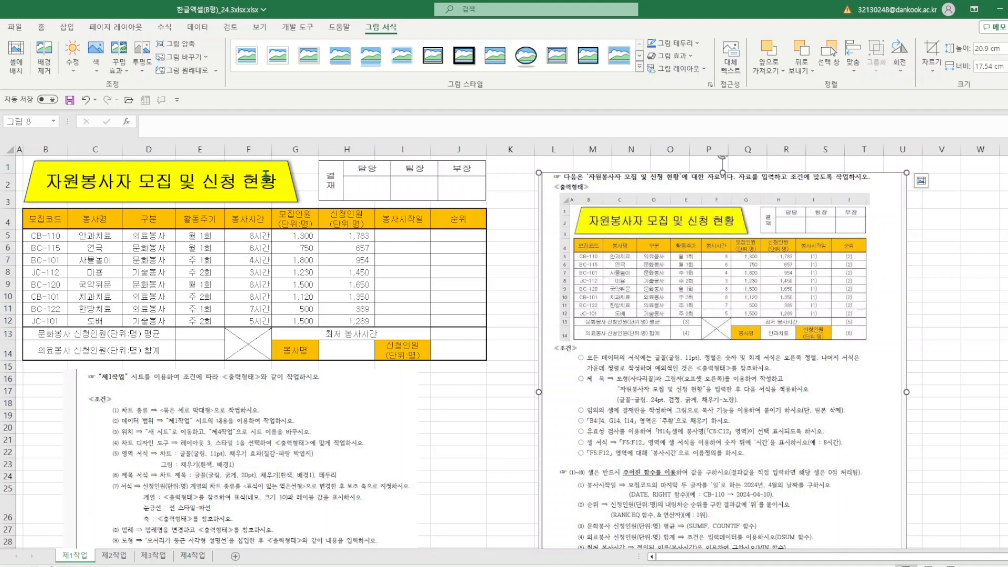
# - Examine the approval-box picture beside the title, the header row B4:J4 and the filled cells G14 and I14
pyautogui.click(370, 182)
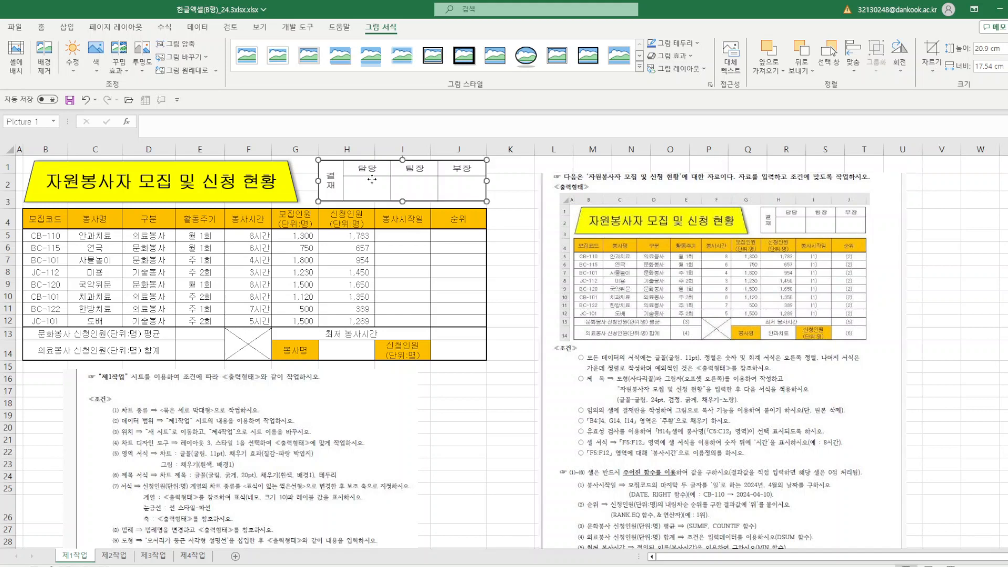
pyautogui.click(511, 245)
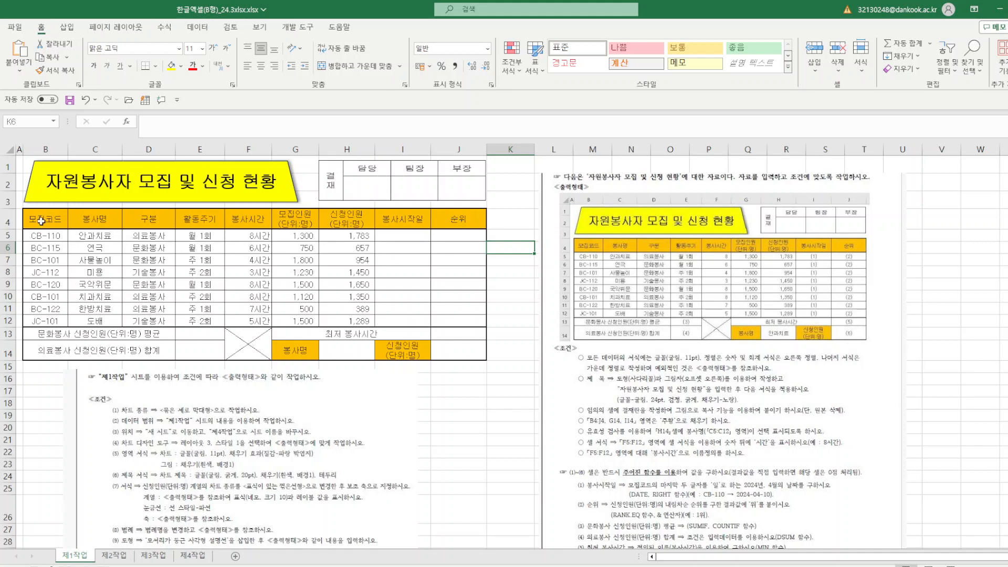
pyautogui.moveTo(41, 221); pyautogui.dragTo(462, 221)
pyautogui.click(294, 350)
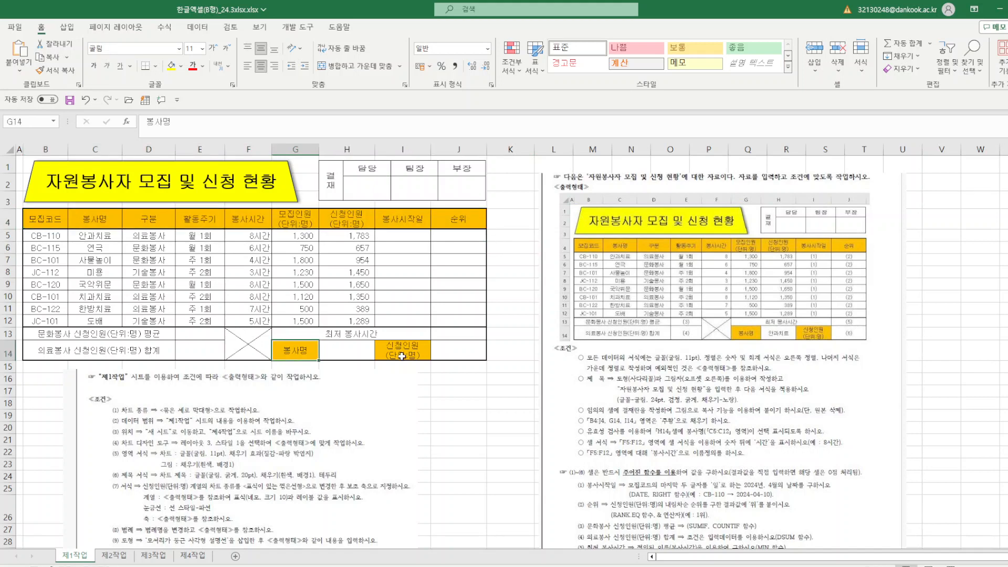
pyautogui.click(402, 356)
pyautogui.click(441, 413)
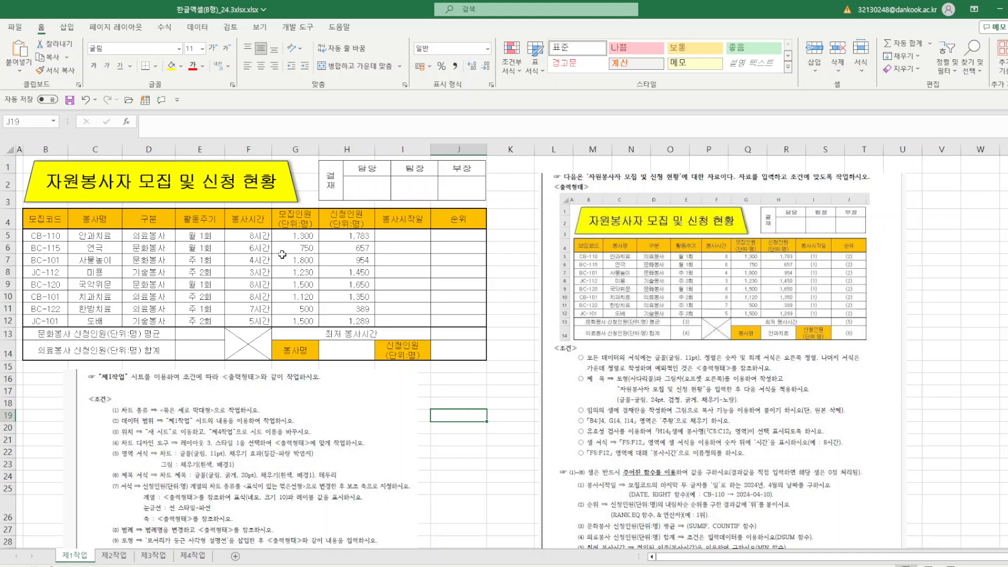
# - Reset the number format of the volunteer hours in F5:F12 to General (일반)
pyautogui.moveTo(247, 240); pyautogui.dragTo(253, 317)
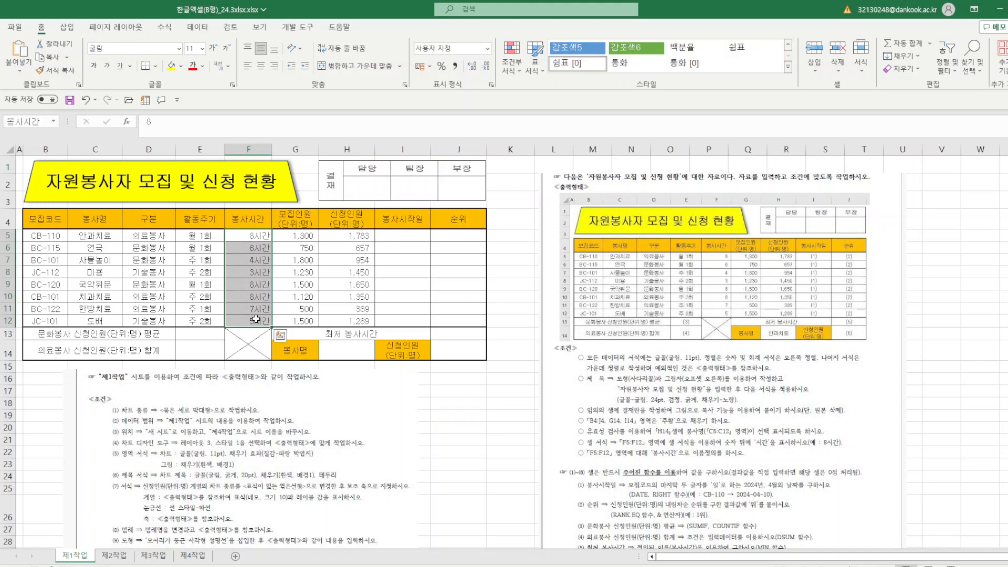
pyautogui.rightClick(254, 317)
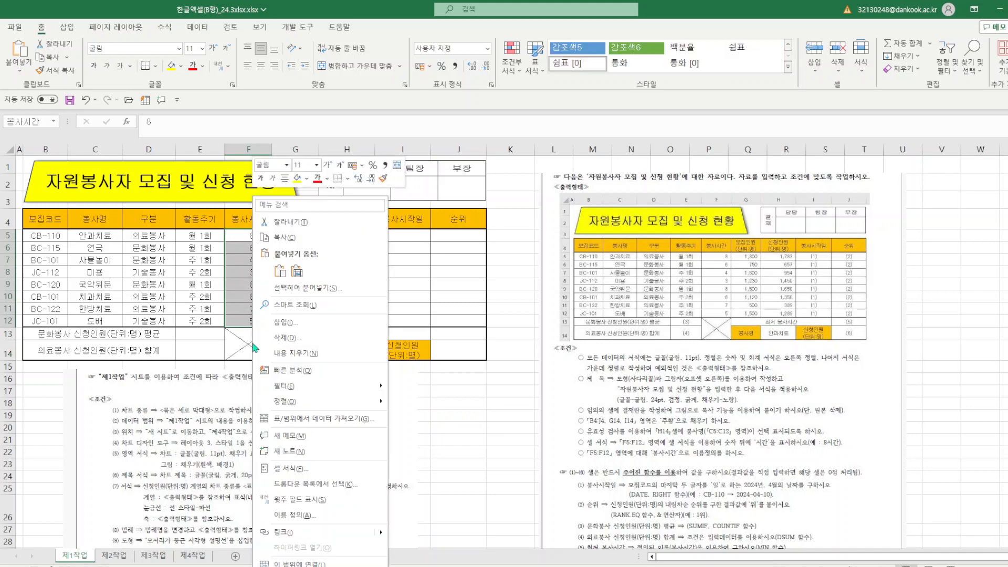
pyautogui.click(294, 468)
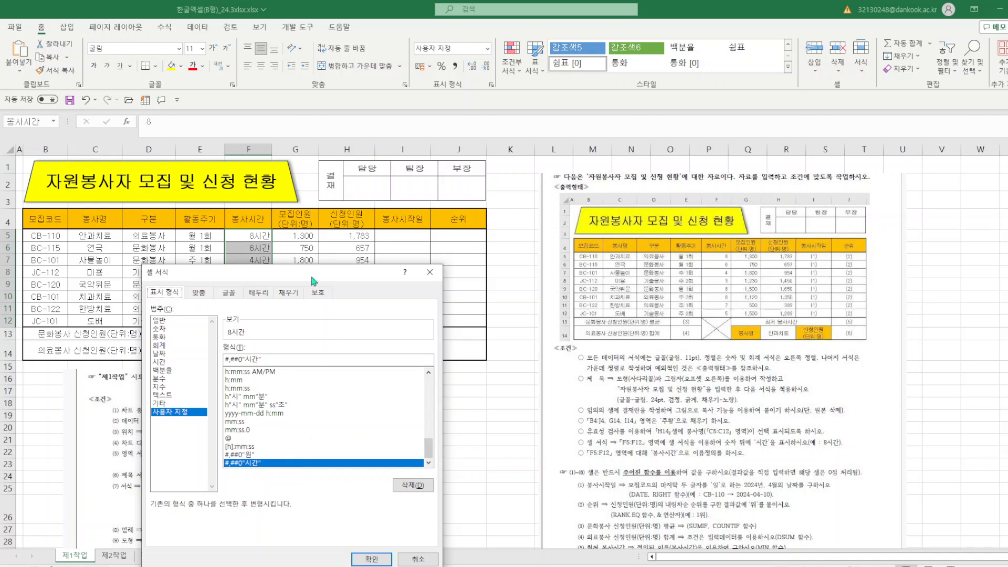
pyautogui.moveTo(313, 277); pyautogui.dragTo(556, 128)
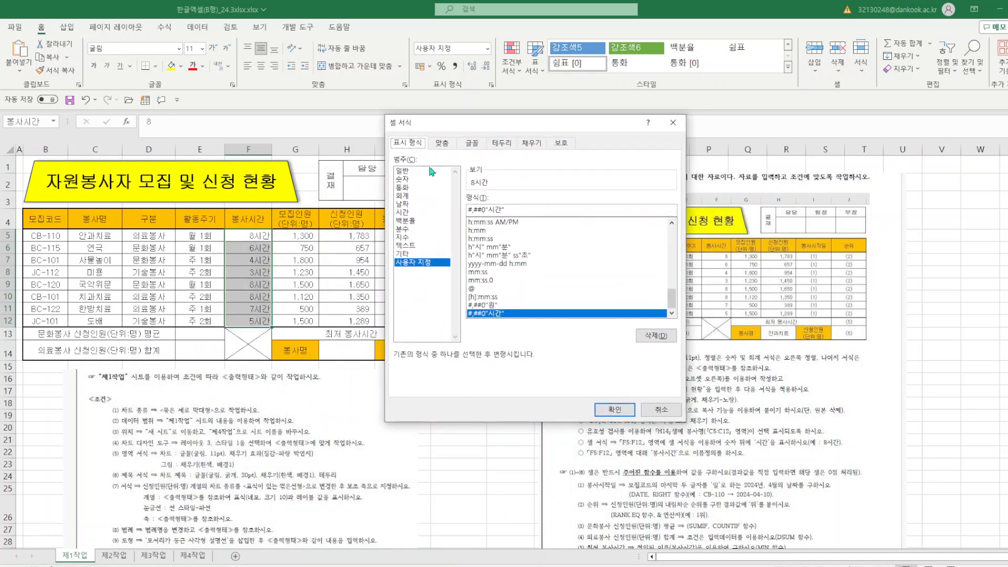
pyautogui.click(422, 175)
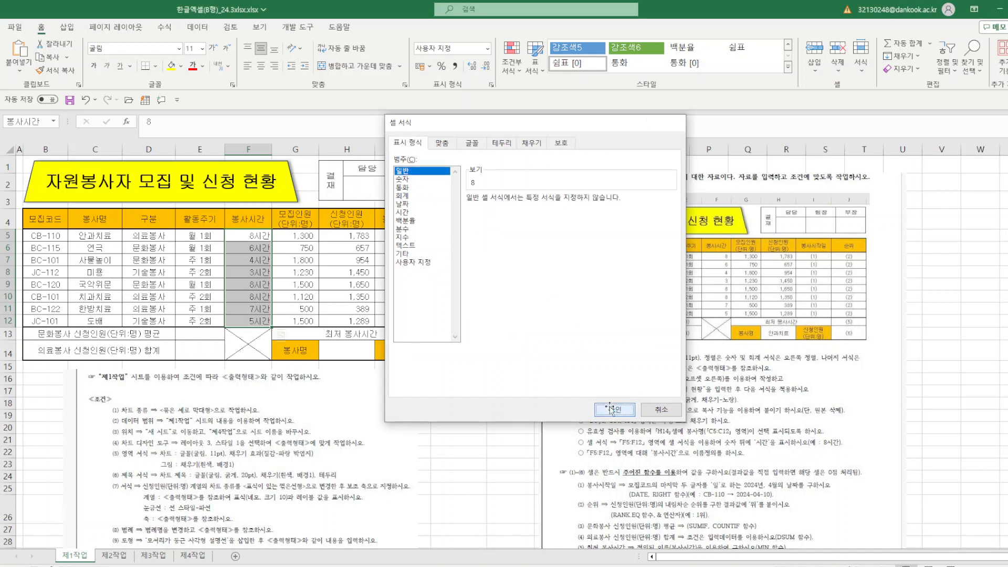
pyautogui.click(615, 409)
# - Give the volunteer hours in F5:F12 a custom number format based on 0 with 시간 appended
pyautogui.rightClick(253, 322)
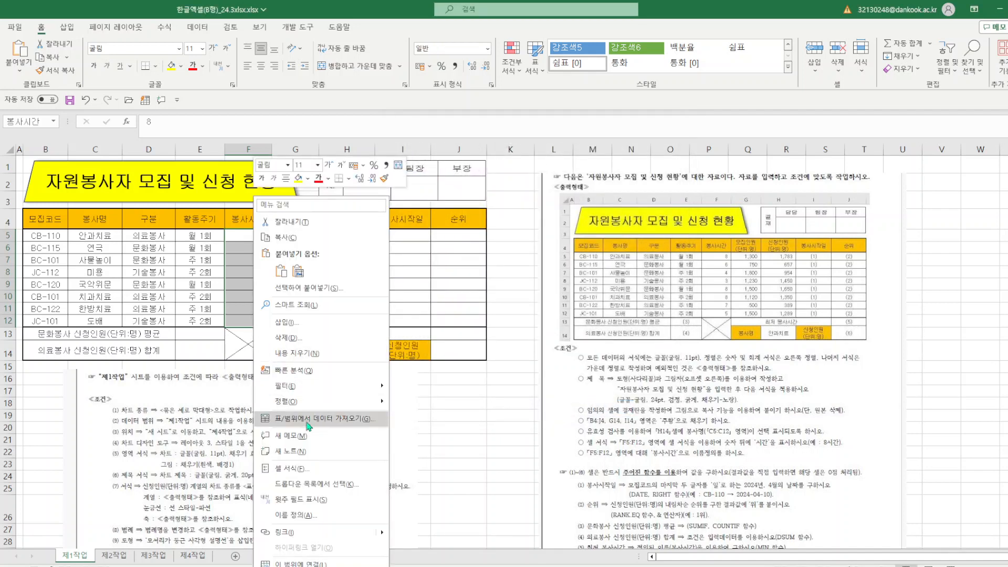
pyautogui.click(294, 468)
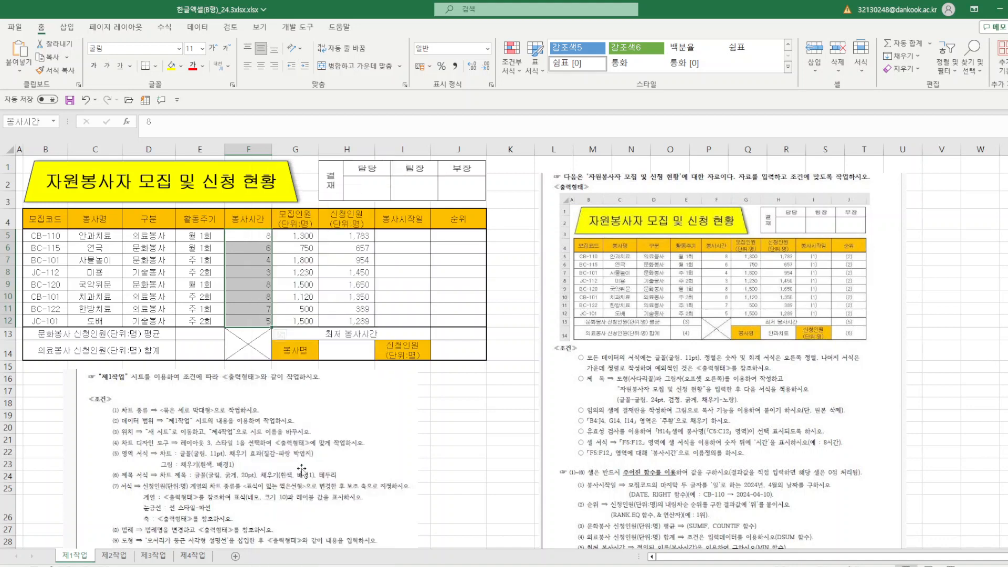
pyautogui.click(196, 412)
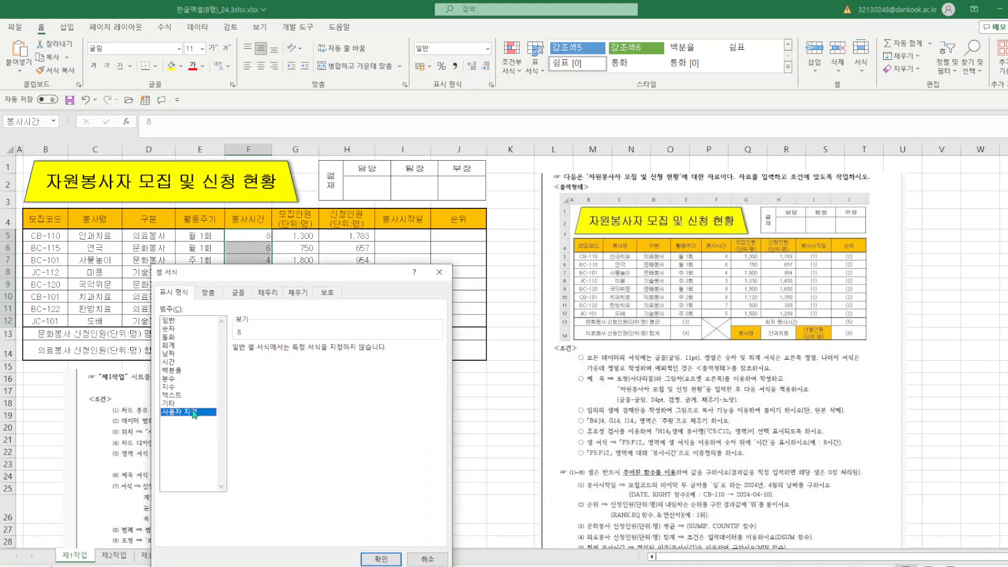
pyautogui.click(247, 380)
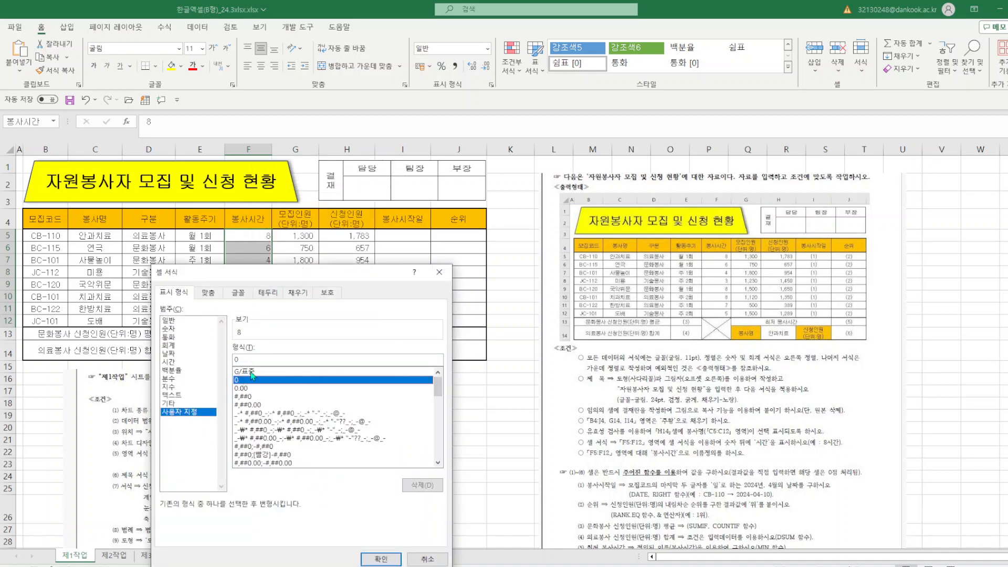
pyautogui.click(249, 358)
pyautogui.write('ㅅ')
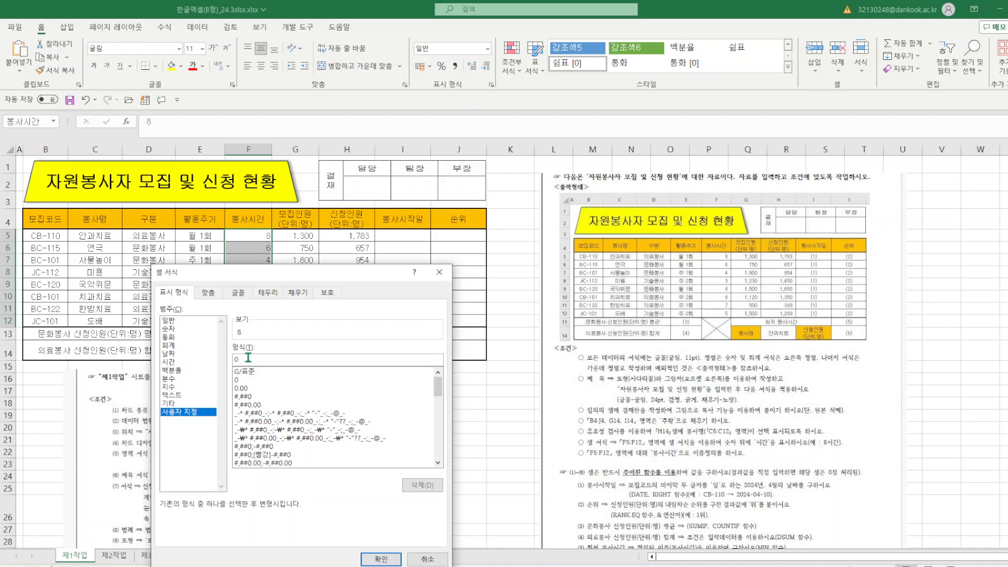
pyautogui.write('시간')
pyautogui.press('Return')
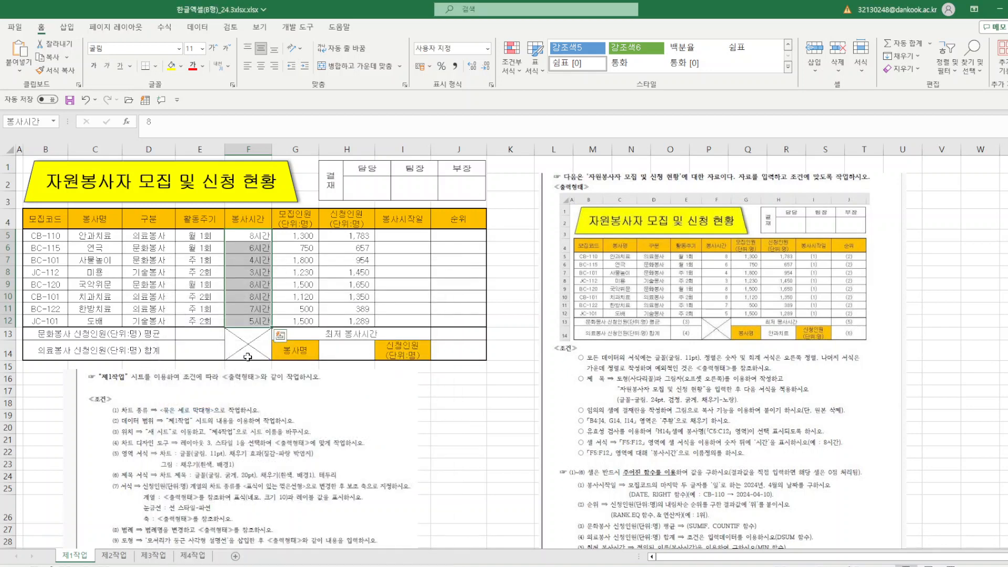
# - Save the workbook and check the defined name assigned to F5:F12
pyautogui.click(509, 441)
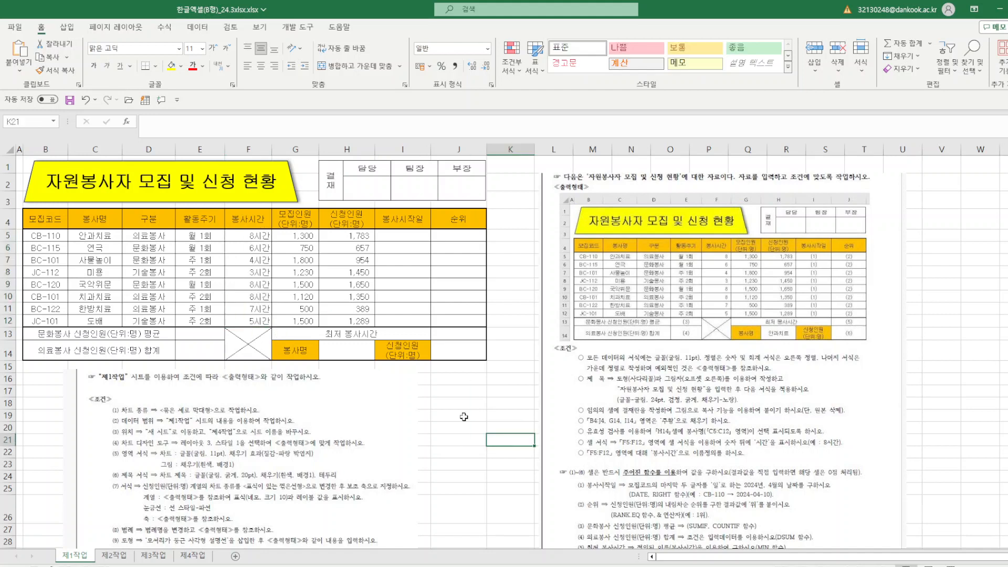
pyautogui.click(69, 100)
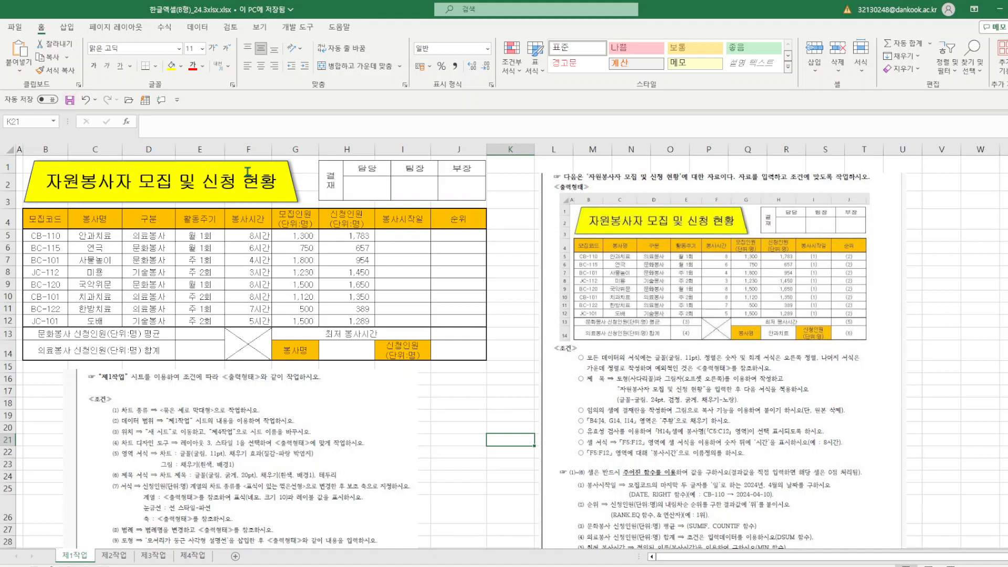
pyautogui.moveTo(257, 236); pyautogui.dragTo(252, 321)
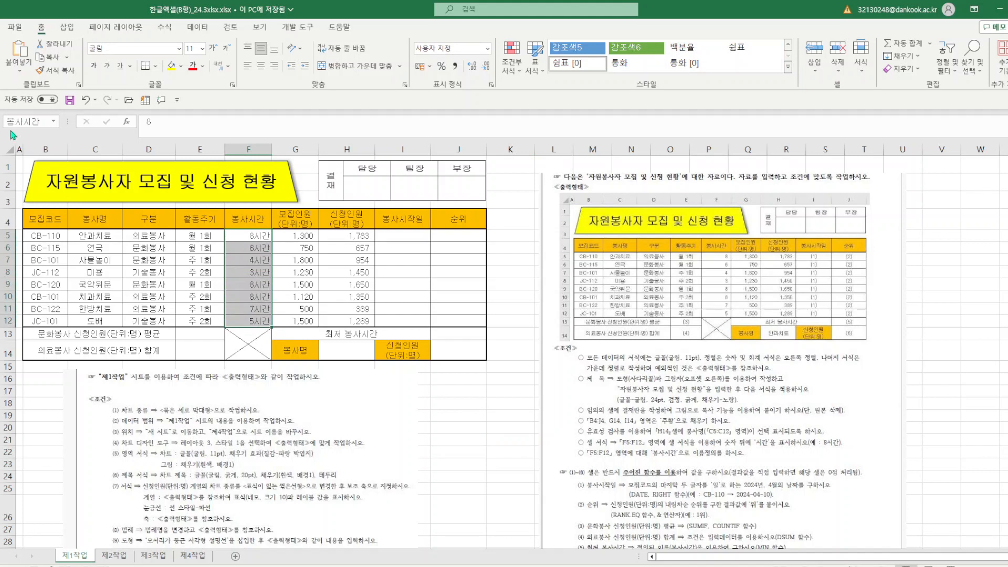
pyautogui.click(479, 417)
# - Add list (목록) data validation to cell H14 with the volunteer names in C5:C12 as its source
pyautogui.click(342, 349)
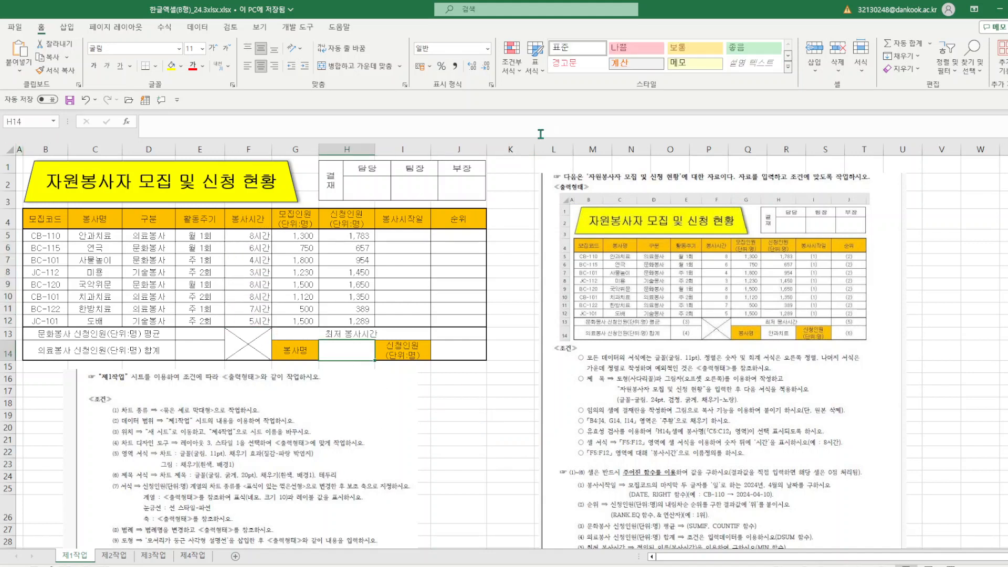
pyautogui.click(199, 29)
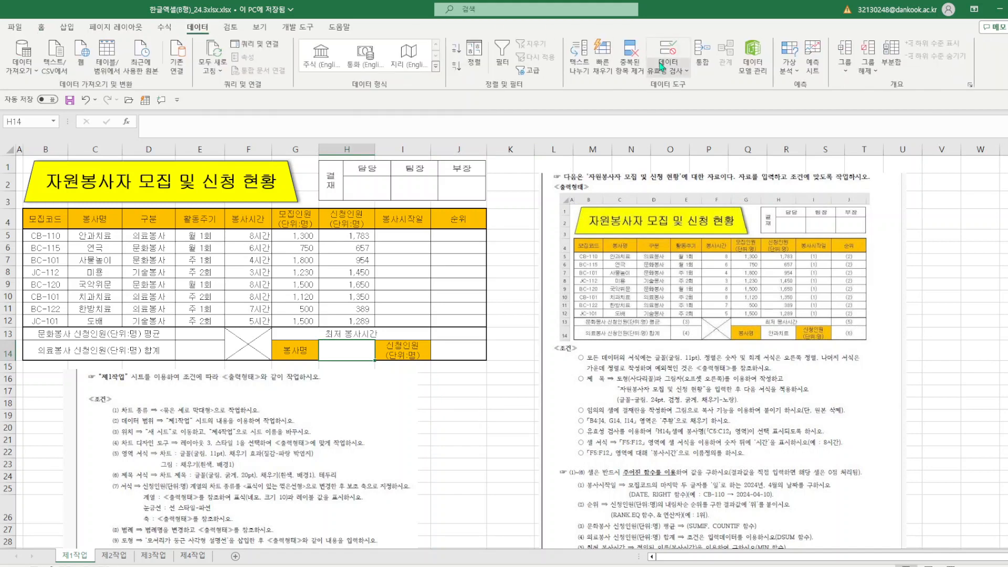
pyautogui.click(666, 50)
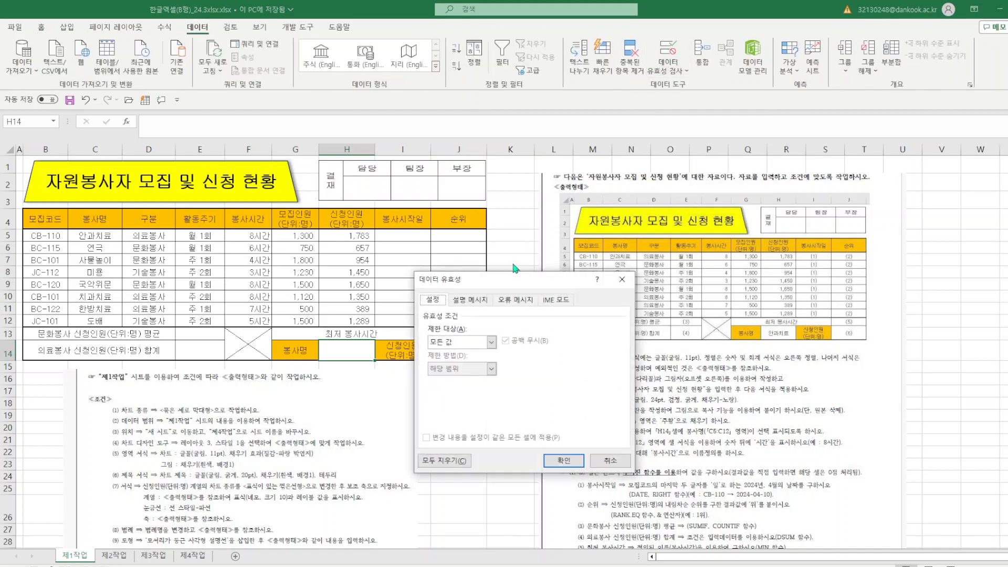
pyautogui.click(490, 343)
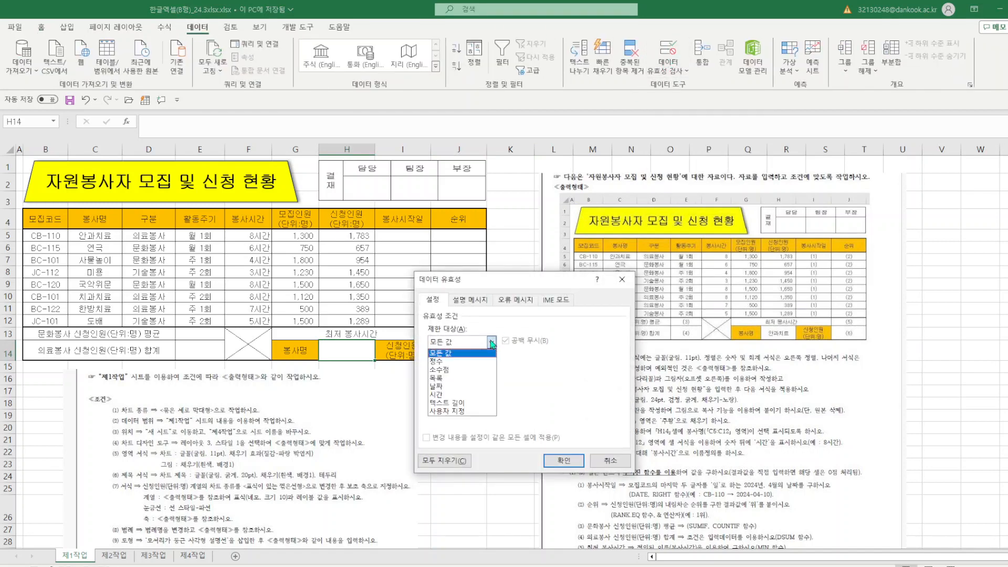
pyautogui.click(446, 384)
pyautogui.click(445, 393)
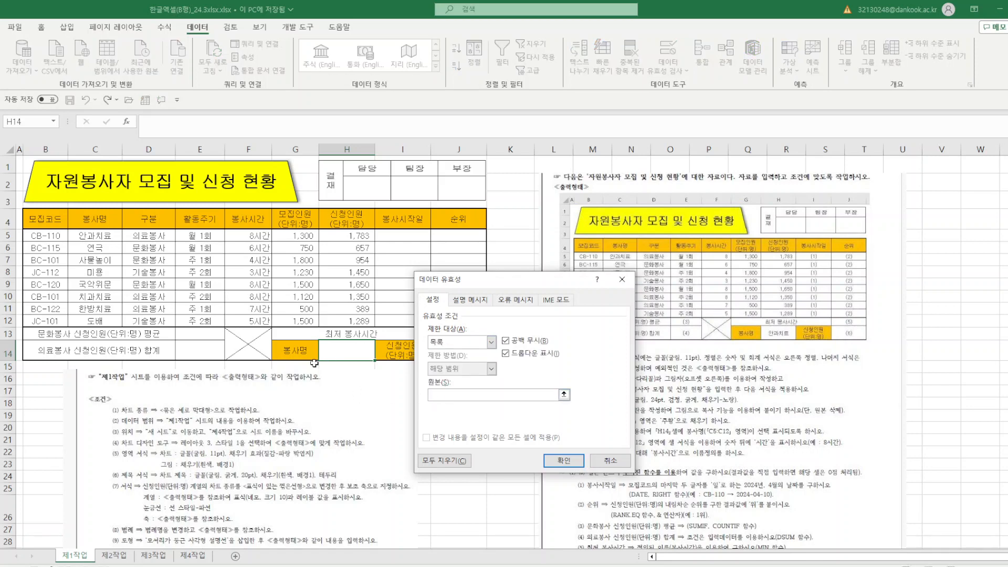
pyautogui.moveTo(84, 237); pyautogui.dragTo(86, 321)
pyautogui.click(560, 461)
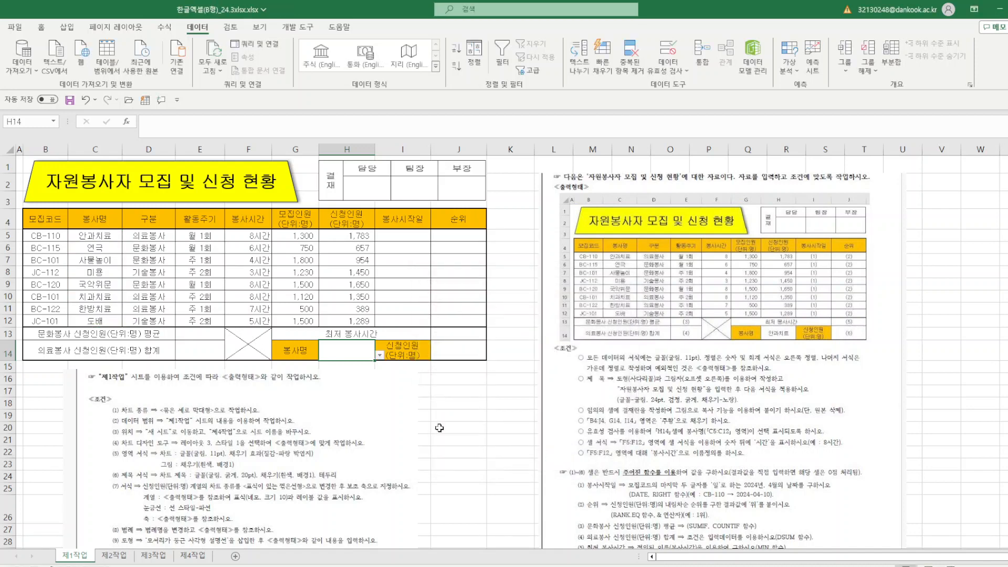
# - Choose 안과치료 as the volunteer name in cell H14 from its validation list
pyautogui.click(379, 356)
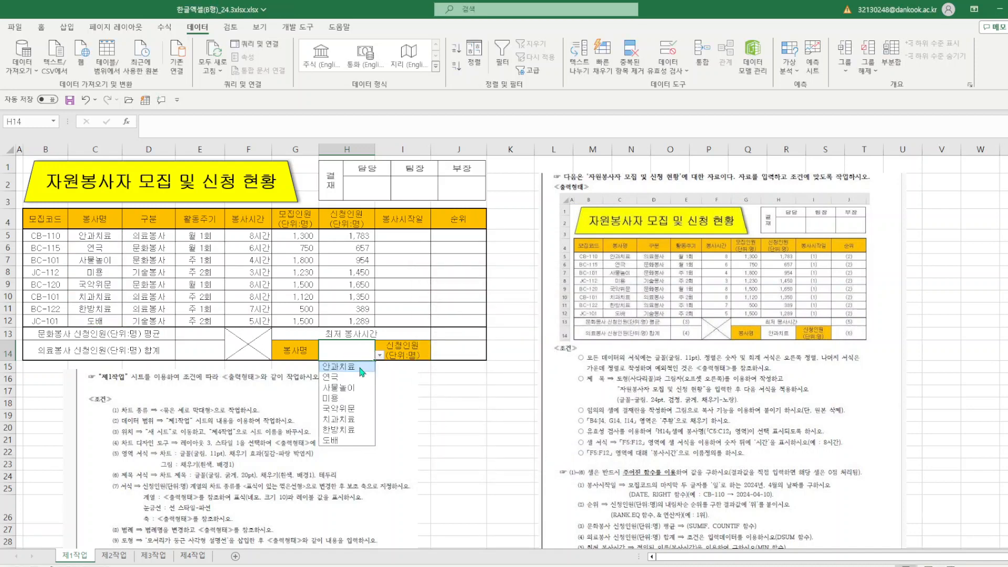
pyautogui.click(362, 369)
pyautogui.click(472, 395)
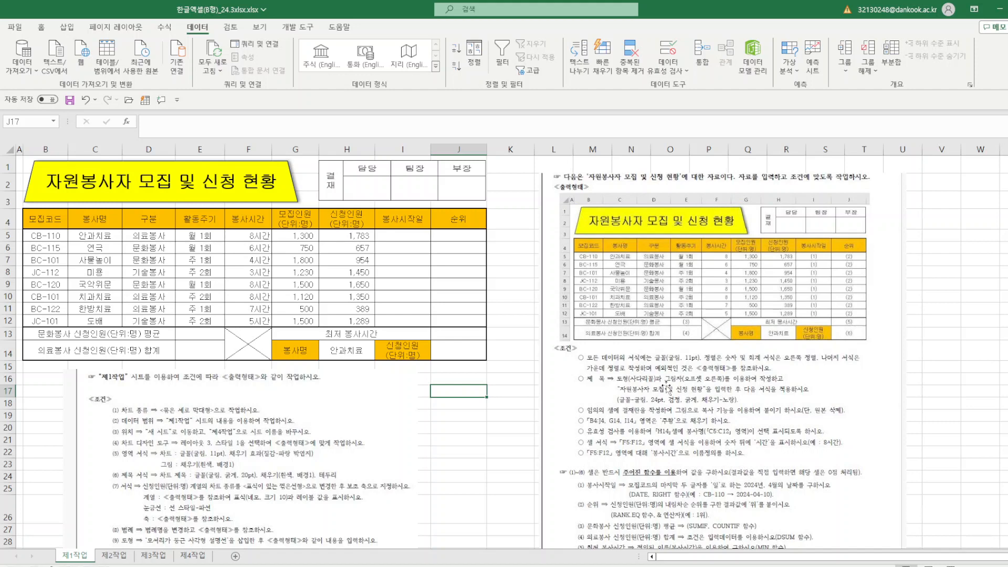
# - Crop the upper part off the instruction picture so only the function instructions remain, and place it beside the top of the table
pyautogui.click(680, 182)
pyautogui.click(375, 27)
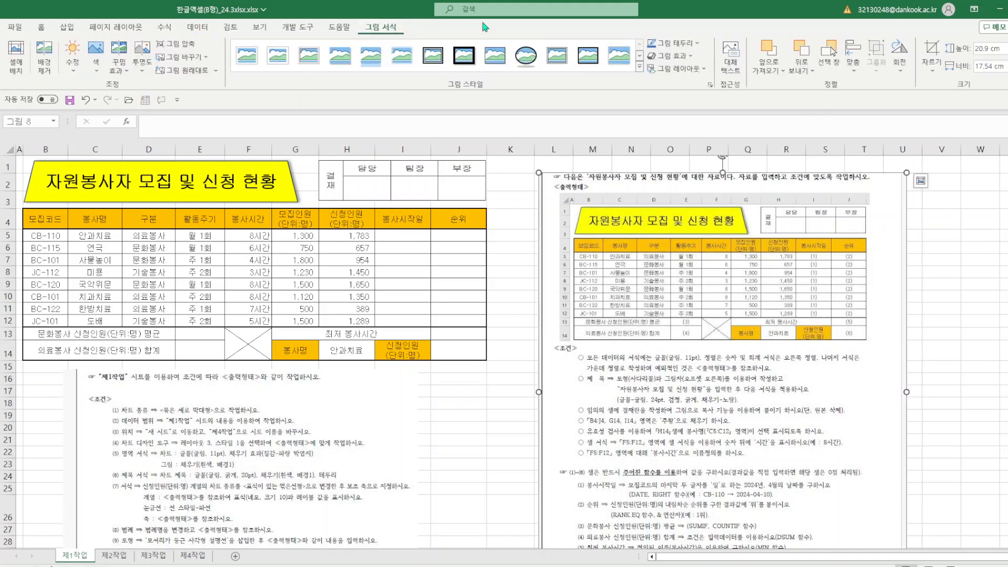
pyautogui.click(939, 47)
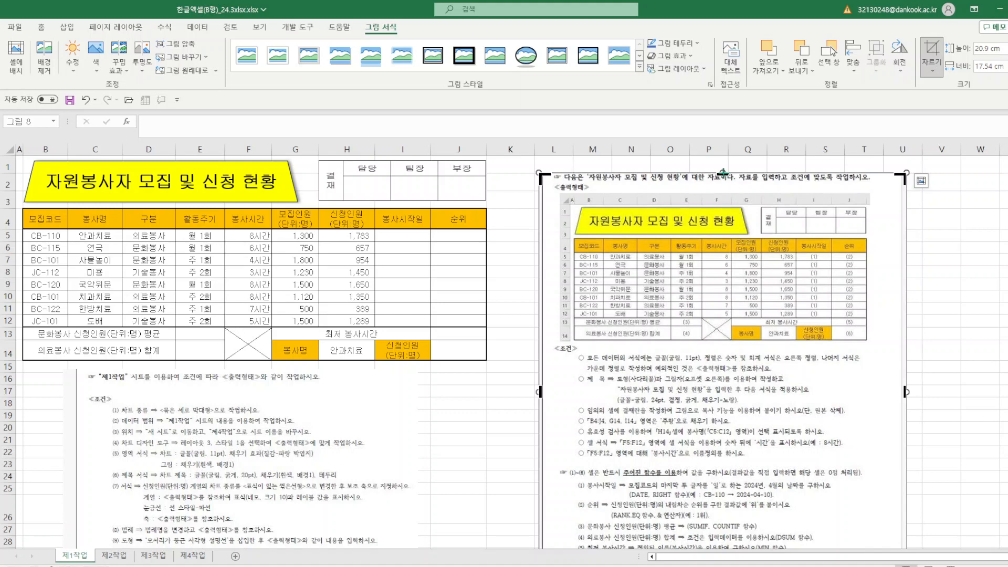
pyautogui.moveTo(723, 172); pyautogui.dragTo(707, 458)
pyautogui.click(954, 365)
pyautogui.moveTo(751, 493); pyautogui.dragTo(710, 203)
pyautogui.moveTo(682, 323); pyautogui.dragTo(641, 389)
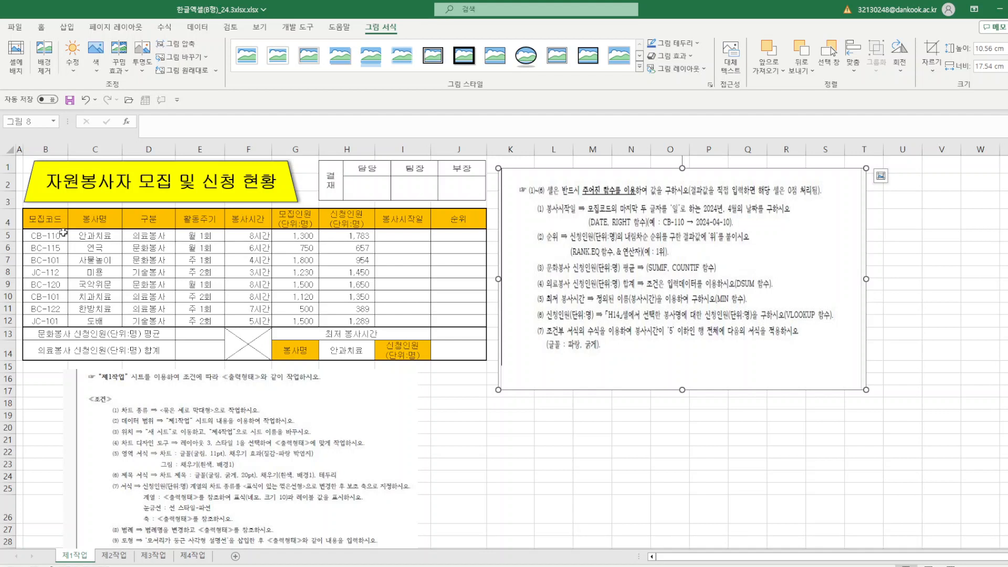
# - Start a DATE function in cell I5 with 2024 as the year and 4 as the month
pyautogui.click(404, 236)
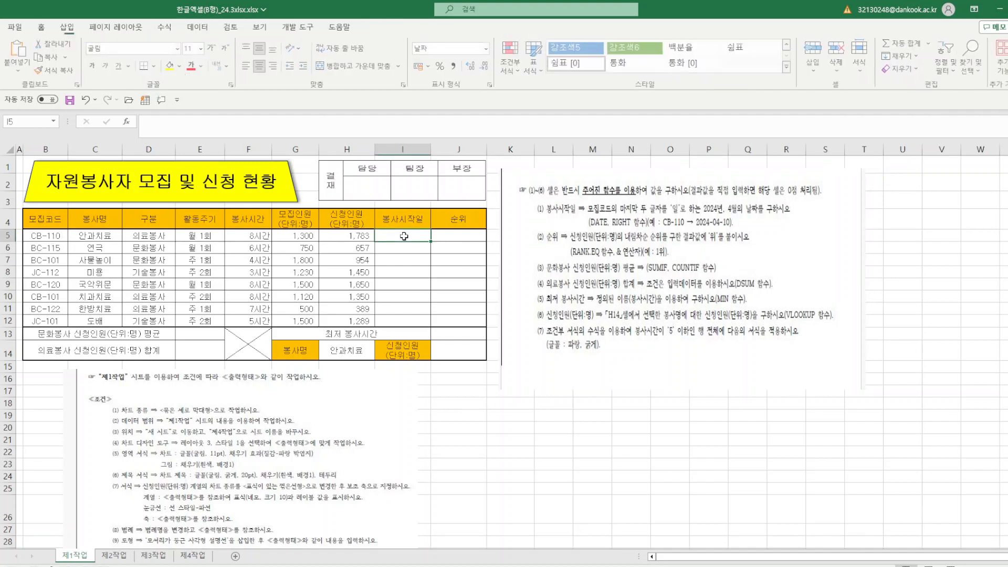
pyautogui.write('=')
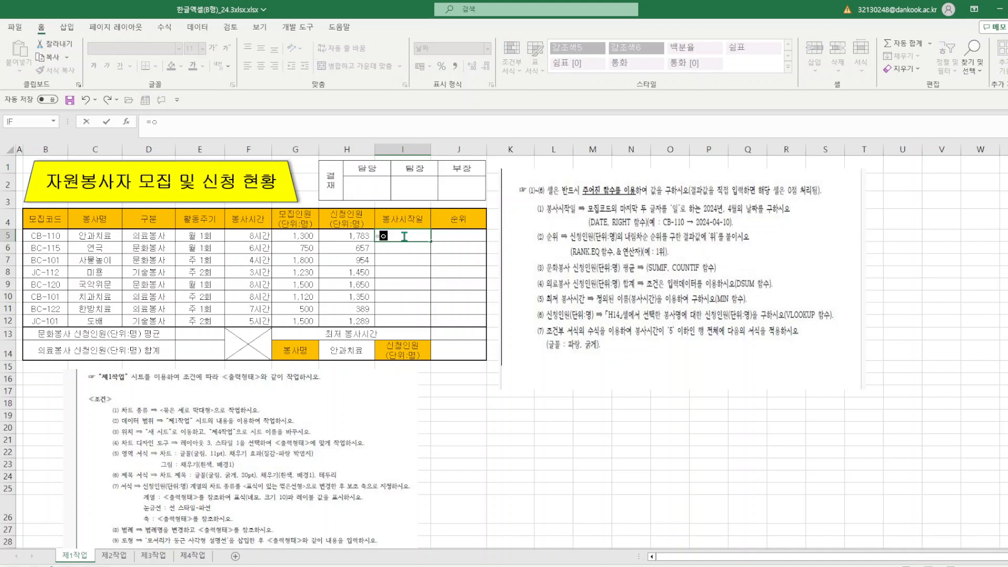
pyautogui.write('ㅇ')
pyautogui.press('BackSpace')
pyautogui.write('date(')
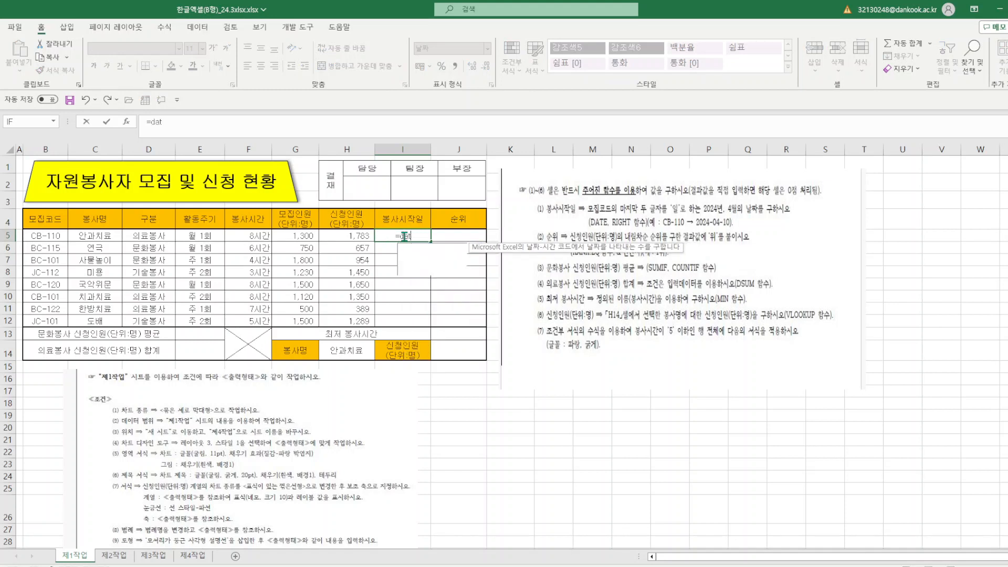
pyautogui.click(128, 121)
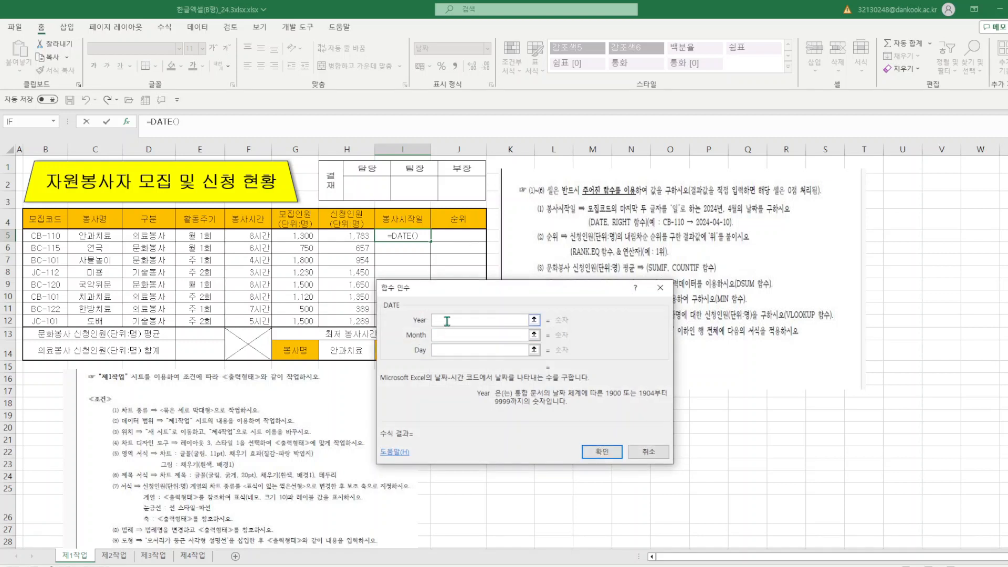
pyautogui.write('2024')
pyautogui.click(457, 335)
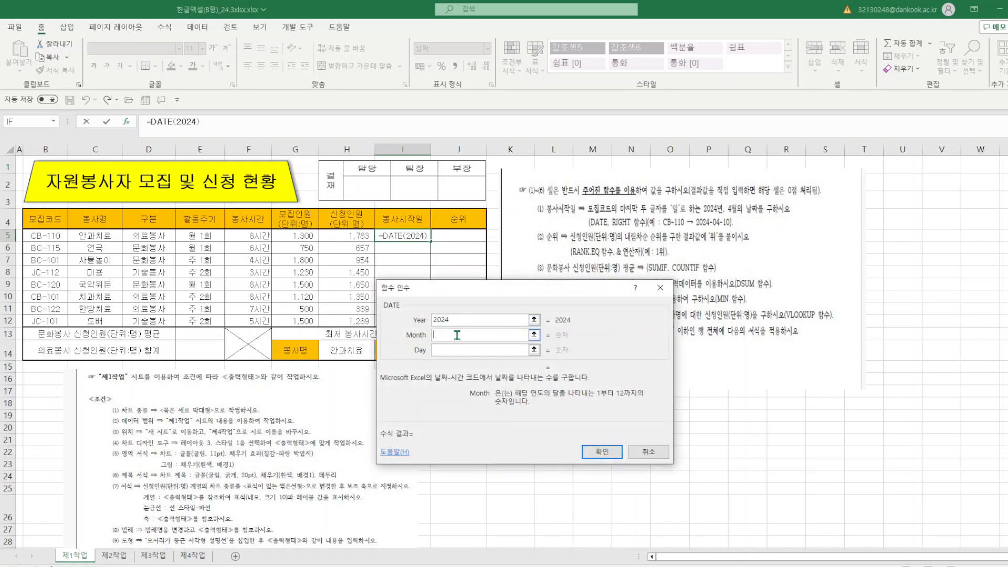
pyautogui.write('4')
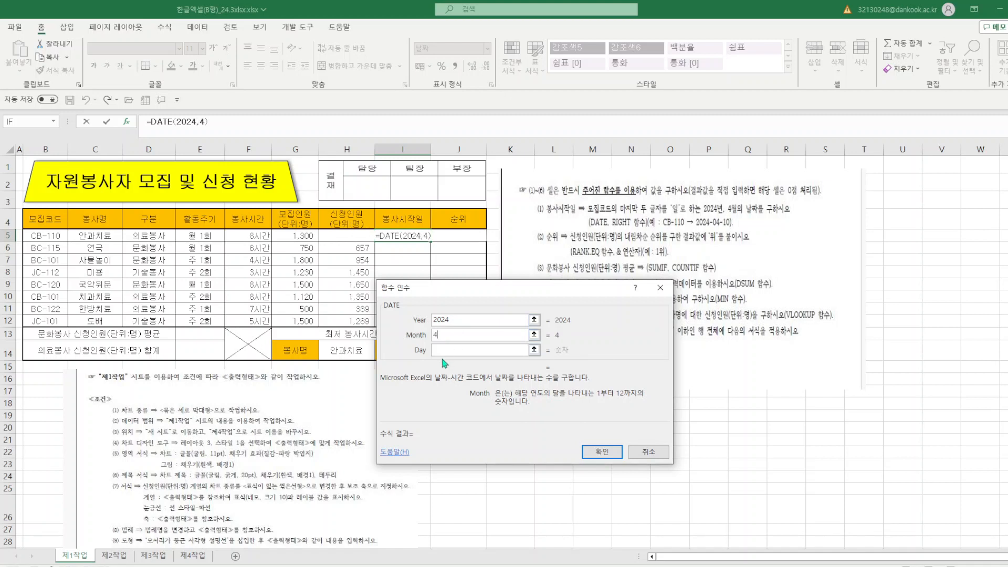
# - Complete the I5 date formula with RIGHT(B5,2) as the day and fill it down through I12
pyautogui.click(449, 354)
pyautogui.write('가홋')
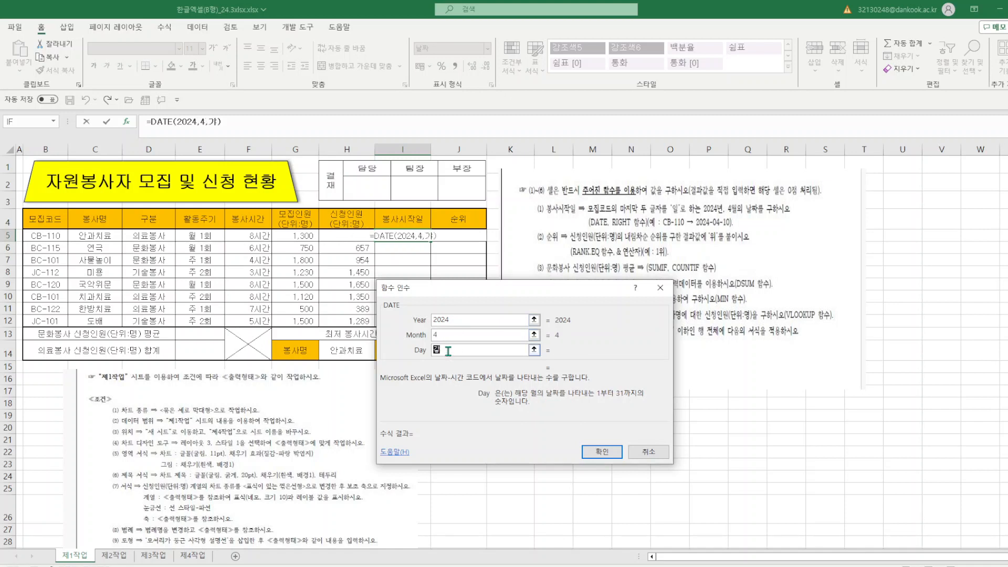
pyautogui.press('BackSpace')
pyautogui.press('BackSpace')
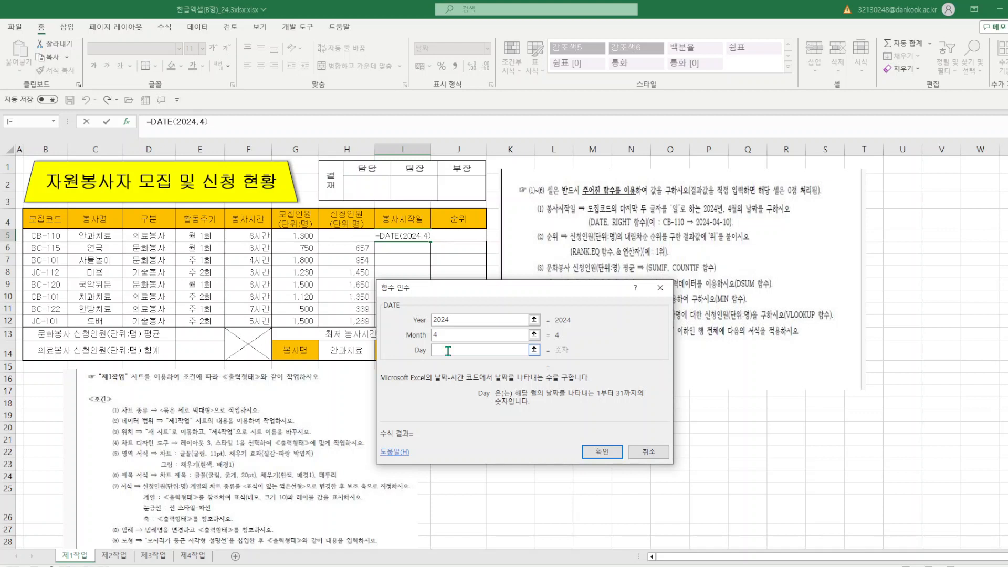
pyautogui.write('RIGHT(')
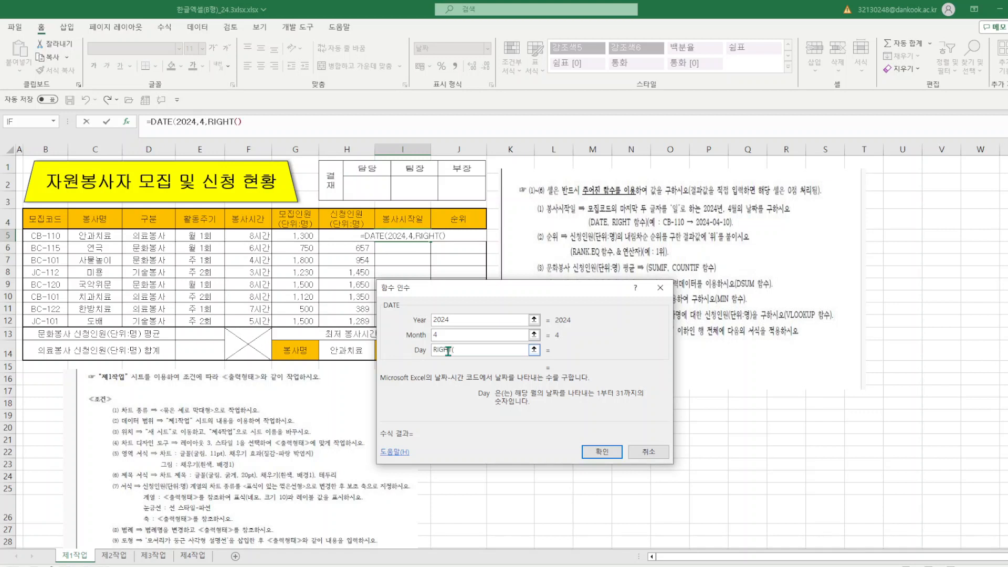
pyautogui.click(60, 239)
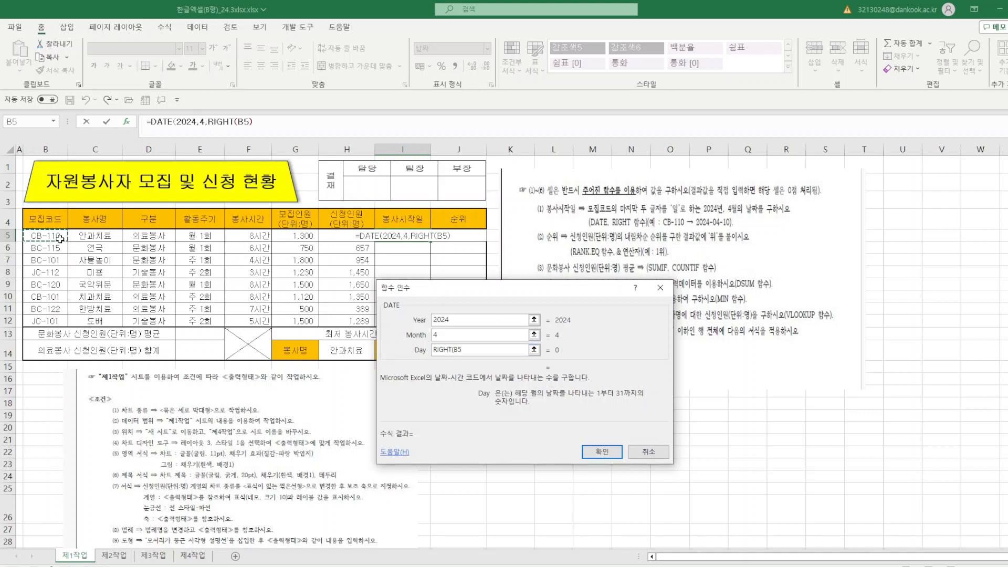
pyautogui.write(',2)')
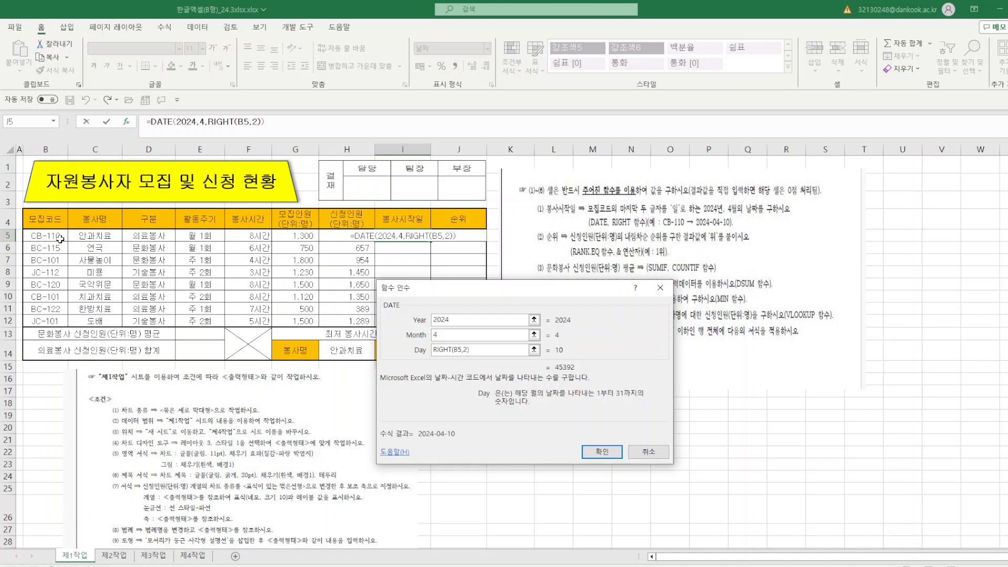
pyautogui.click(602, 452)
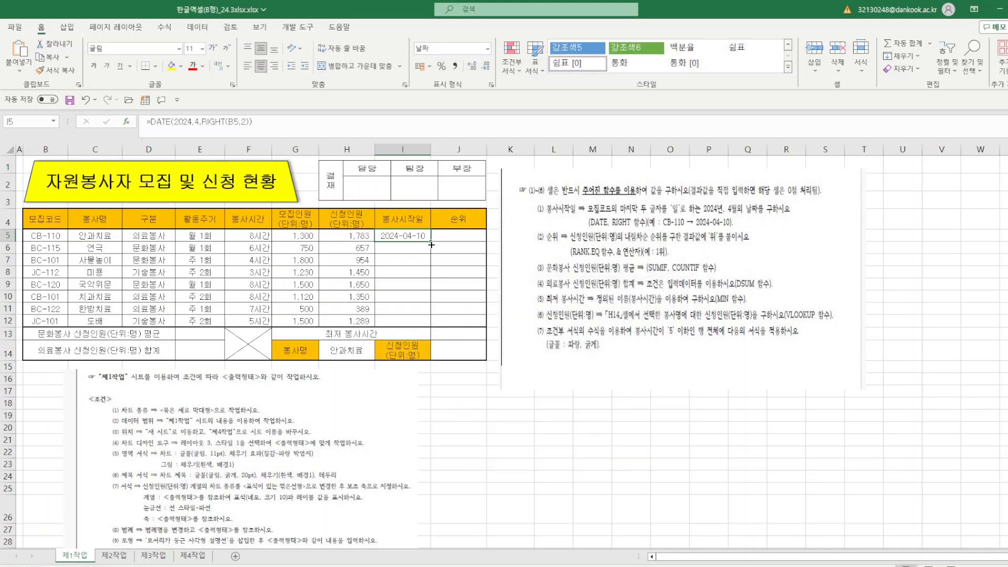
pyautogui.moveTo(431, 242); pyautogui.dragTo(431, 329)
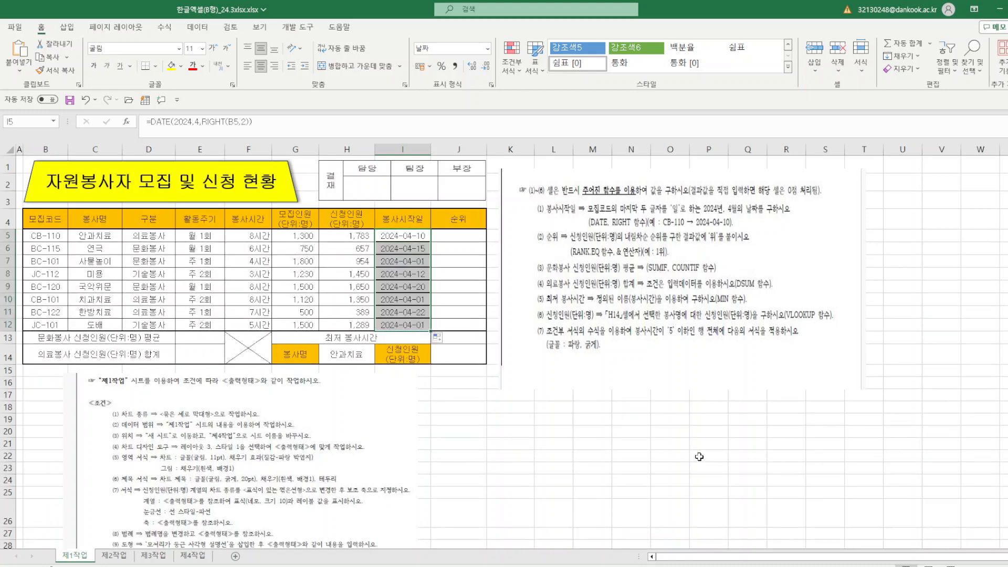
pyautogui.click(699, 456)
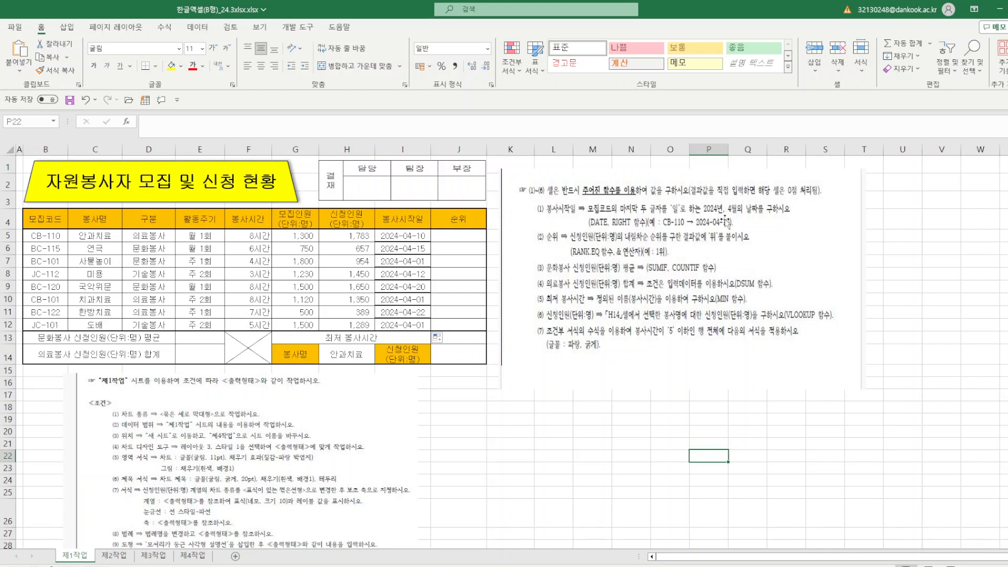
# - Enter a RANK.EQ function in cell J5 that ranks H5 within the absolute range $H$5:$H$12 in descending order
pyautogui.click(468, 232)
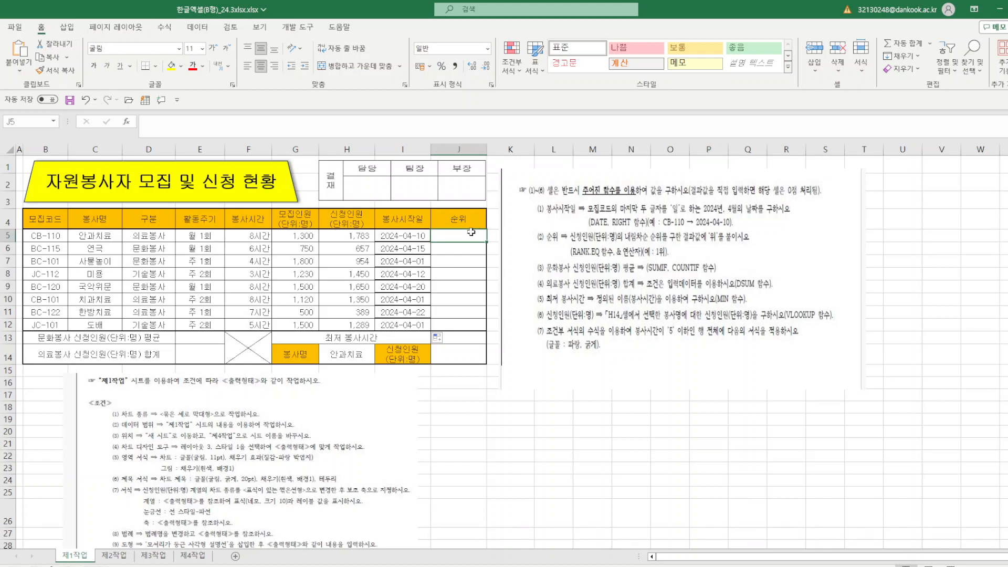
pyautogui.write('=T')
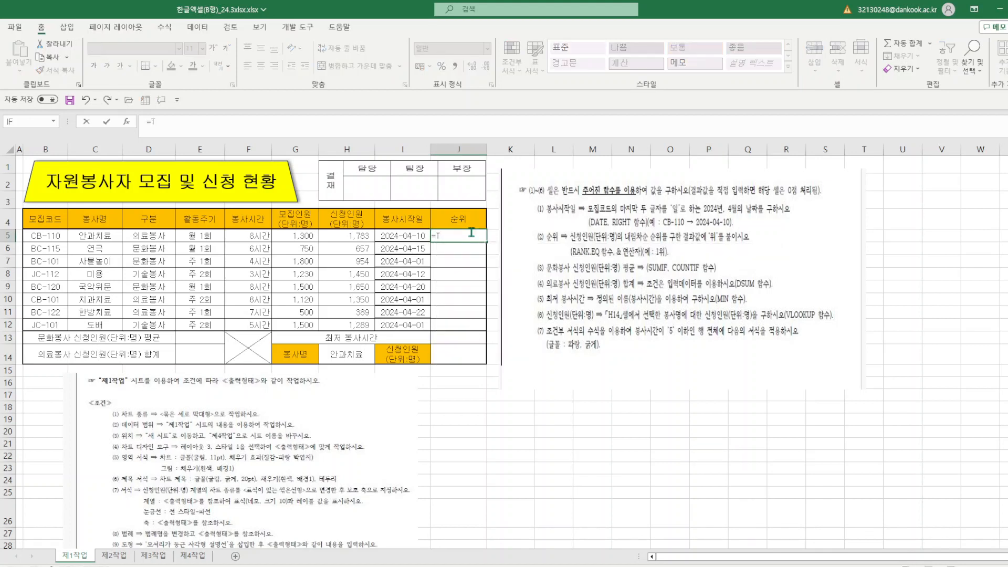
pyautogui.write('RA')
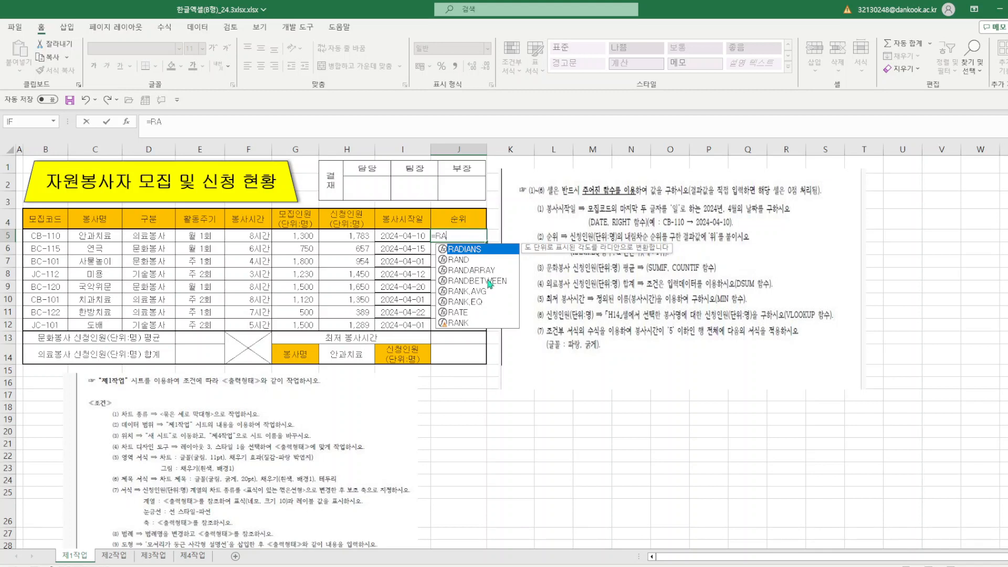
pyautogui.doubleClick(478, 301)
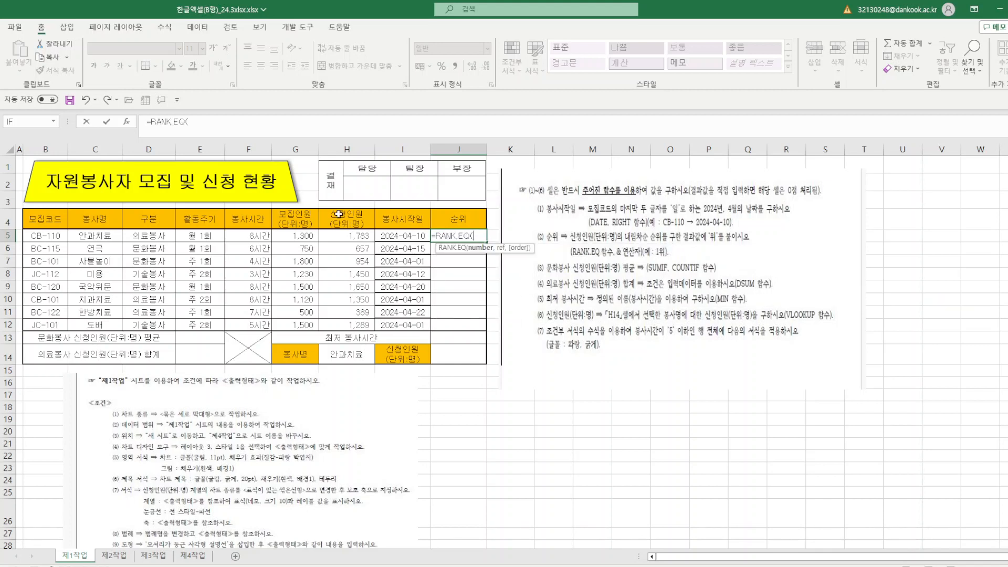
pyautogui.click(131, 129)
pyautogui.moveTo(475, 296); pyautogui.dragTo(543, 212)
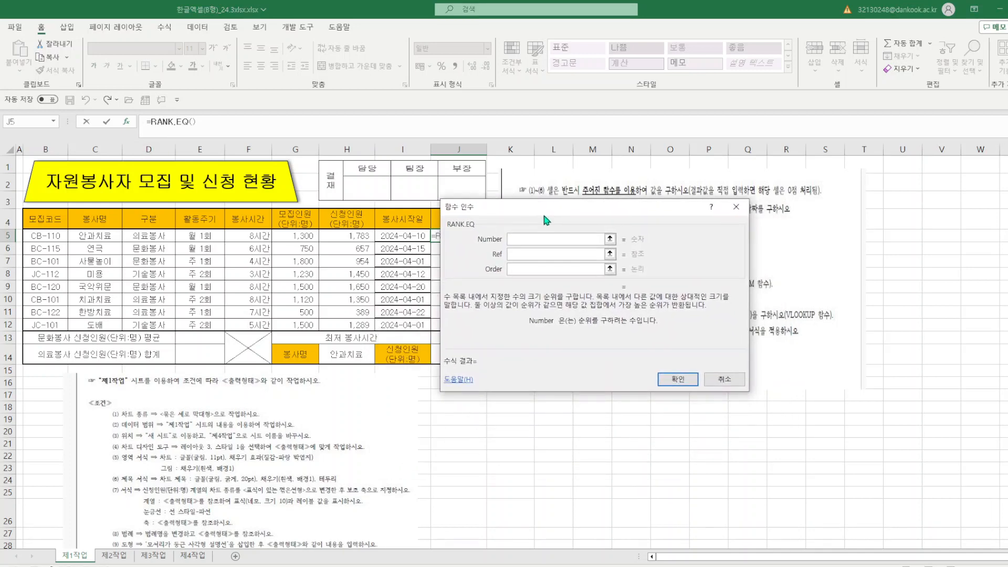
pyautogui.click(359, 240)
pyautogui.click(535, 254)
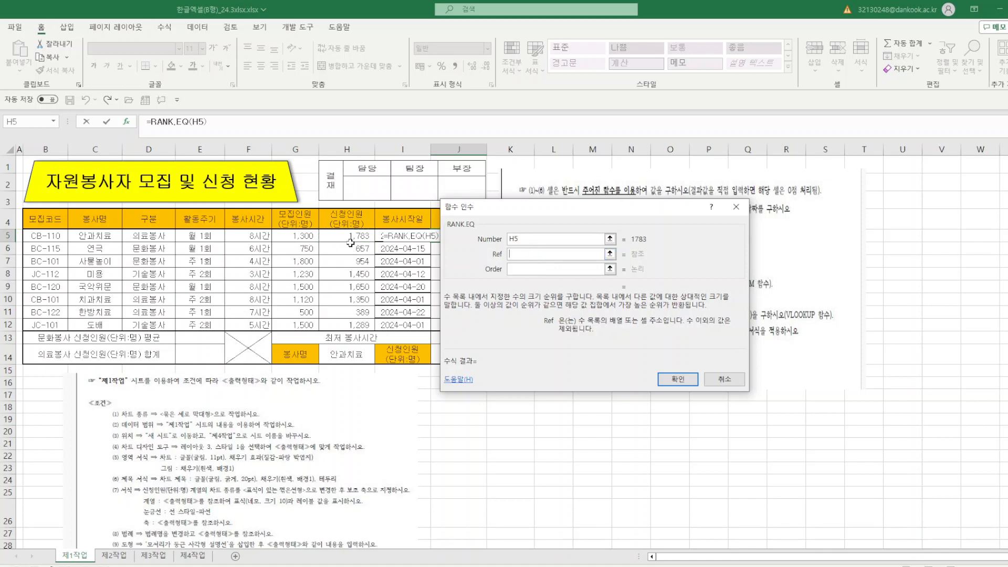
pyautogui.moveTo(350, 243); pyautogui.dragTo(336, 325)
pyautogui.press('F4')
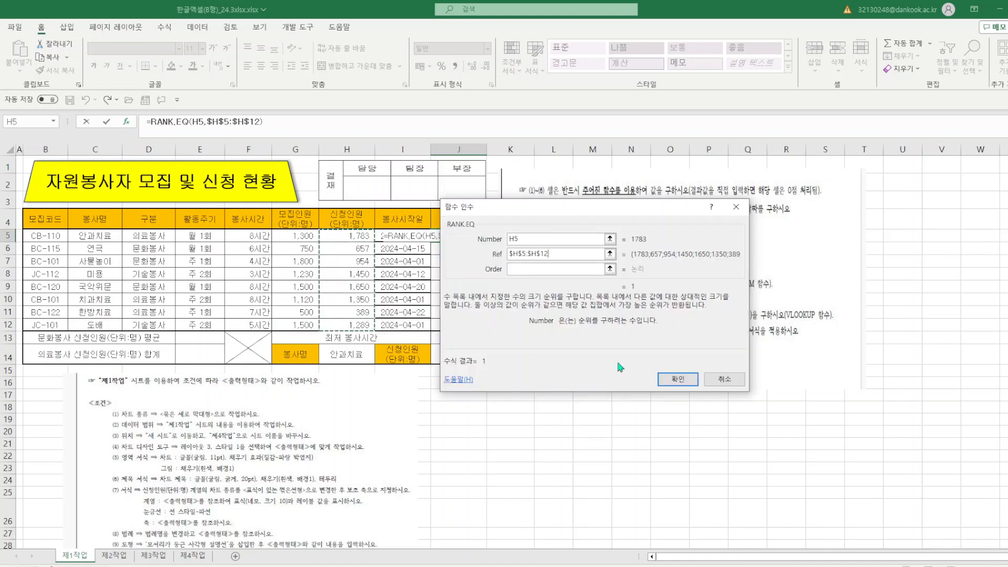
pyautogui.click(677, 380)
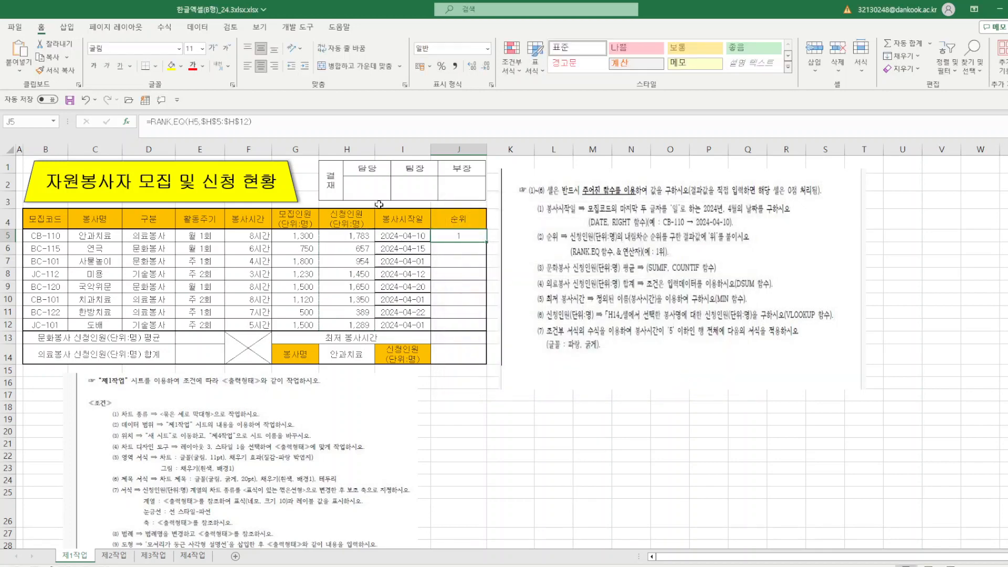
# - Append &"위" to the end of the rank formula in J5
pyautogui.click(279, 125)
pyautogui.write('&')
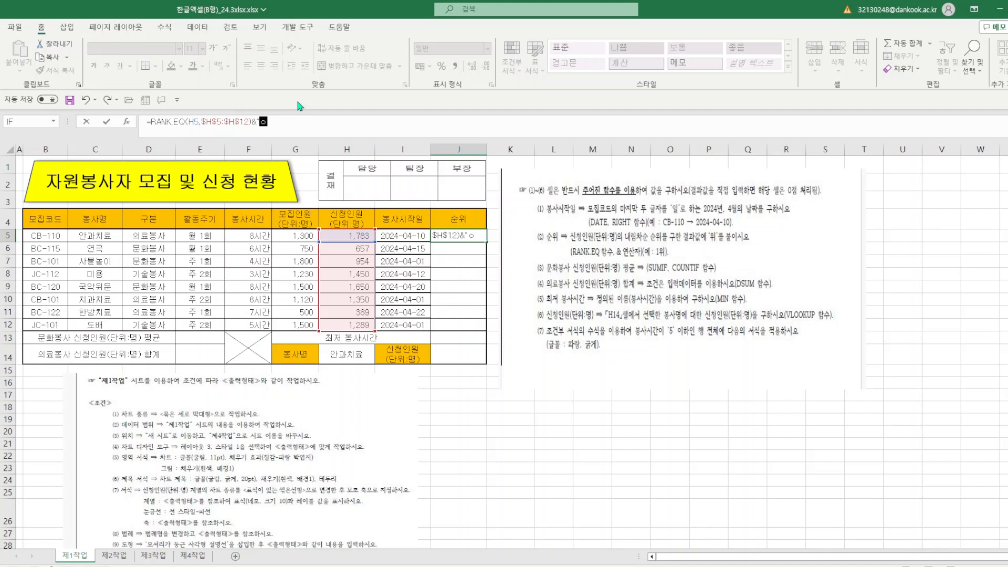
pyautogui.write('"위"')
pyautogui.press('Return')
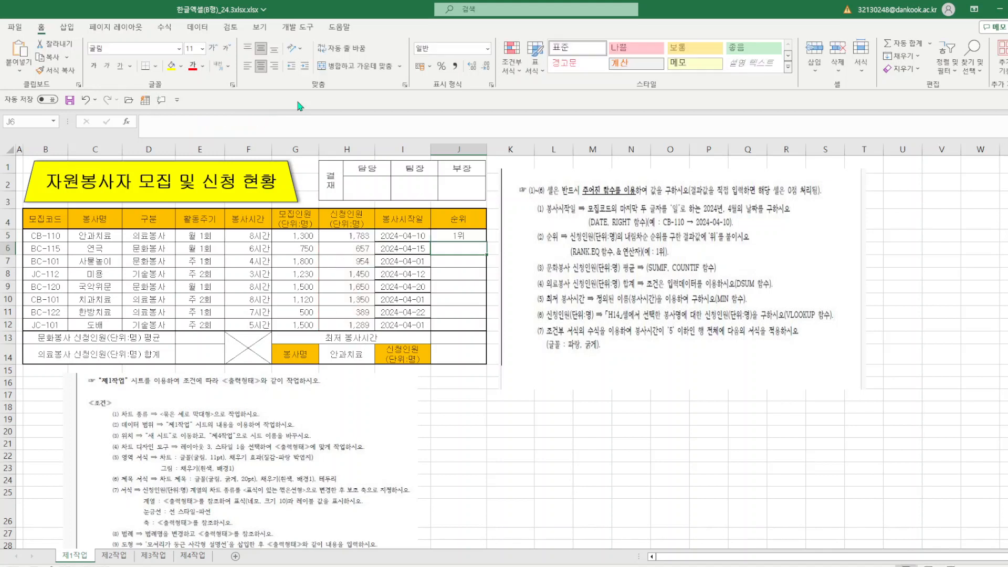
# - Fill the J5 rank formula down through J12 and save the workbook
pyautogui.click(479, 237)
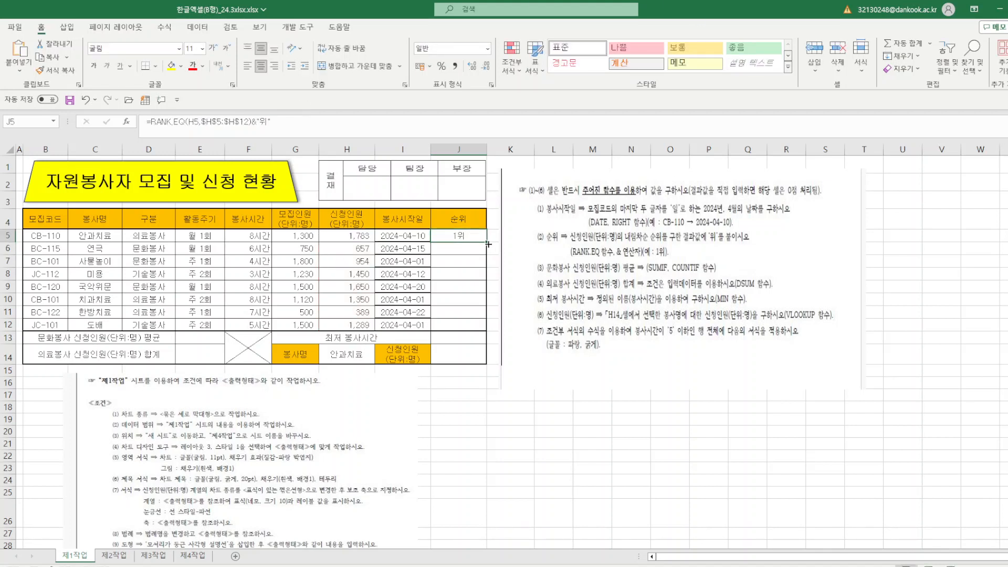
pyautogui.moveTo(486, 254); pyautogui.dragTo(480, 327)
pyautogui.click(515, 422)
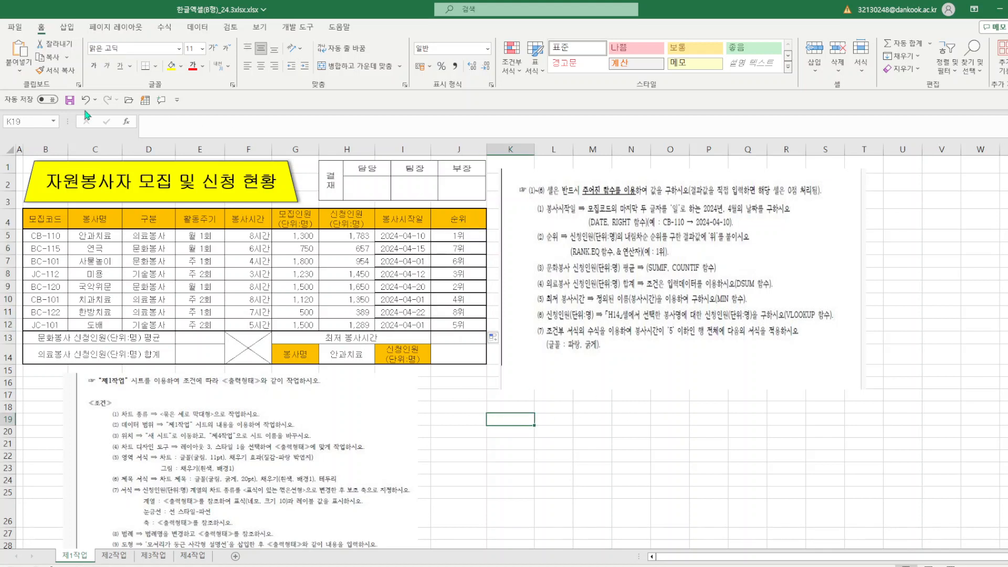
pyautogui.click(69, 100)
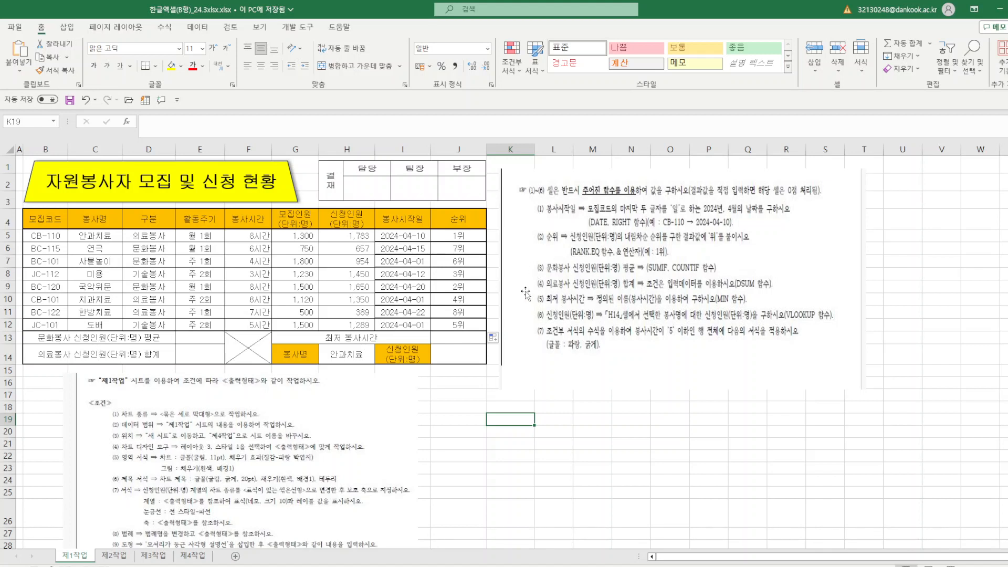
# - Enter a SUMIF function in cell E13 with range D5:D12, criteria D6 and sum range H5:H12
pyautogui.click(203, 340)
pyautogui.write('=')
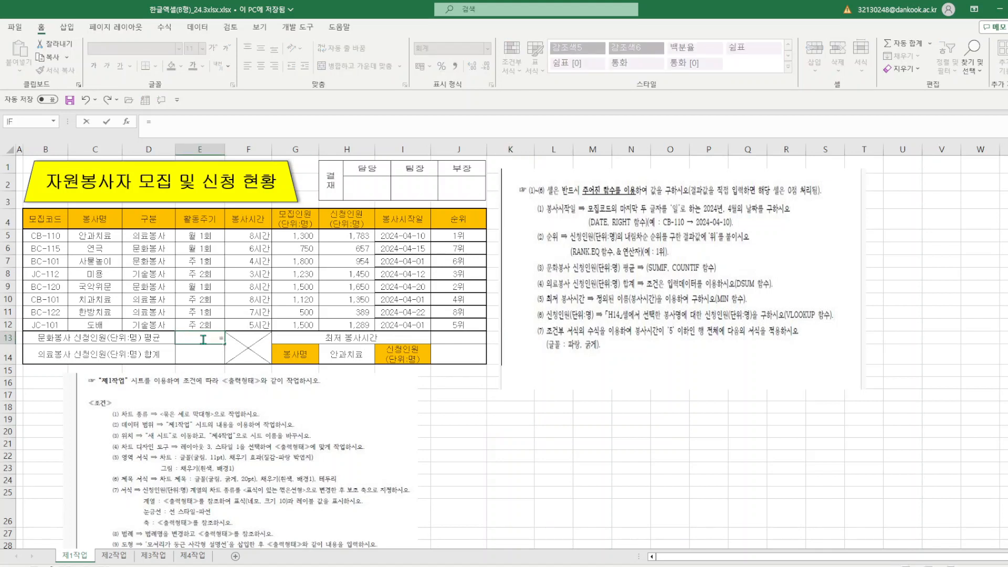
pyautogui.write('ㄴSUMIF(')
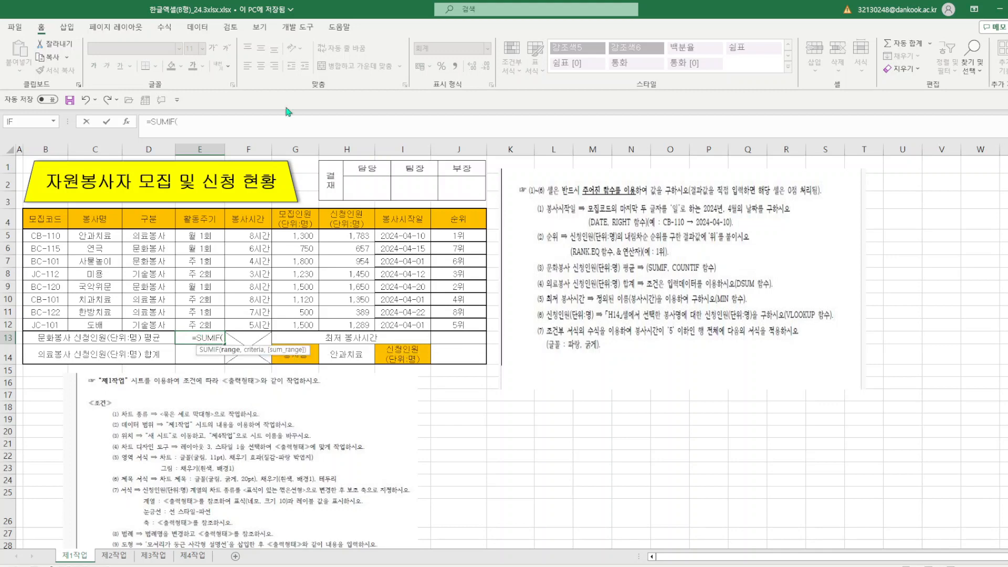
pyautogui.click(129, 123)
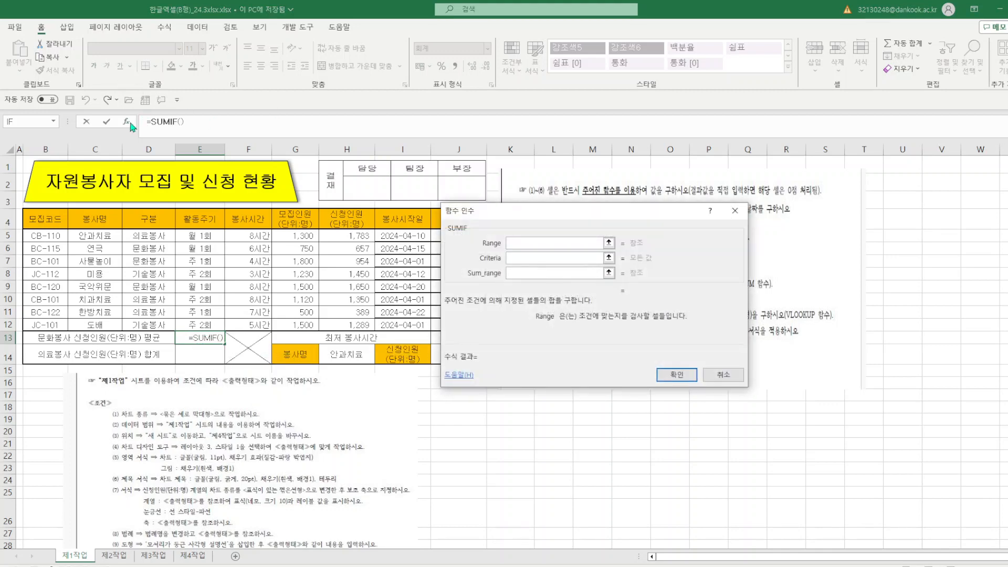
pyautogui.moveTo(555, 218); pyautogui.dragTo(471, 221)
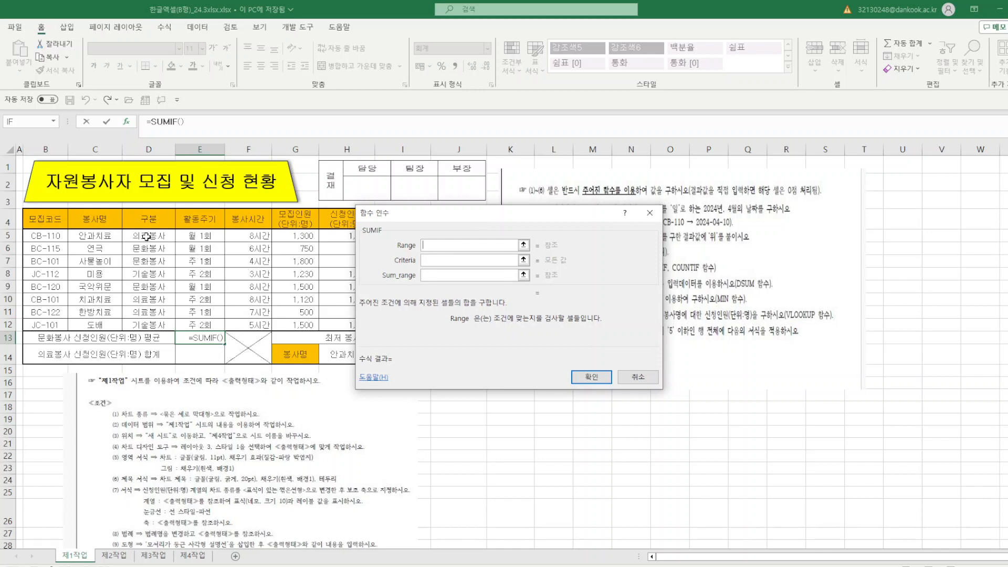
pyautogui.moveTo(146, 236); pyautogui.dragTo(147, 325)
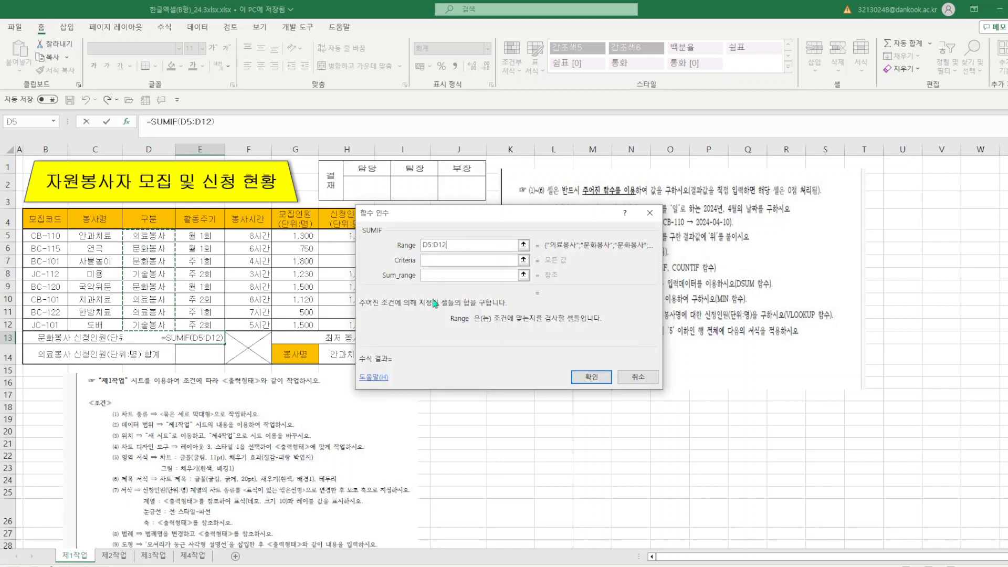
pyautogui.click(436, 259)
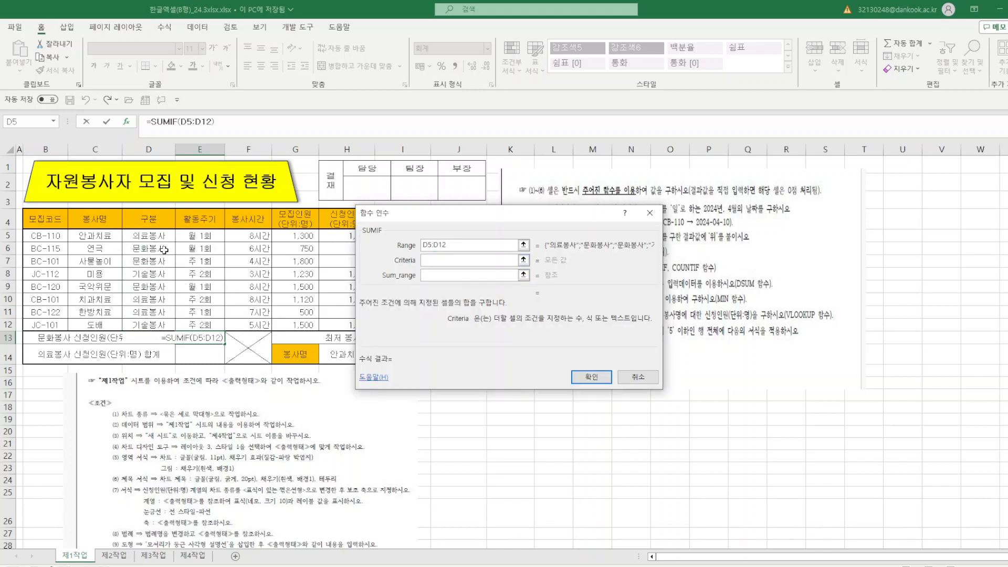
pyautogui.click(164, 250)
pyautogui.click(444, 275)
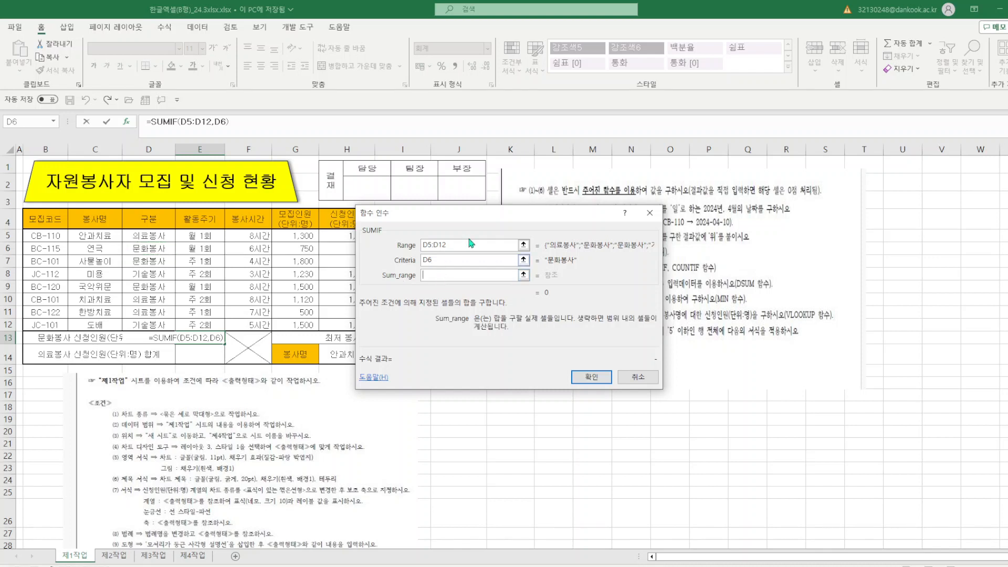
pyautogui.moveTo(472, 225); pyautogui.dragTo(508, 220)
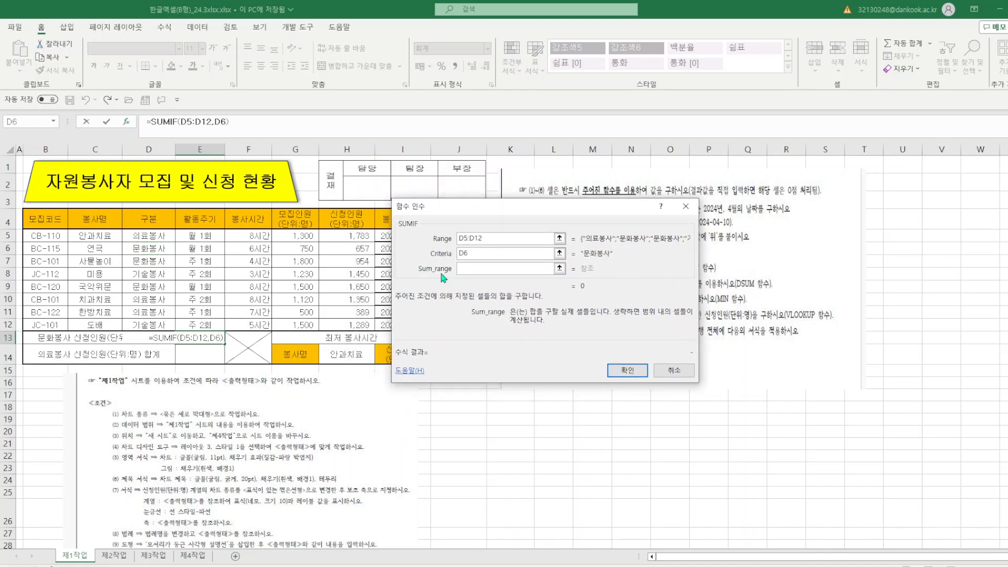
pyautogui.moveTo(338, 231); pyautogui.dragTo(346, 326)
pyautogui.click(636, 371)
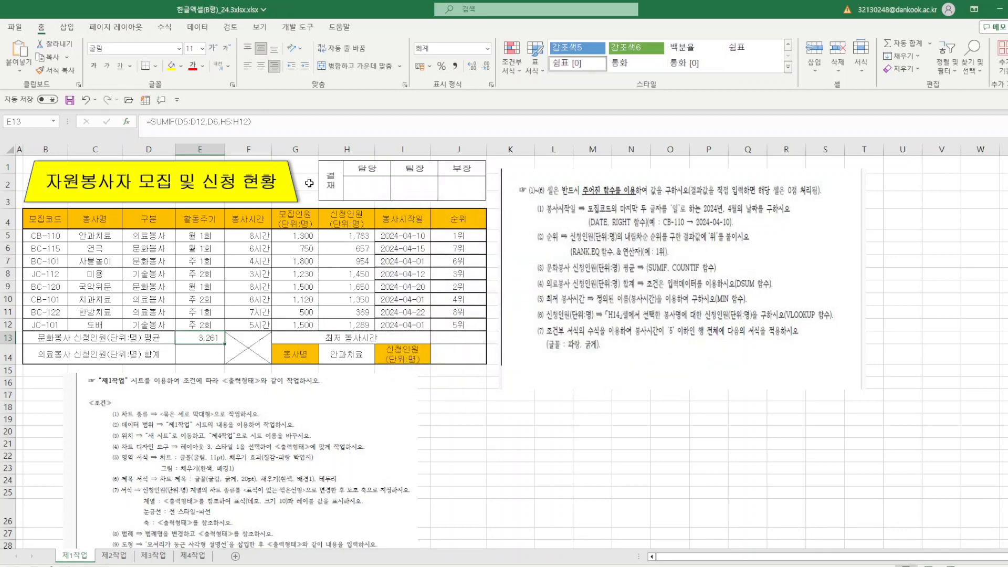
# - Divide the SUMIF formula in E13 by a COUNTIF function with range D5:D12 and criteria D6
pyautogui.click(275, 121)
pyautogui.write('CI')
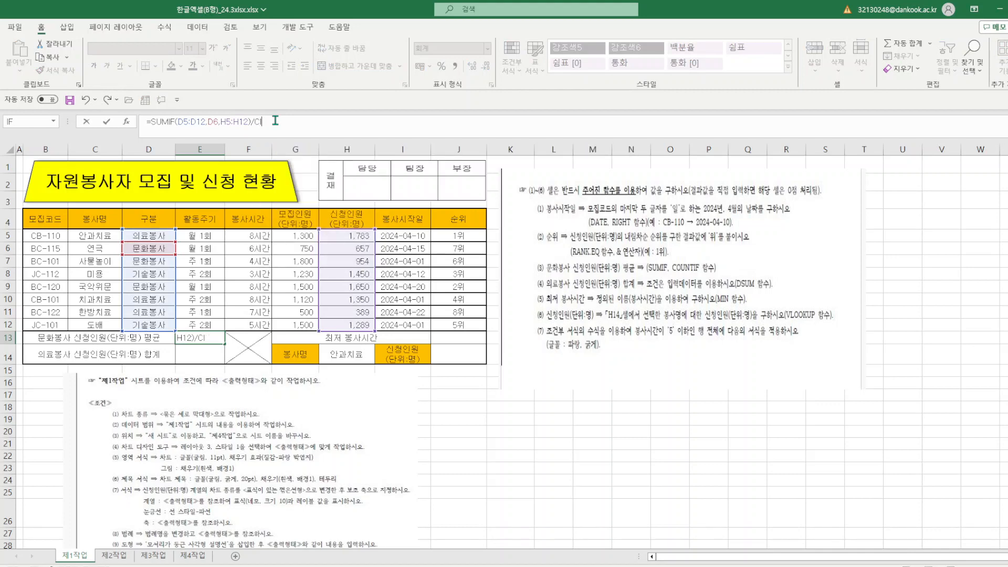
pyautogui.press('BackSpace')
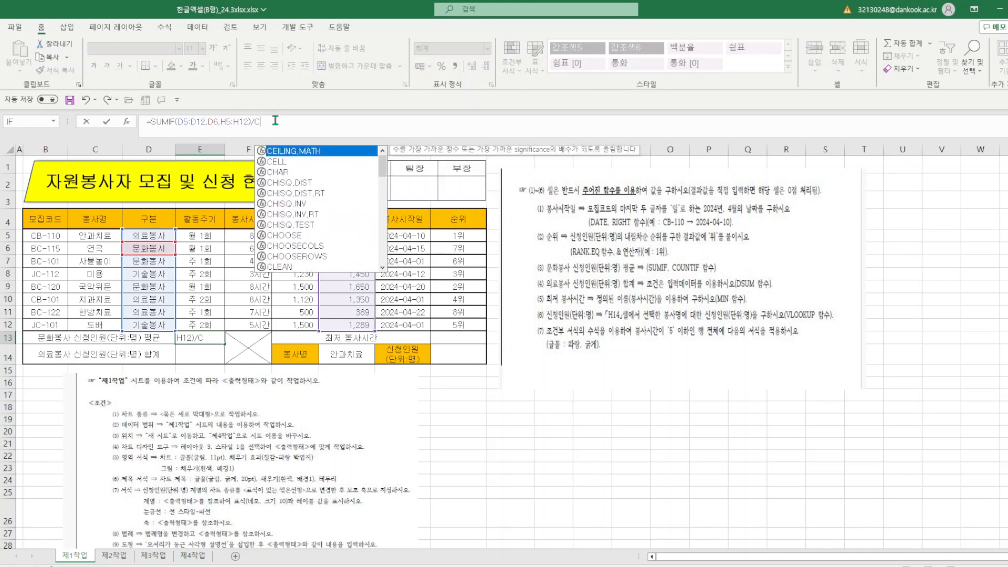
pyautogui.write('O')
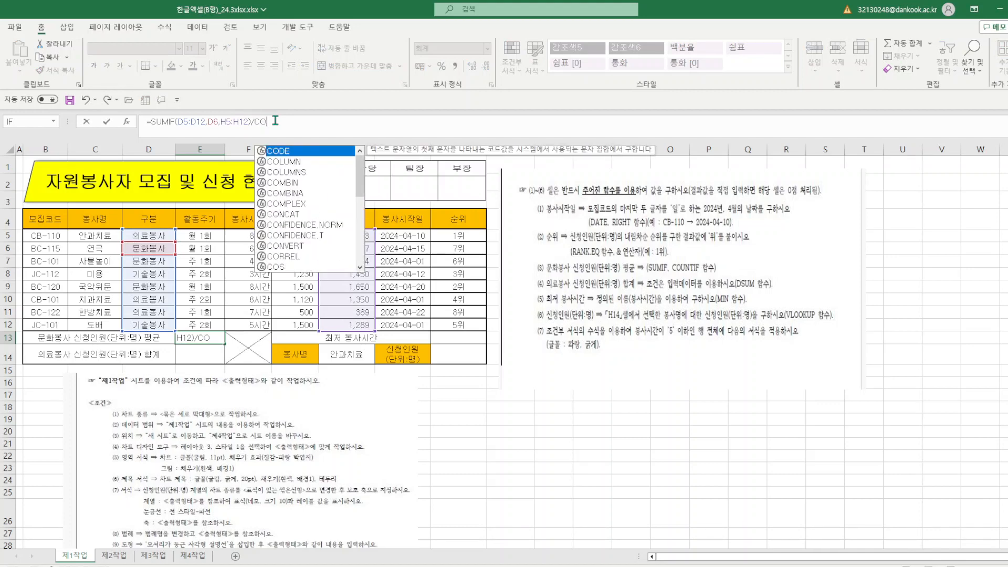
pyautogui.write('UNTIF(')
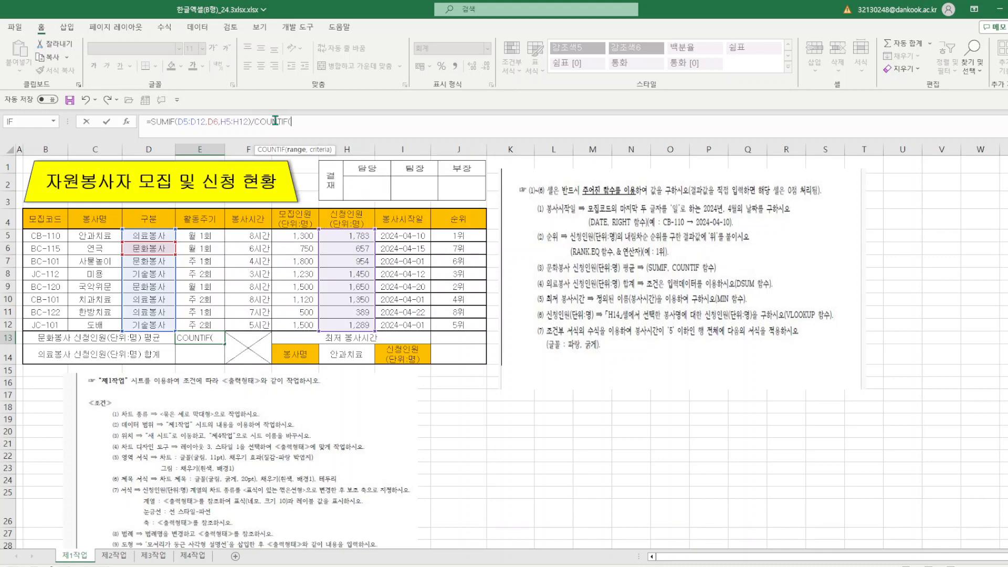
pyautogui.click(127, 122)
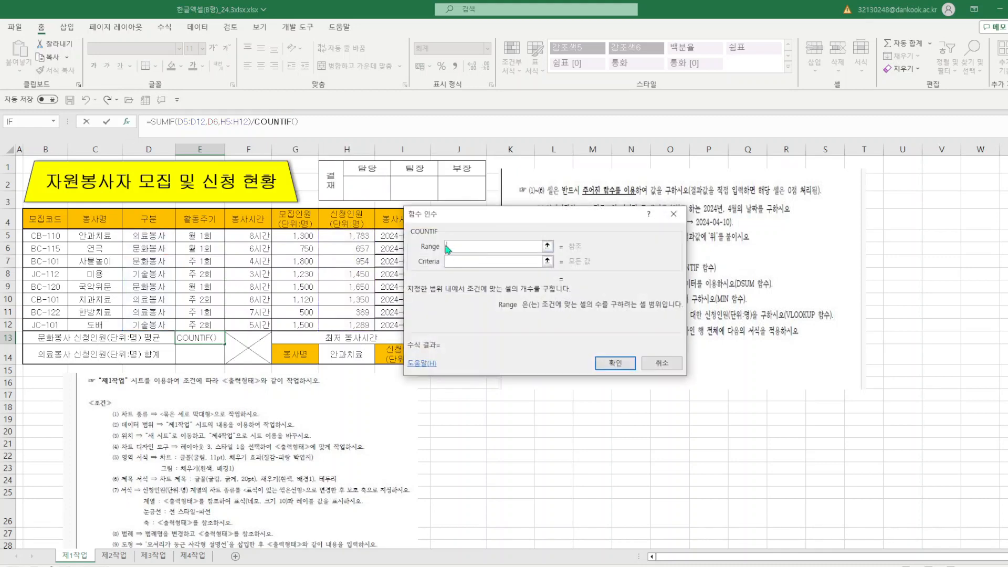
pyautogui.moveTo(157, 236); pyautogui.dragTo(152, 326)
pyautogui.click(466, 263)
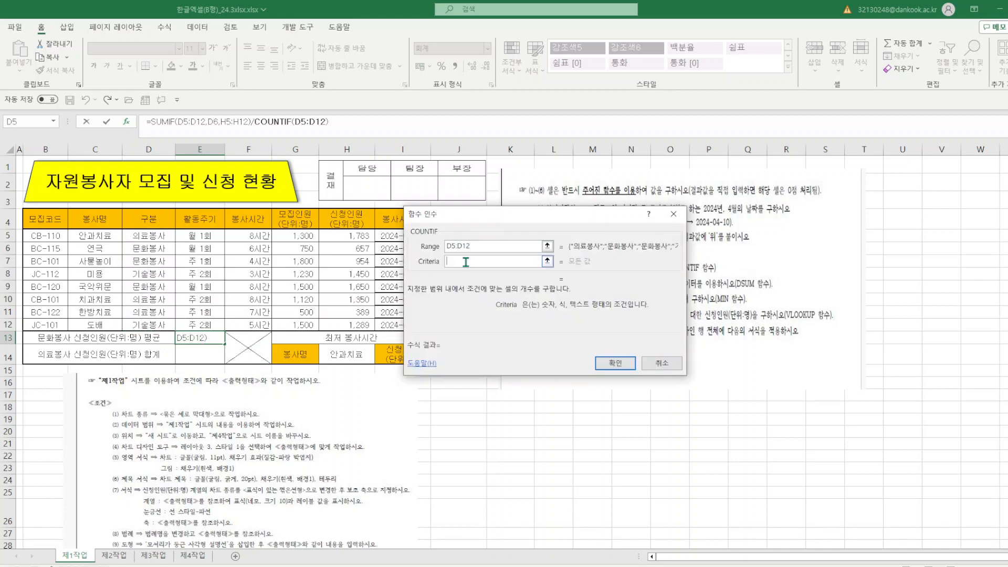
pyautogui.click(163, 248)
pyautogui.press('Return')
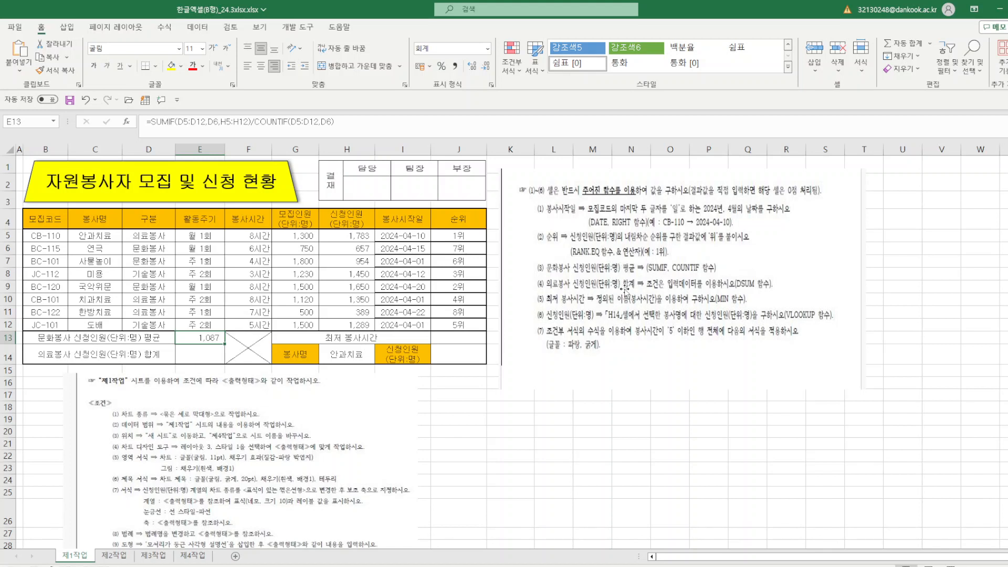
# - Start a DSUM function in cell E14 with B4:J12 as its database
pyautogui.click(205, 355)
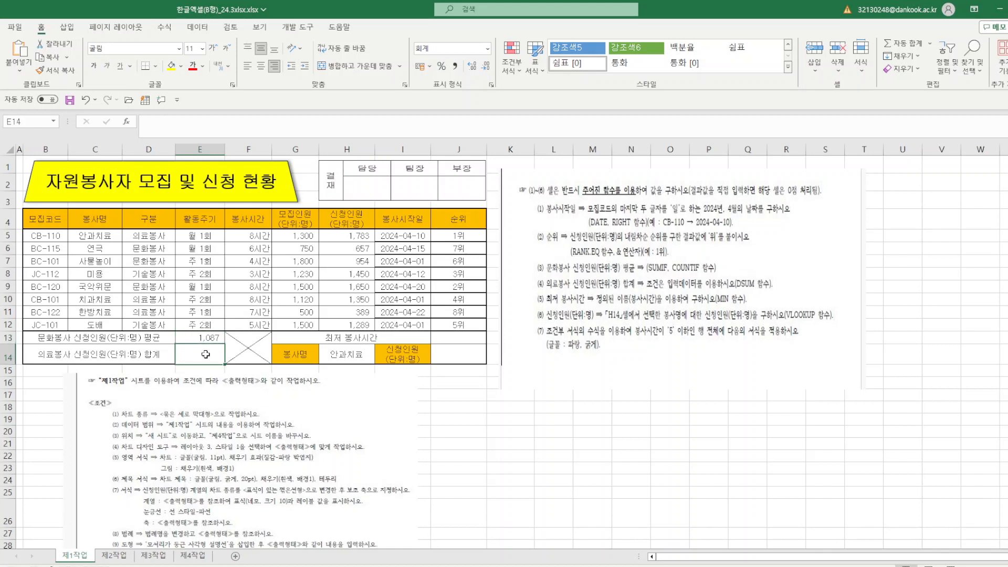
pyautogui.write('=')
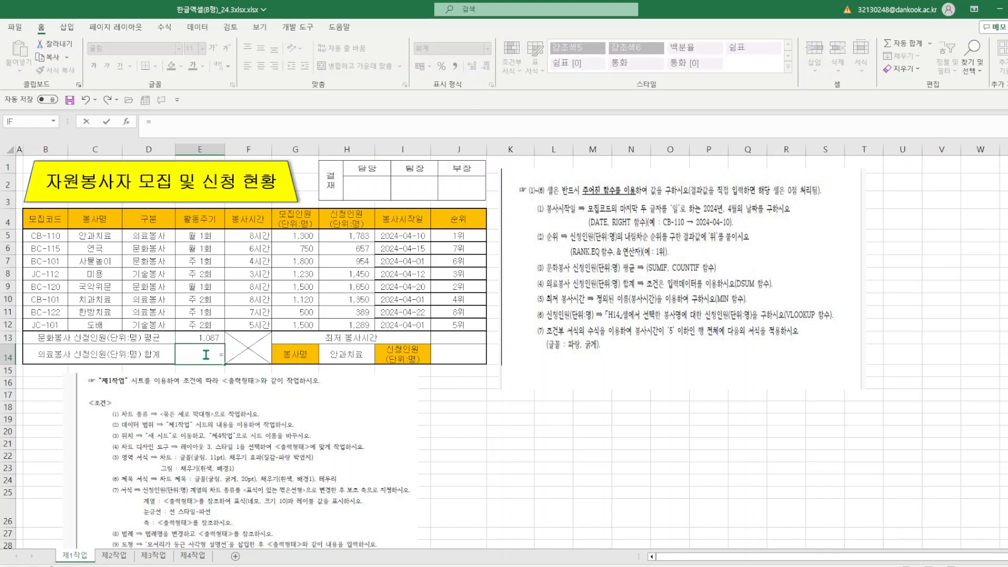
pyautogui.write('DS')
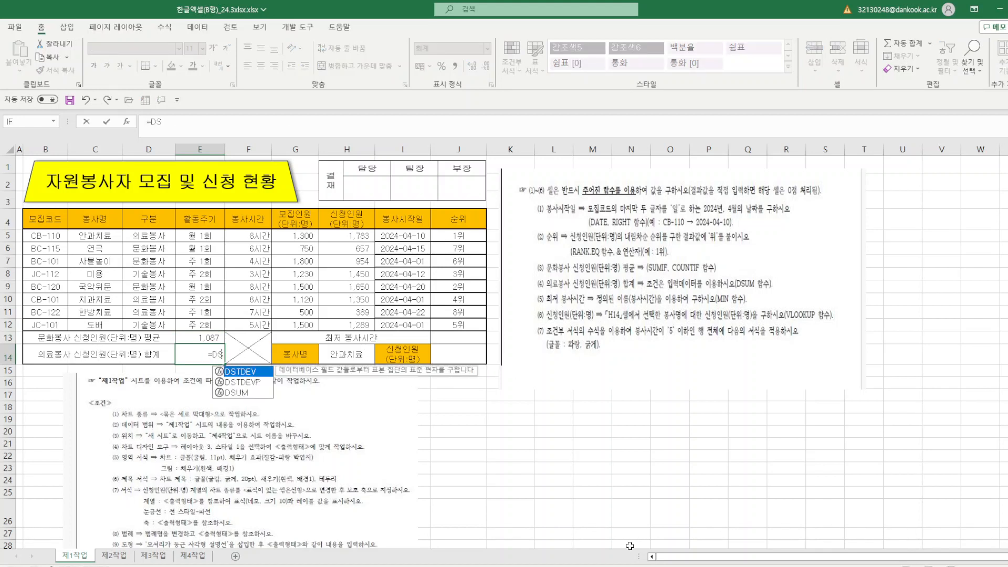
pyautogui.doubleClick(249, 393)
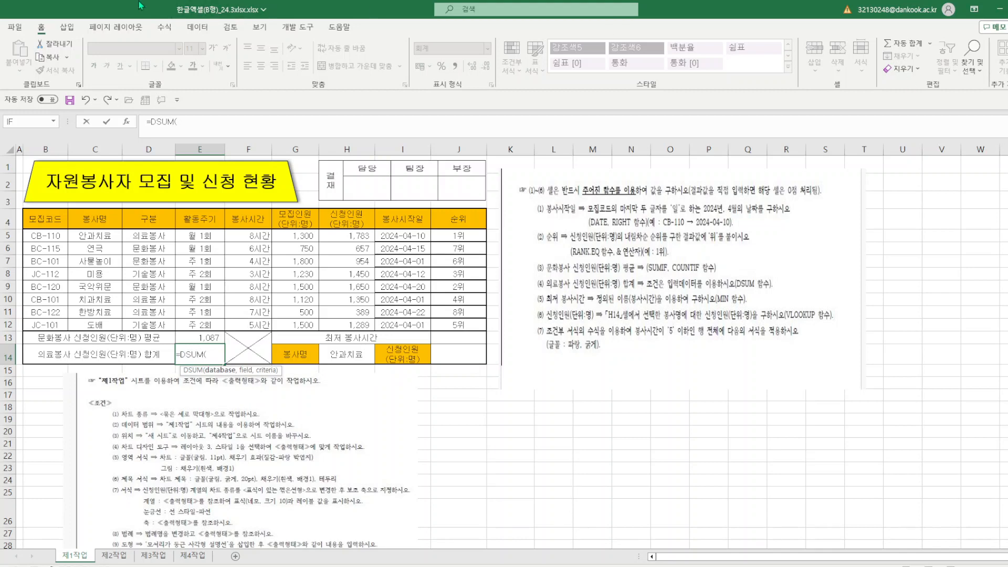
pyautogui.click(127, 122)
pyautogui.moveTo(445, 204); pyautogui.dragTo(589, 162)
pyautogui.moveTo(31, 219); pyautogui.dragTo(462, 324)
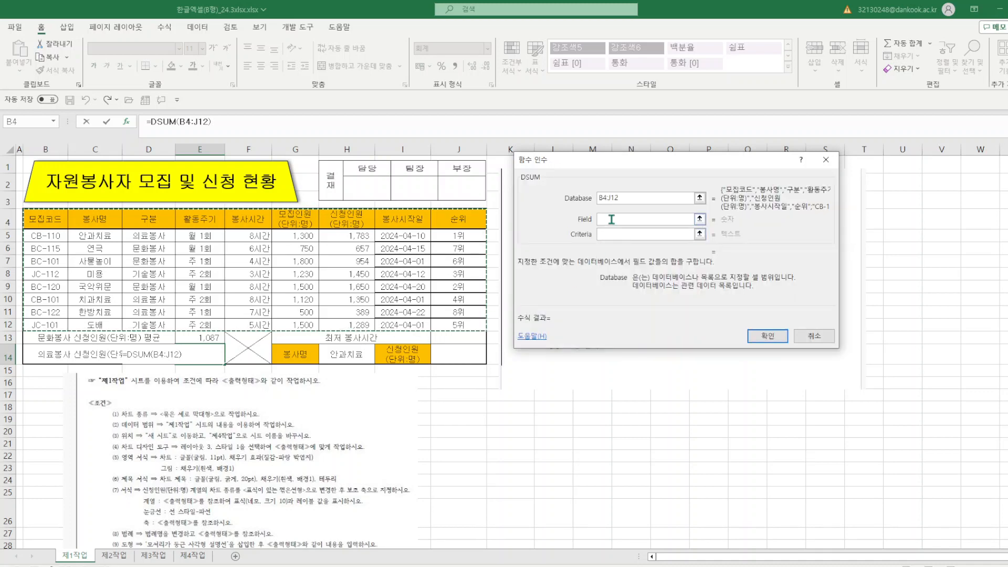
# - Complete the E14 DSUM function with field H4 and criteria D4:D5, and save the workbook
pyautogui.click(612, 220)
pyautogui.moveTo(639, 162); pyautogui.dragTo(638, 330)
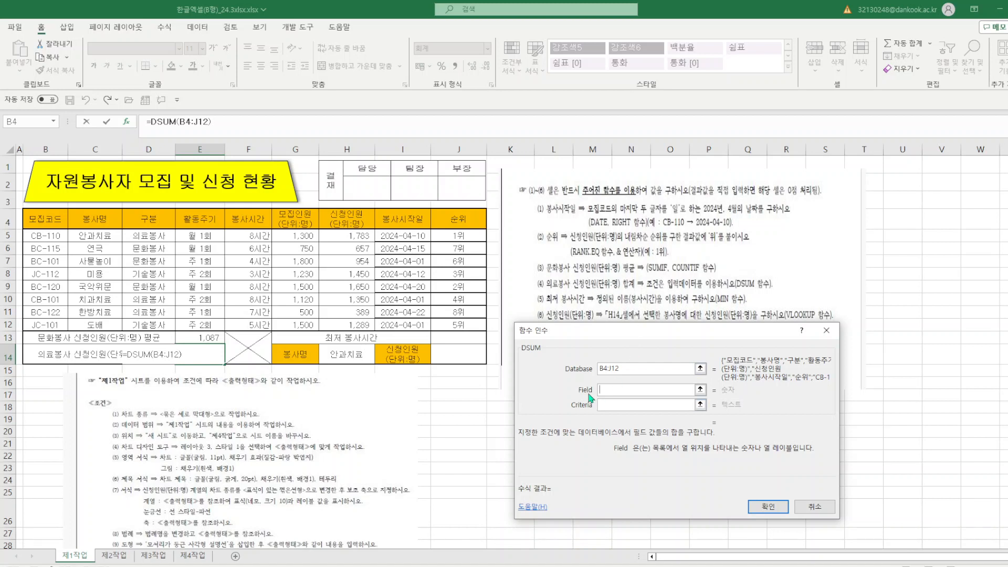
pyautogui.click(351, 221)
pyautogui.click(613, 405)
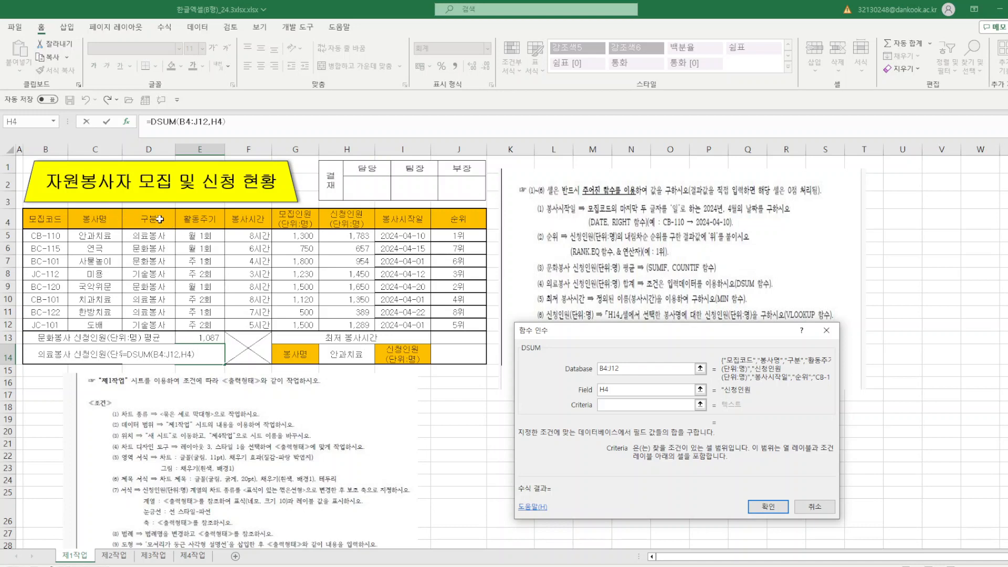
pyautogui.moveTo(160, 219); pyautogui.dragTo(158, 240)
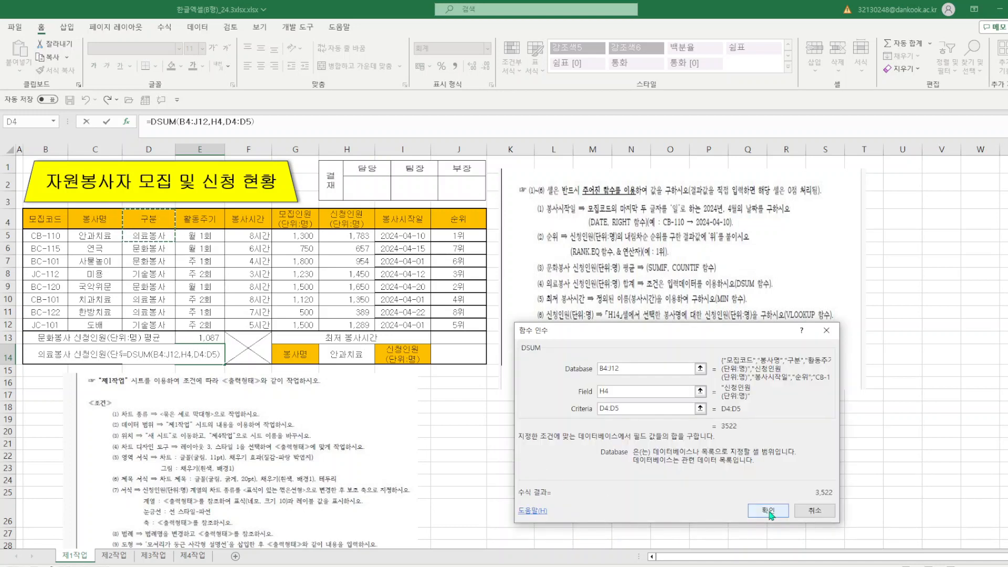
pyautogui.click(768, 510)
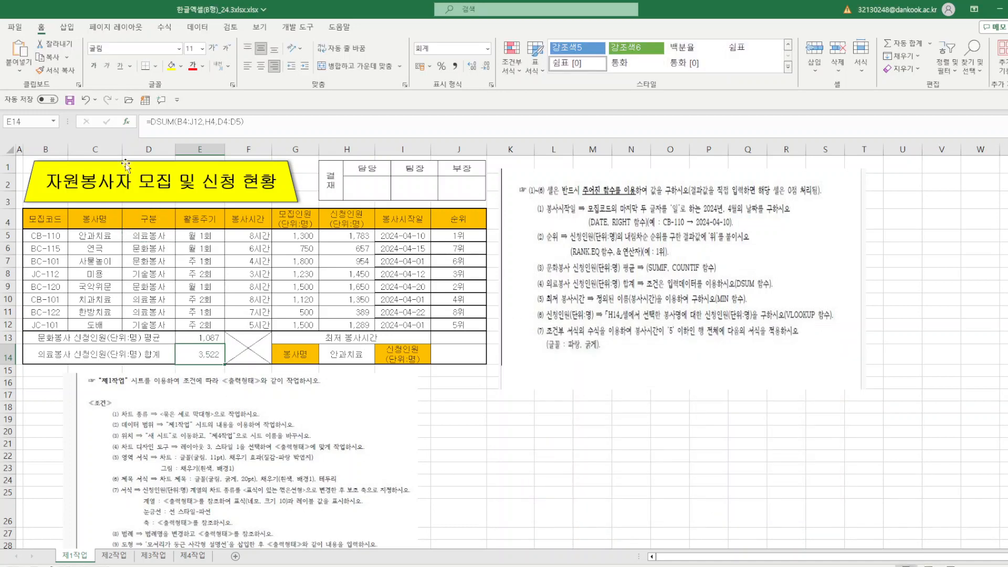
pyautogui.click(69, 99)
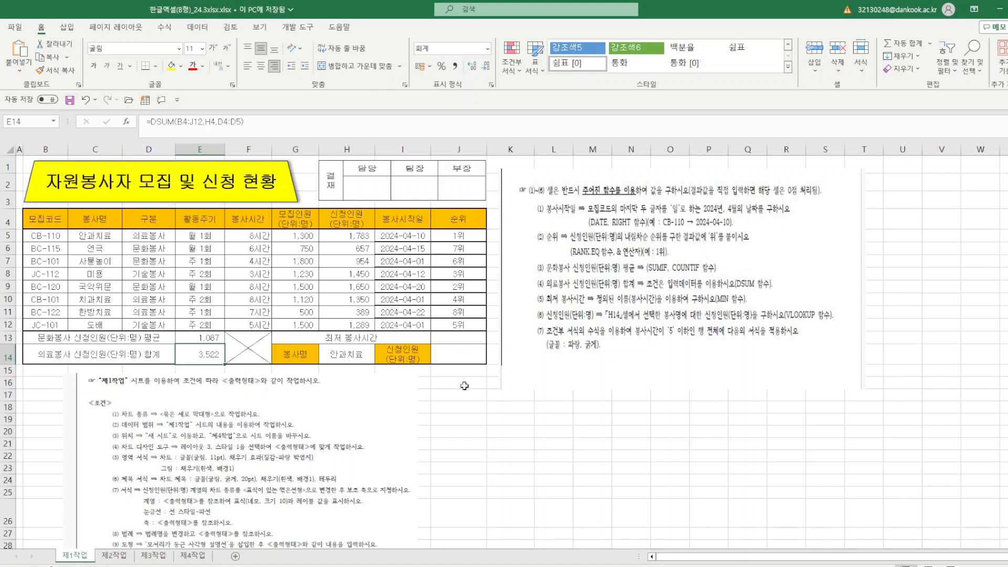
# - Enter a MIN function in cell J13 over the defined name 봉사시간 (F5:F12)
pyautogui.click(461, 339)
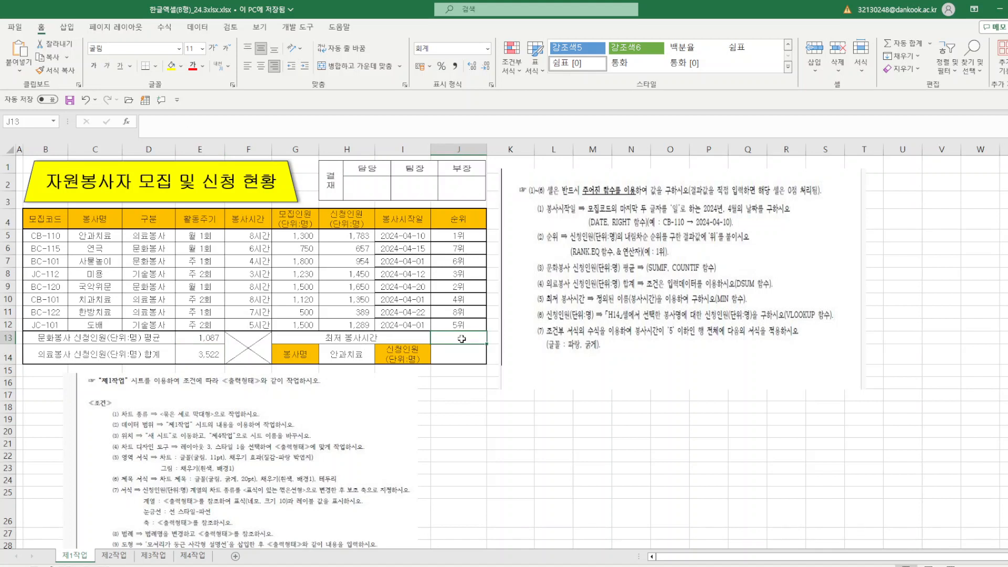
pyautogui.write('=M')
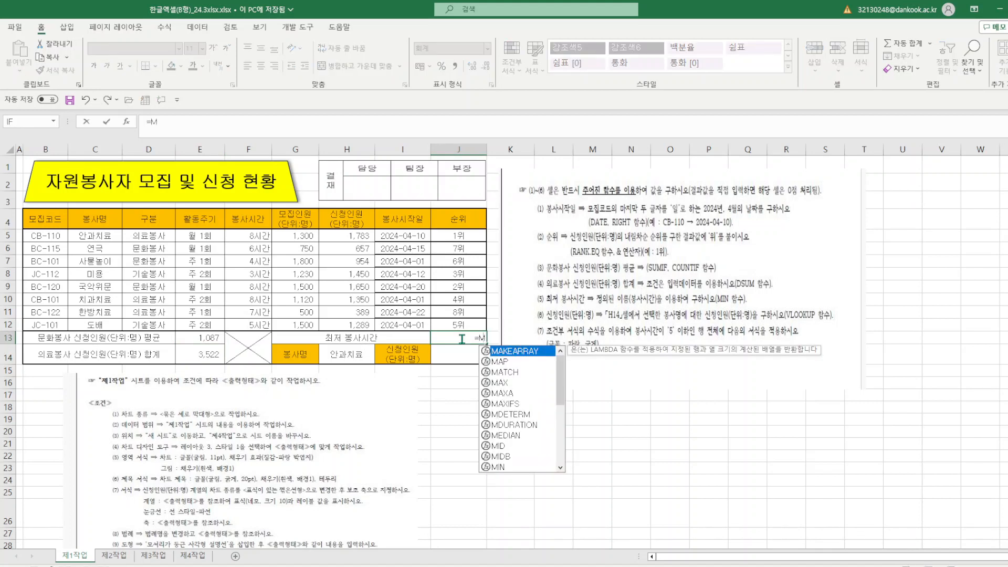
pyautogui.write('IN(')
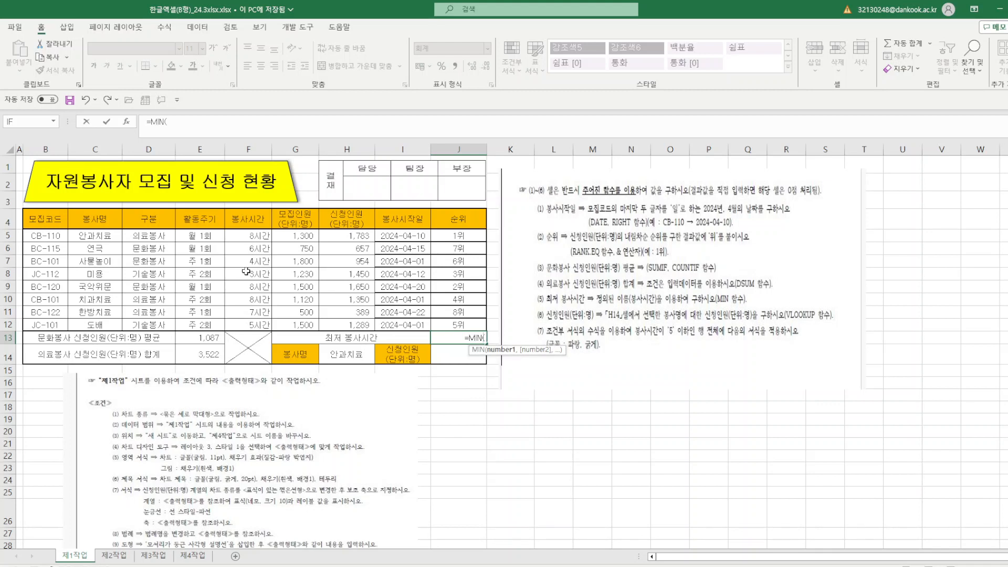
pyautogui.moveTo(252, 233); pyautogui.dragTo(260, 324)
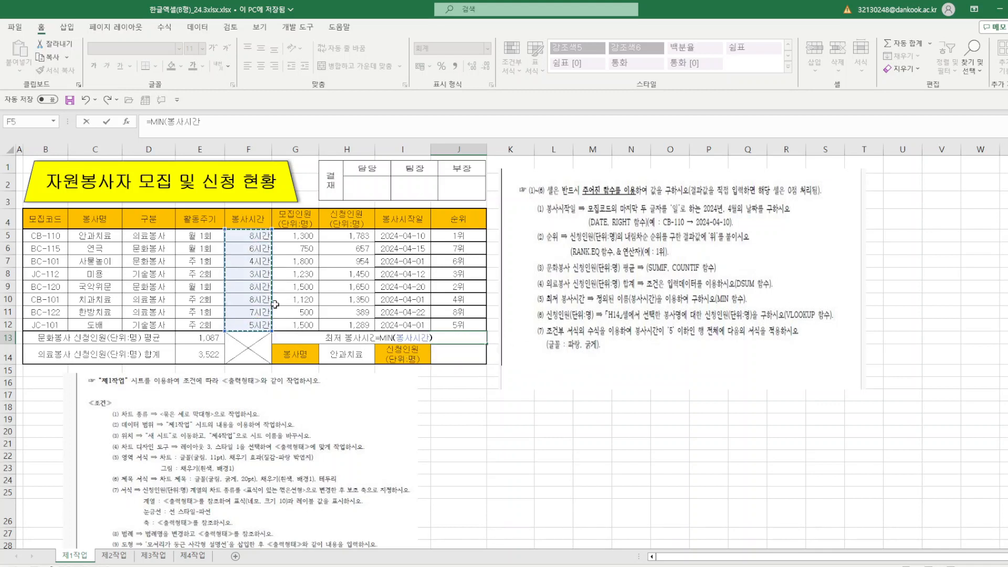
pyautogui.press('Return')
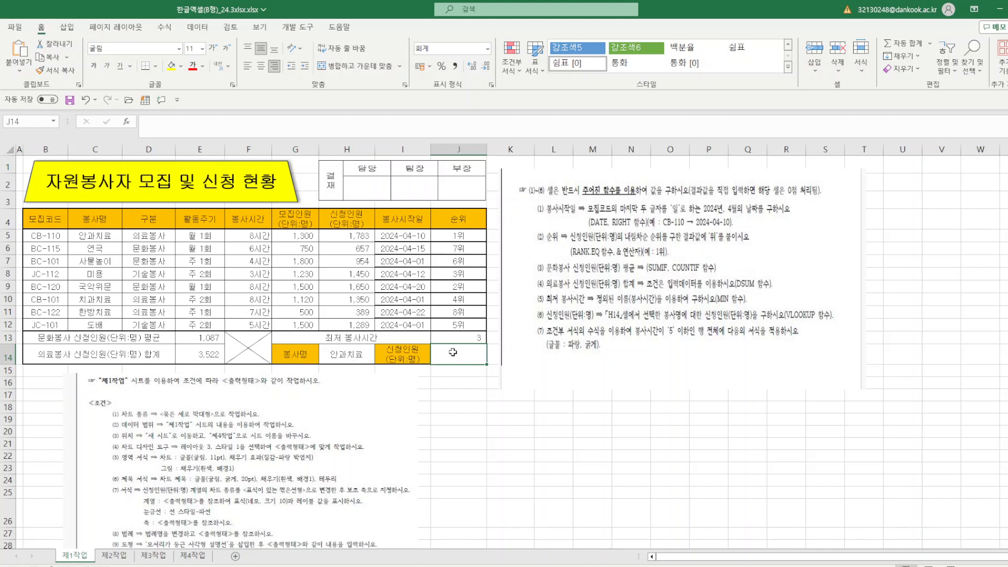
pyautogui.write('=VL')
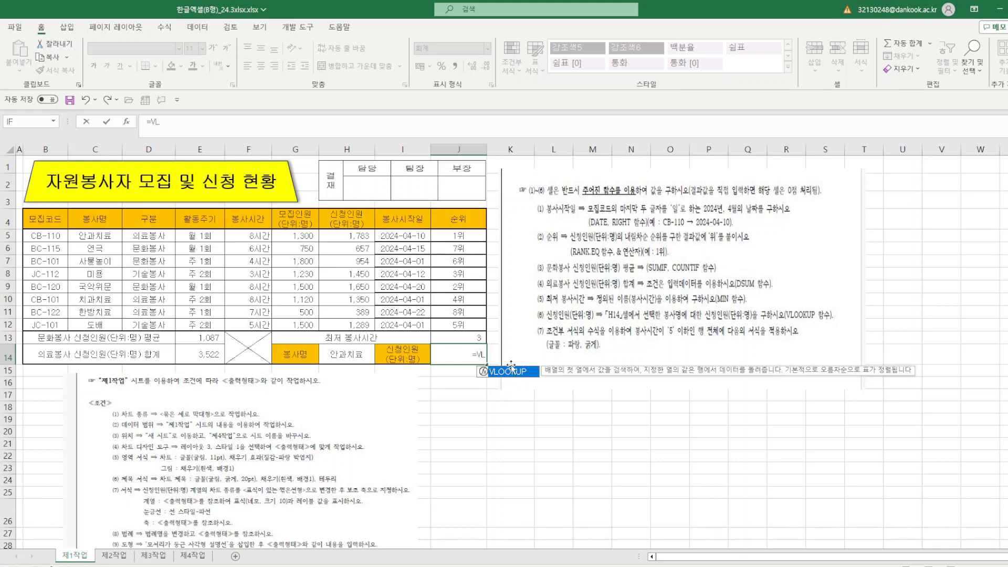
pyautogui.doubleClick(508, 371)
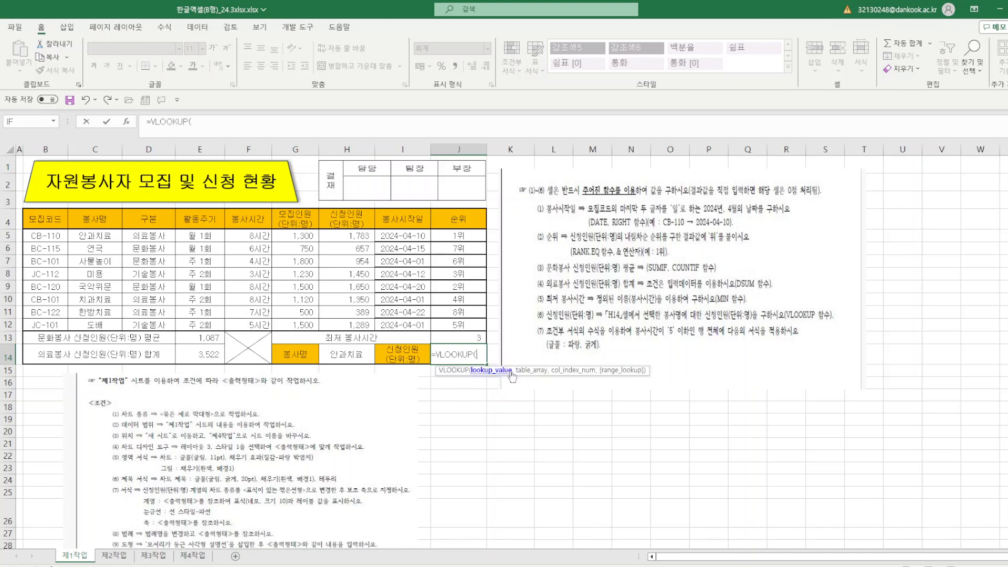
pyautogui.click(127, 123)
pyautogui.moveTo(592, 330); pyautogui.dragTo(592, 190)
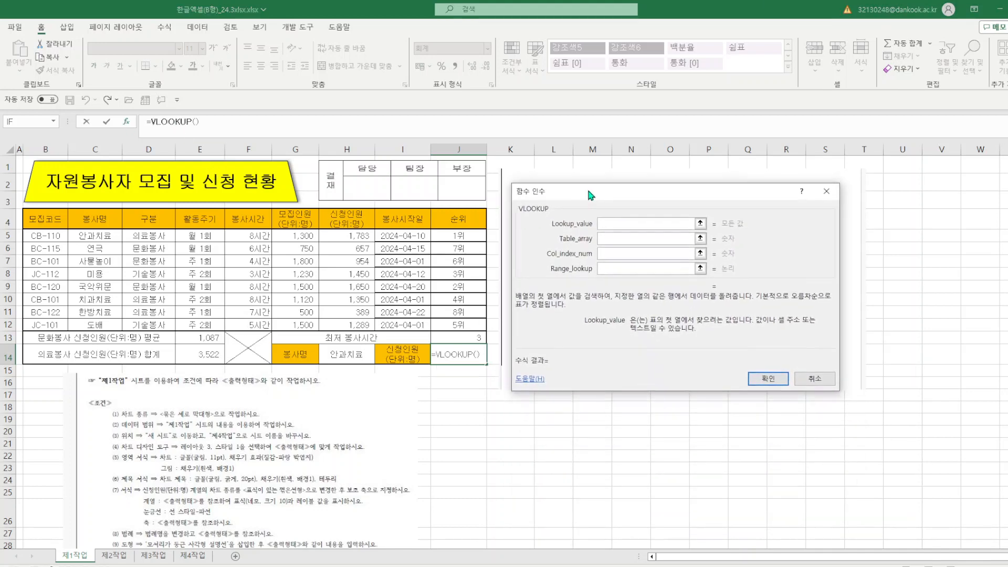
pyautogui.click(356, 355)
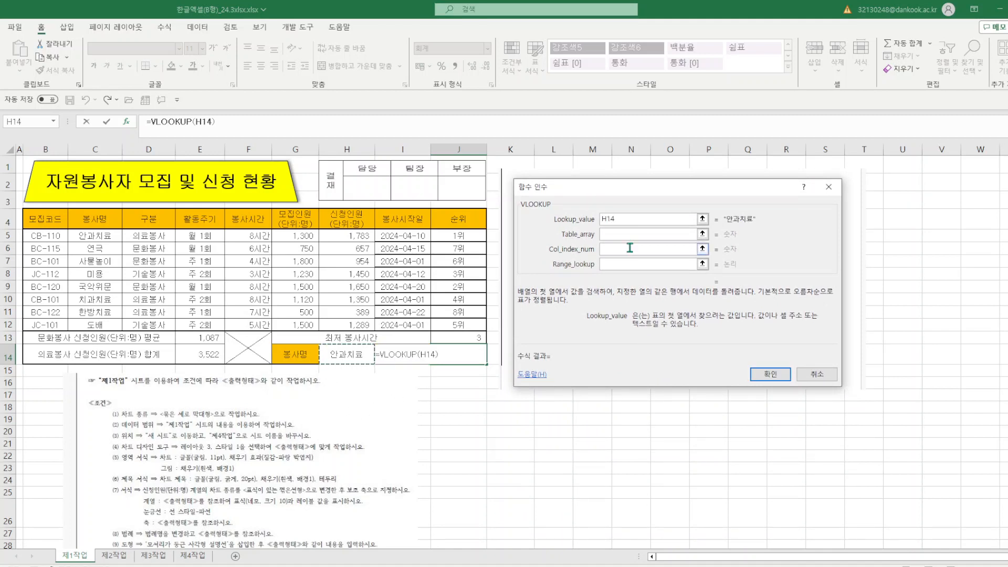
pyautogui.click(615, 234)
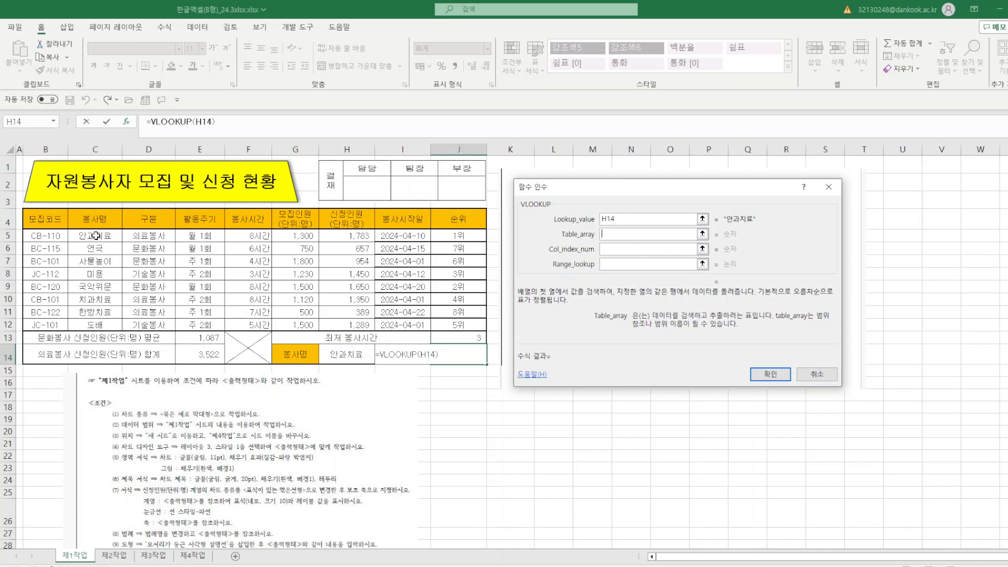
pyautogui.moveTo(95, 235); pyautogui.dragTo(447, 320)
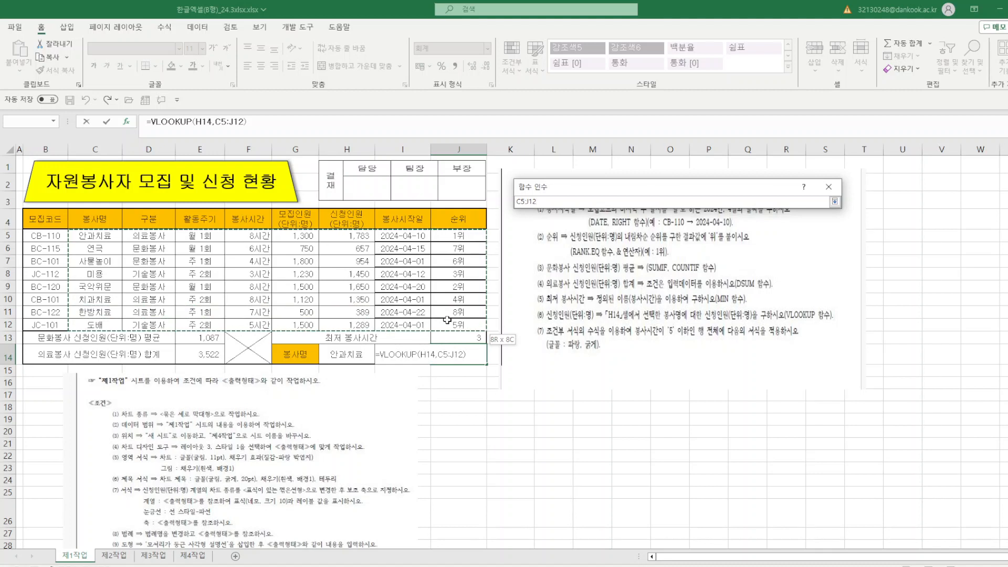
pyautogui.moveTo(446, 320); pyautogui.dragTo(446, 319)
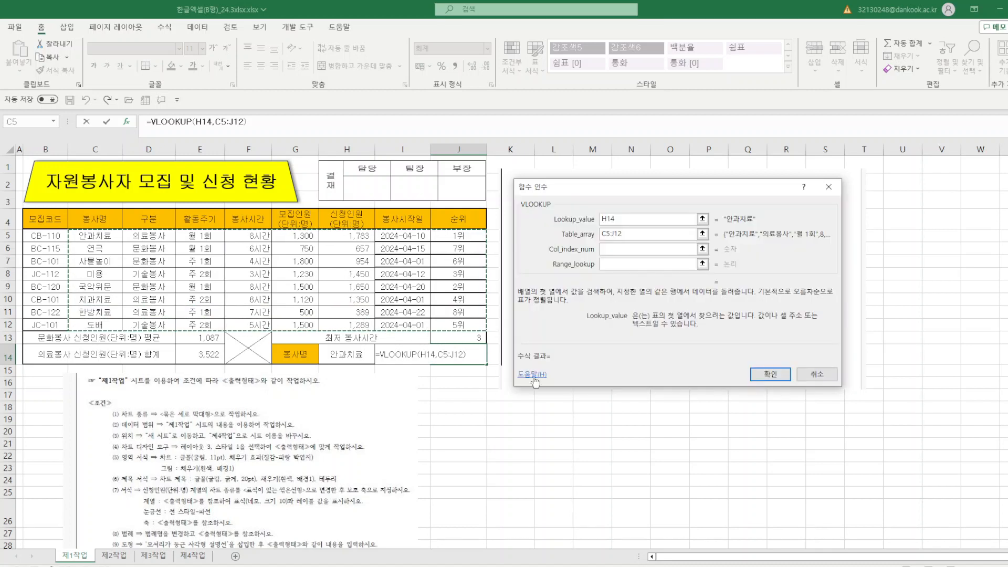
pyautogui.click(613, 249)
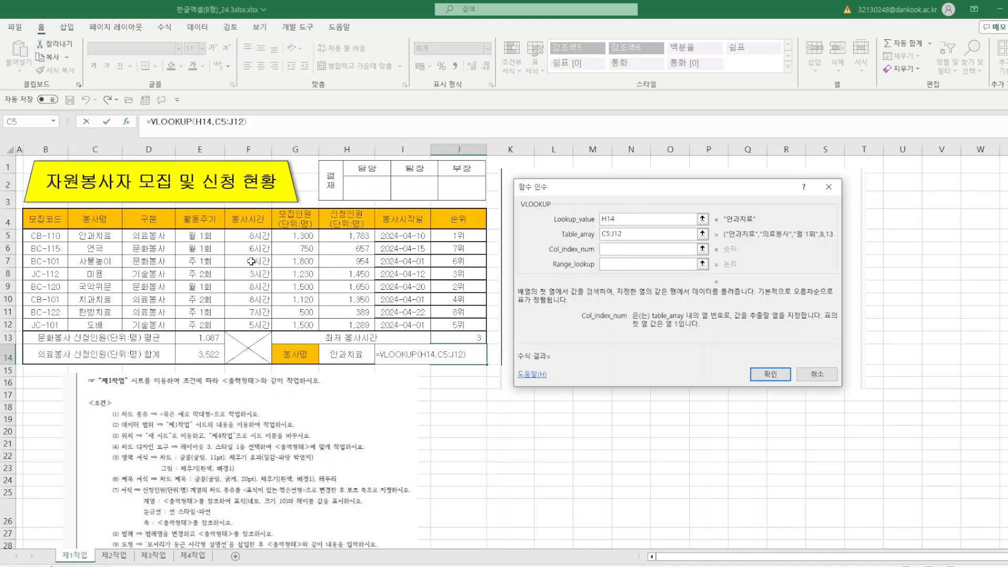
pyautogui.click(817, 374)
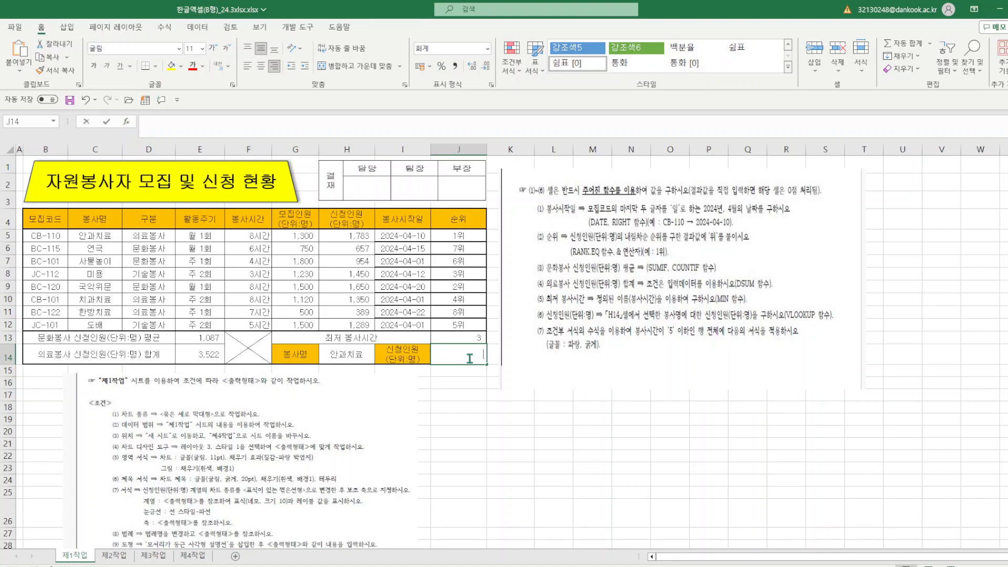
# - Enter a VLOOKUP function in J14 with lookup value H14, table C5:J12, column index 6 and range lookup 0
pyautogui.write('=VL')
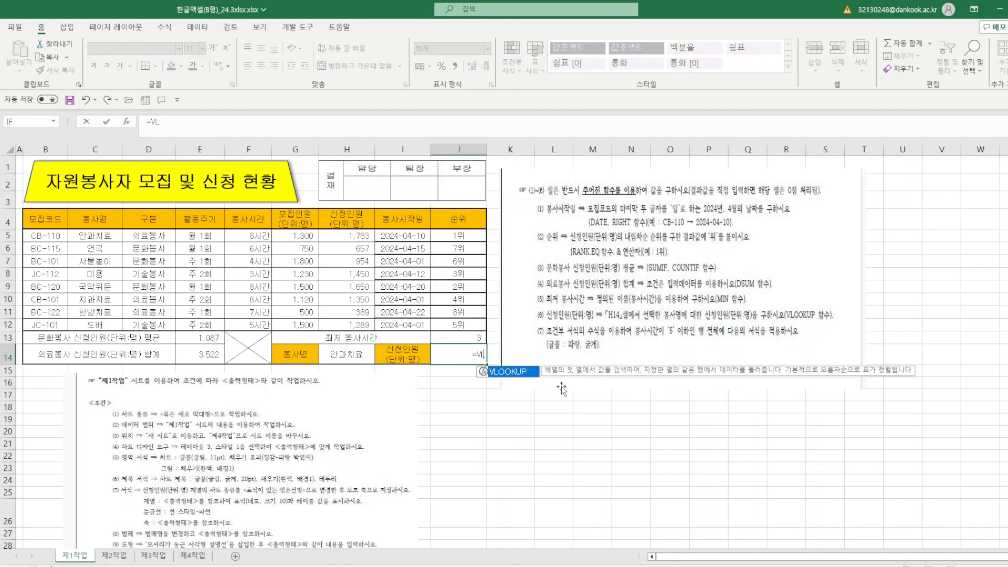
pyautogui.doubleClick(509, 372)
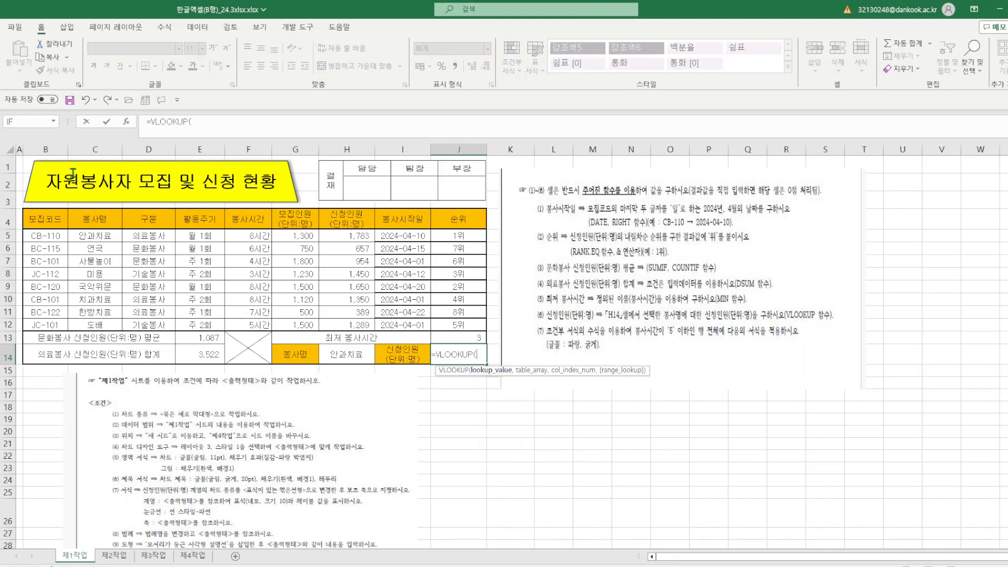
pyautogui.click(127, 122)
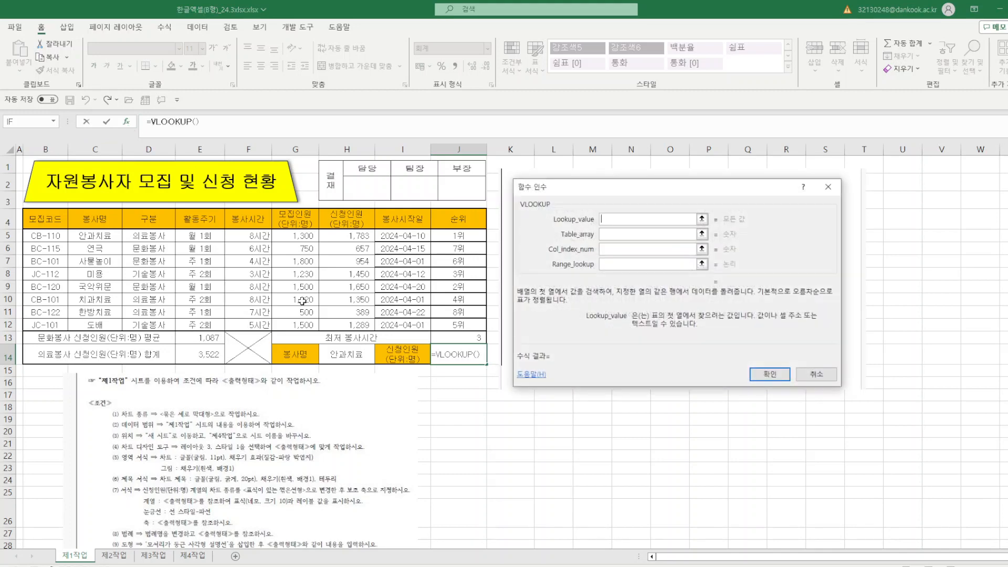
pyautogui.click(351, 357)
pyautogui.click(609, 234)
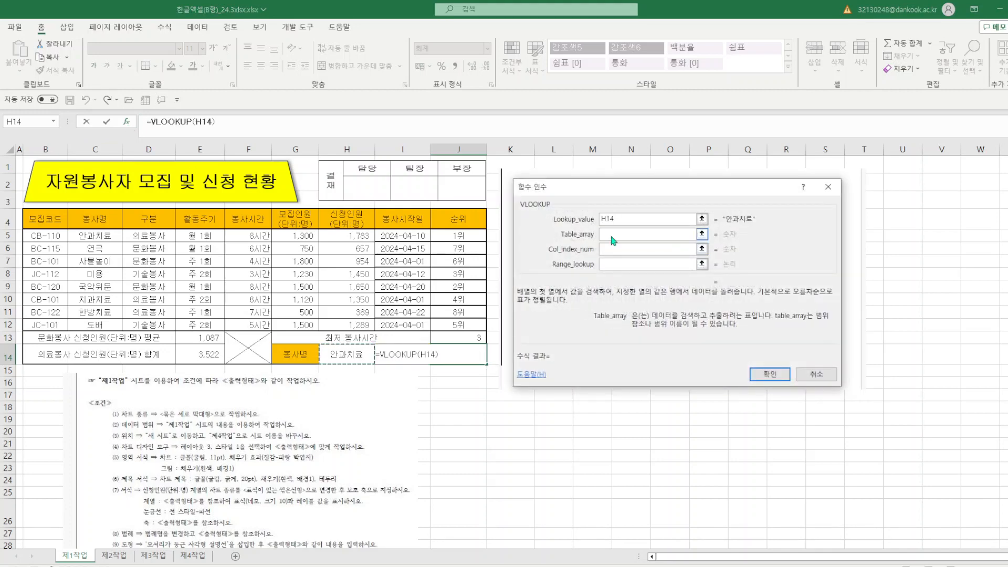
pyautogui.moveTo(98, 237); pyautogui.dragTo(441, 320)
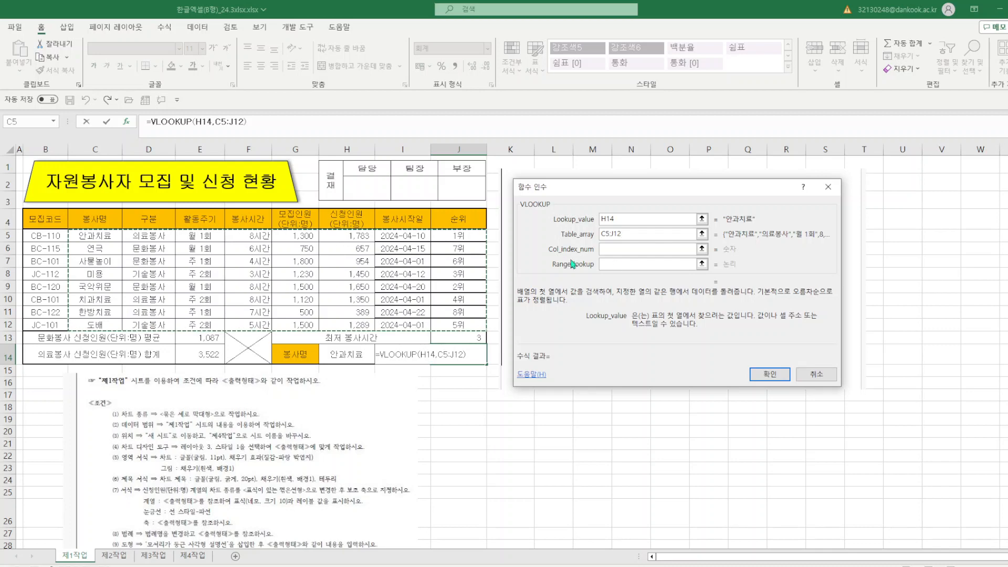
pyautogui.click(623, 248)
pyautogui.write('6')
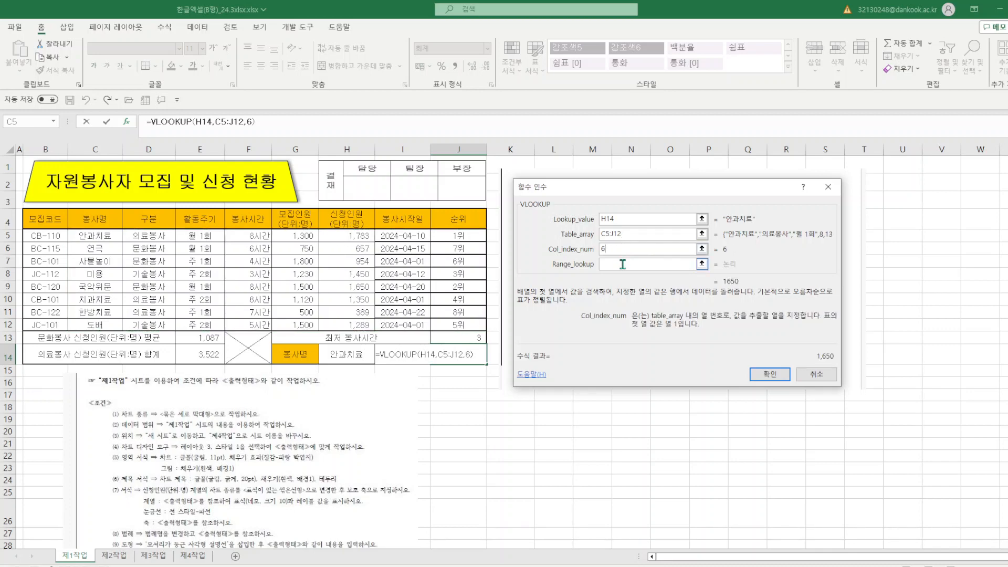
pyautogui.click(622, 265)
pyautogui.write('0')
pyautogui.click(769, 374)
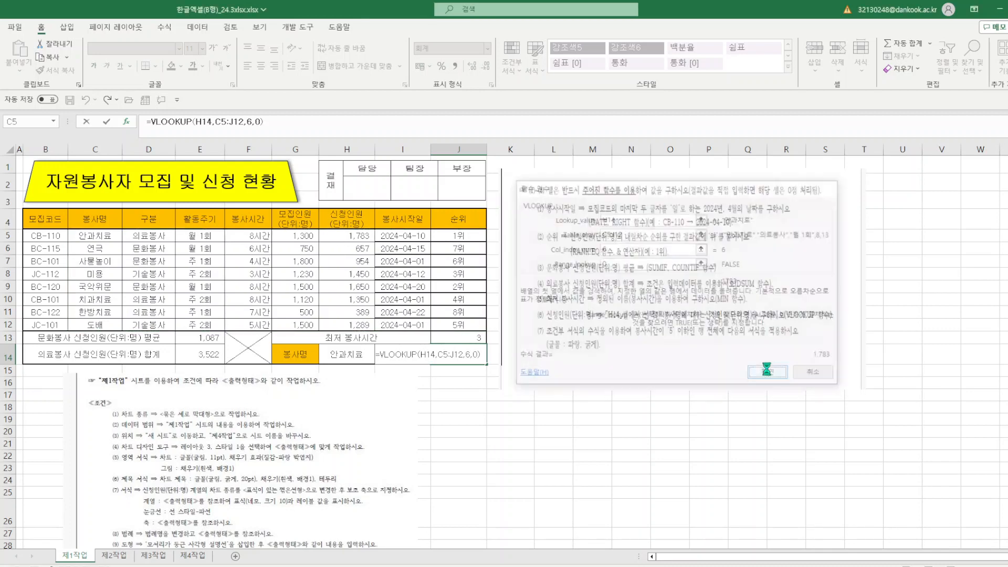
# - Test the J14 lookup by switching H14 to 사물놀이 and back to 안과치료
pyautogui.click(343, 353)
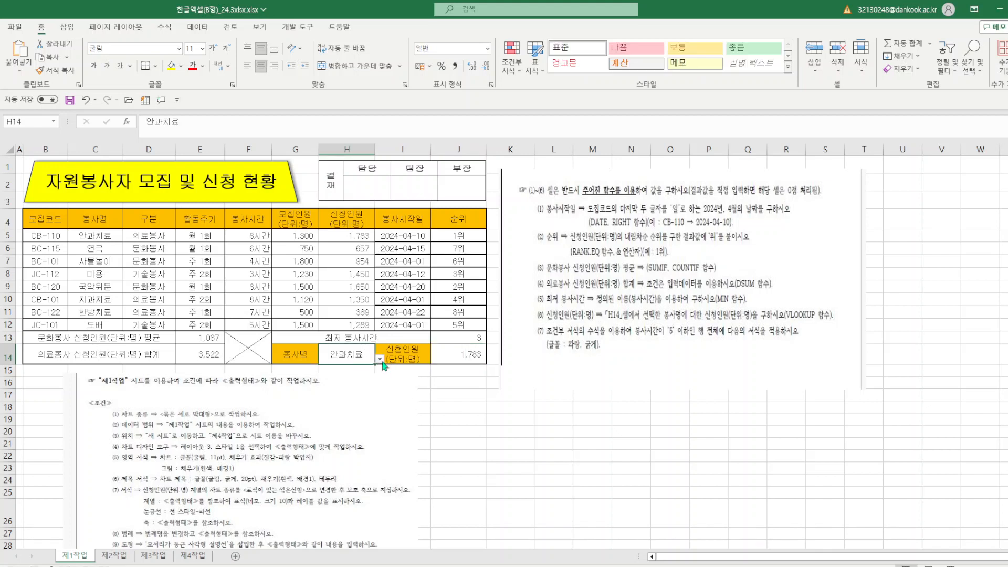
pyautogui.click(379, 359)
pyautogui.click(346, 391)
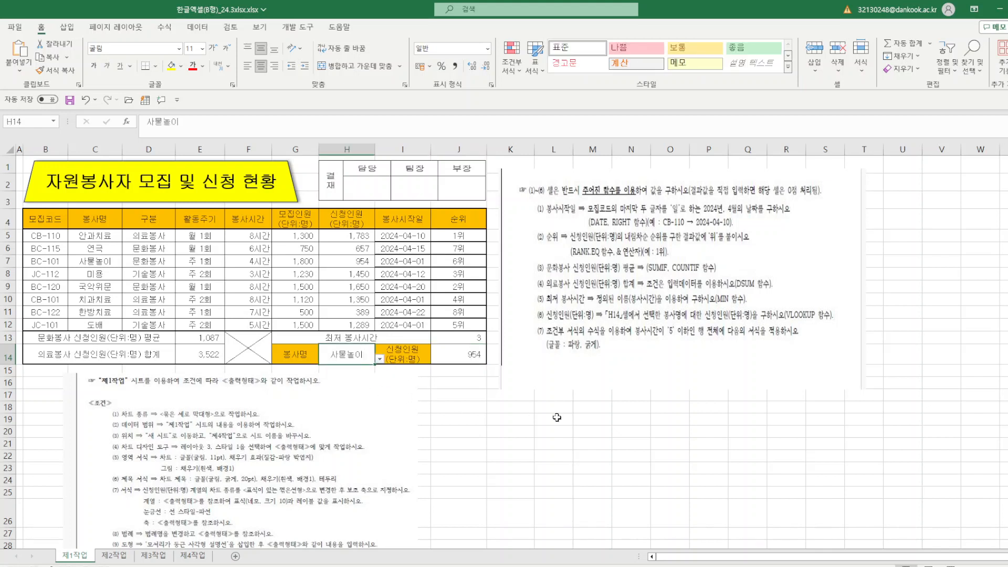
pyautogui.click(379, 359)
pyautogui.click(355, 372)
pyautogui.click(496, 415)
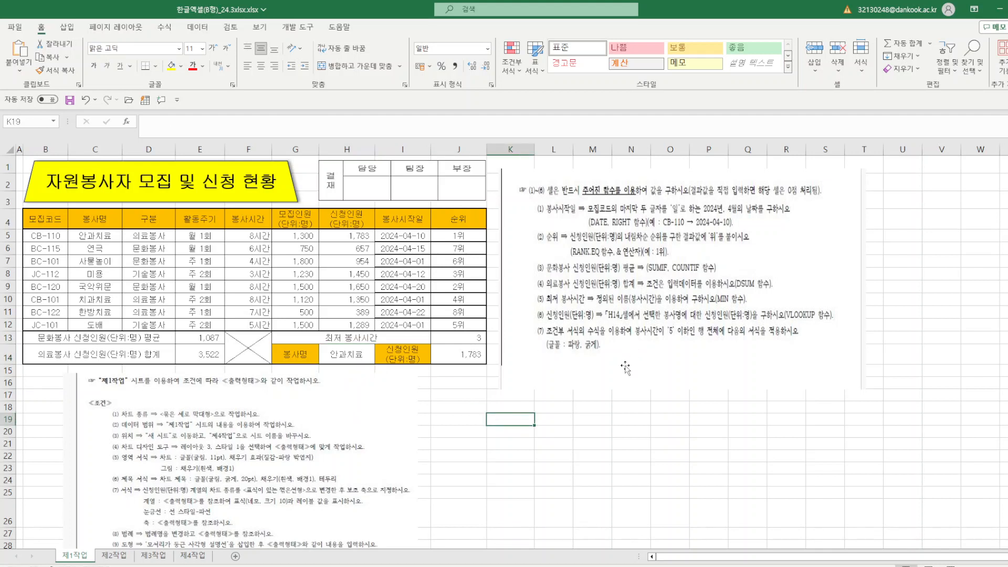
pyautogui.click(619, 444)
# - Start a formula-based conditional formatting rule for B5:J12 with the formula =$F5<=5
pyautogui.moveTo(60, 243); pyautogui.dragTo(473, 328)
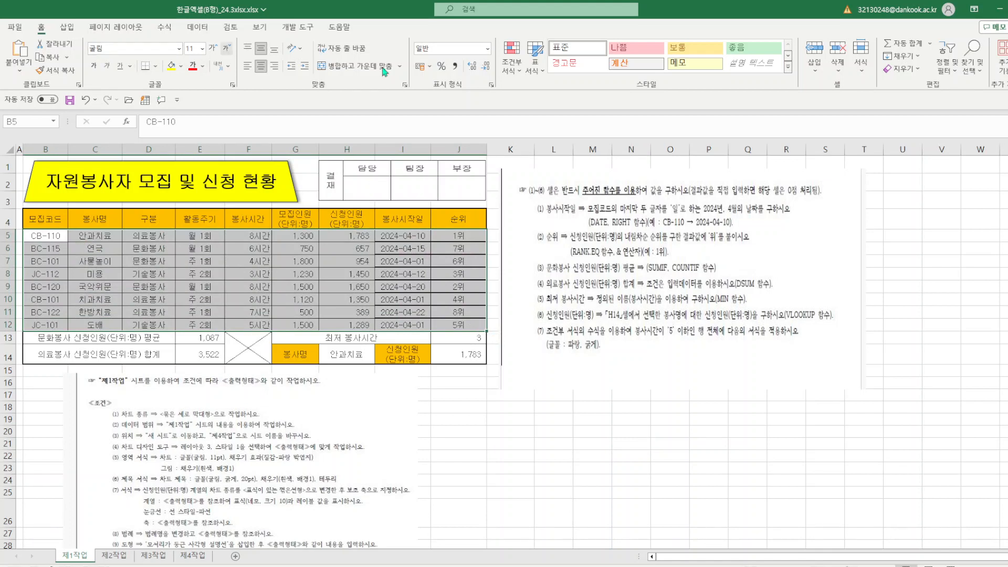
pyautogui.click(520, 76)
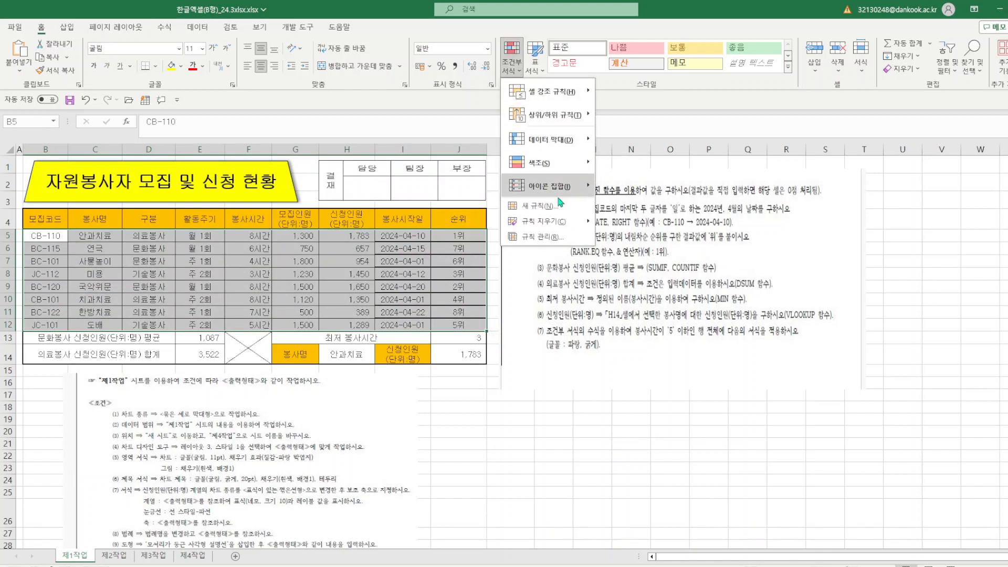
pyautogui.click(530, 270)
pyautogui.click(576, 275)
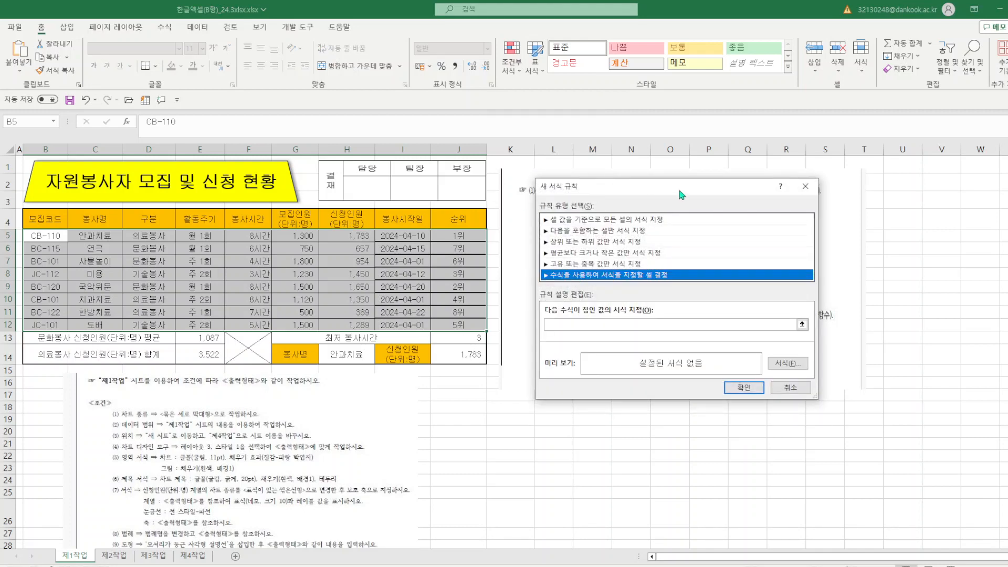
pyautogui.moveTo(680, 195); pyautogui.dragTo(340, 249)
pyautogui.click(230, 380)
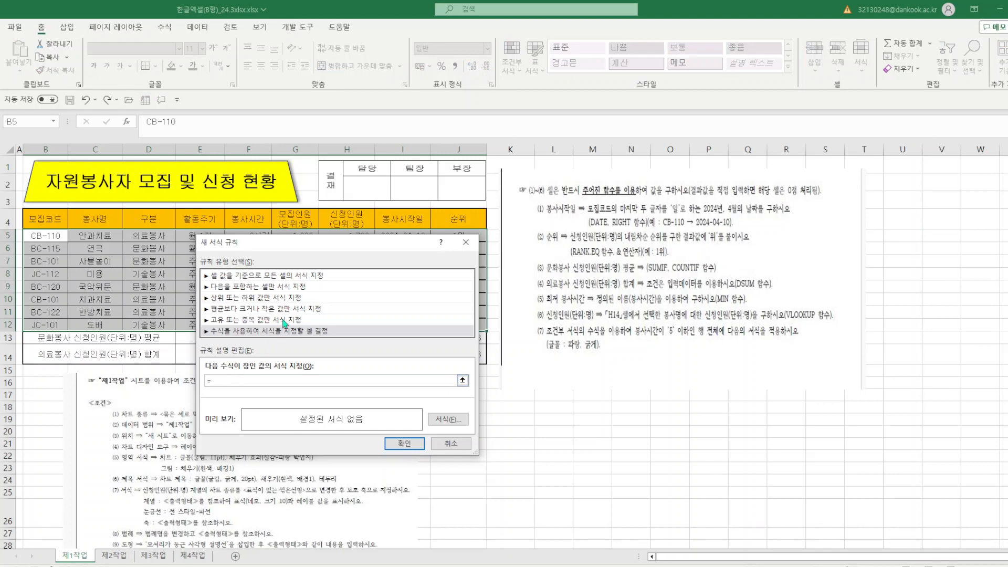
pyautogui.moveTo(340, 250); pyautogui.dragTo(532, 294)
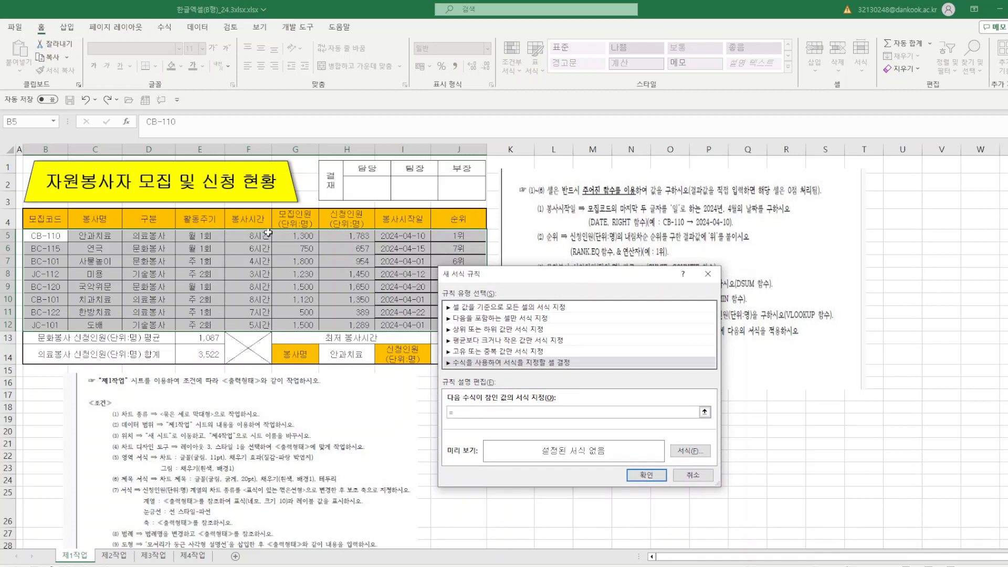
pyautogui.click(245, 237)
pyautogui.press('F4')
pyautogui.press('F4')
pyautogui.write('<=5')
pyautogui.moveTo(587, 277); pyautogui.dragTo(366, 288)
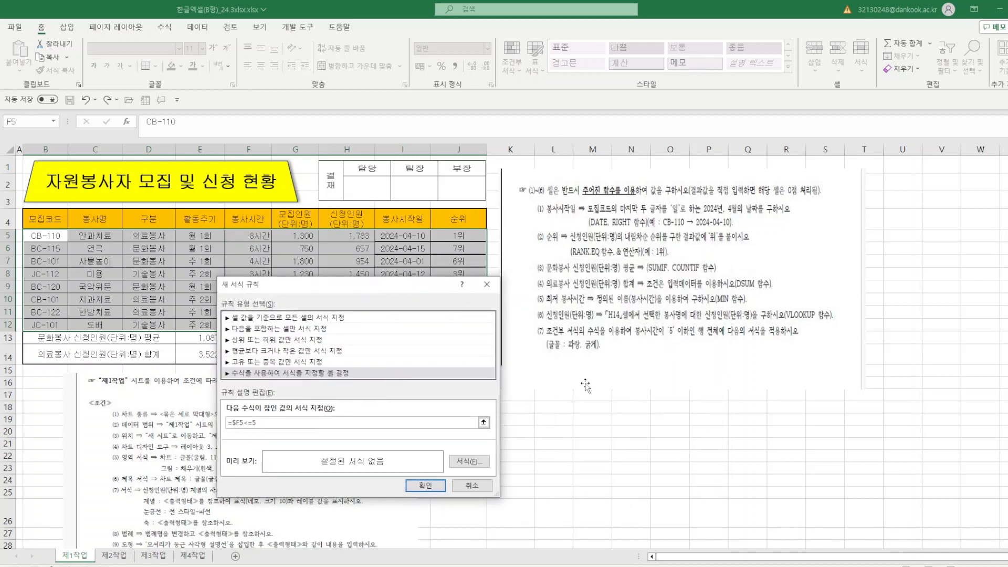
# - Set the conditional formatting rule's font to bold (굵게) and standard blue, and apply the rule
pyautogui.click(477, 465)
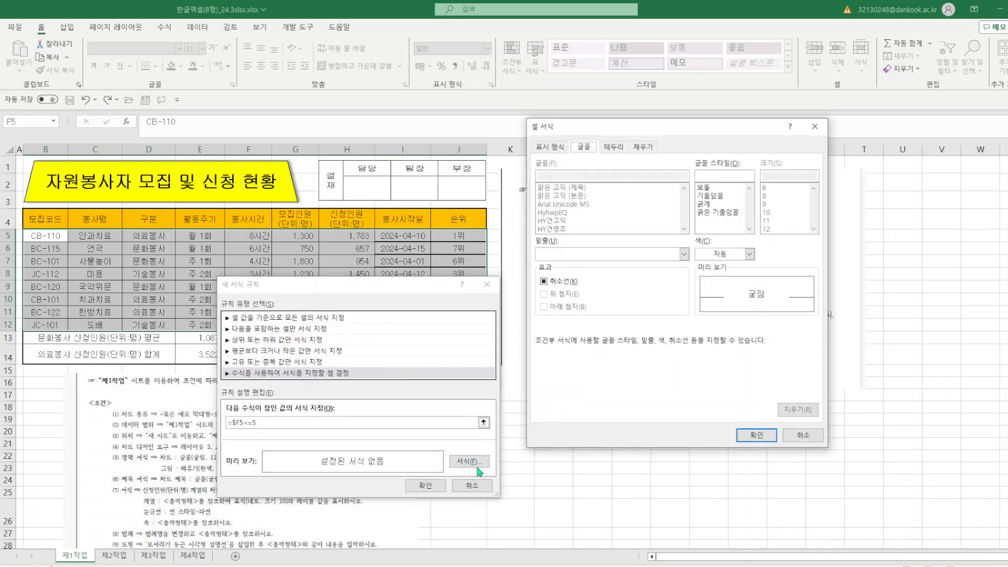
pyautogui.click(715, 206)
pyautogui.click(751, 255)
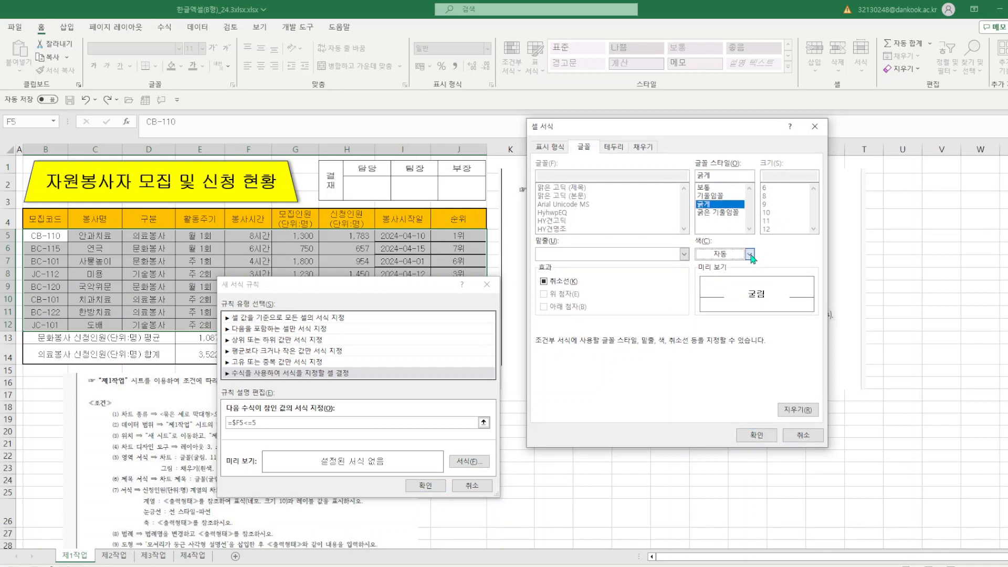
pyautogui.click(750, 254)
pyautogui.click(750, 255)
pyautogui.click(750, 255)
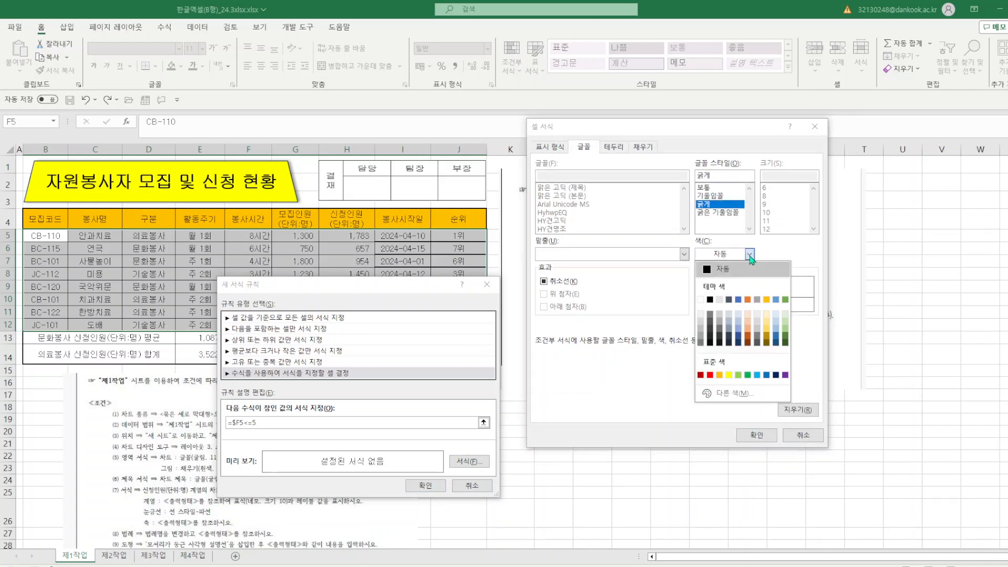
pyautogui.click(767, 374)
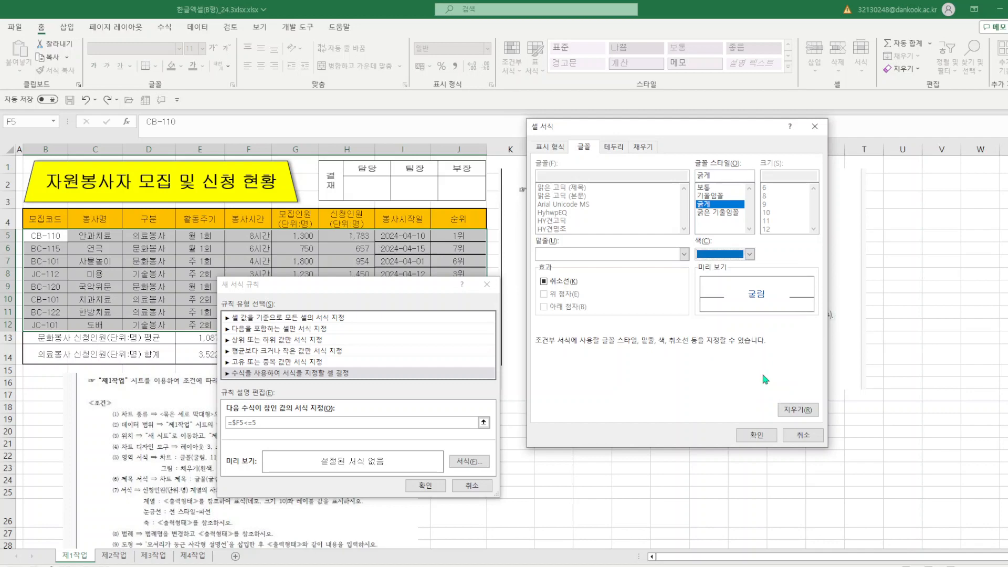
pyautogui.click(758, 436)
pyautogui.click(425, 485)
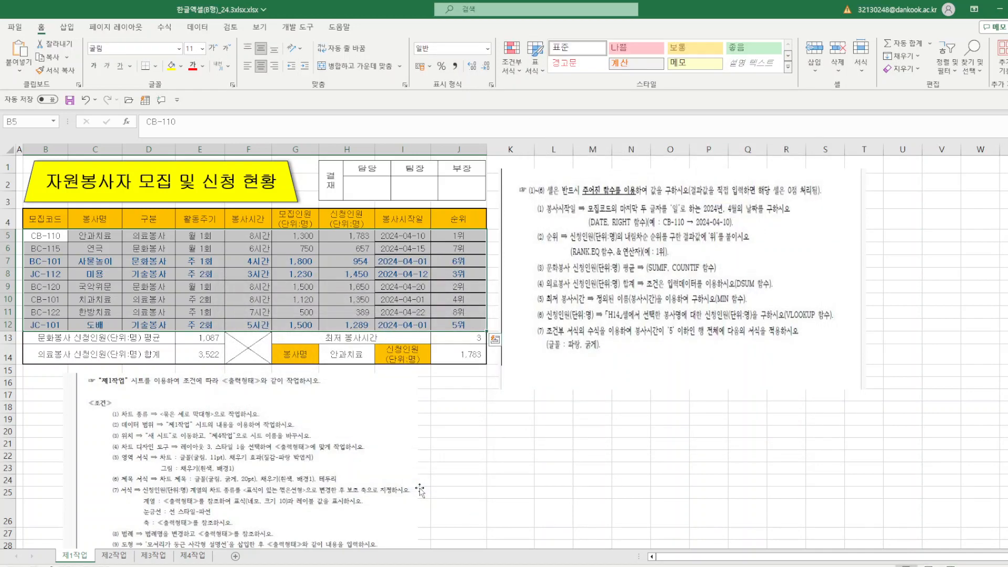
# - Check the 봉사시간 values of the highlighted rows and save the workbook
pyautogui.click(523, 479)
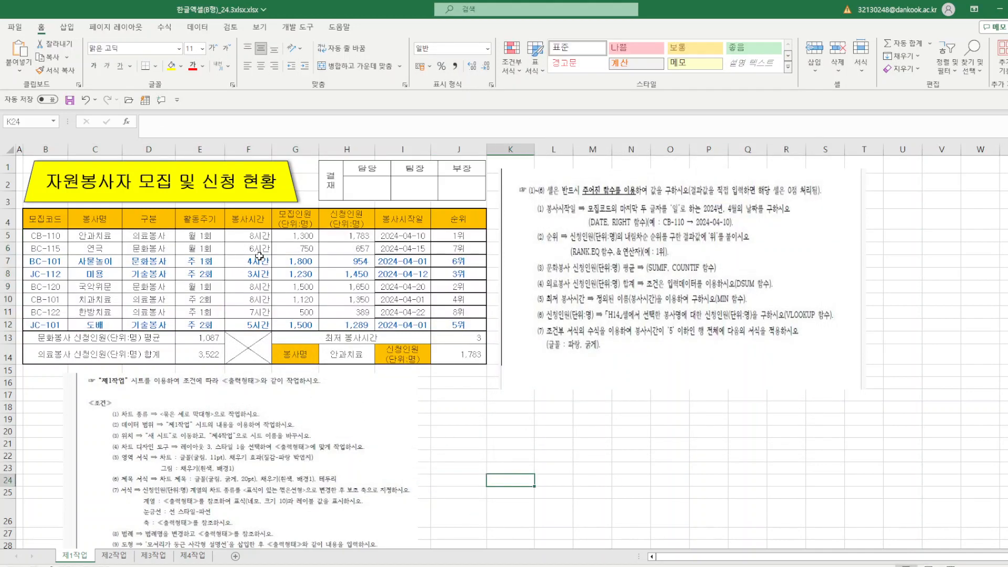
pyautogui.moveTo(248, 265); pyautogui.dragTo(250, 327)
pyautogui.click(597, 440)
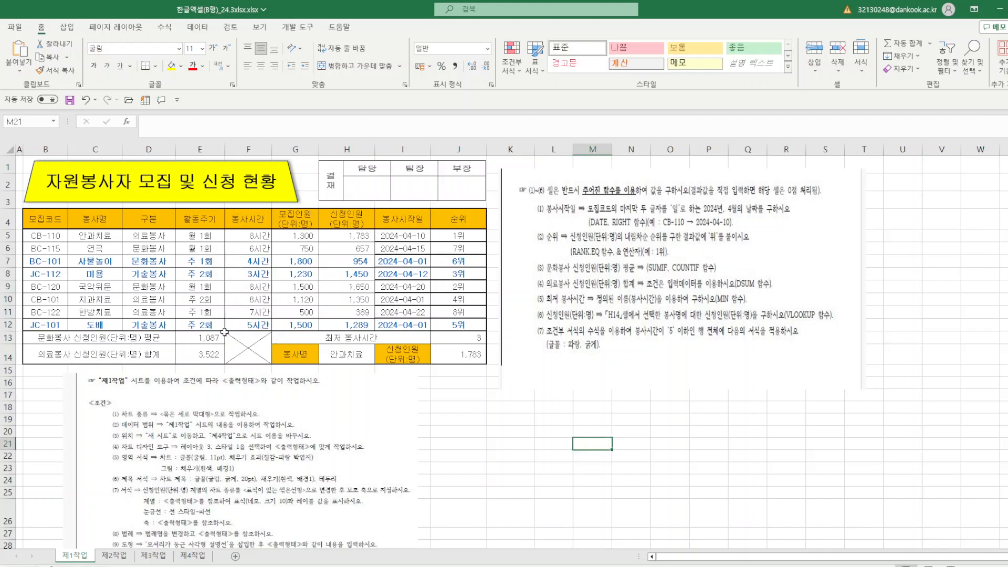
pyautogui.click(70, 99)
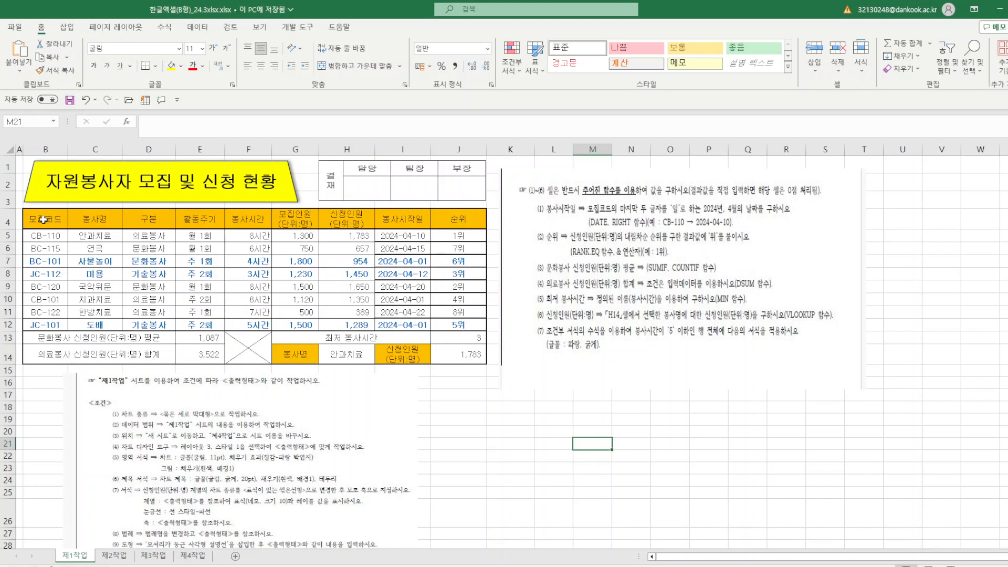
# - Copy the table range B4:H12, from the 모집코드 column through the 신청인원(단위:명) column
pyautogui.moveTo(43, 220); pyautogui.dragTo(365, 323)
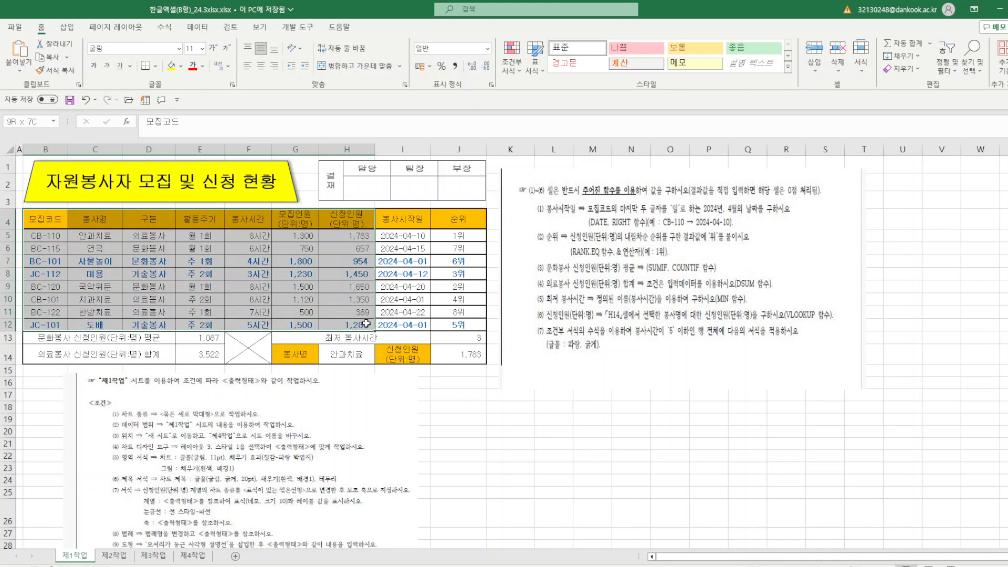
pyautogui.rightClick(351, 220)
pyautogui.click(386, 219)
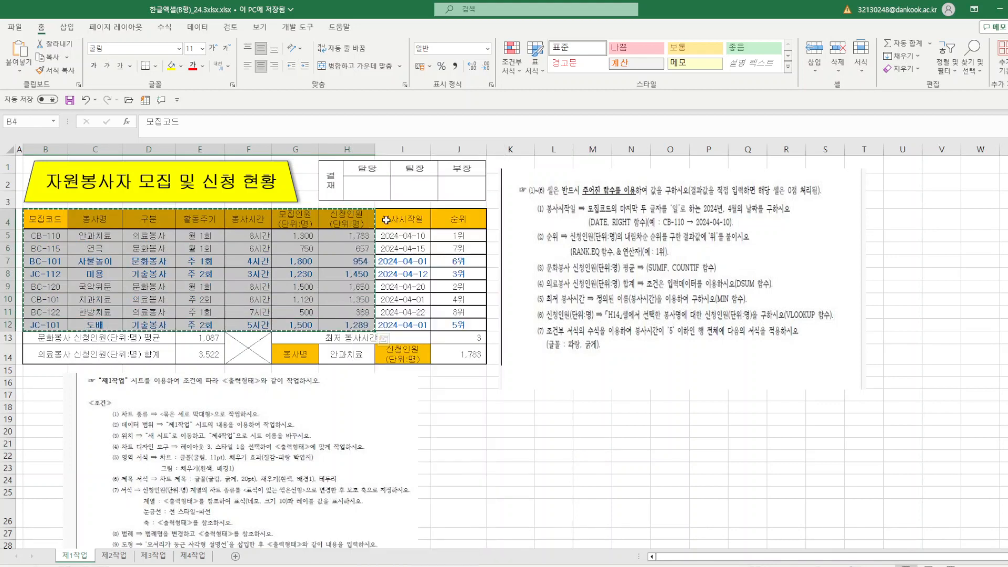
# - On the 제2작업 sheet, paste the copied table's column widths and then its full contents starting at B2
pyautogui.click(114, 555)
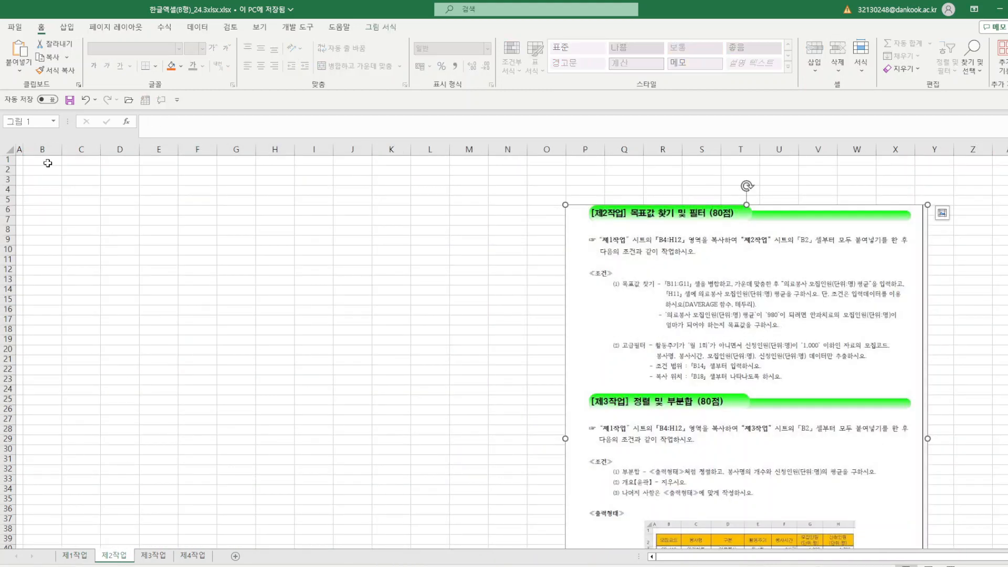
pyautogui.click(43, 170)
pyautogui.rightClick(44, 170)
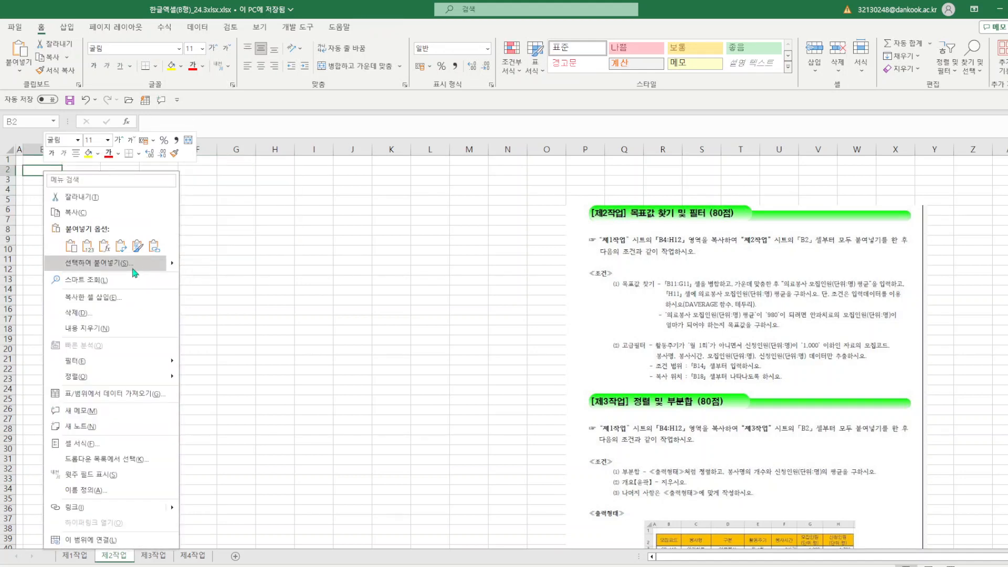
pyautogui.click(133, 265)
pyautogui.click(149, 241)
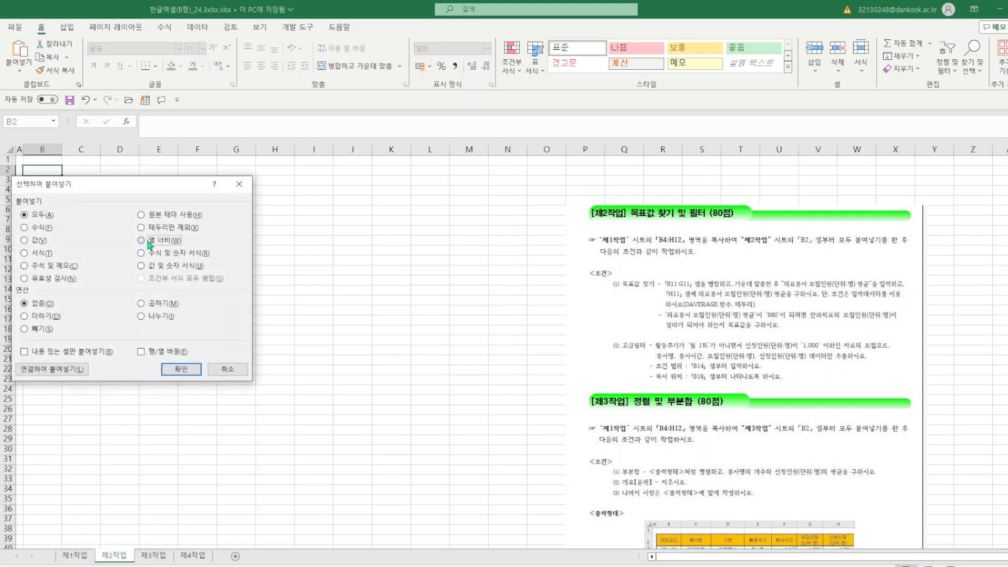
pyautogui.click(181, 369)
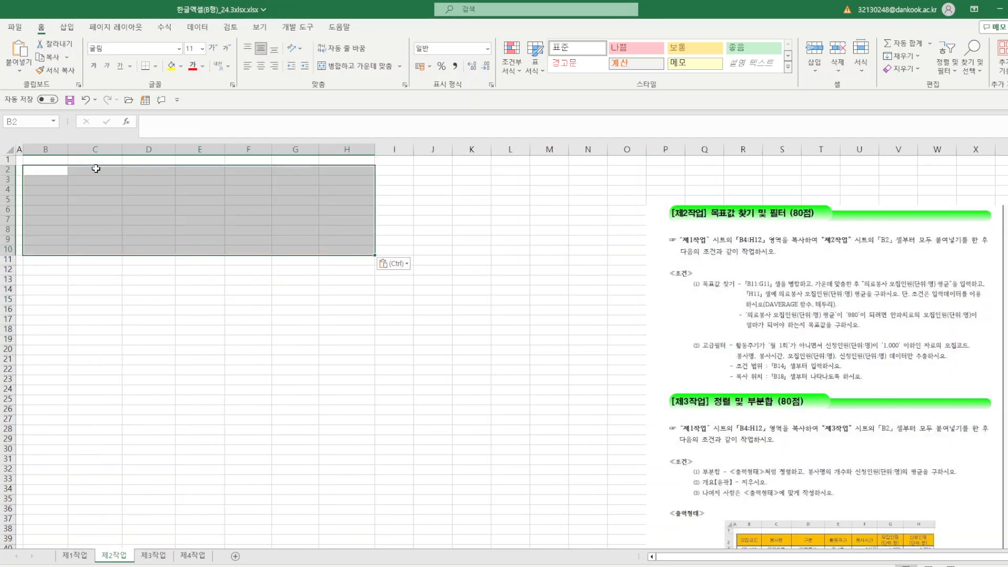
pyautogui.click(21, 53)
# - Move the instruction picture on the 제2작업 sheet closer to the table and crop away its 제3작업 section
pyautogui.moveTo(751, 376); pyautogui.dragTo(615, 322)
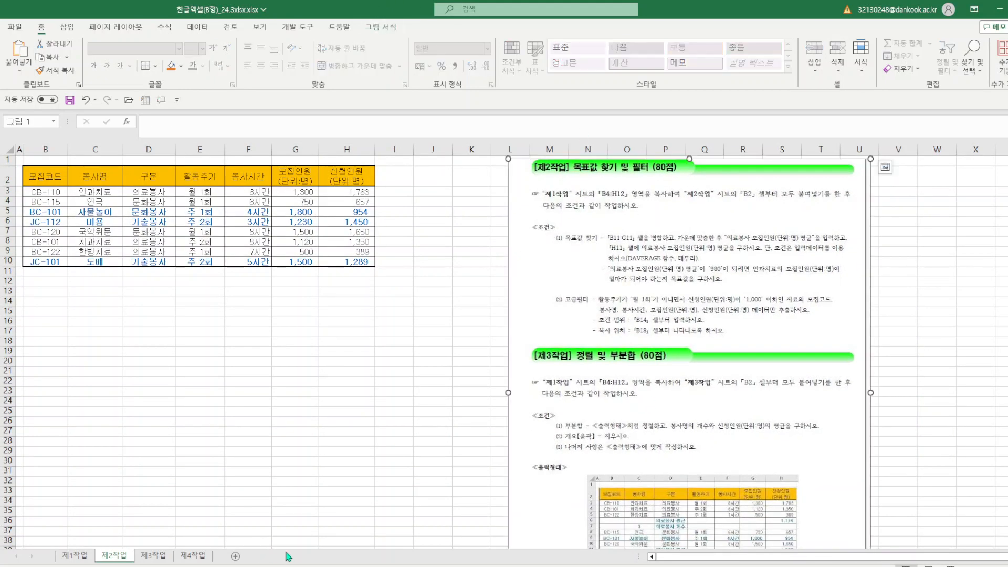
pyautogui.click(153, 555)
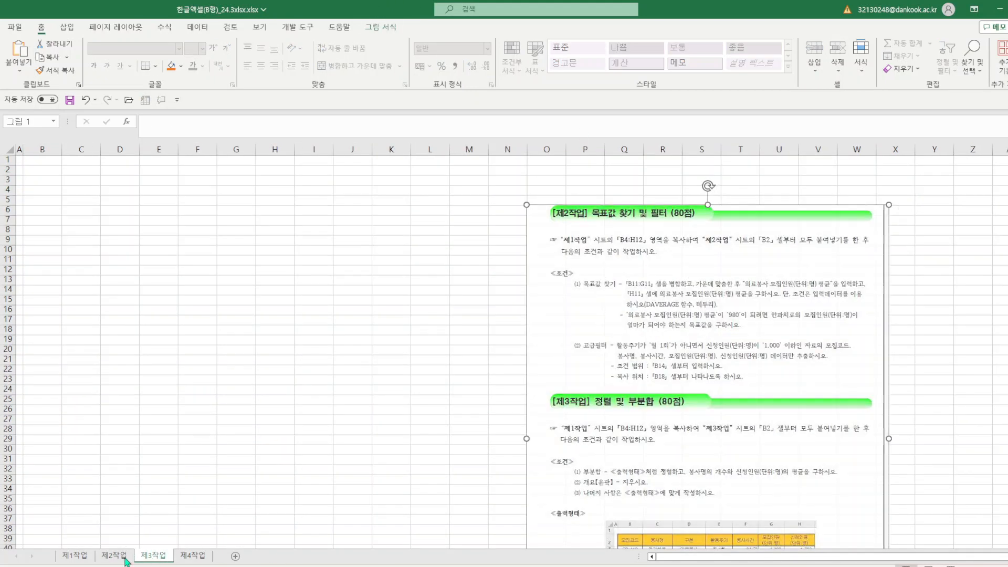
pyautogui.click(125, 558)
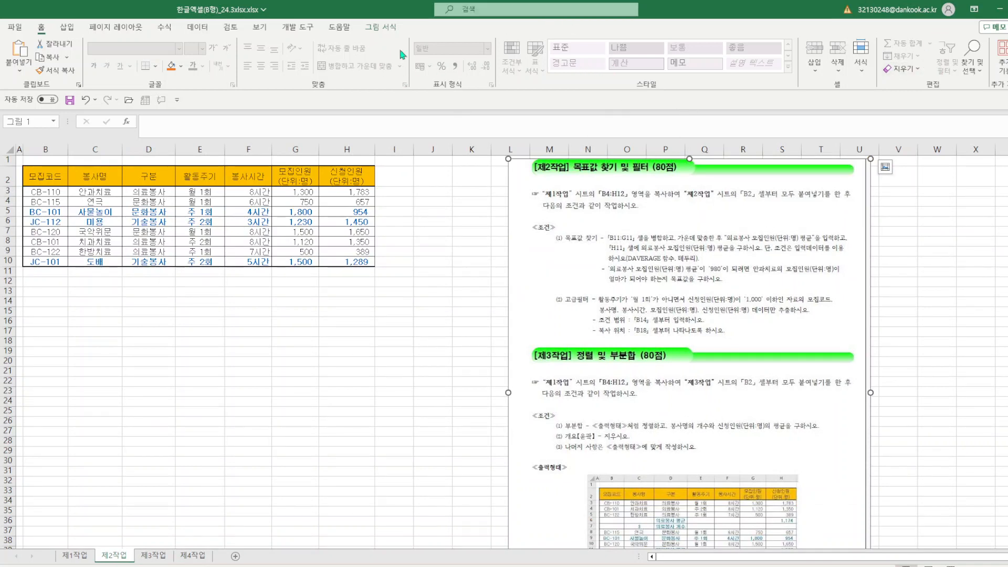
pyautogui.click(386, 28)
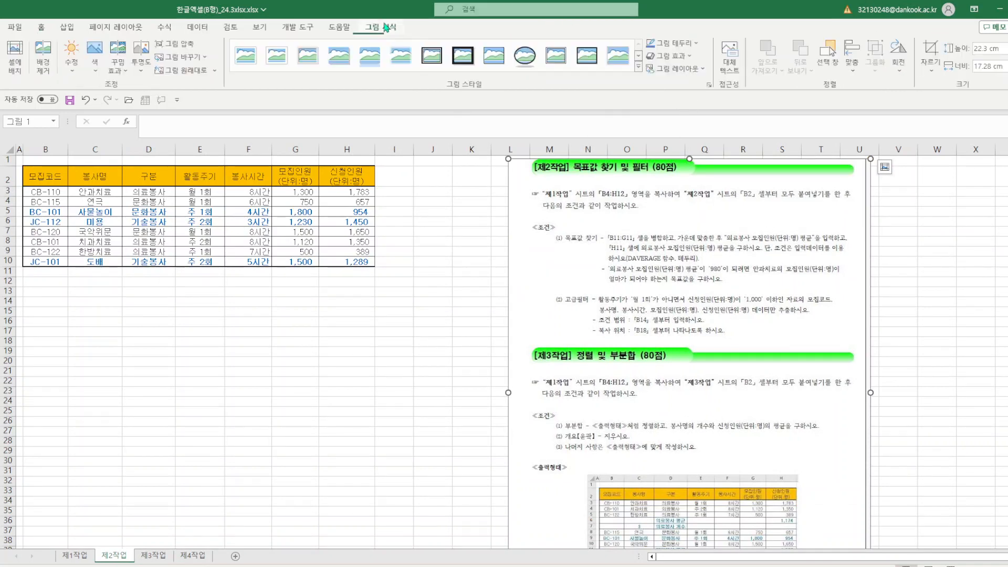
pyautogui.click(933, 52)
pyautogui.scroll(-6, 767, 408)
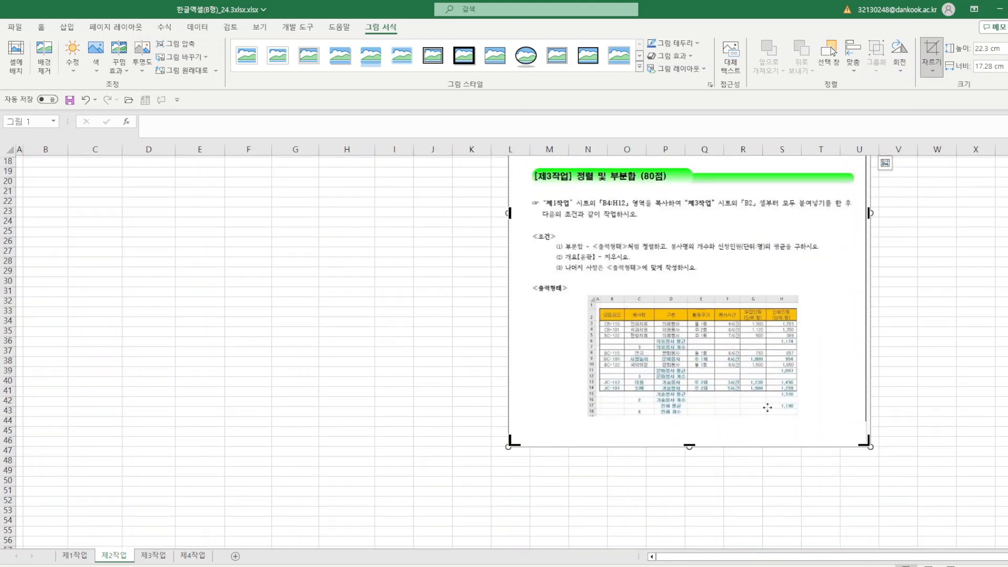
pyautogui.scroll(1, 767, 407)
pyautogui.moveTo(689, 475); pyautogui.dragTo(683, 189)
pyautogui.click(923, 257)
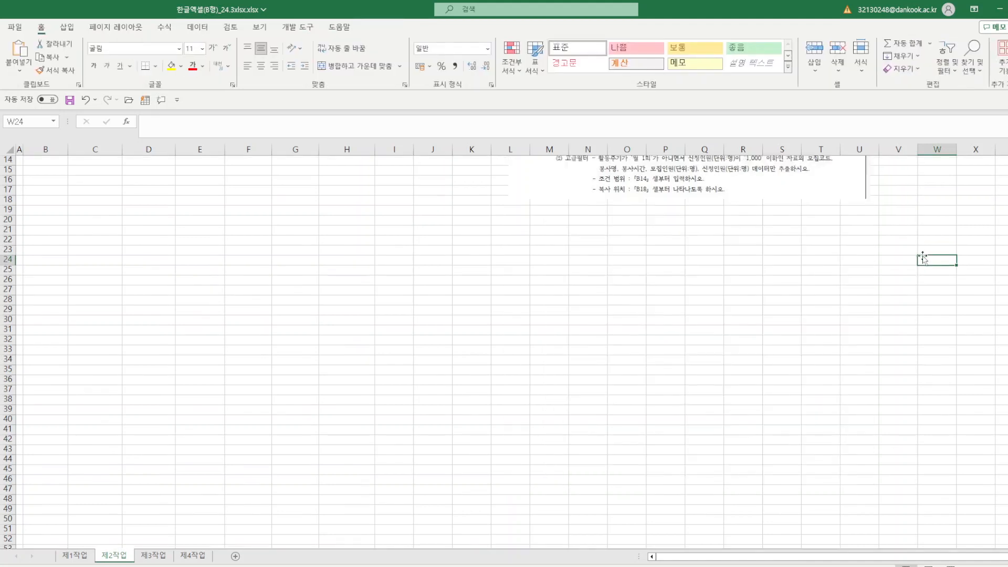
# - Enlarge the cropped instruction picture by stretching it downward to about row 21 and leftward toward the table
pyautogui.scroll(4, 923, 258)
pyautogui.click(667, 244)
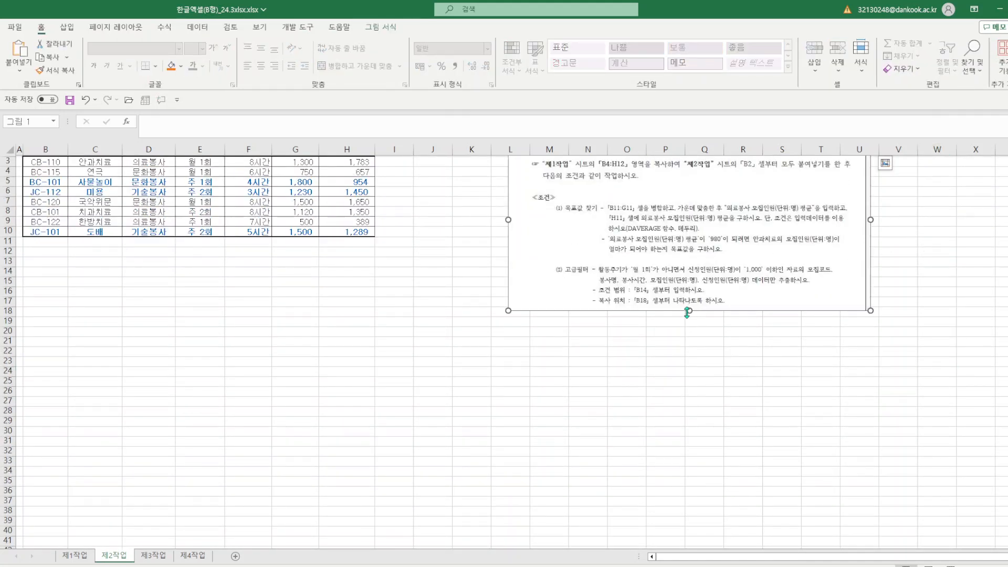
pyautogui.moveTo(688, 311); pyautogui.dragTo(686, 343)
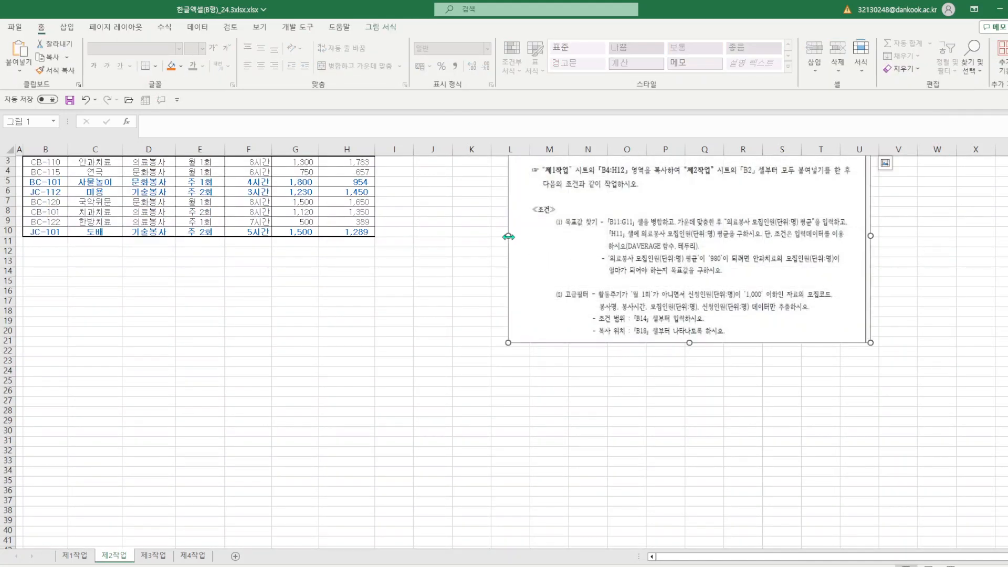
pyautogui.moveTo(508, 236); pyautogui.dragTo(483, 246)
pyautogui.scroll(1, 483, 247)
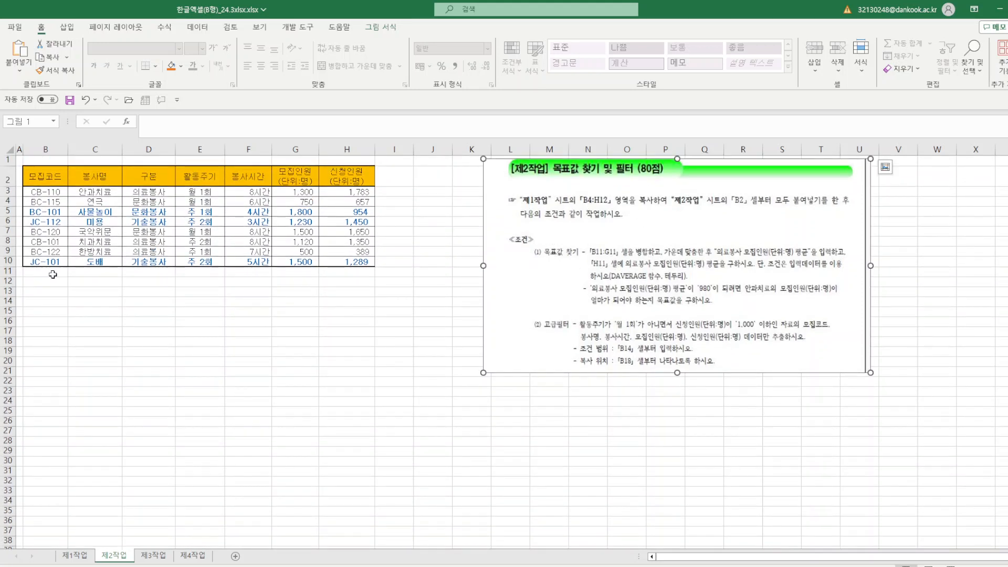
# - Merge and center B11:G11 and enter the label 의료봉사 모집인원(단위:명)평균
pyautogui.moveTo(39, 273); pyautogui.dragTo(287, 279)
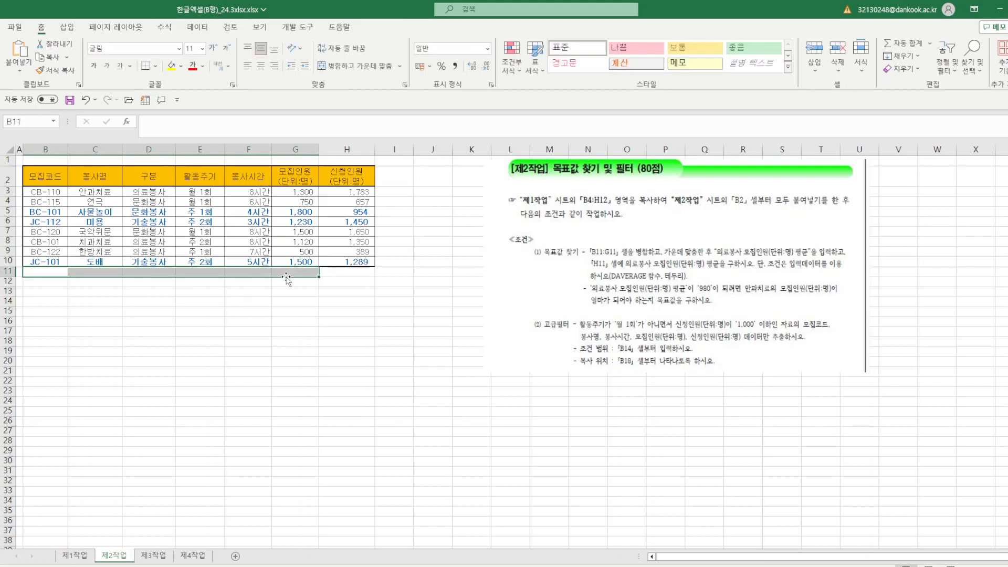
pyautogui.click(354, 66)
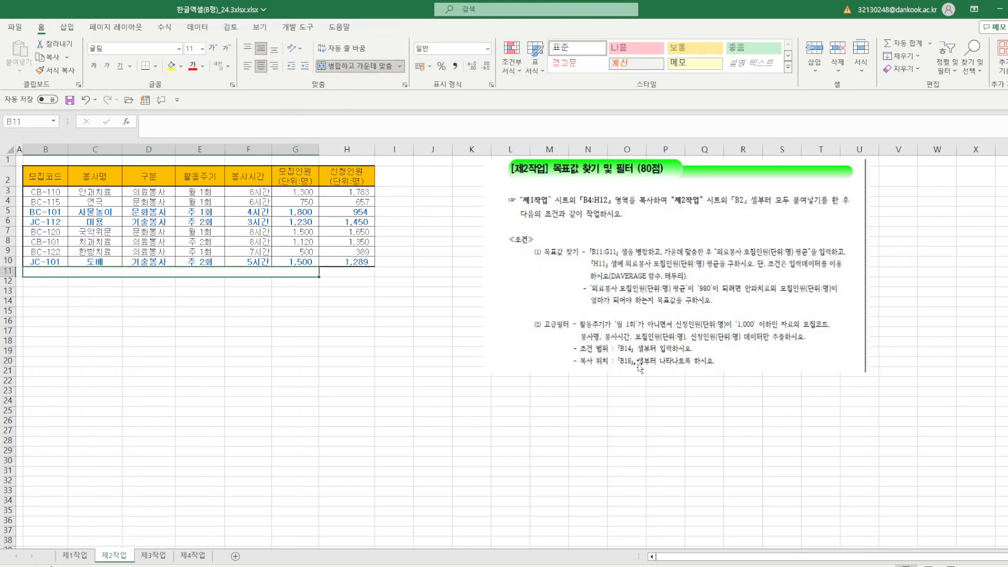
pyautogui.write('DM')
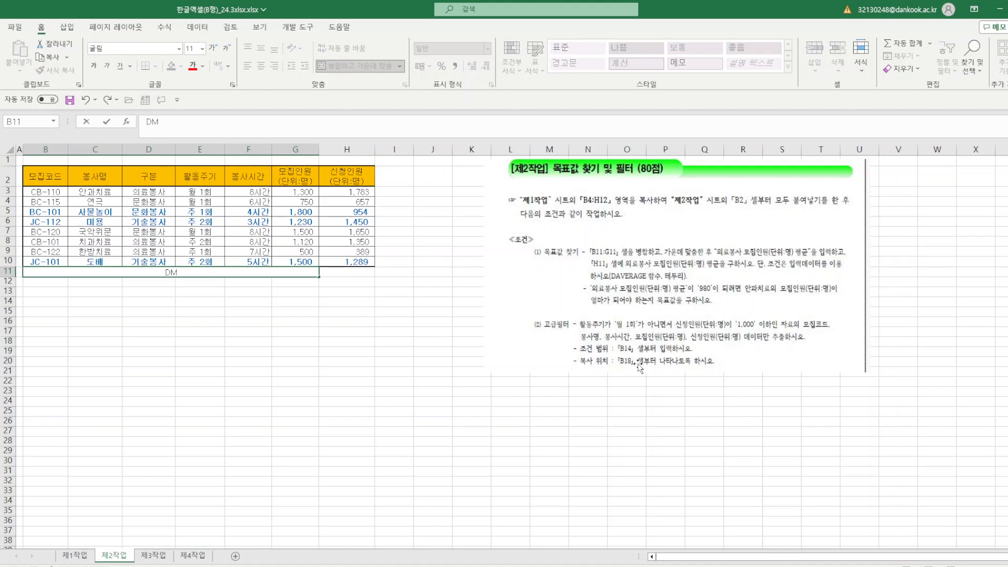
pyautogui.press('BackSpace')
pyautogui.press('BackSpace')
pyautogui.write('의료봉사')
pyautogui.write(' 모집ㅇ')
pyautogui.write('원(')
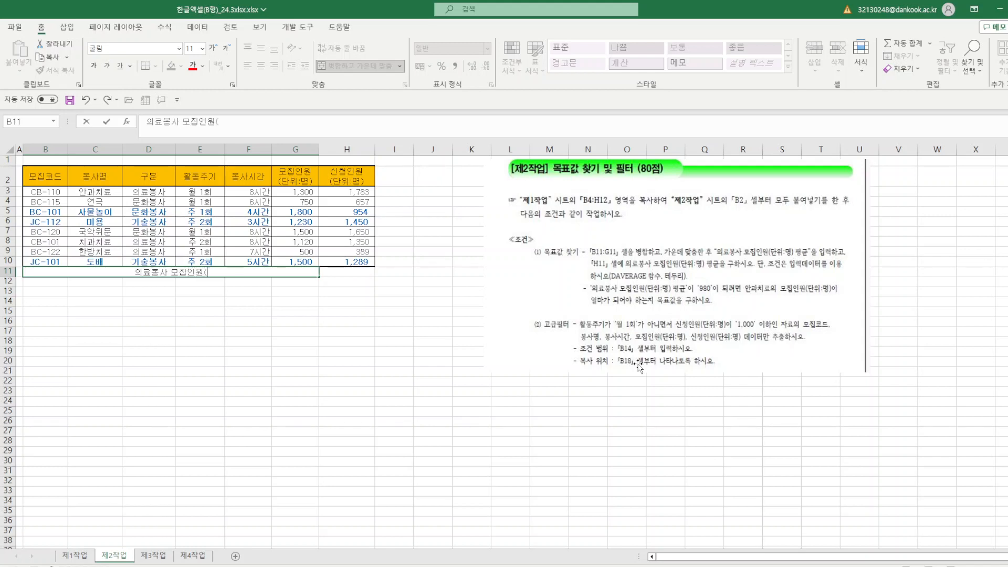
pyautogui.write('단우:명')
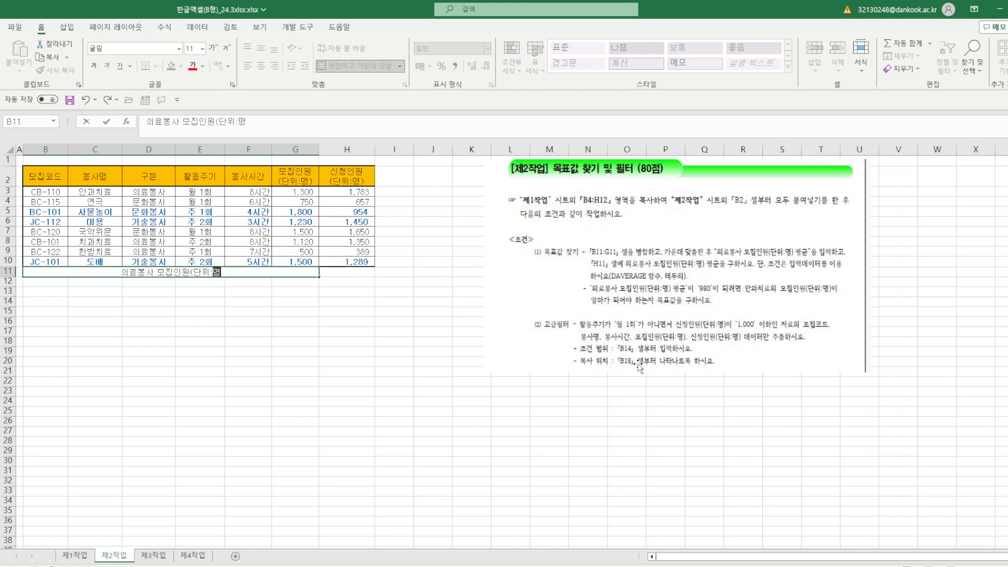
pyautogui.write(')')
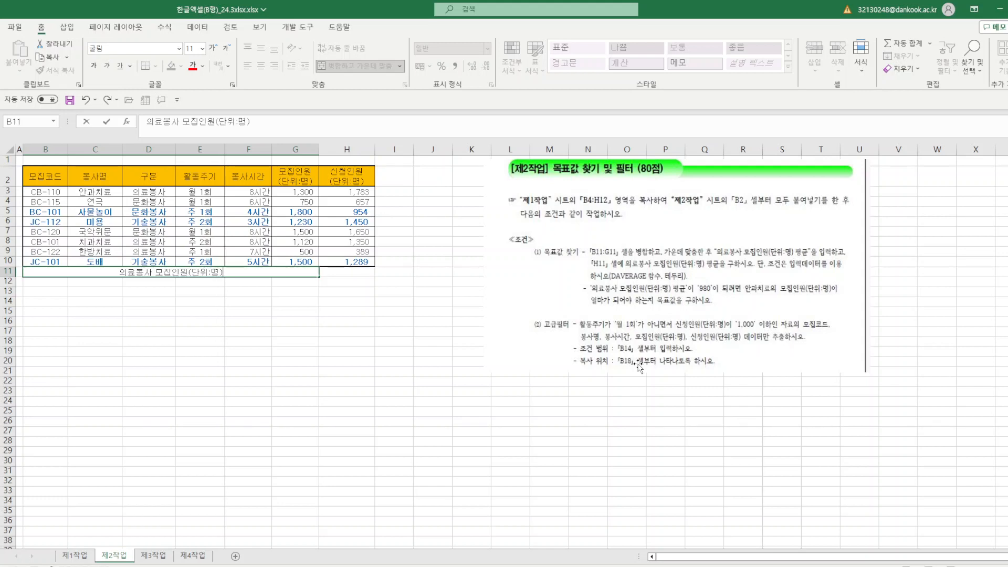
pyautogui.write('평ㄱ')
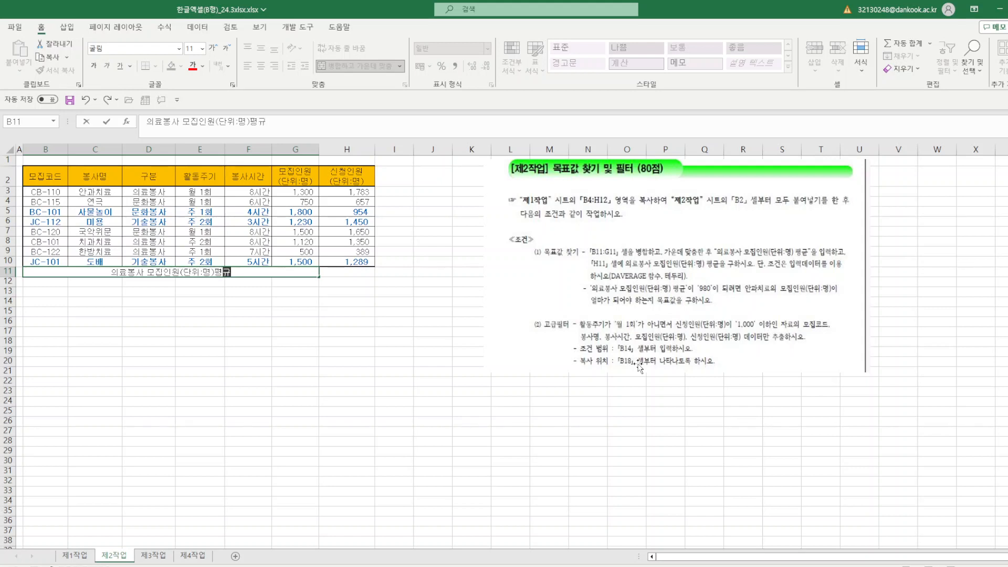
# - Start a DAVERAGE function in H11 and set its Database argument to B2:H10
pyautogui.click(355, 273)
pyautogui.write('=')
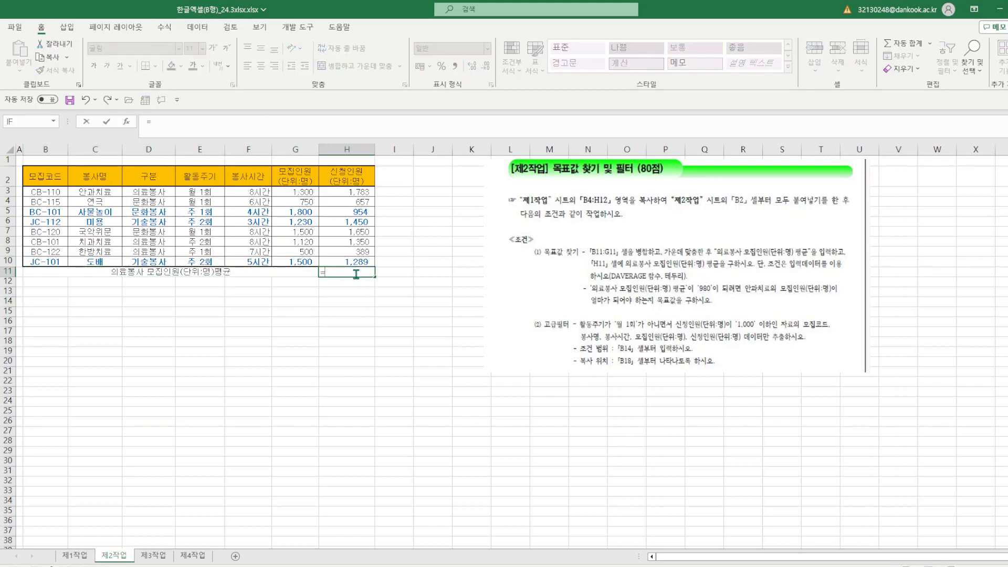
pyautogui.write('ㅇDAVERAGE')
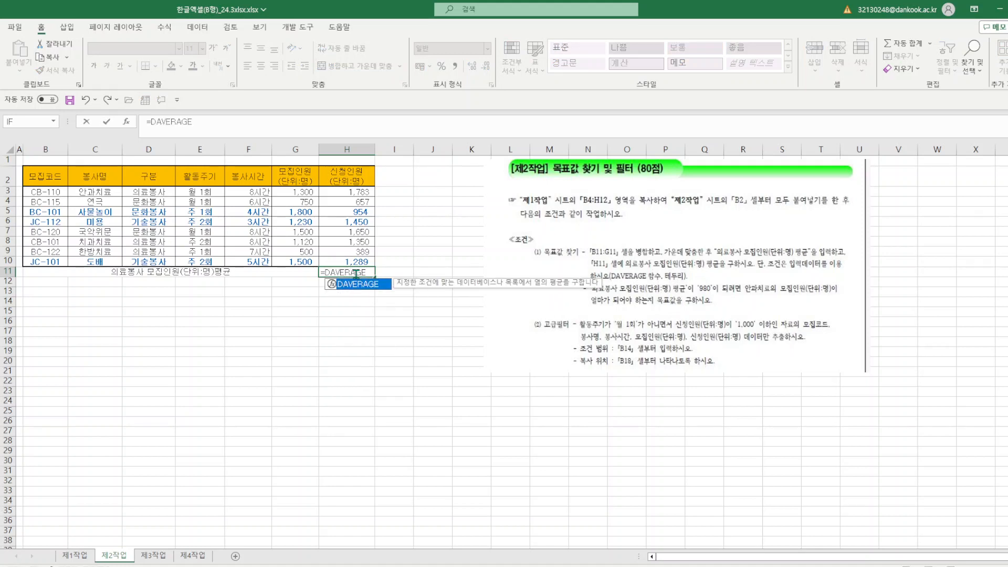
pyautogui.doubleClick(364, 284)
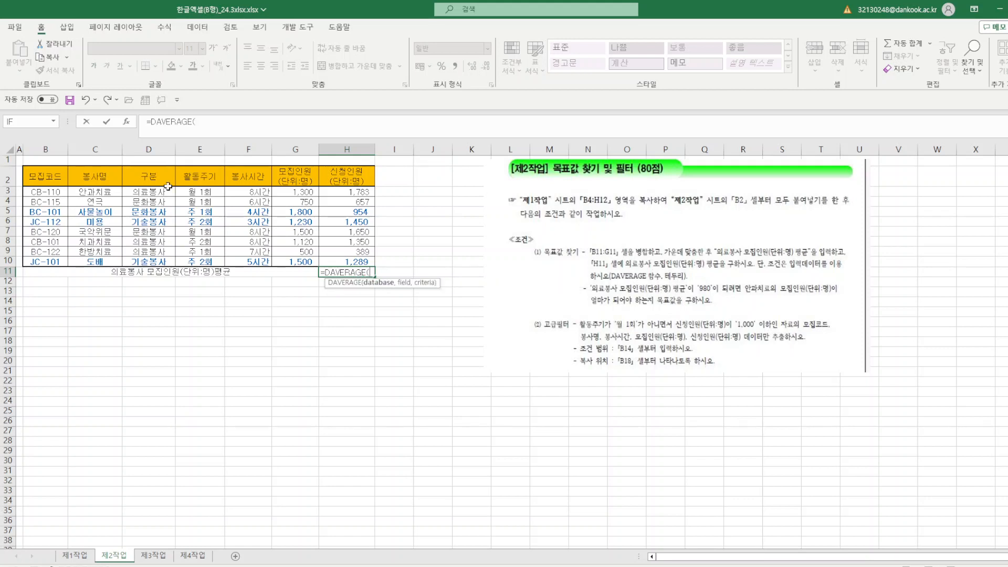
pyautogui.click(126, 122)
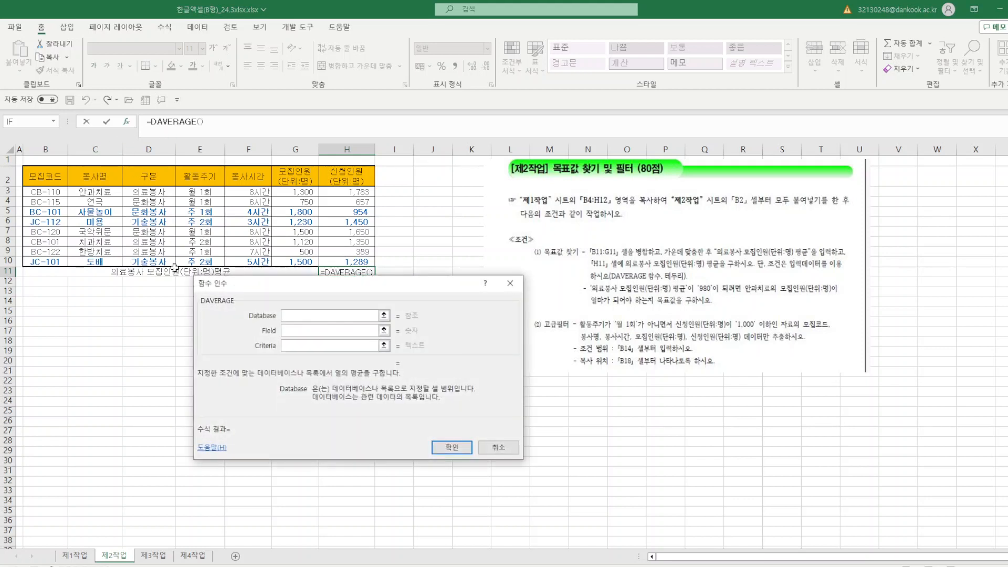
pyautogui.moveTo(56, 177); pyautogui.dragTo(344, 261)
pyautogui.click(313, 357)
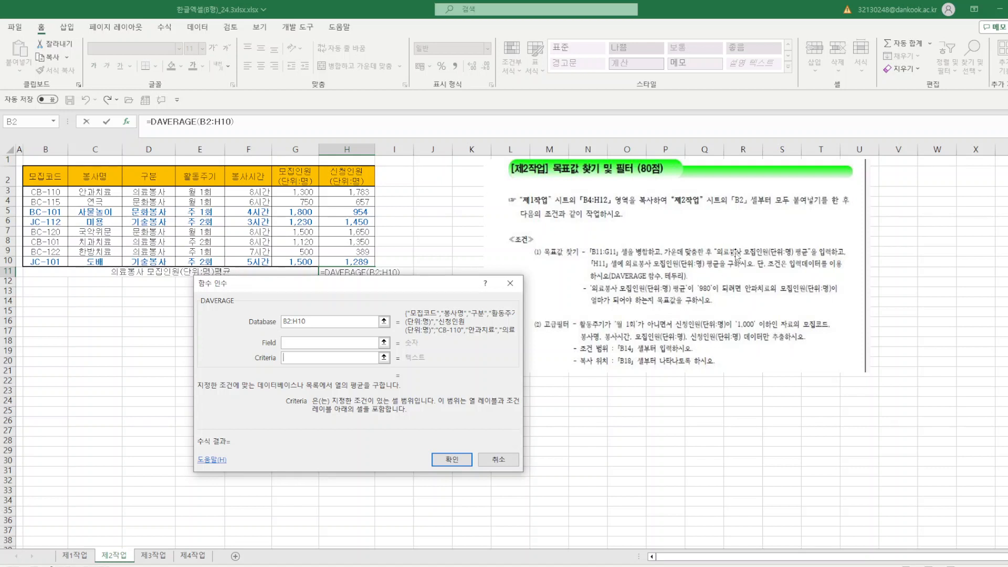
pyautogui.click(295, 177)
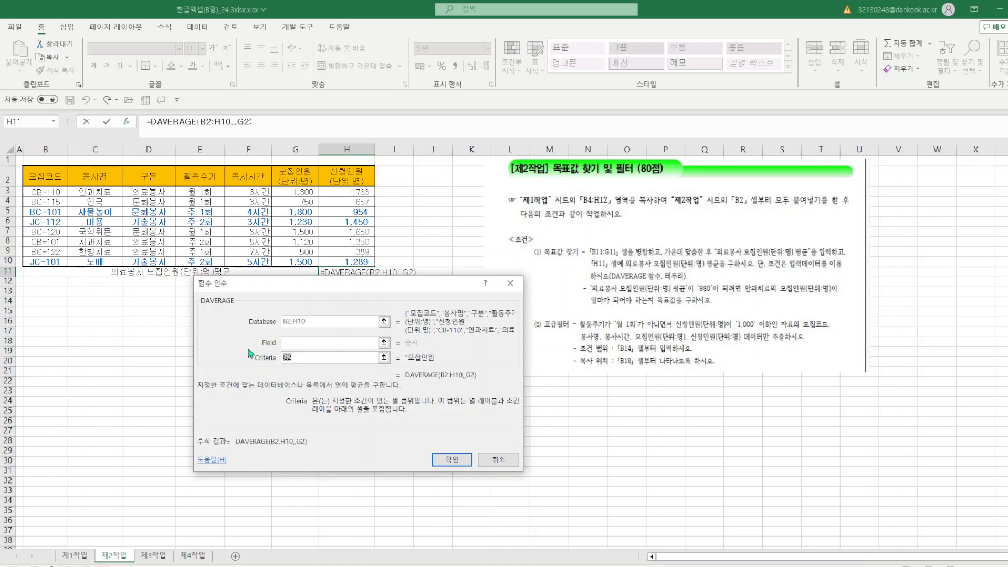
pyautogui.press('BackSpace')
# - Set the DAVERAGE Field to G2 and Criteria to D2:D3, and enter the function in H11
pyautogui.click(294, 343)
pyautogui.click(305, 171)
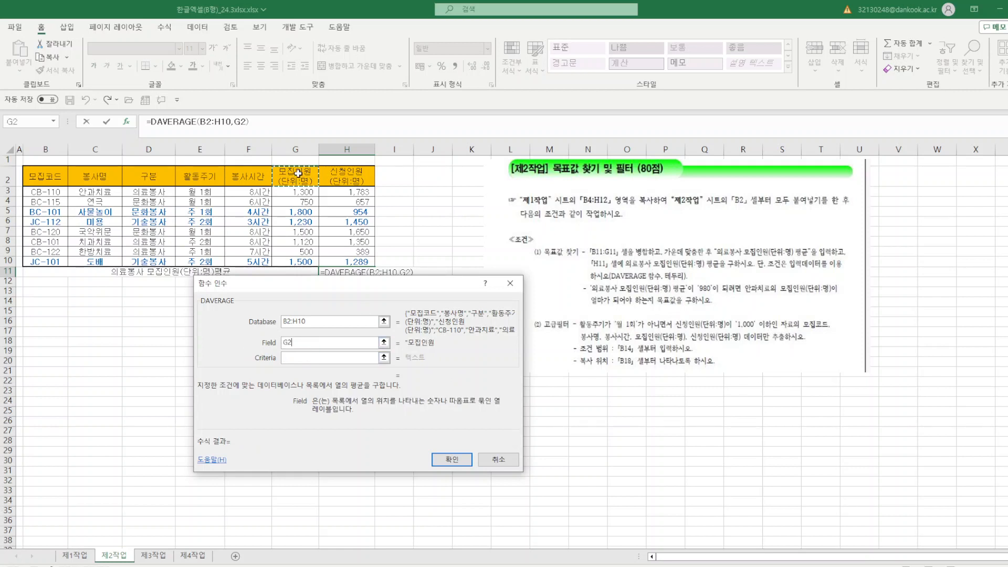
pyautogui.click(295, 357)
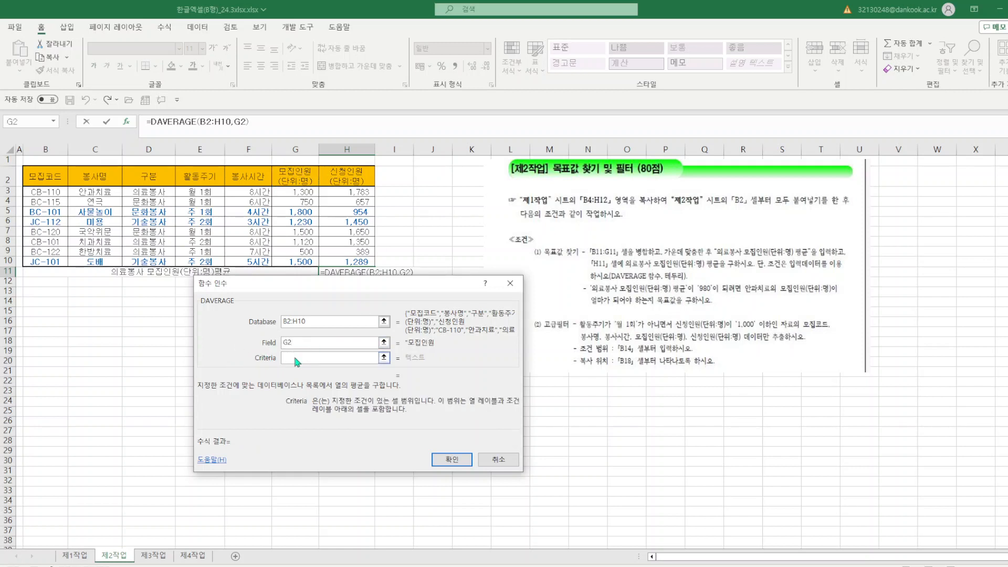
pyautogui.moveTo(165, 173); pyautogui.dragTo(163, 195)
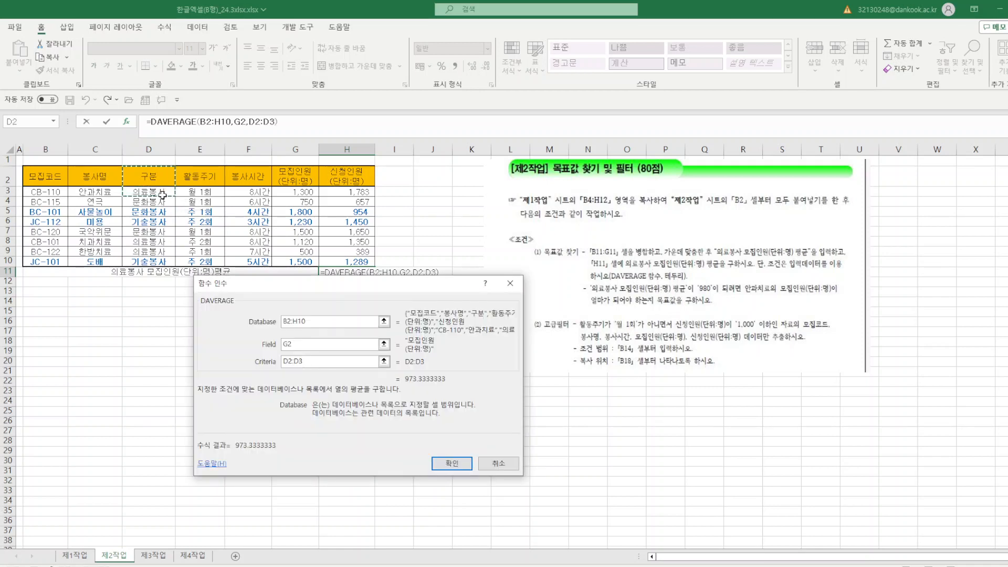
pyautogui.click(454, 465)
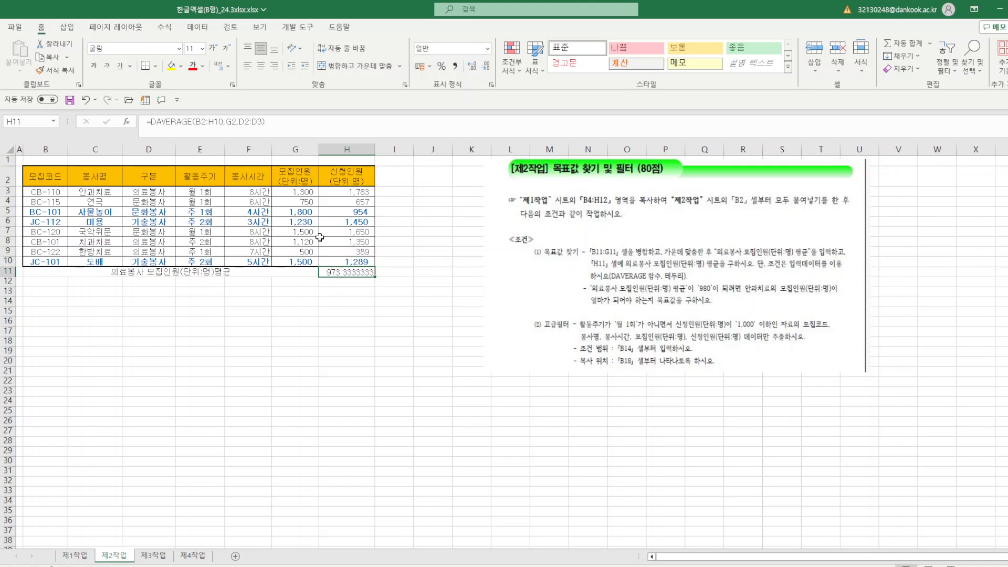
# - Run Goal Seek (목표값 찾기) to bring H11 to 990 by changing 안과치료's 모집인원 in G3, and keep the solution
pyautogui.click(199, 31)
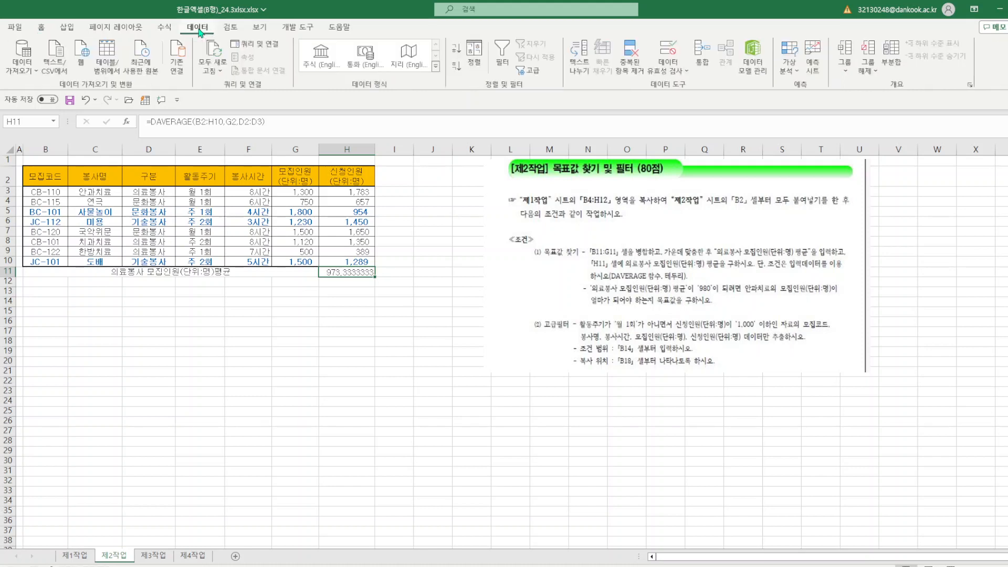
pyautogui.click(791, 67)
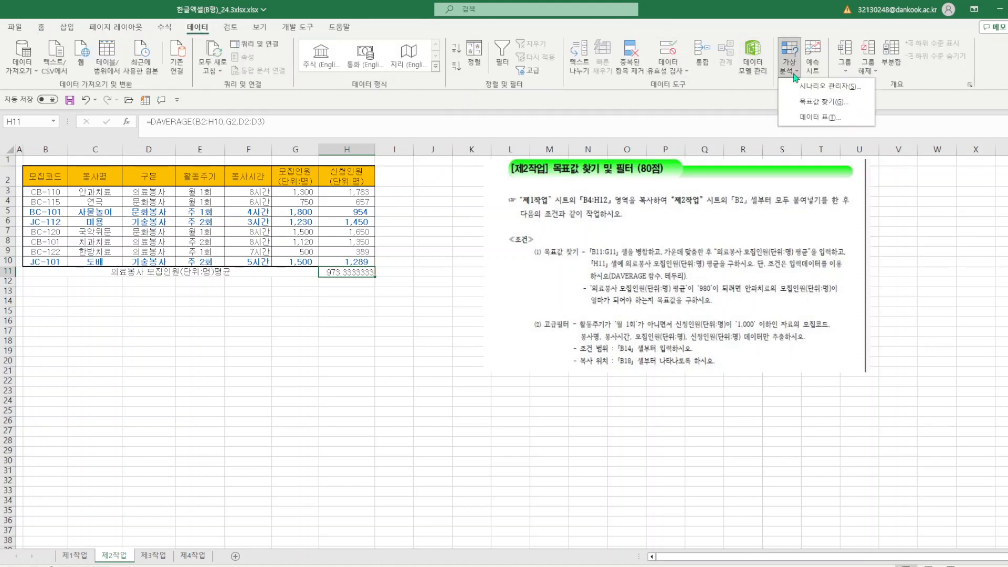
pyautogui.click(833, 103)
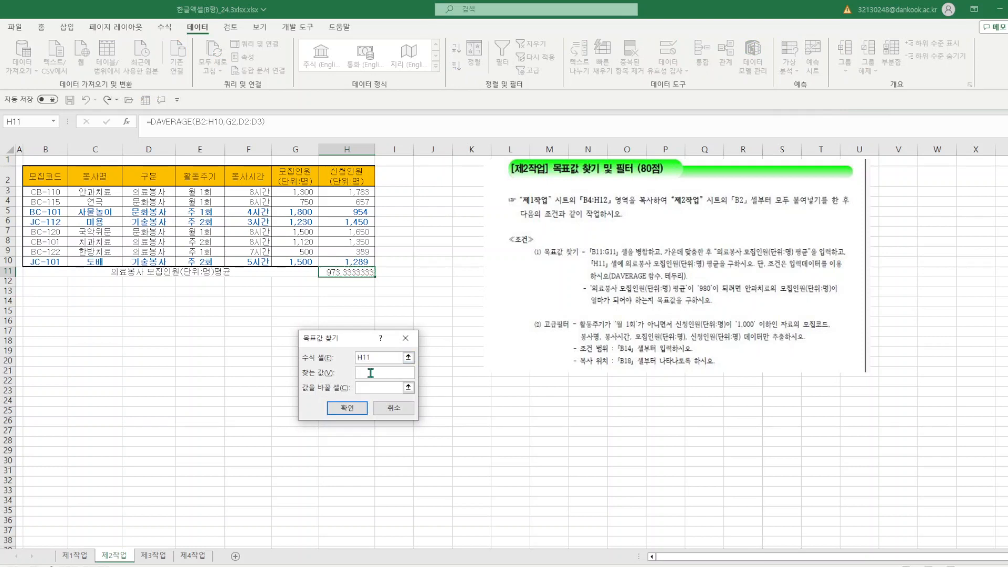
pyautogui.click(371, 388)
pyautogui.click(298, 190)
pyautogui.click(354, 410)
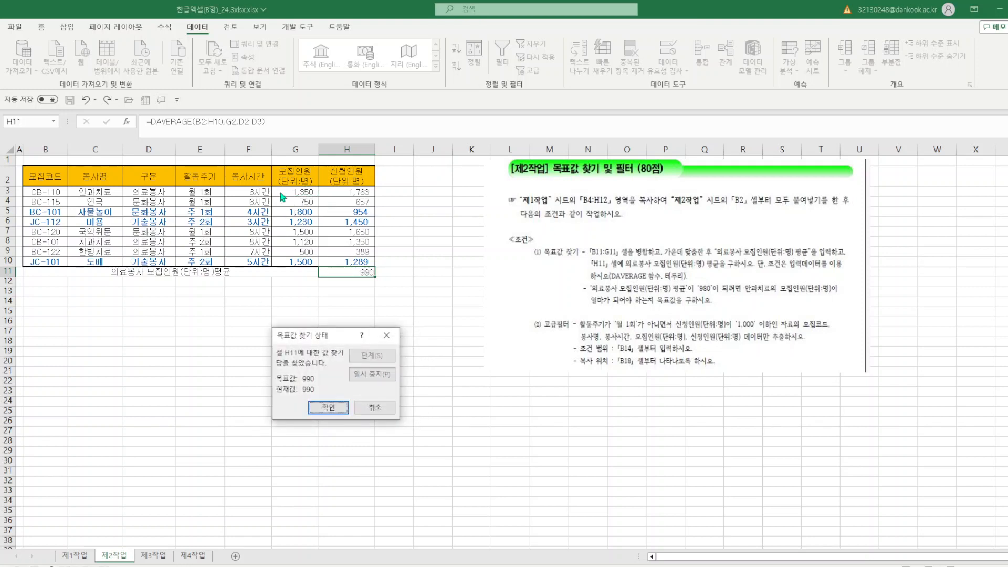
pyautogui.click(331, 409)
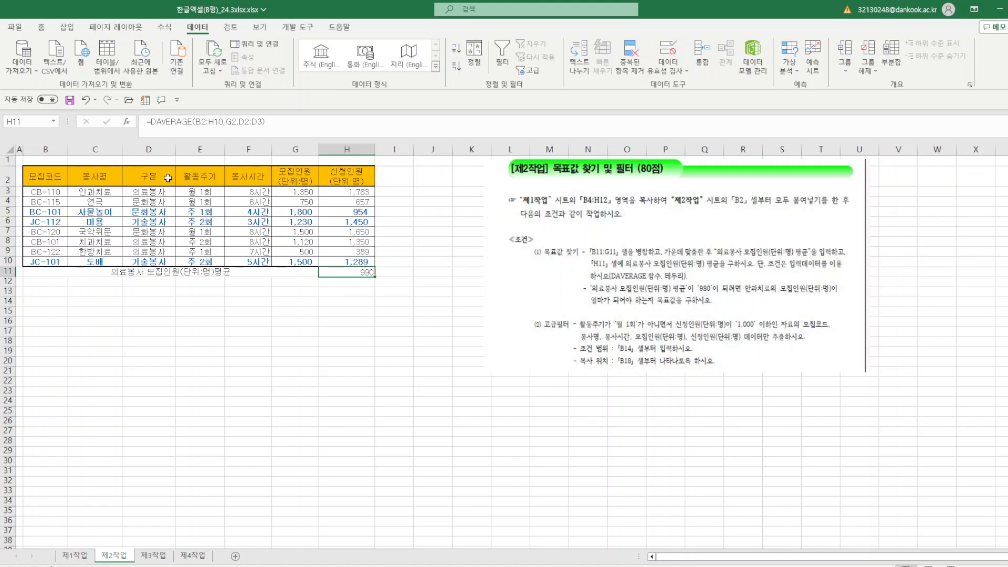
# - Copy the 활동주기 and 신청인원(단위:명) headers from E2 and H2 and paste them at B14
pyautogui.click(205, 180)
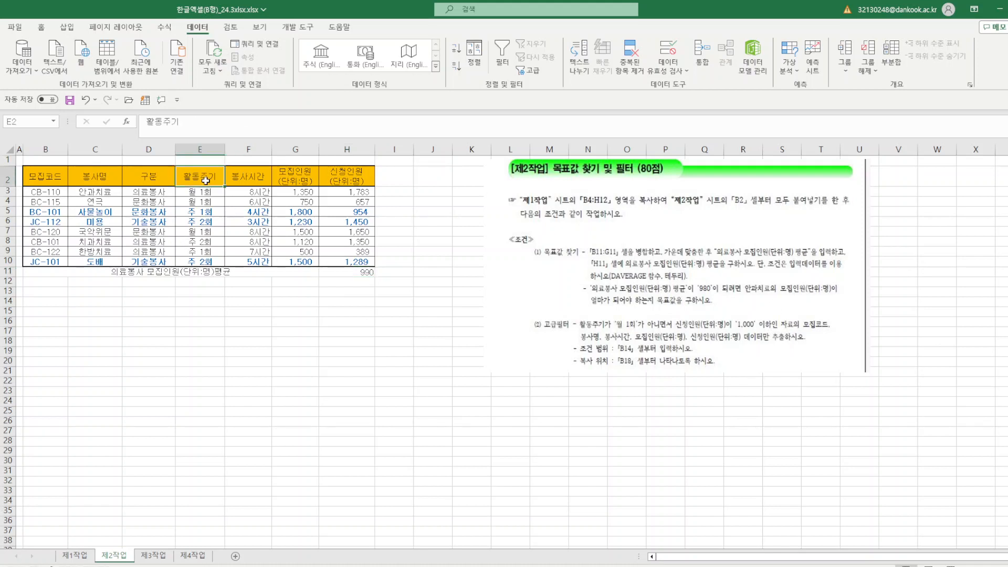
pyautogui.keyDown('ctrl'); pyautogui.click(343, 177); pyautogui.keyUp('ctrl')
pyautogui.rightClick(346, 178)
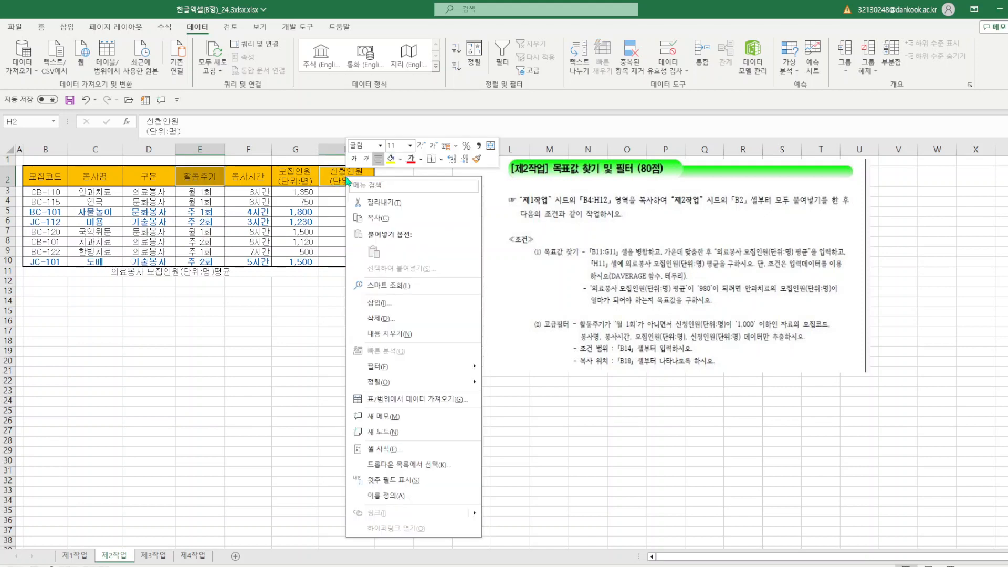
pyautogui.click(387, 218)
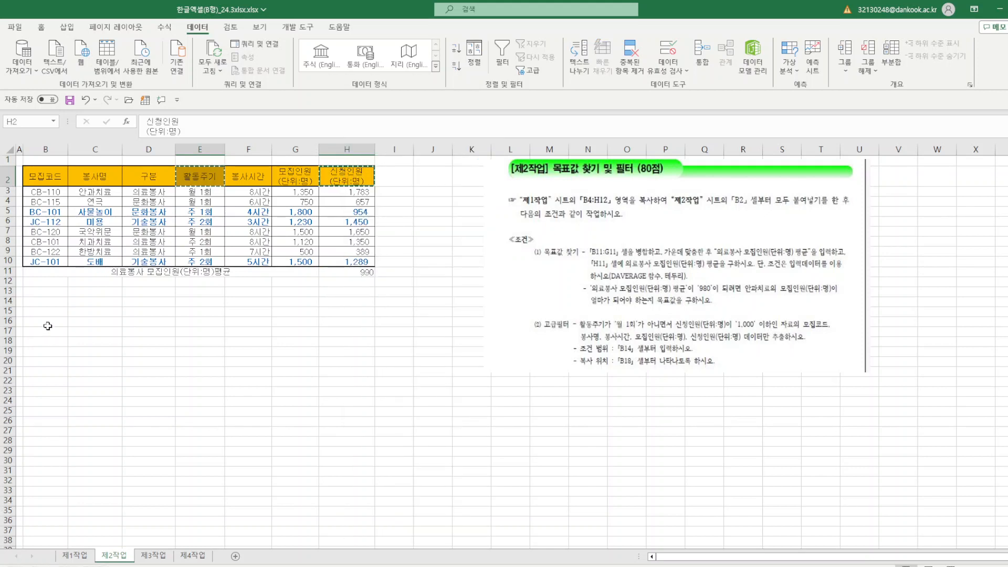
pyautogui.click(52, 299)
pyautogui.rightClick(52, 299)
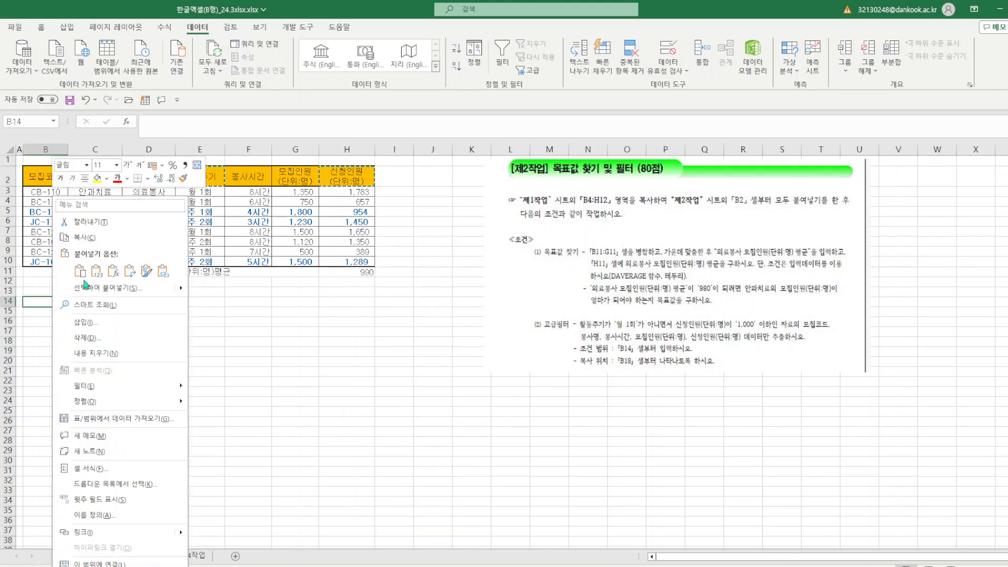
pyautogui.click(82, 278)
pyautogui.click(238, 391)
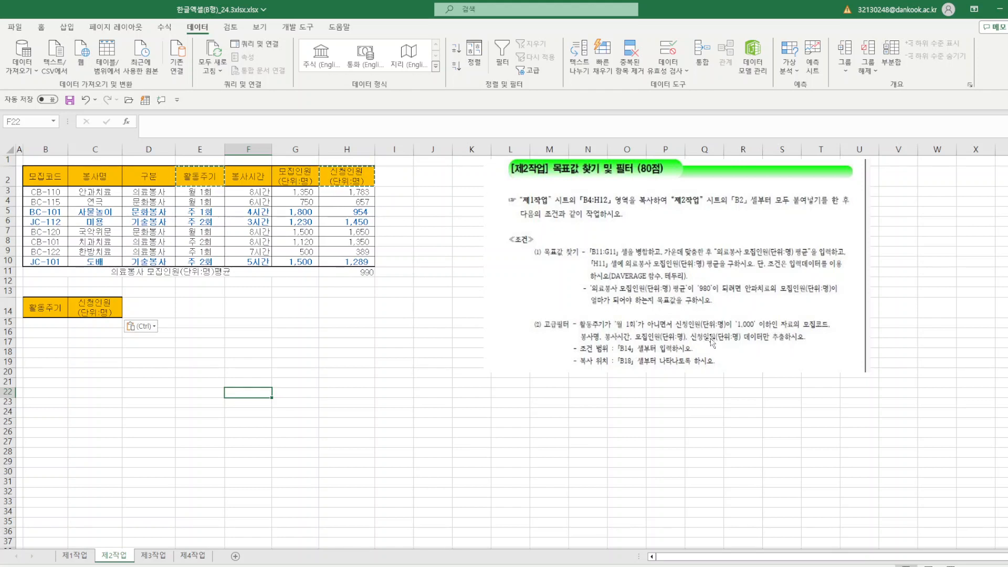
pyautogui.write('<')
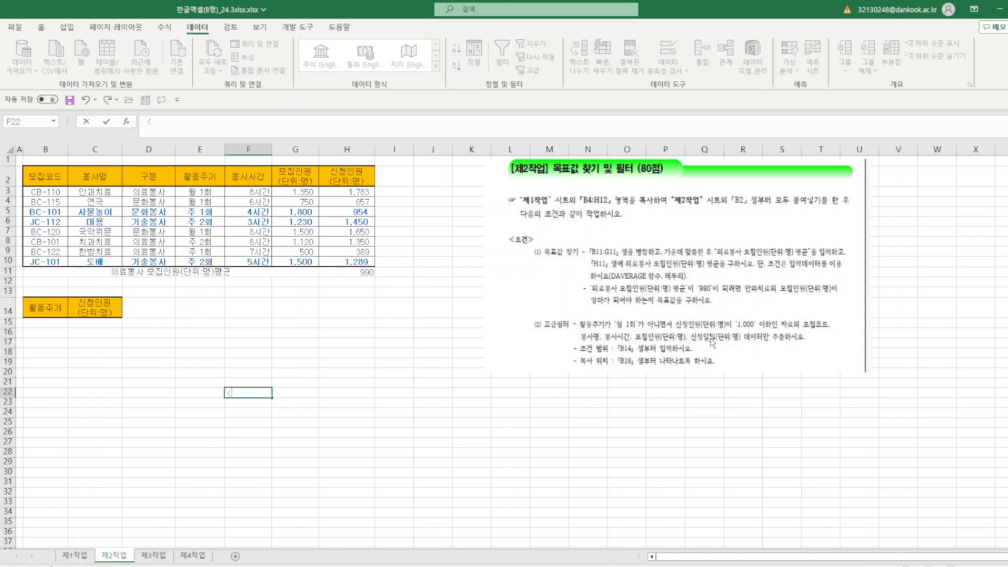
pyautogui.press('BackSpace')
pyautogui.click(54, 324)
pyautogui.press('Left')
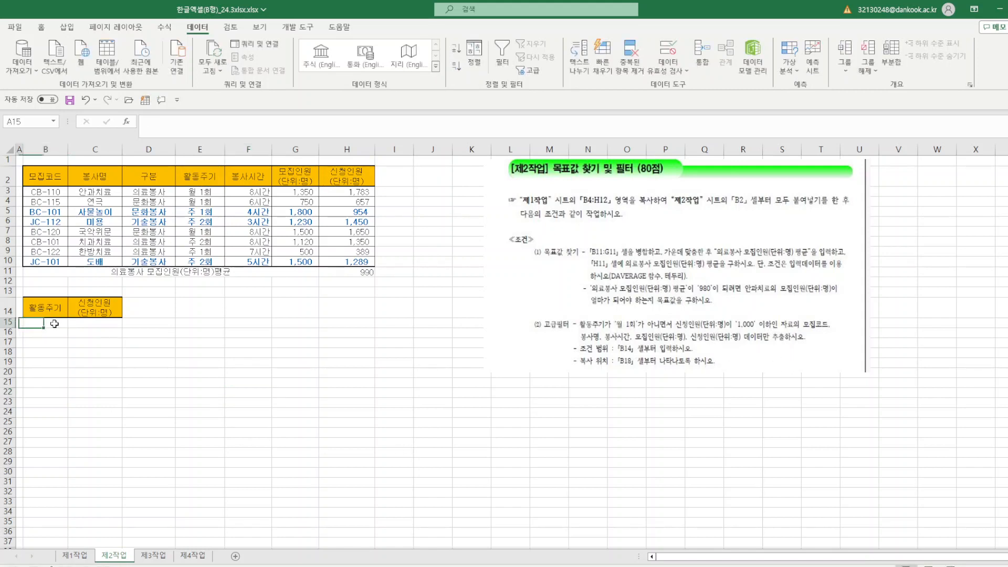
pyautogui.write('<>D')
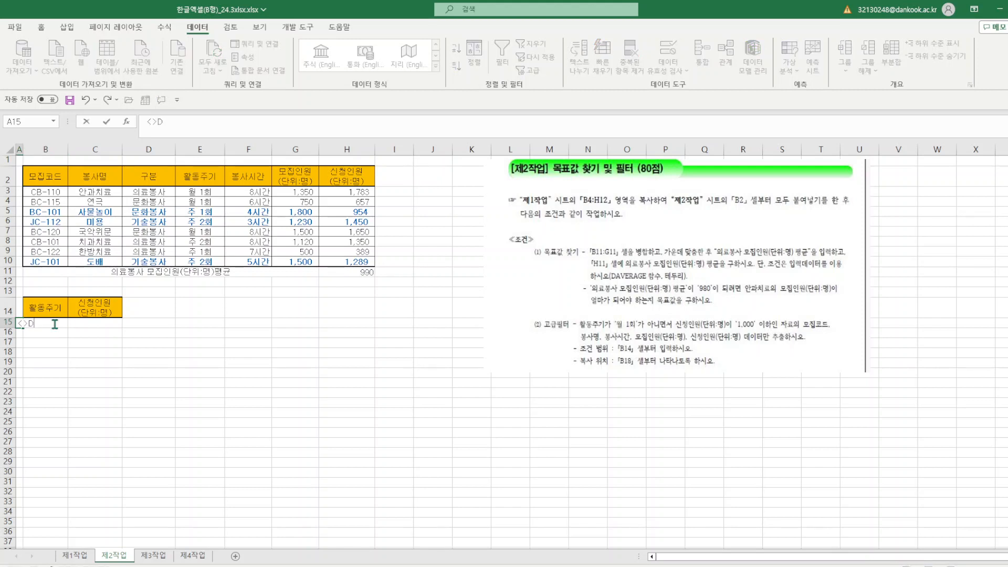
pyautogui.write('>우')
pyautogui.click(169, 393)
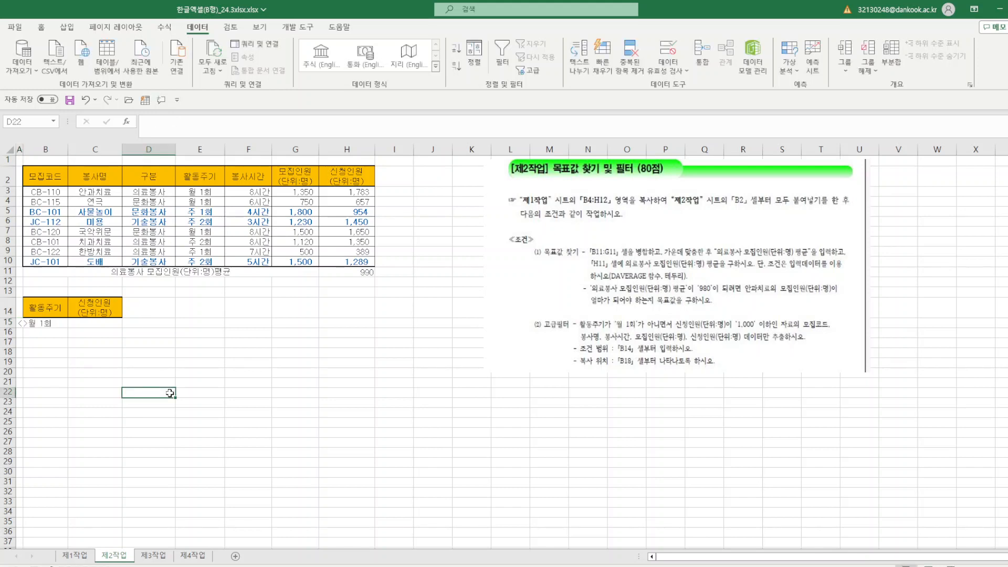
pyautogui.click(30, 324)
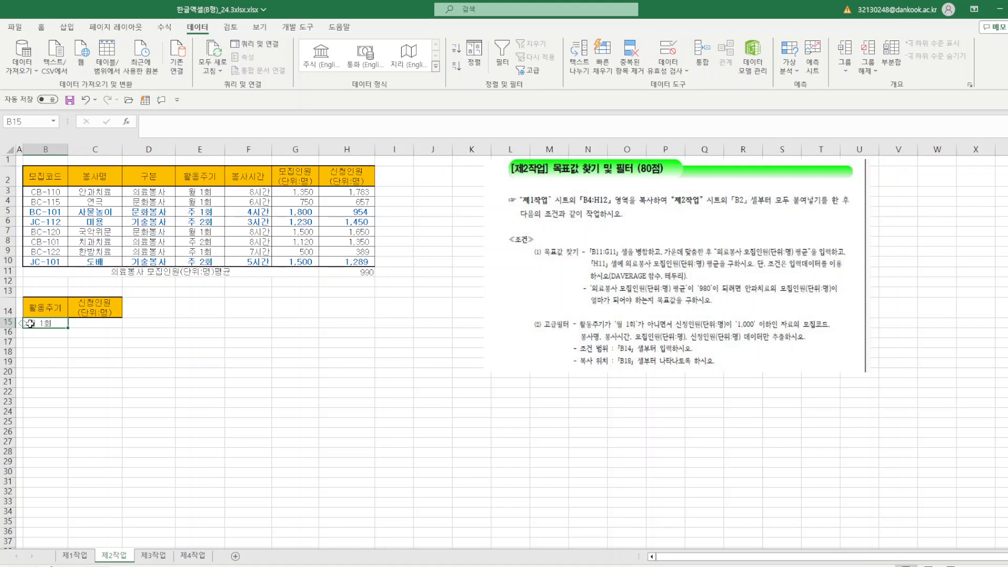
pyautogui.hotkey('ctrl', 'z')
pyautogui.click(159, 361)
# - Enter the filter criteria <>월 1회 in B15 and <=1000 in C15
pyautogui.click(56, 324)
pyautogui.write('<')
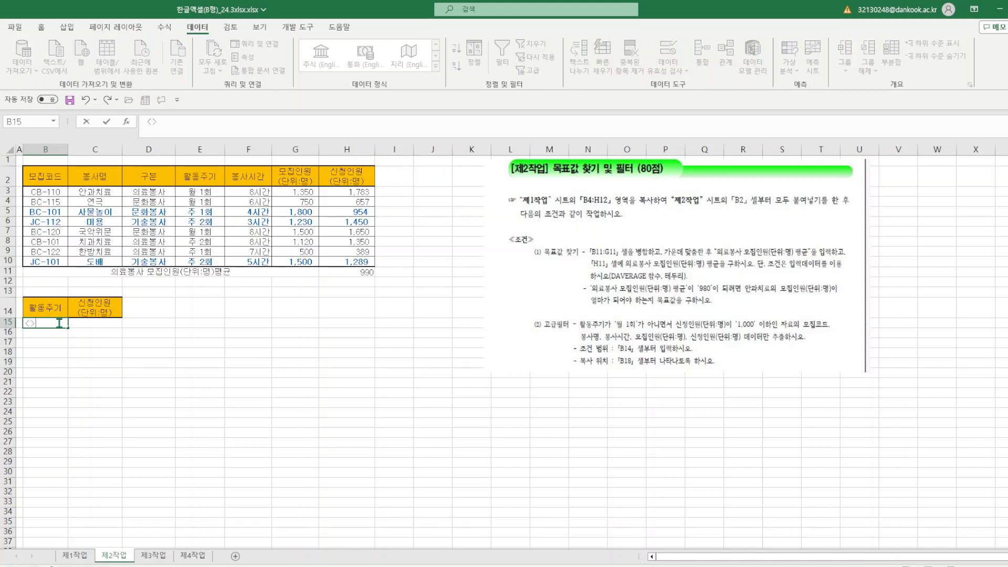
pyautogui.write('>월')
pyautogui.write(' 1호')
pyautogui.click(93, 325)
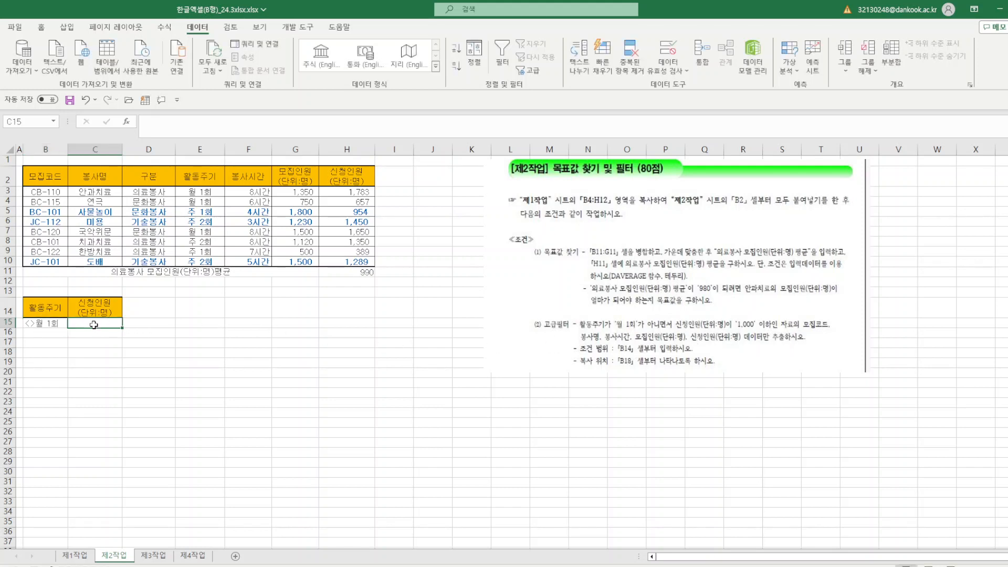
pyautogui.write('<=1000')
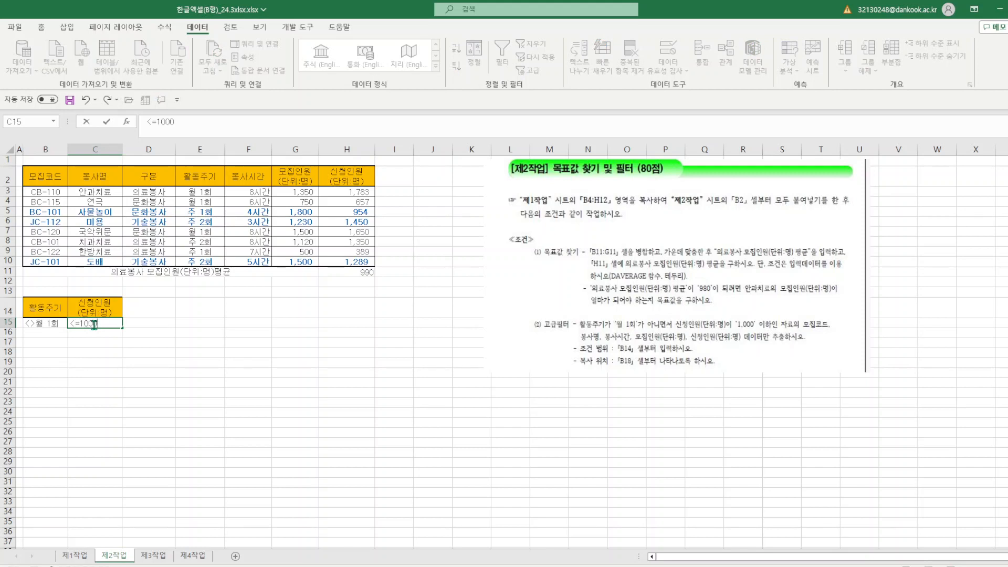
pyautogui.click(164, 410)
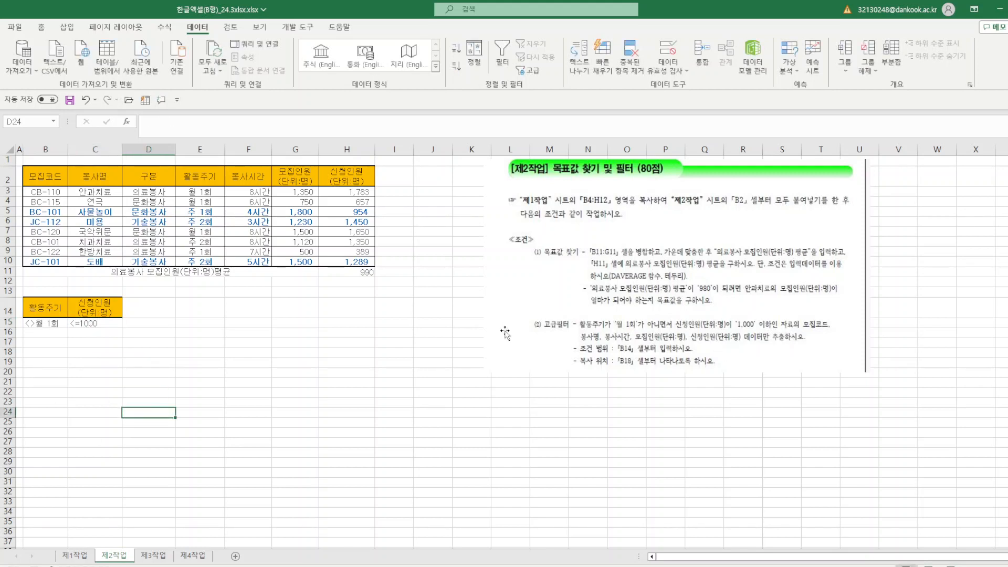
# - Copy the 모집코드, 봉사명, 봉사시간 and 모집인원(단위:명) headers from row 2 and paste them at B18
pyautogui.click(53, 179)
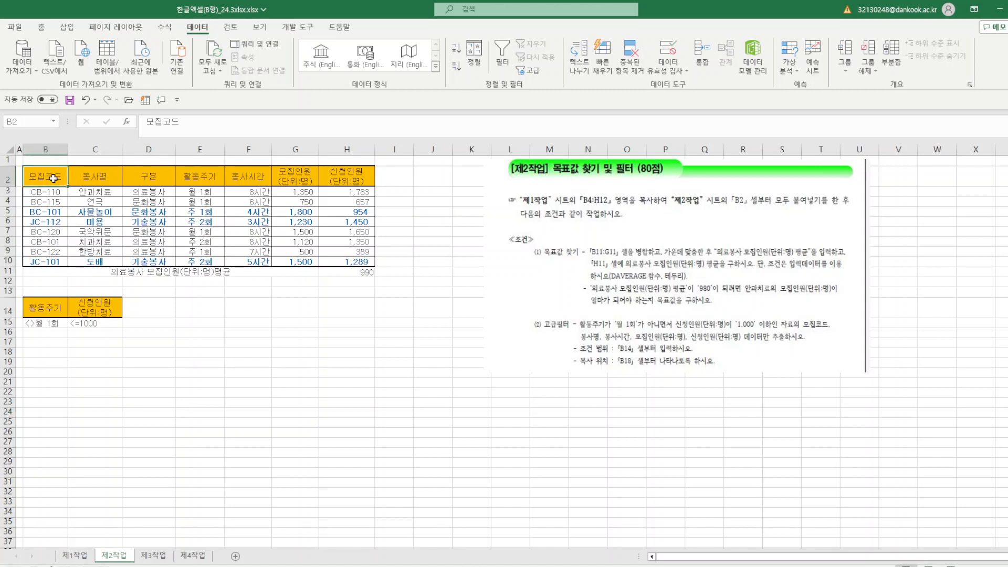
pyautogui.moveTo(53, 179); pyautogui.dragTo(94, 178)
pyautogui.moveTo(248, 177); pyautogui.dragTo(287, 178)
pyautogui.rightClick(286, 178)
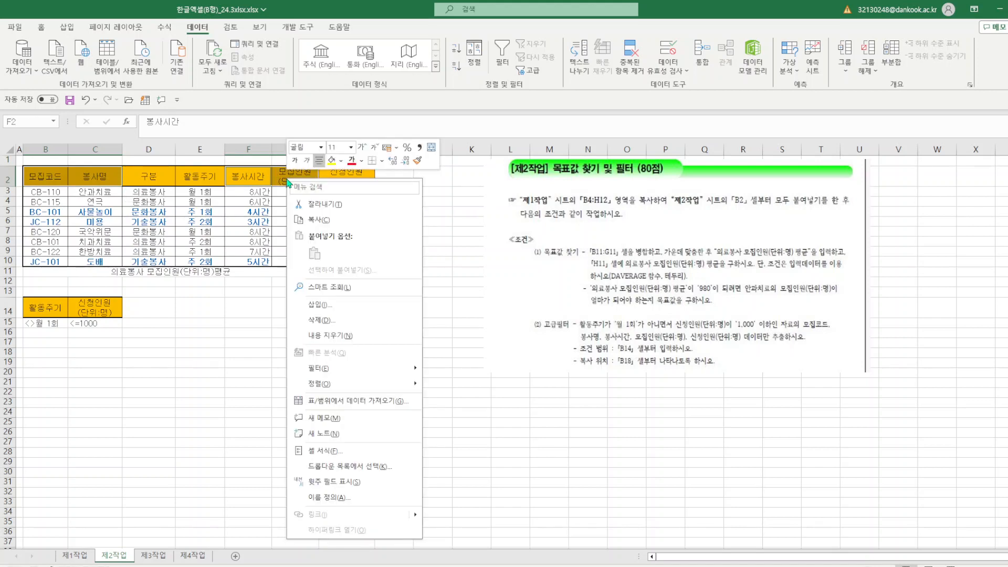
pyautogui.click(329, 220)
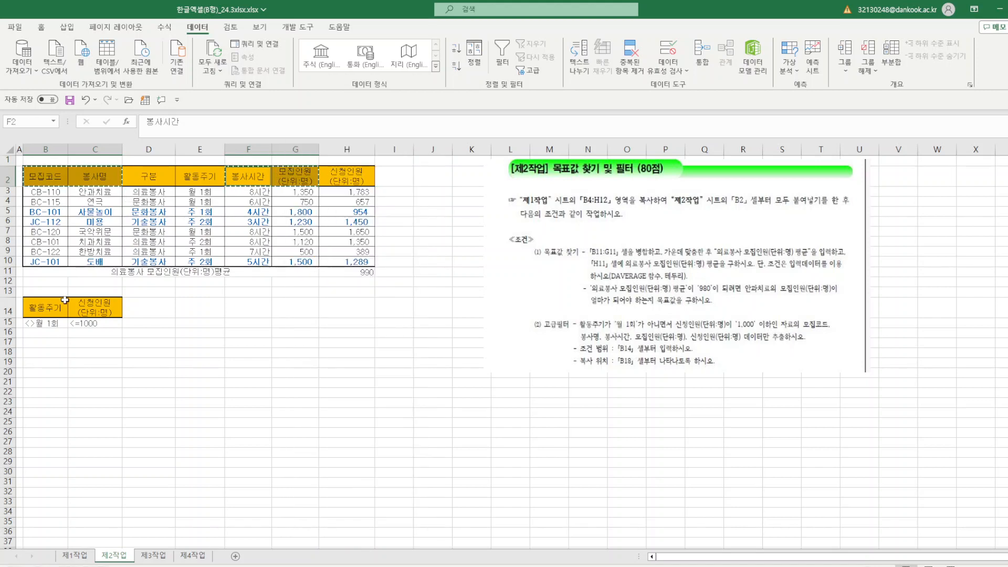
pyautogui.click(45, 352)
pyautogui.rightClick(45, 353)
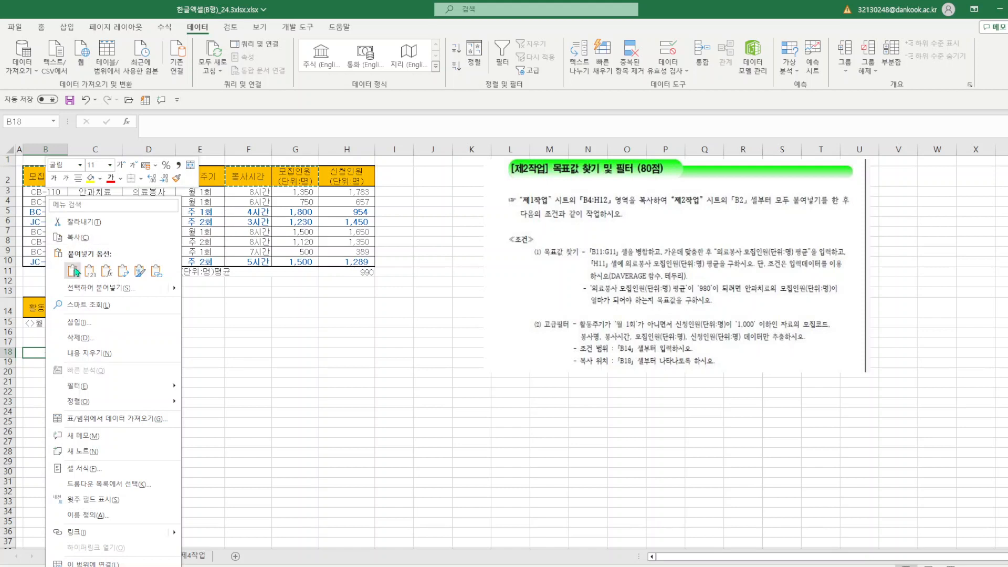
pyautogui.click(74, 270)
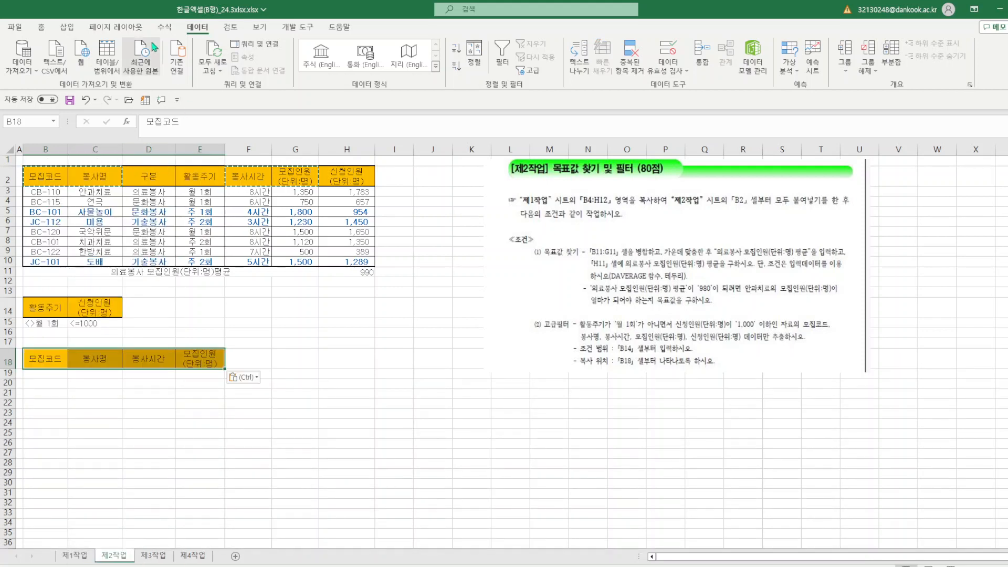
# - Apply an advanced filter to B2:H10 with criteria B14:C15, copying the results to B18:E18, and save the workbook
pyautogui.click(525, 71)
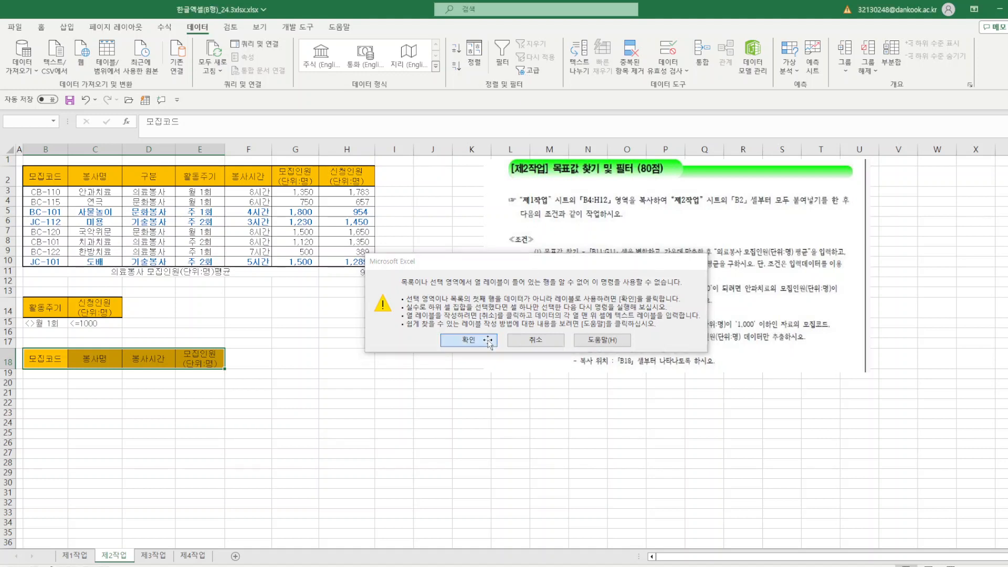
pyautogui.click(469, 340)
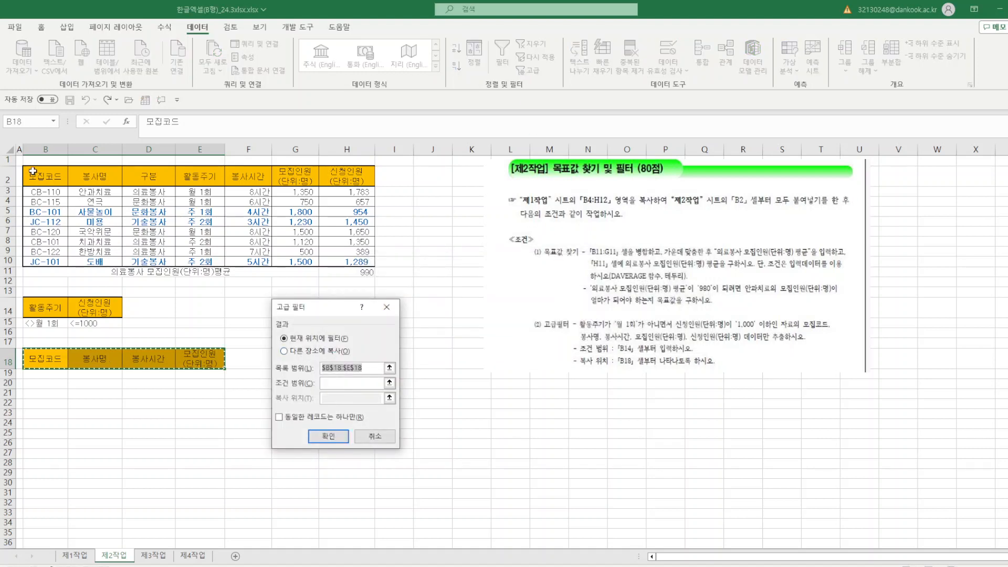
pyautogui.moveTo(33, 176); pyautogui.dragTo(345, 260)
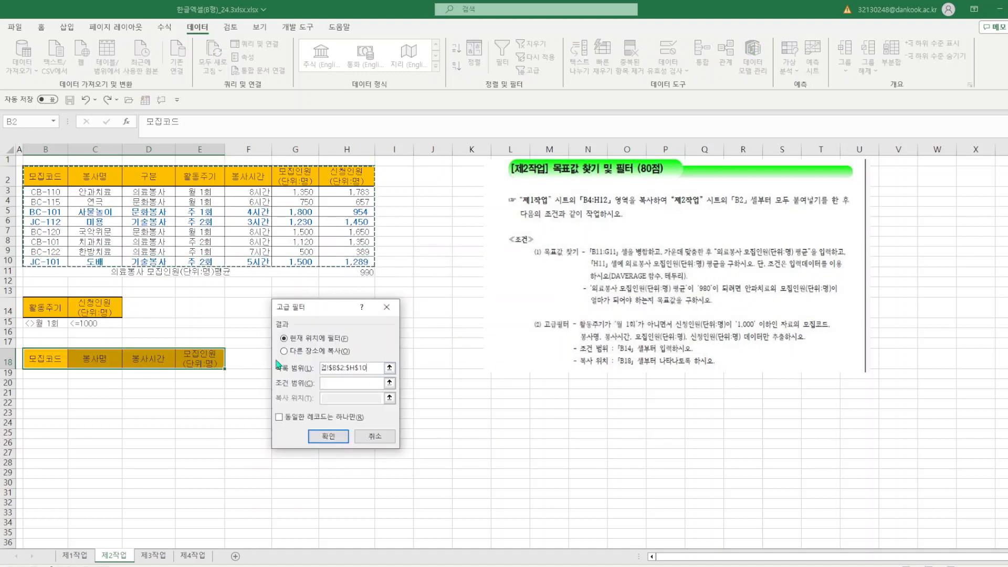
pyautogui.click(284, 350)
pyautogui.click(339, 383)
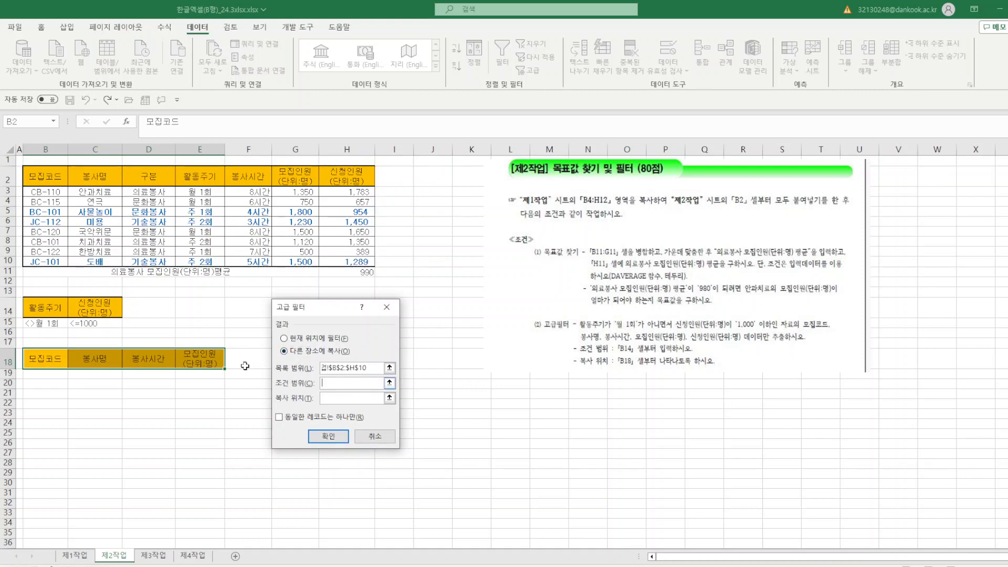
pyautogui.moveTo(29, 303); pyautogui.dragTo(115, 325)
pyautogui.click(324, 400)
pyautogui.moveTo(33, 362); pyautogui.dragTo(215, 363)
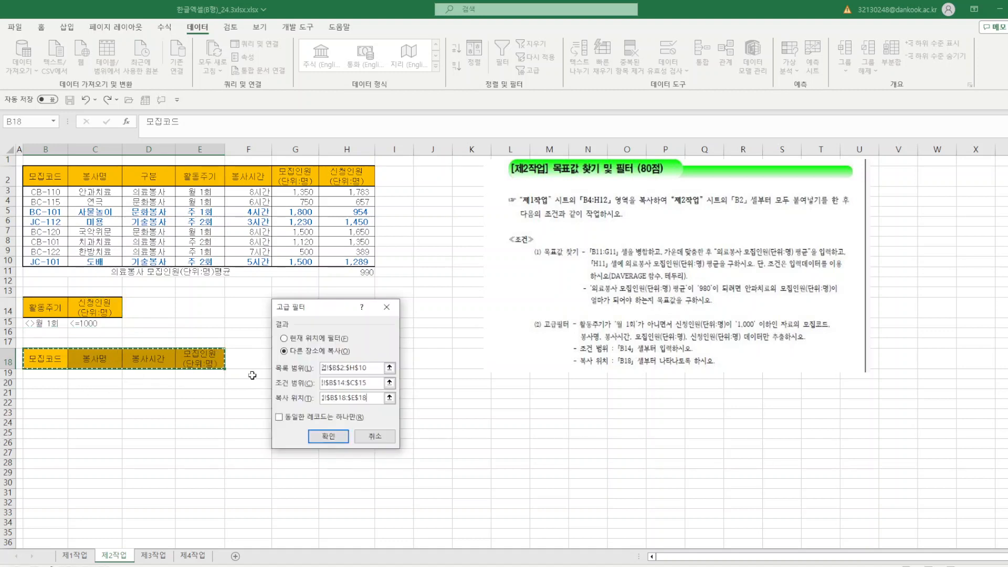
pyautogui.click(327, 437)
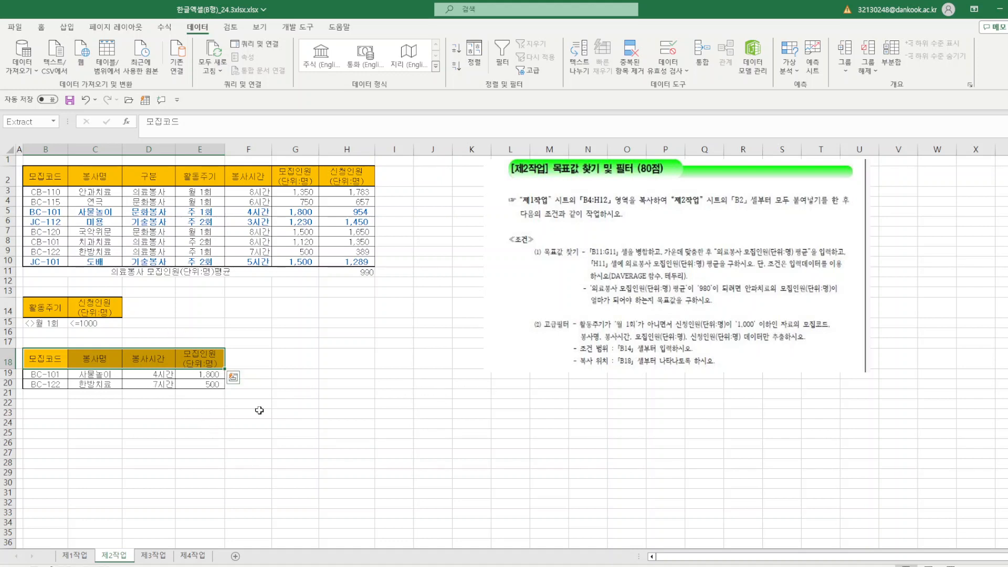
pyautogui.click(386, 387)
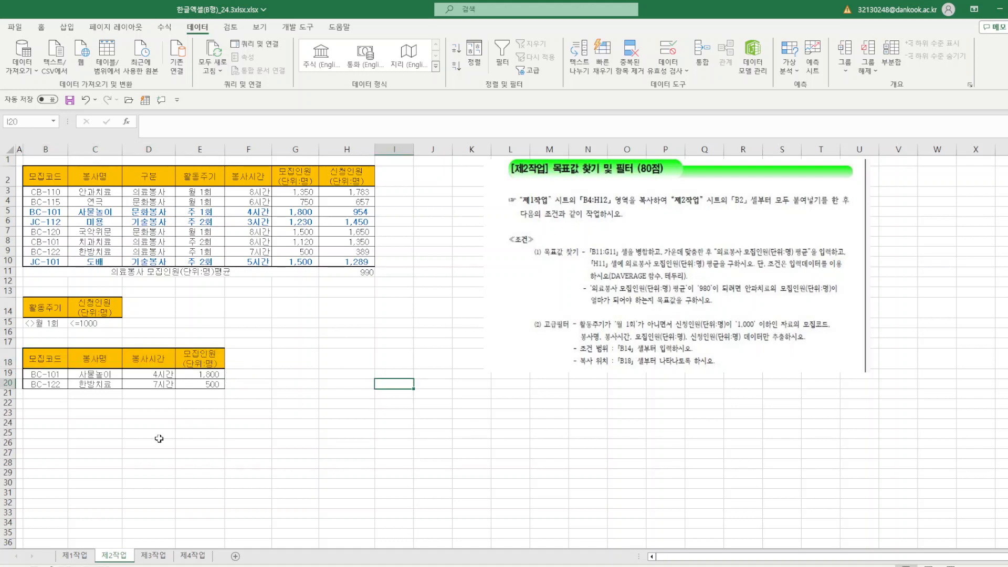
pyautogui.click(69, 99)
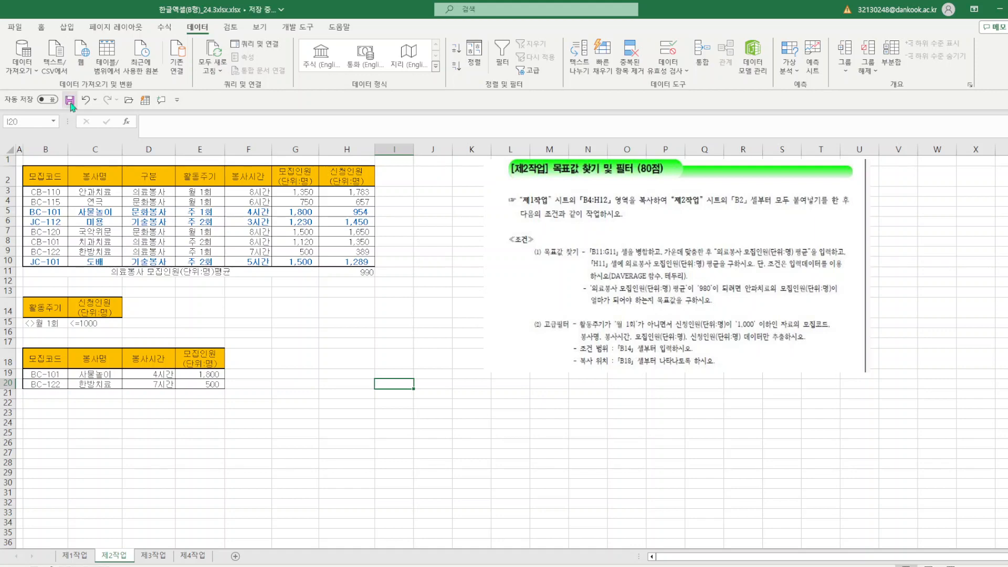
# - Copy B4:H12 from 제1작업 to B2 of 제3작업 keeping source column widths, and move the instruction image closer to the table
pyautogui.click(156, 558)
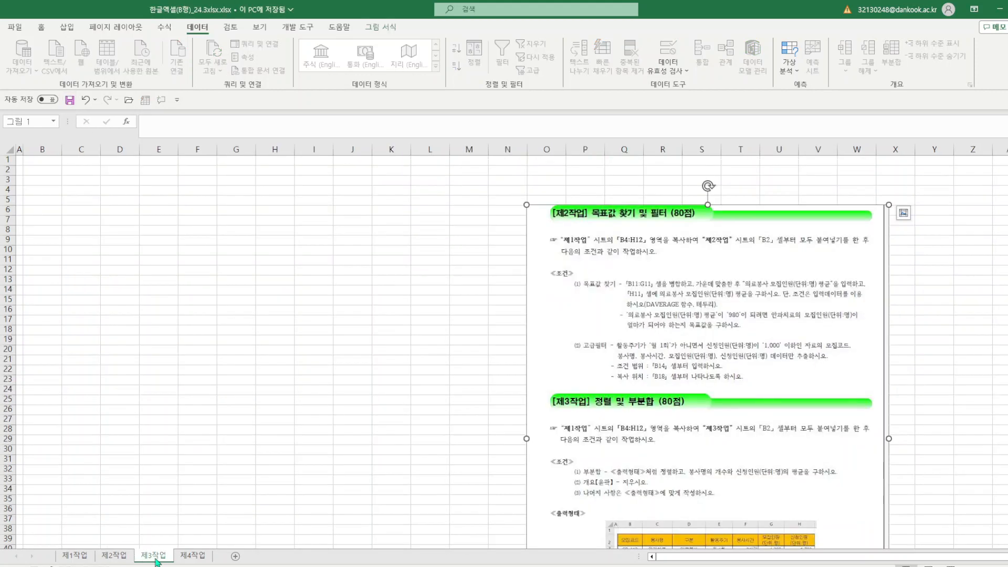
pyautogui.click(73, 558)
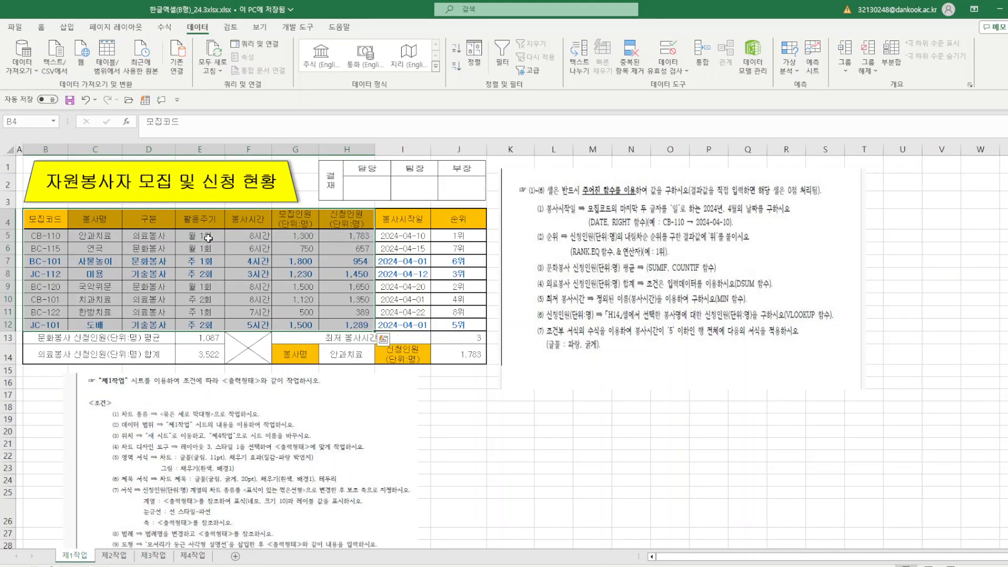
pyautogui.rightClick(209, 237)
pyautogui.click(239, 222)
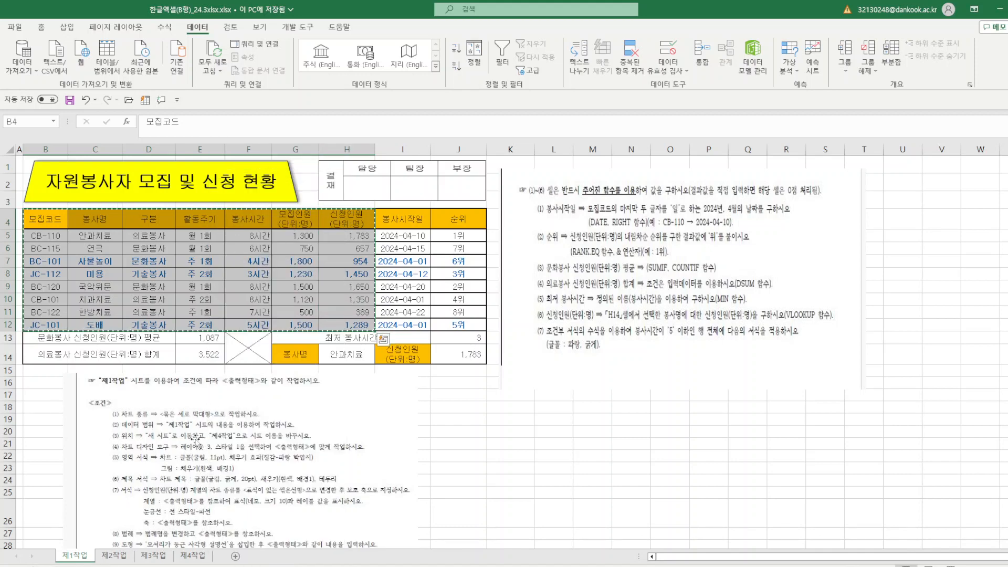
pyautogui.click(158, 556)
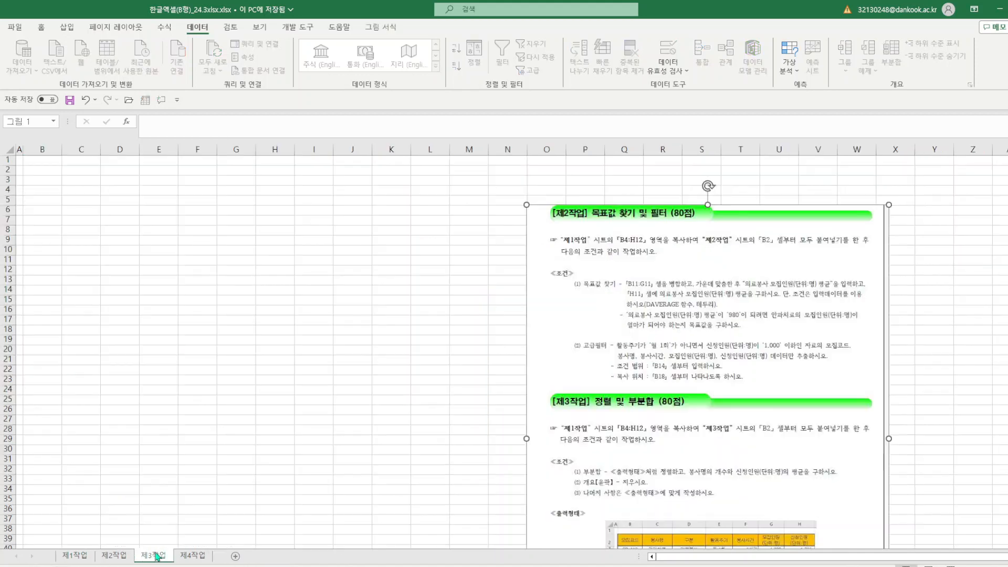
pyautogui.click(54, 170)
pyautogui.rightClick(55, 173)
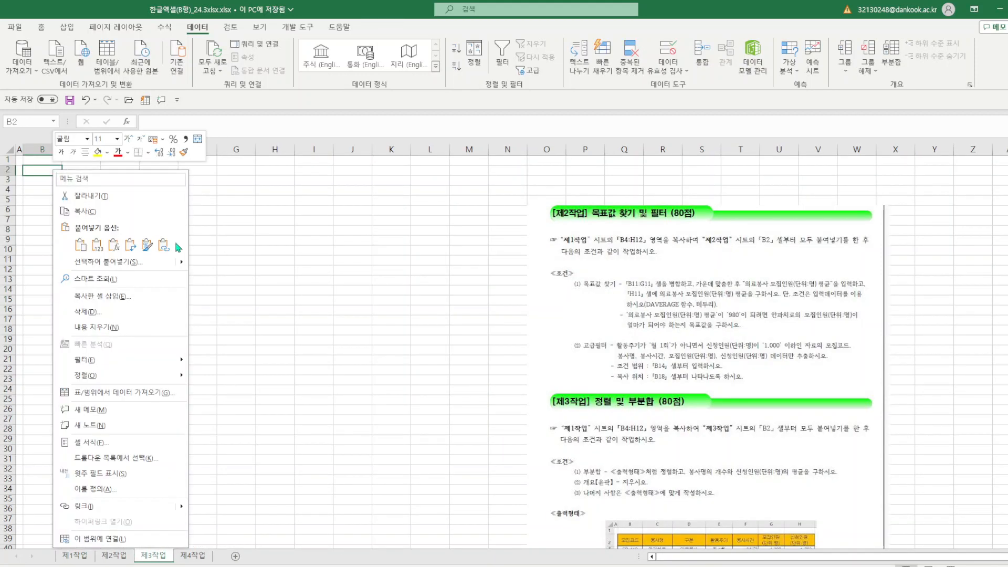
pyautogui.moveTo(185, 267)
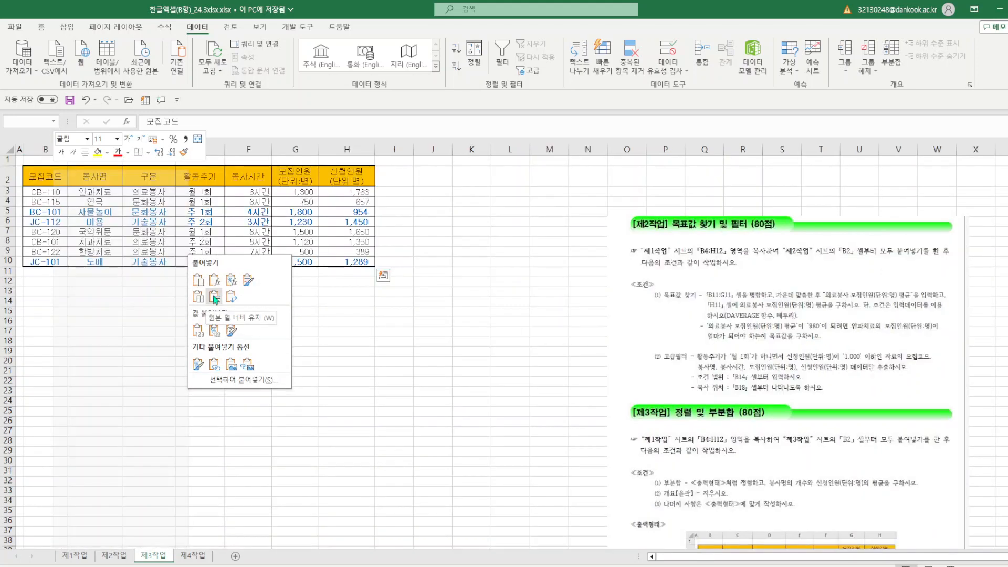
pyautogui.click(215, 298)
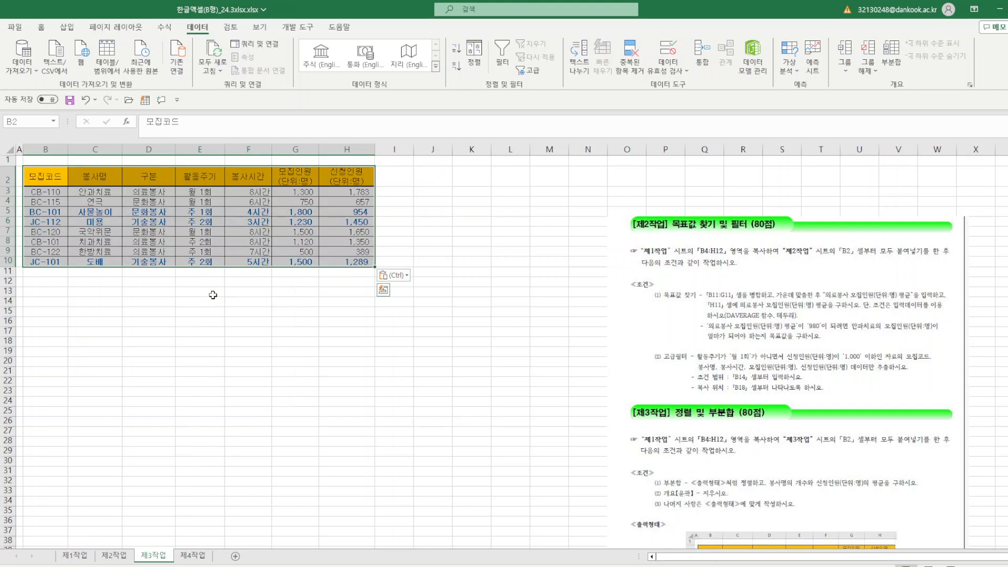
pyautogui.moveTo(742, 359); pyautogui.dragTo(663, 324)
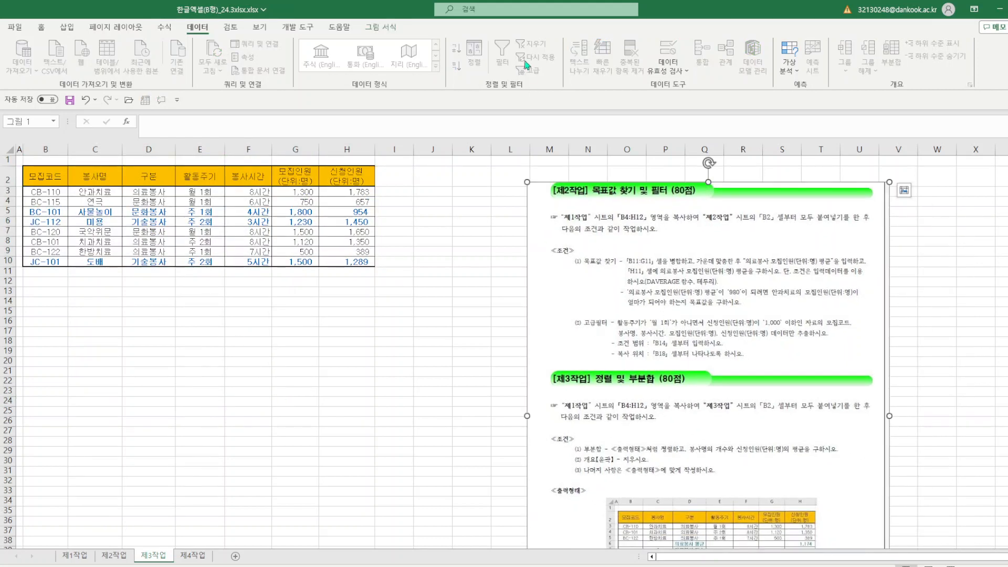
# - Crop the instruction image to the 제3작업 instructions and place it beside the table, stretched to about 14.29 cm high
pyautogui.click(382, 27)
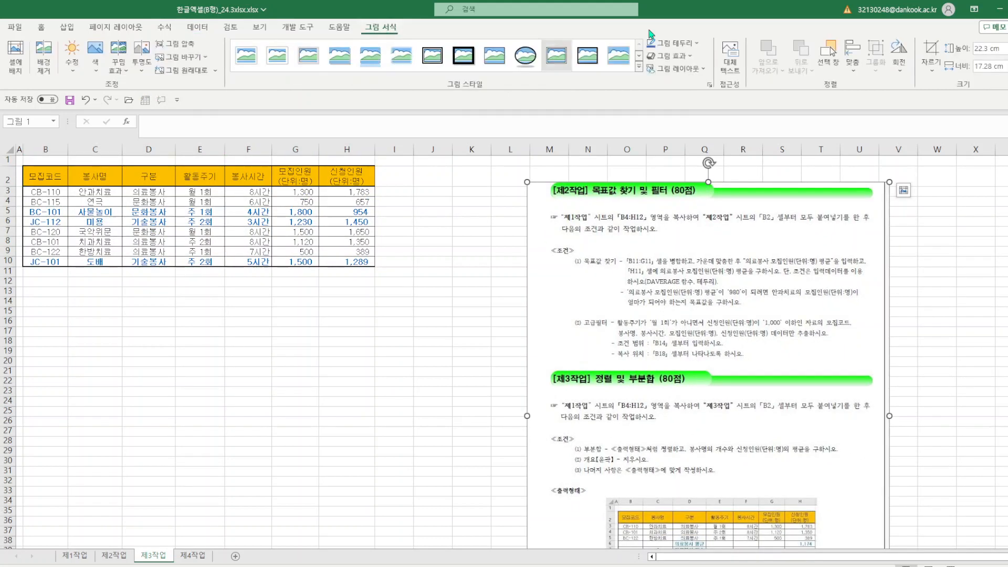
pyautogui.click(932, 50)
pyautogui.moveTo(708, 184); pyautogui.dragTo(690, 391)
pyautogui.click(937, 401)
pyautogui.moveTo(787, 469); pyautogui.dragTo(711, 236)
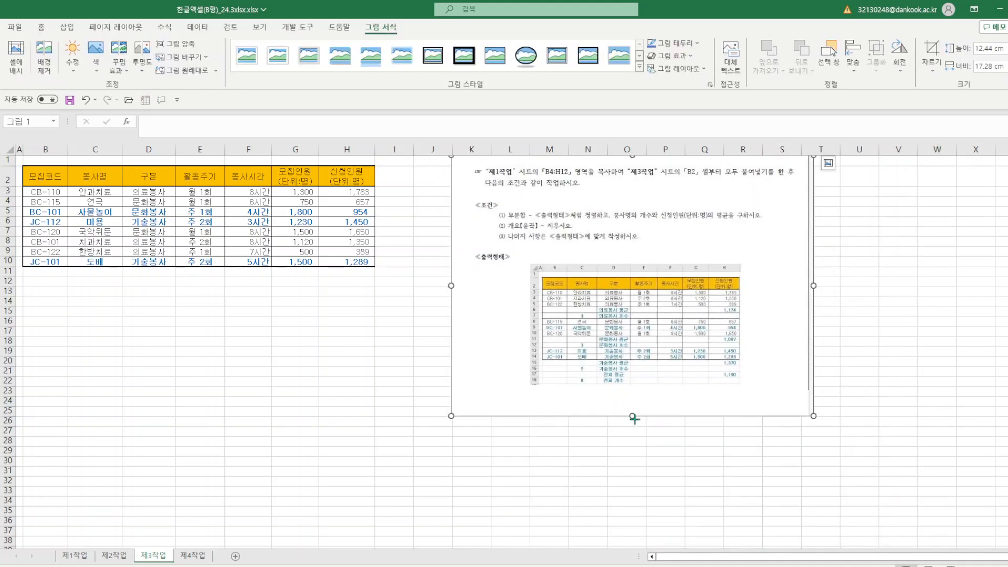
pyautogui.moveTo(638, 416); pyautogui.dragTo(640, 455)
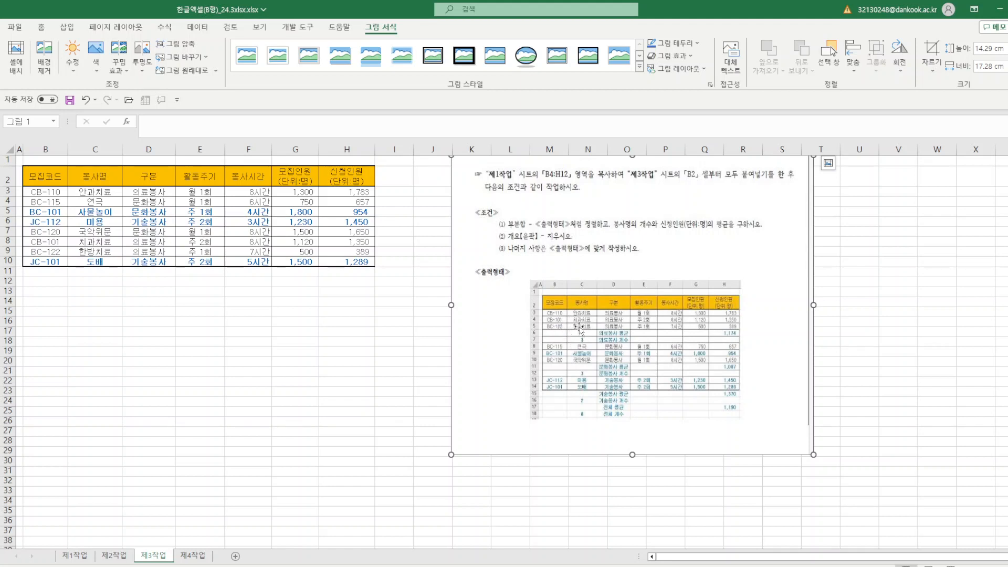
# - Sort the 제3작업 table by the 구분 column in descending order
pyautogui.click(158, 175)
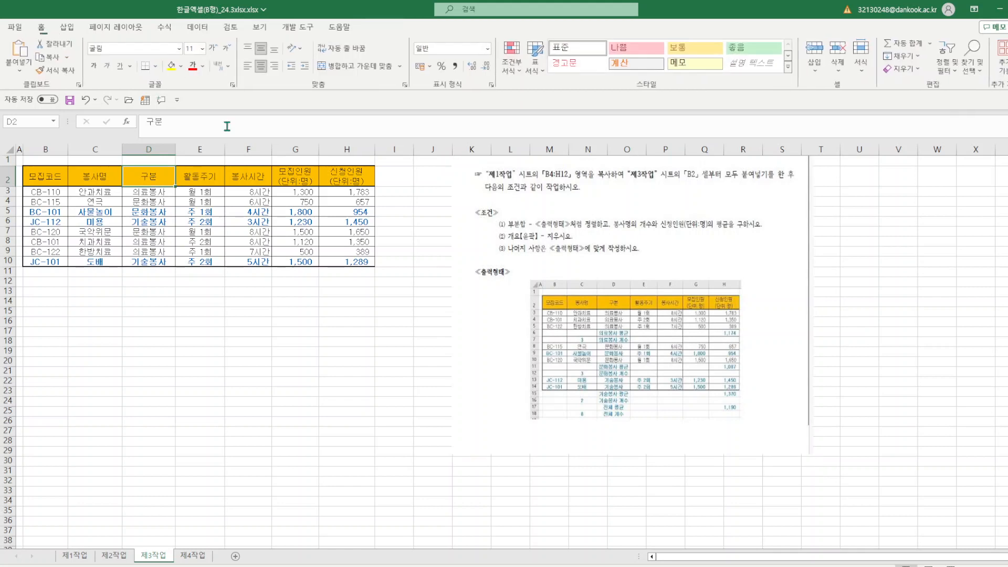
pyautogui.click(201, 27)
pyautogui.click(459, 49)
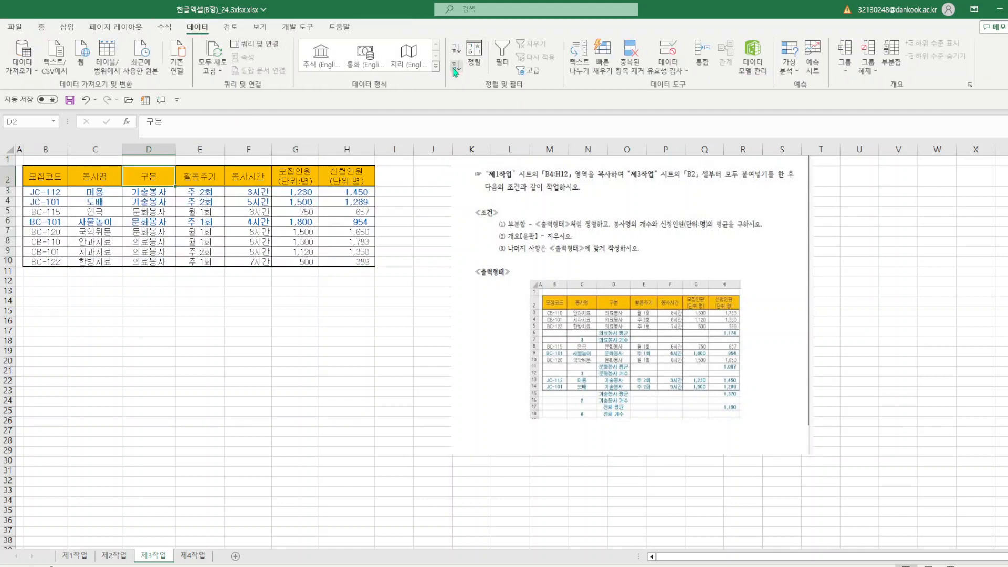
pyautogui.click(454, 69)
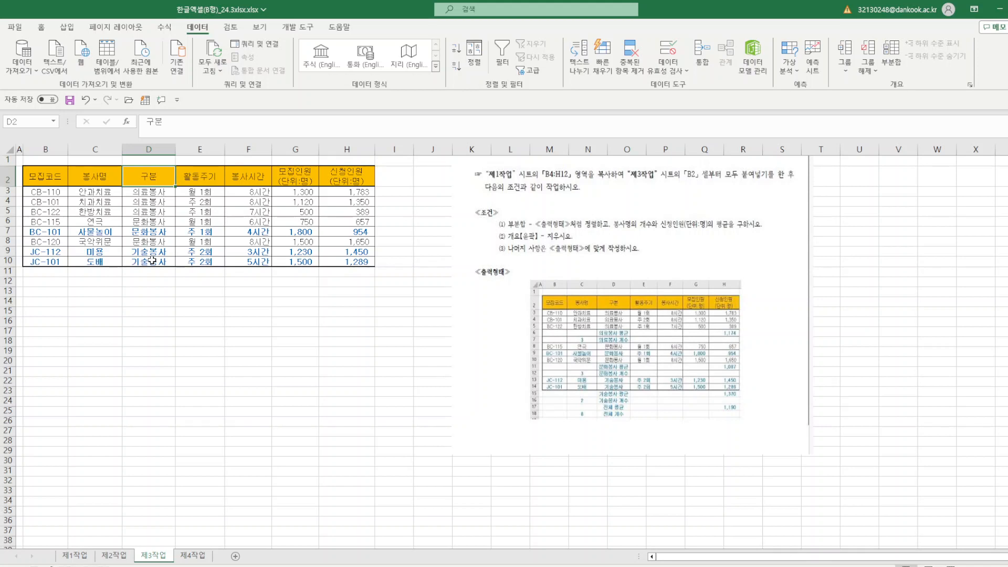
# - Try a subtotal grouped by 봉사명 with the 개수 function on 봉사명, and undo it
pyautogui.click(891, 57)
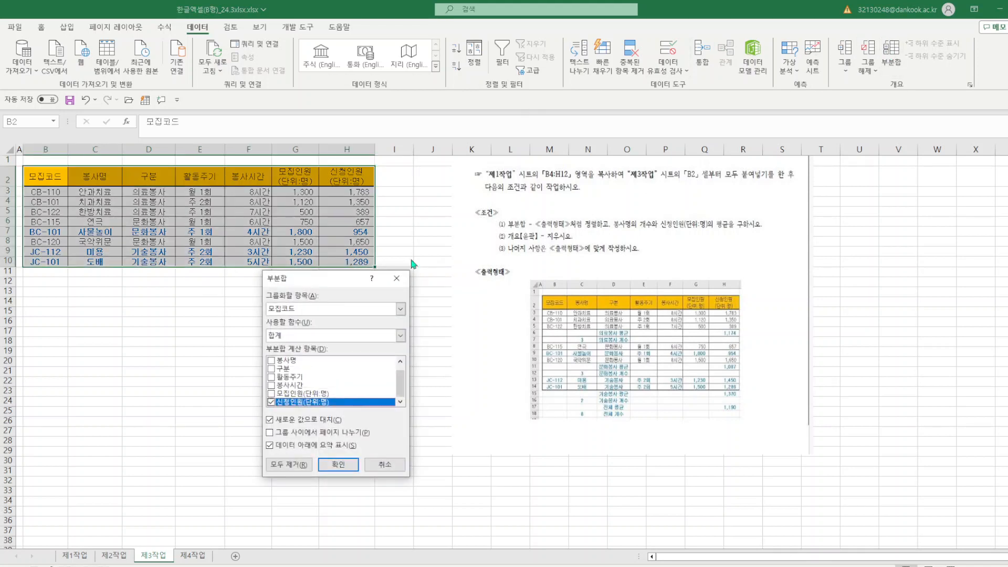
pyautogui.click(401, 309)
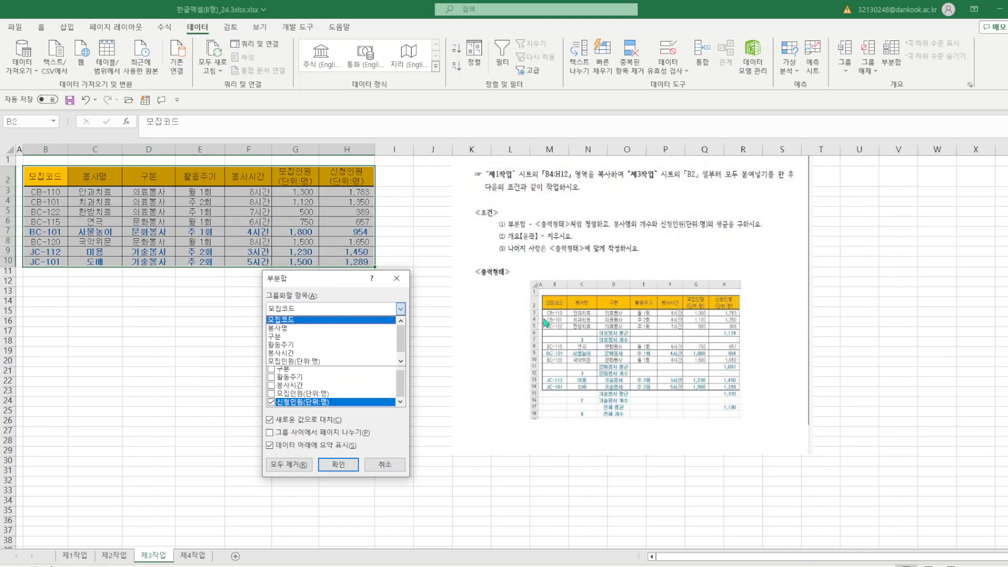
pyautogui.click(289, 328)
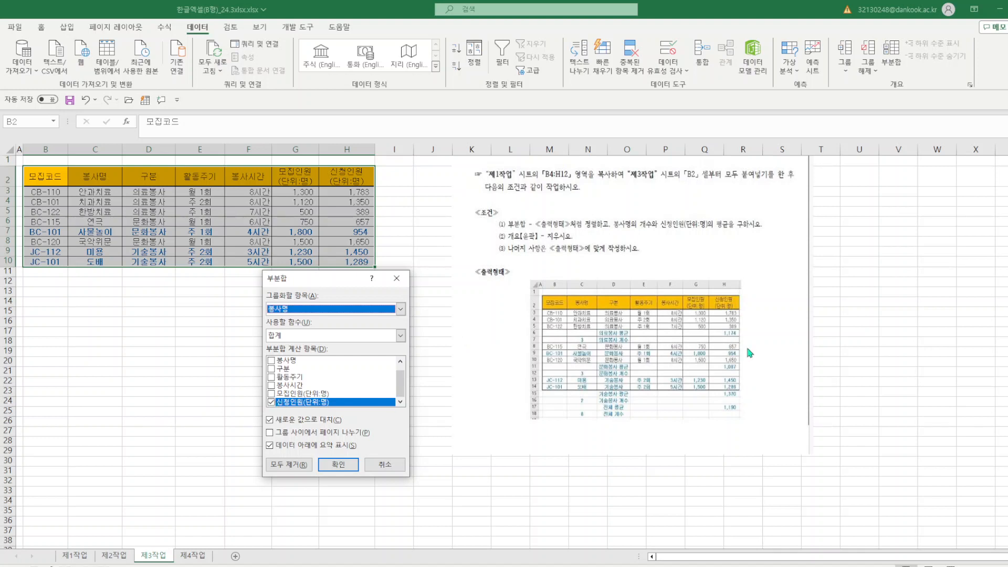
pyautogui.click(401, 336)
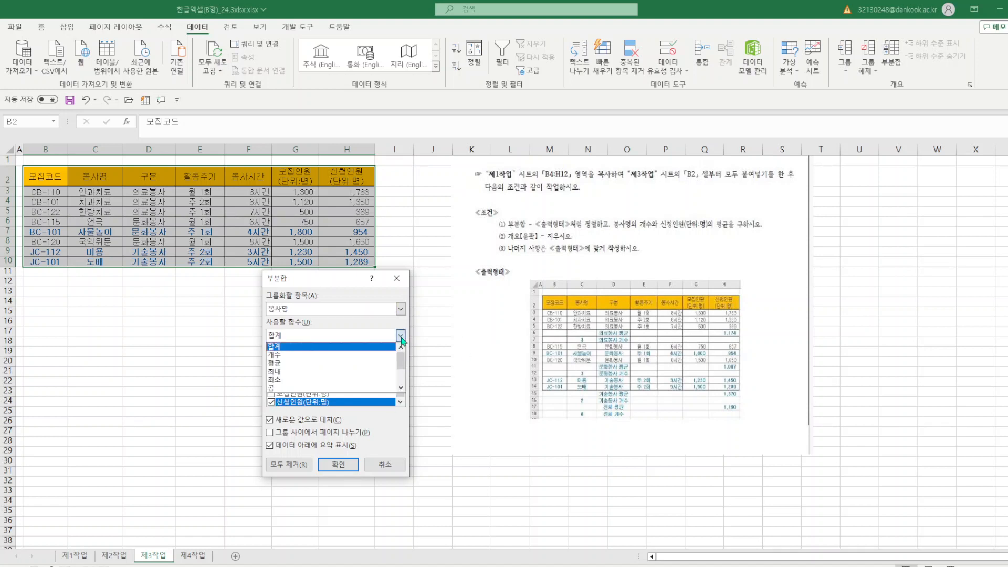
pyautogui.click(296, 356)
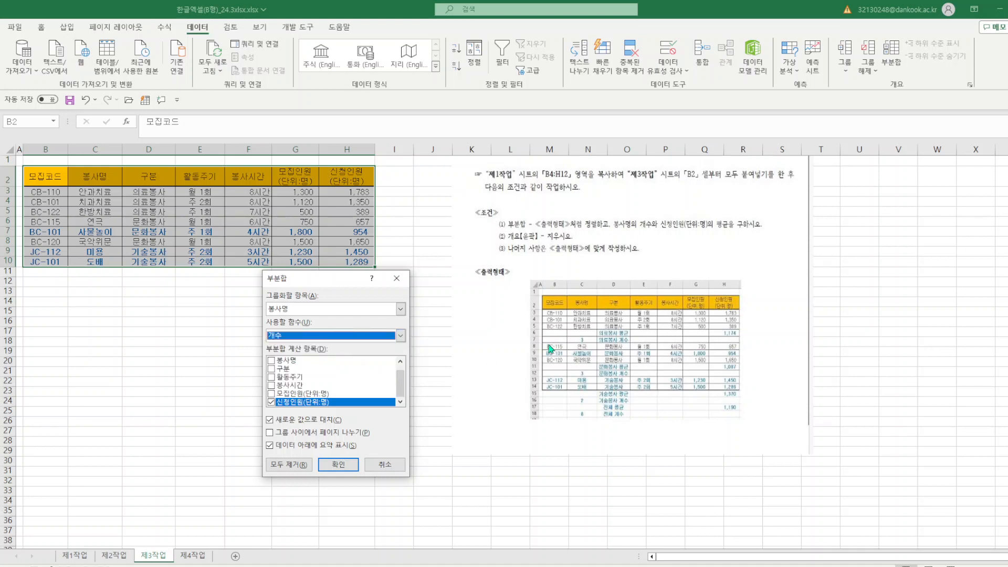
pyautogui.click(271, 402)
pyautogui.click(271, 361)
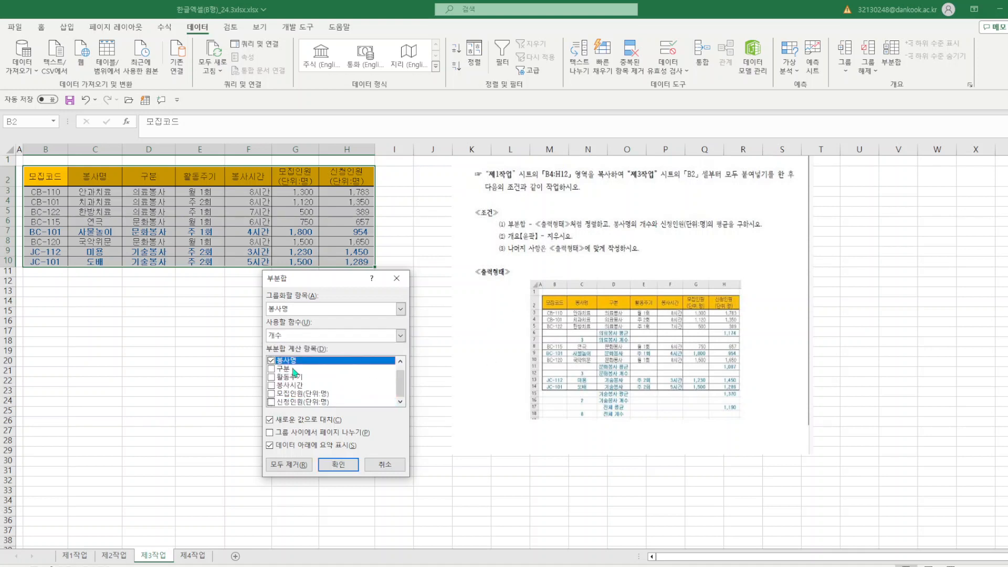
pyautogui.click(342, 465)
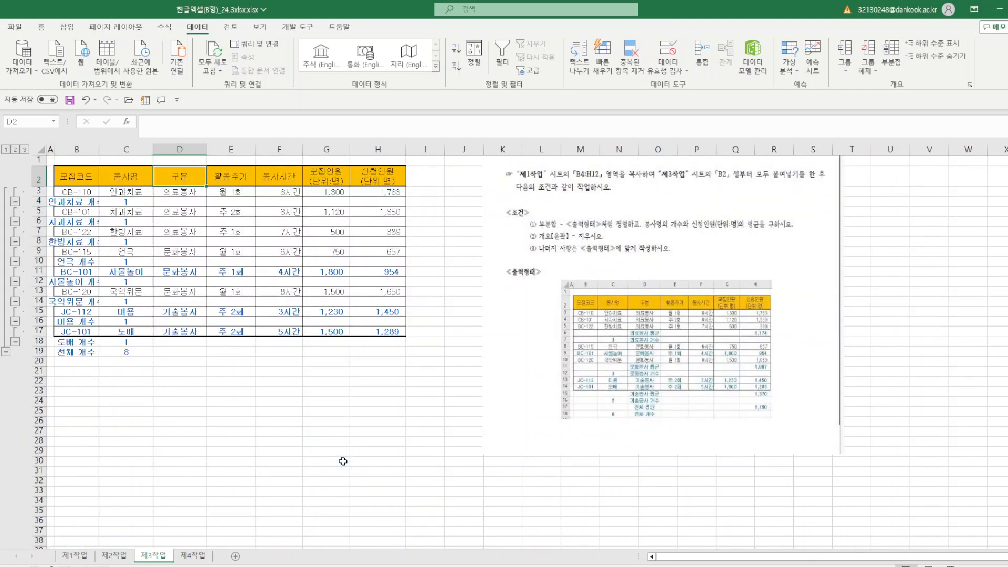
pyautogui.hotkey('ctrl', 'z')
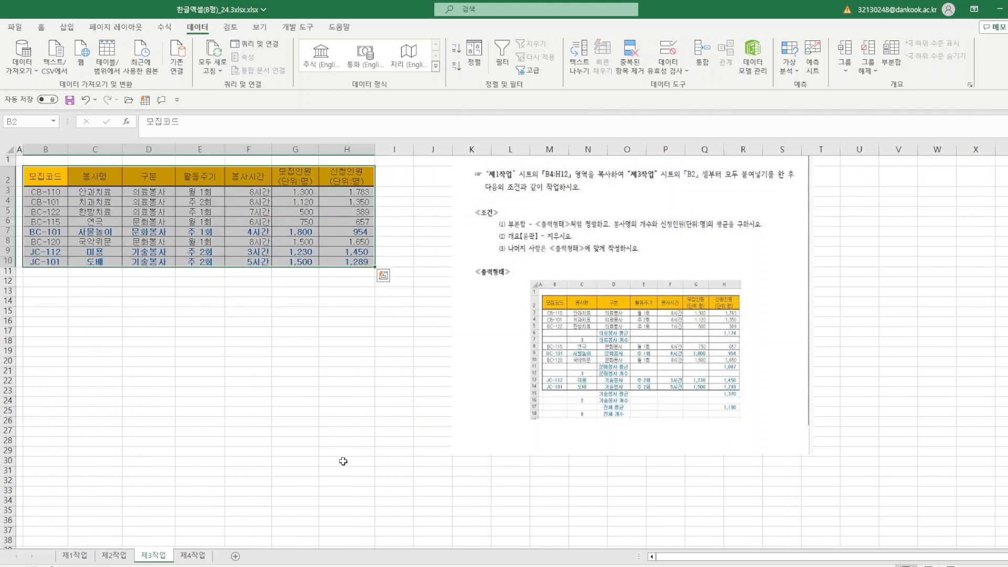
# - Remove all subtotals from the table B2:H10
pyautogui.click(891, 55)
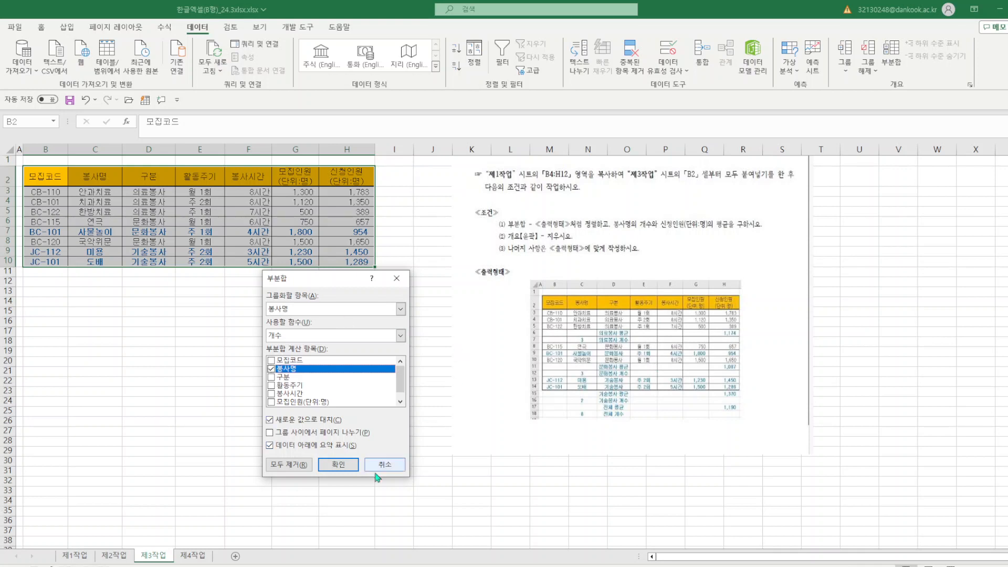
pyautogui.click(292, 466)
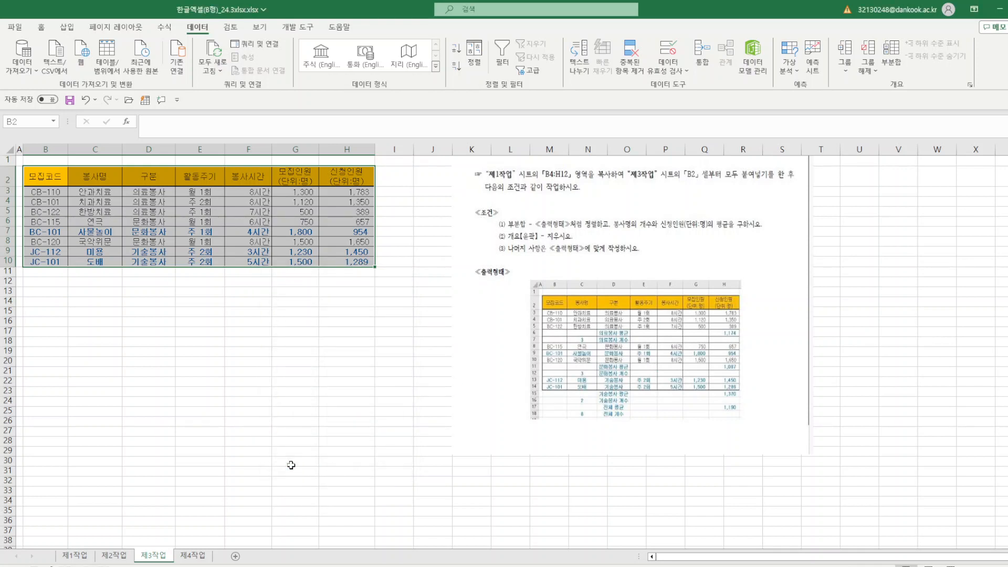
pyautogui.click(275, 374)
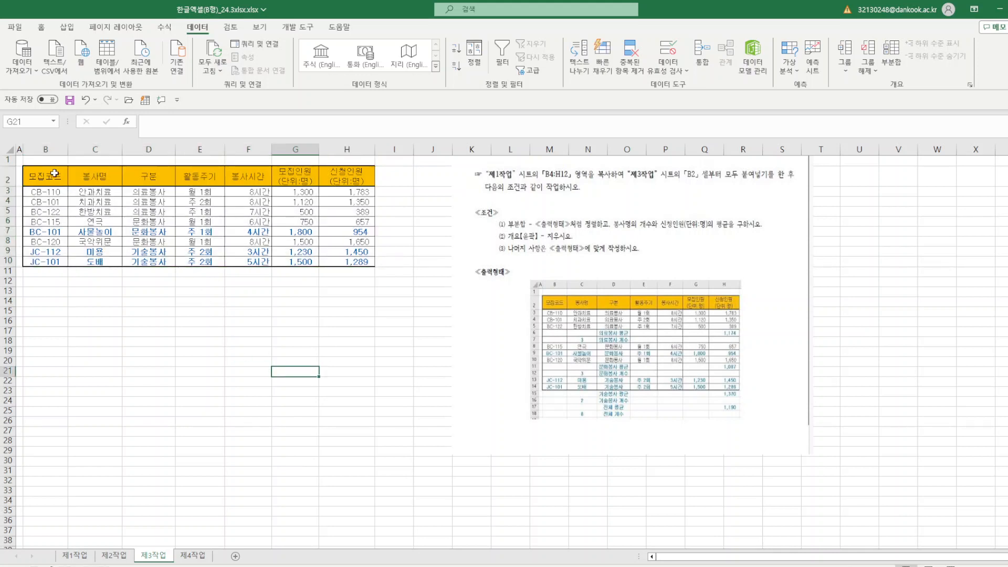
# - Delete columns B through H of 제3작업 and move the instruction image away from the cleared area to about column R
pyautogui.moveTo(45, 149); pyautogui.dragTo(359, 145)
pyautogui.rightClick(361, 153)
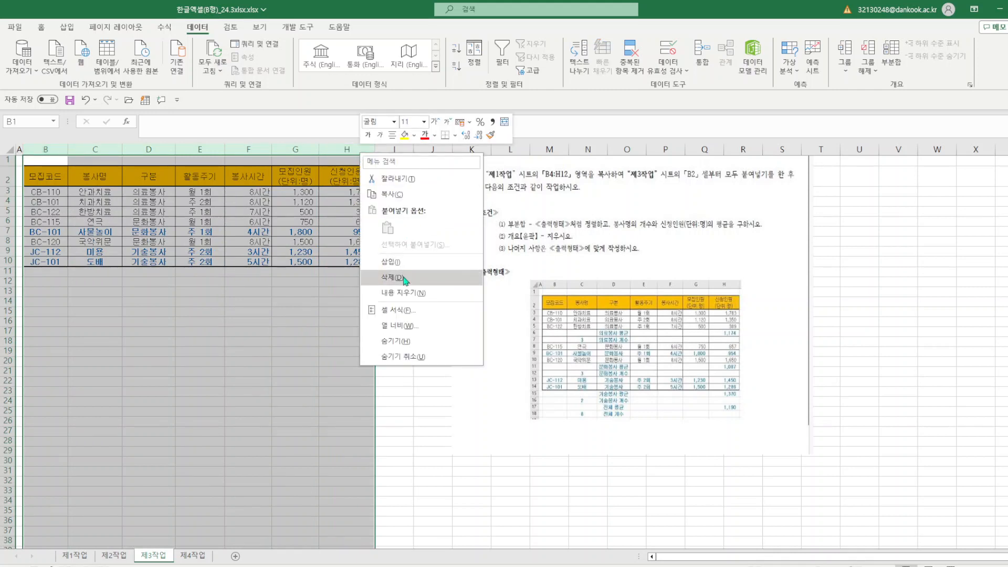
pyautogui.click(399, 277)
pyautogui.moveTo(355, 407); pyautogui.dragTo(904, 407)
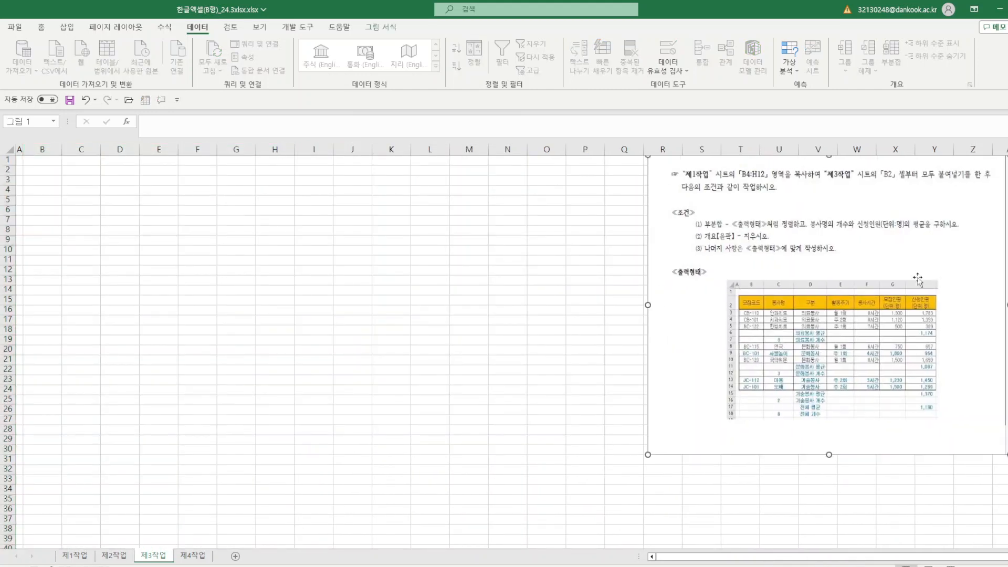
# - Copy B4:H12 from 제1작업 to B2 of 제3작업 keeping source column widths, and move the instruction image back beside the table
pyautogui.click(49, 168)
pyautogui.rightClick(48, 168)
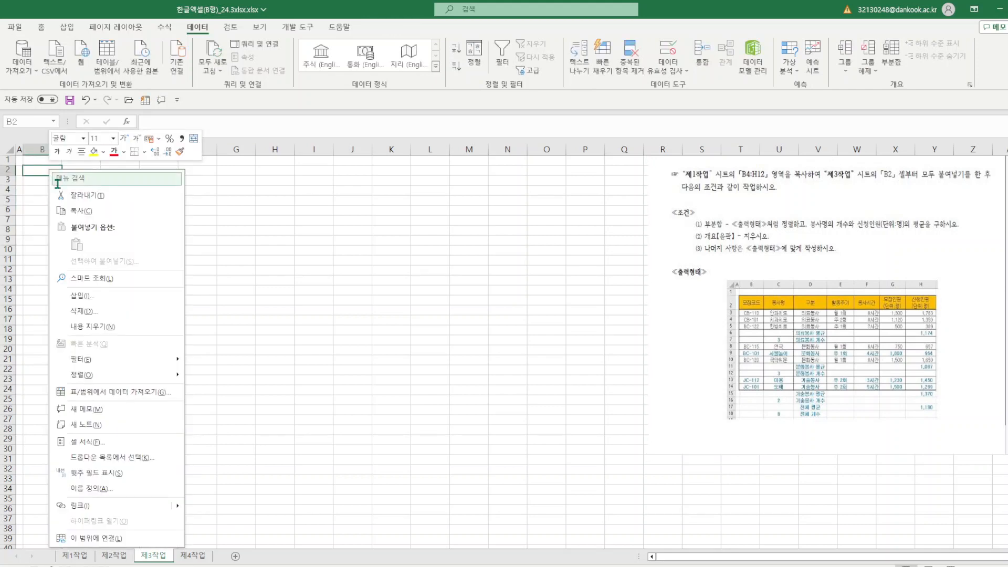
pyautogui.click(316, 285)
pyautogui.click(74, 555)
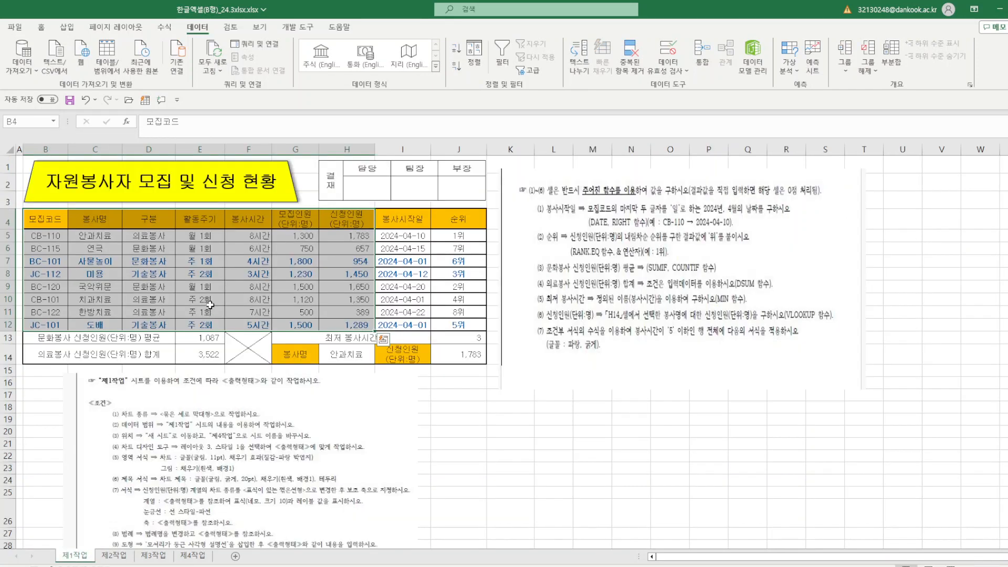
pyautogui.rightClick(209, 288)
pyautogui.click(242, 220)
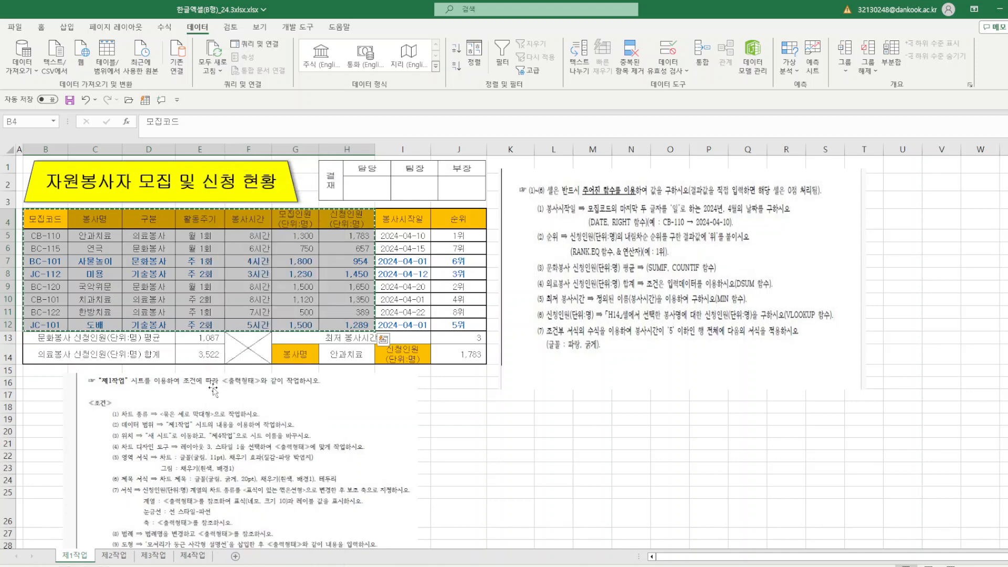
pyautogui.click(117, 557)
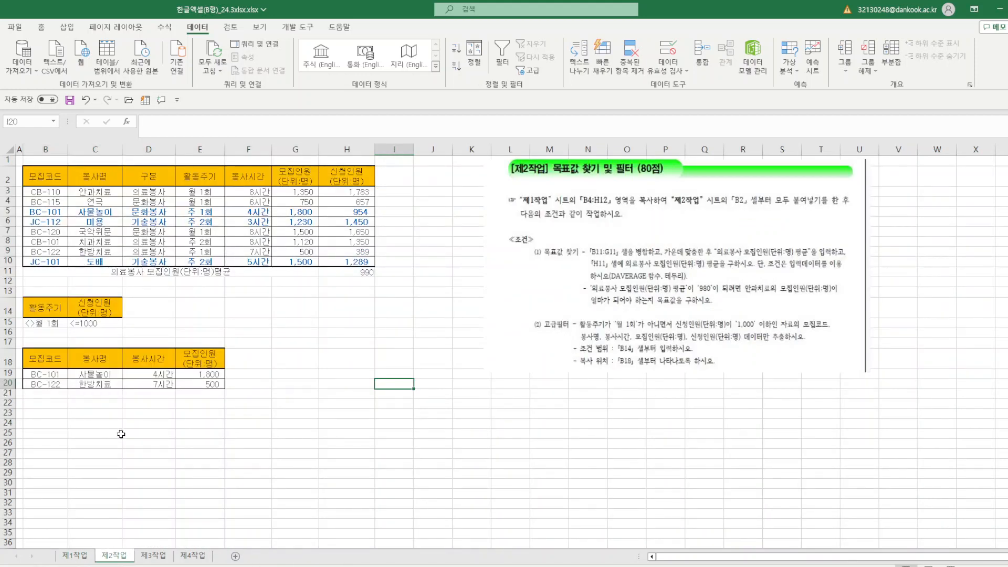
pyautogui.click(153, 556)
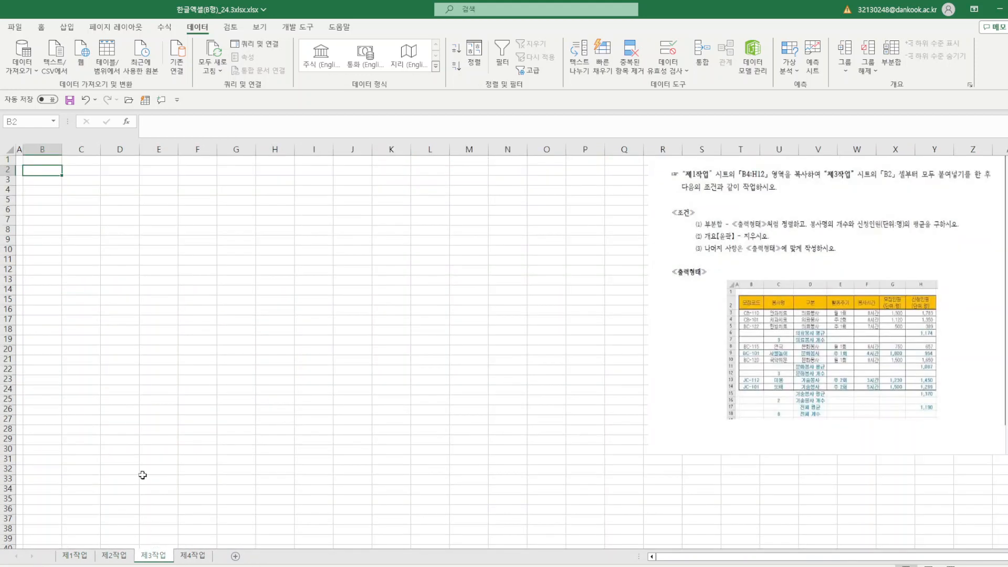
pyautogui.rightClick(54, 169)
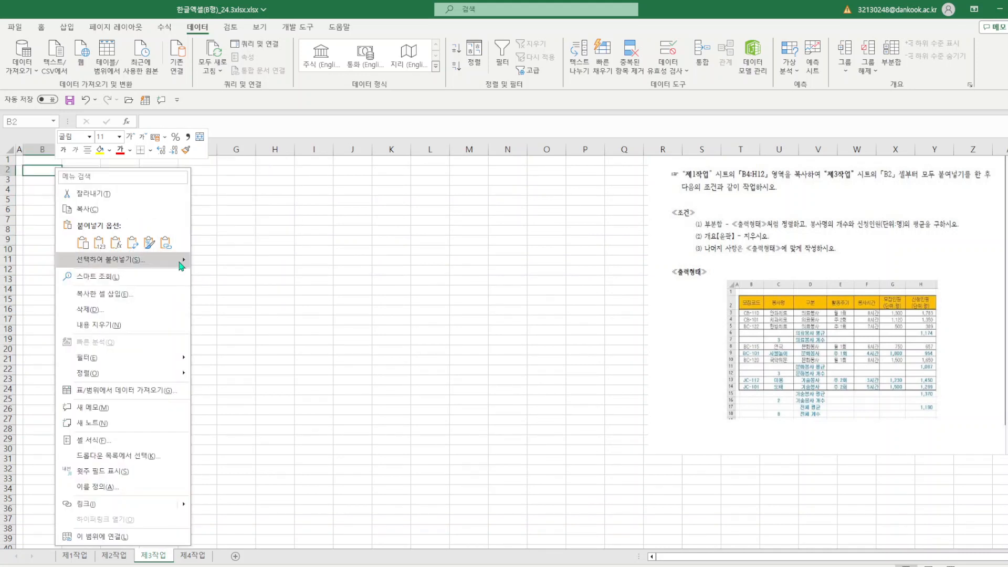
pyautogui.moveTo(181, 266)
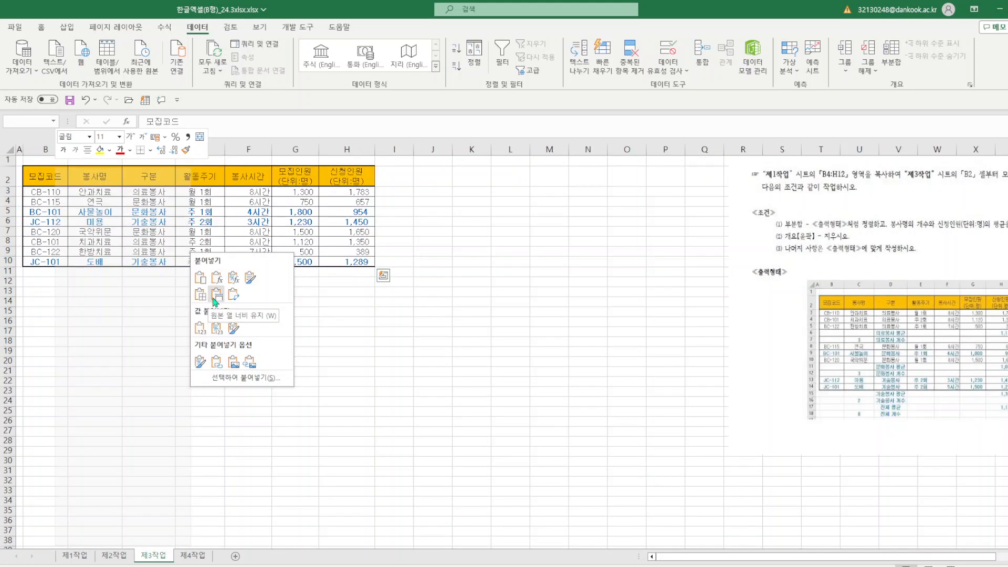
pyautogui.click(215, 301)
pyautogui.moveTo(766, 269); pyautogui.dragTo(458, 283)
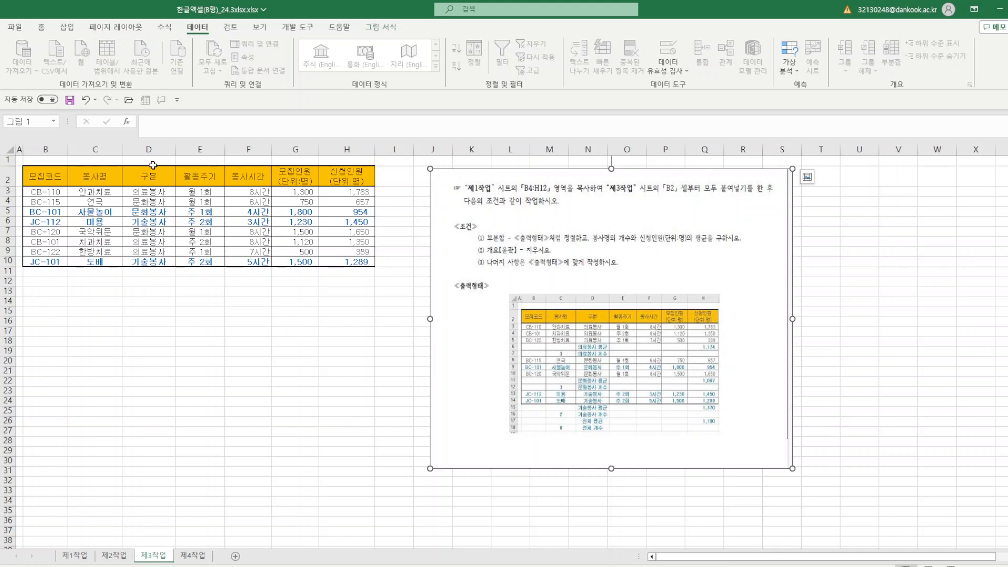
# - Sort the newly pasted table by 구분 in descending order
pyautogui.click(148, 174)
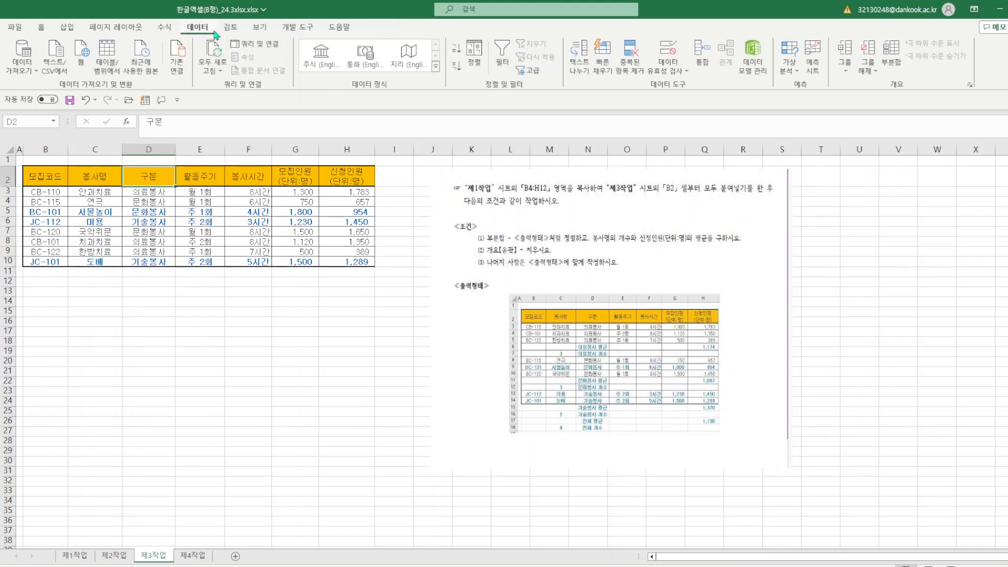
pyautogui.click(456, 66)
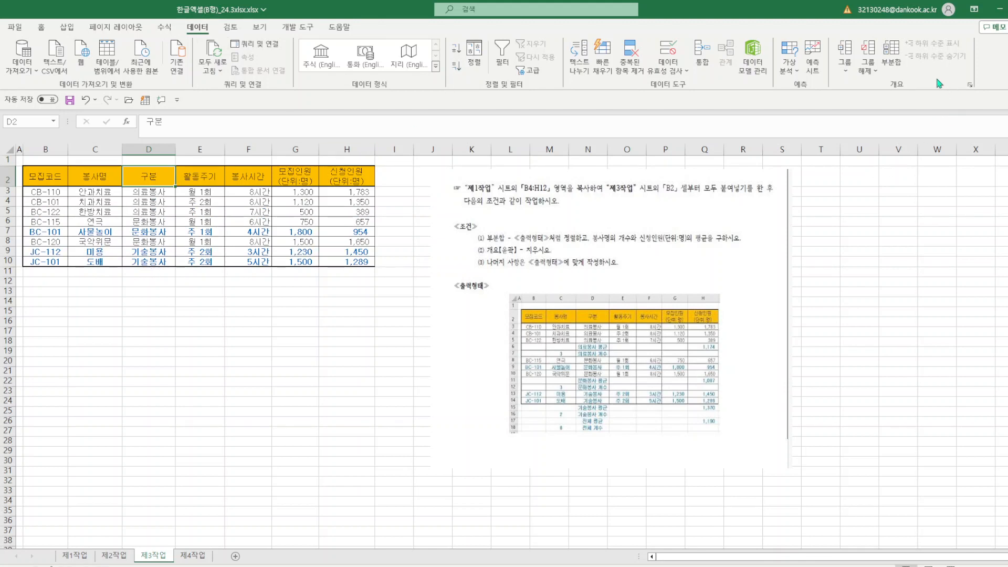
# - Add a subtotal grouped by 구분 using the 개수 function on 봉사명, and autofit the width of column D
pyautogui.click(890, 55)
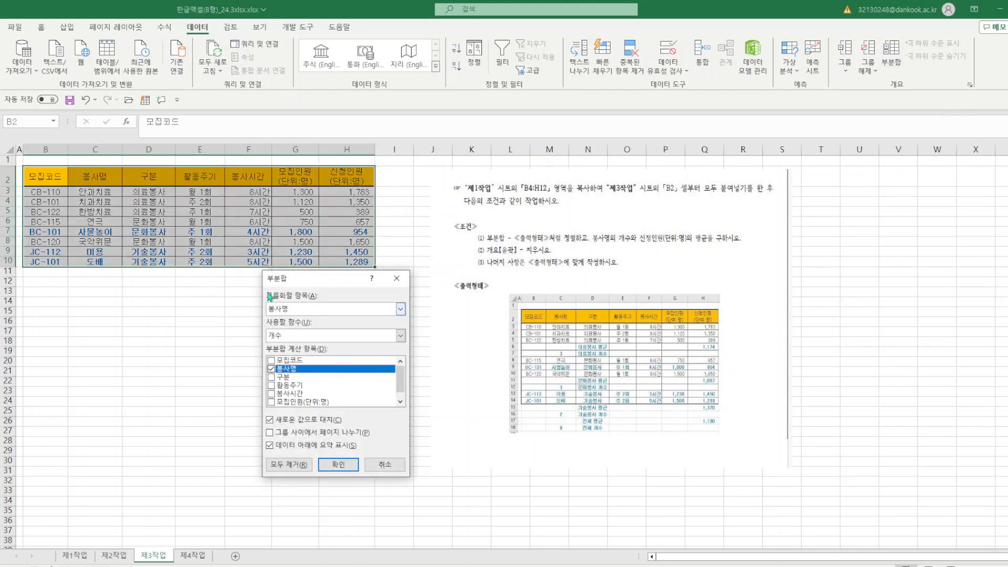
pyautogui.click(400, 309)
pyautogui.click(291, 337)
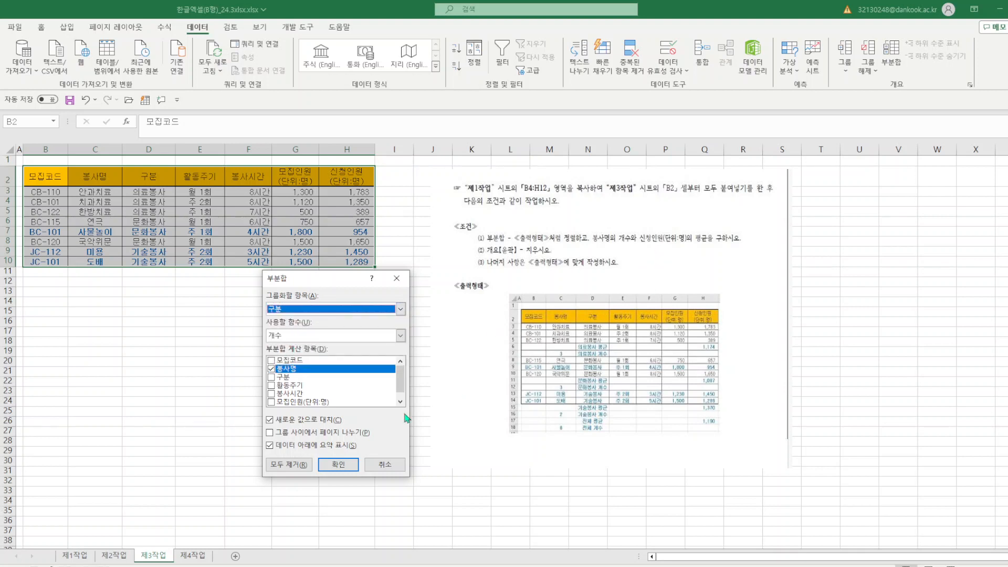
pyautogui.click(272, 369)
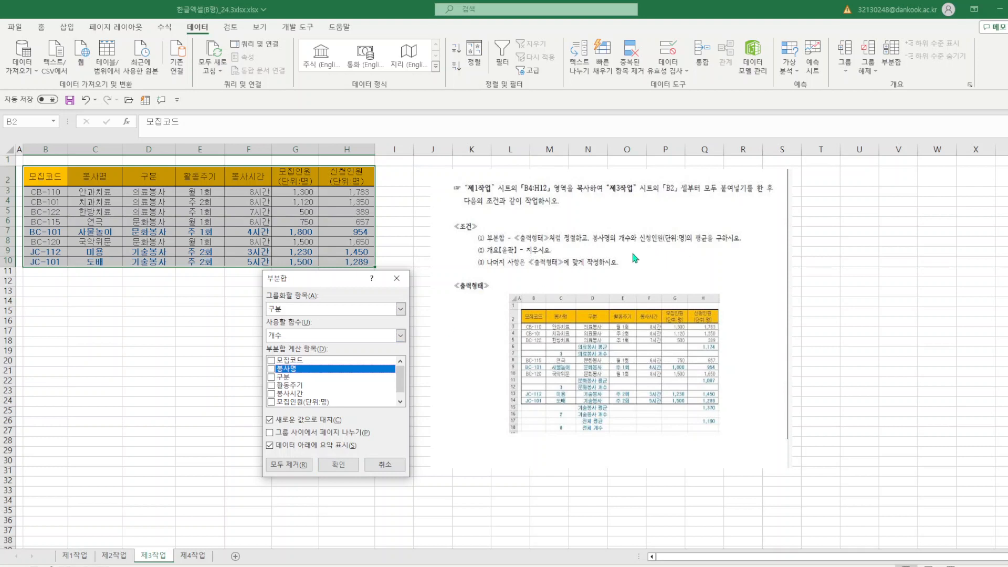
pyautogui.click(270, 370)
pyautogui.click(332, 466)
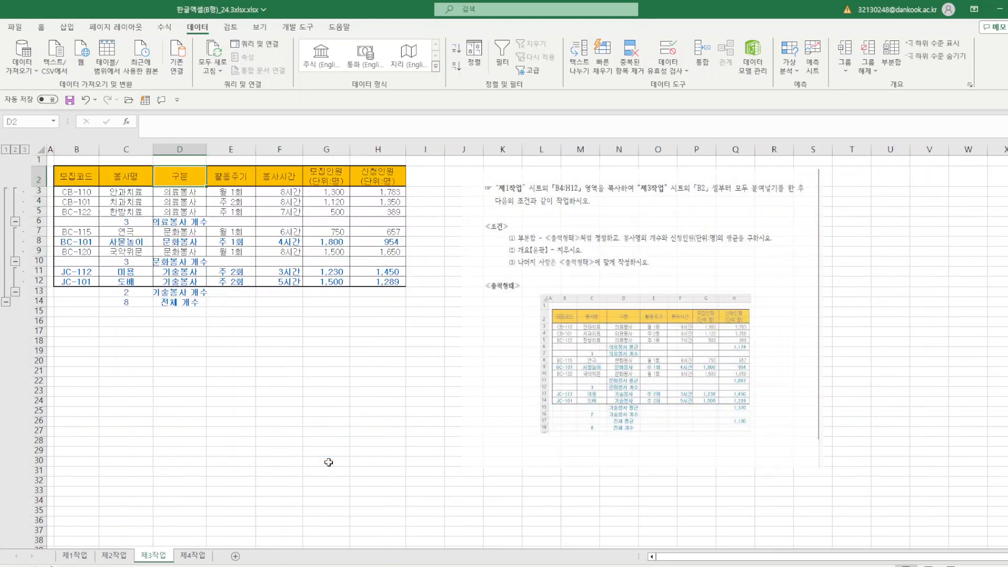
pyautogui.doubleClick(206, 150)
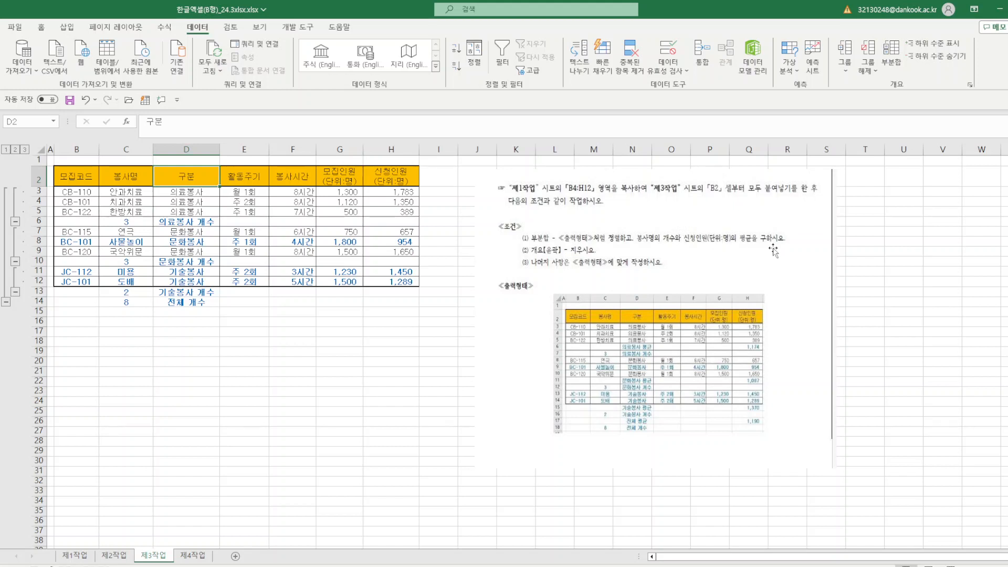
# - Add a second subtotal grouped by 구분 using the 평균 function on 신청인원(단위:명), without replacing the existing count subtotals
pyautogui.click(889, 60)
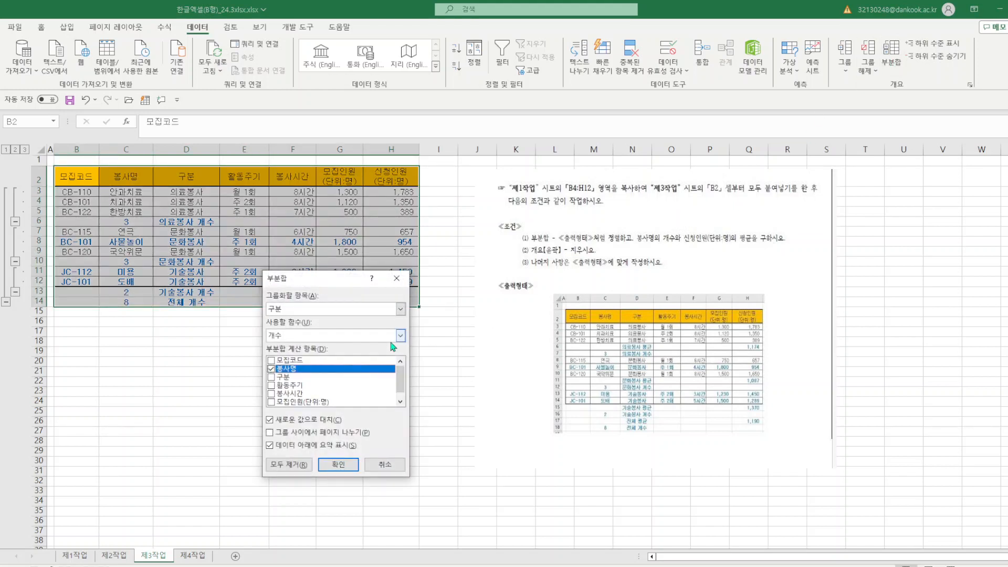
pyautogui.click(402, 336)
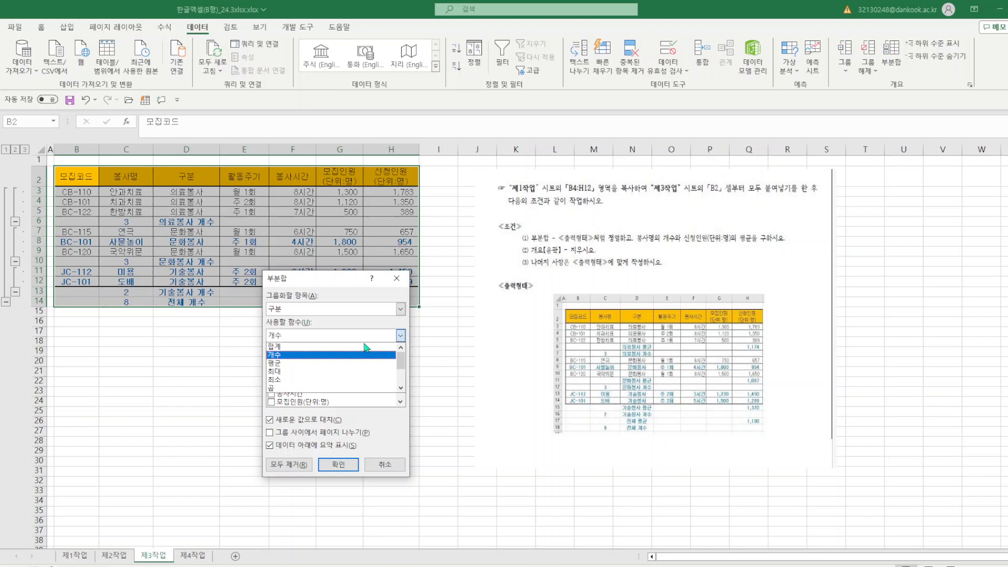
pyautogui.click(293, 371)
pyautogui.click(272, 370)
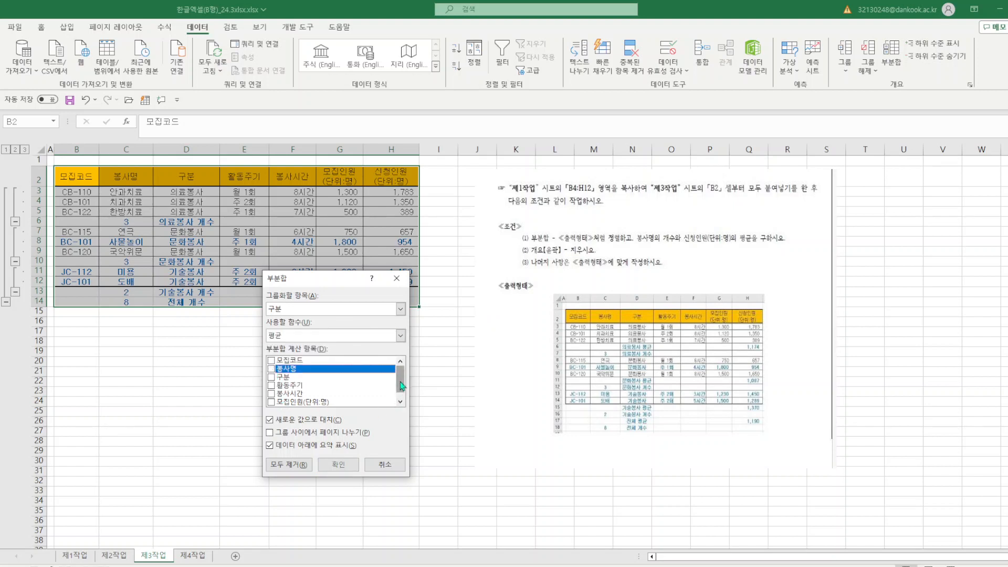
pyautogui.scroll(-1, 399, 388)
pyautogui.click(279, 404)
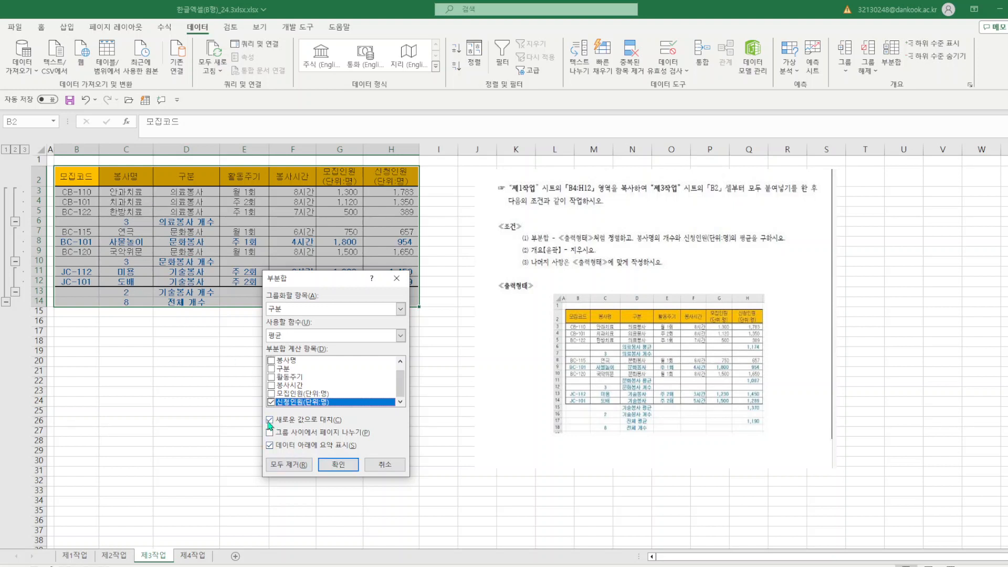
pyautogui.click(269, 420)
pyautogui.click(334, 465)
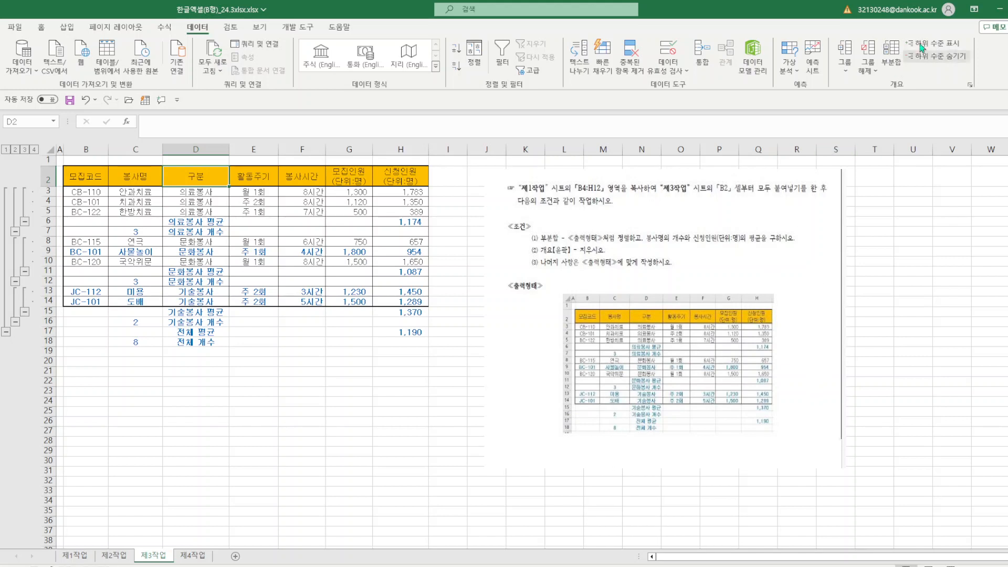
# - Review the subtotal settings without changing them and save the workbook
pyautogui.click(891, 58)
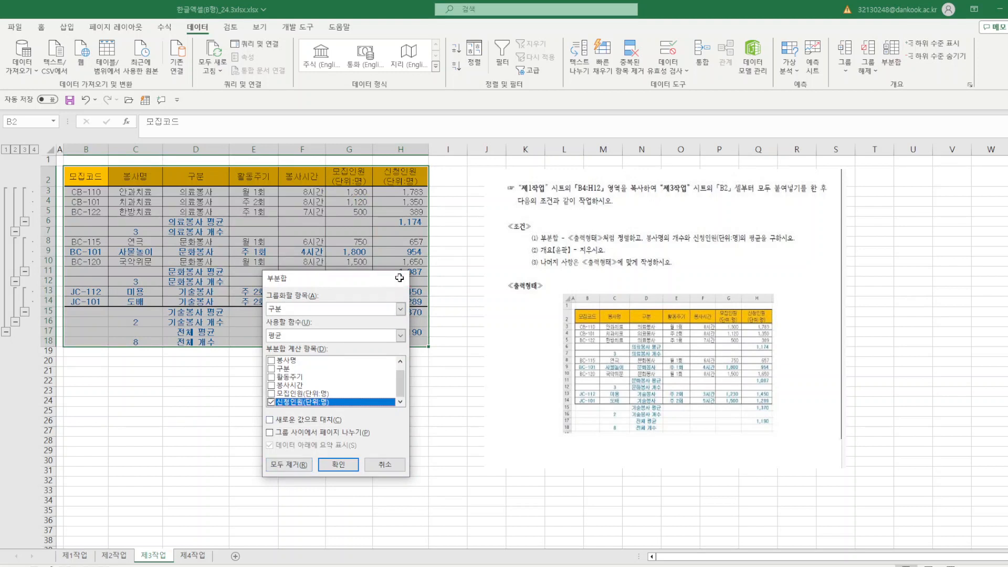
pyautogui.click(397, 278)
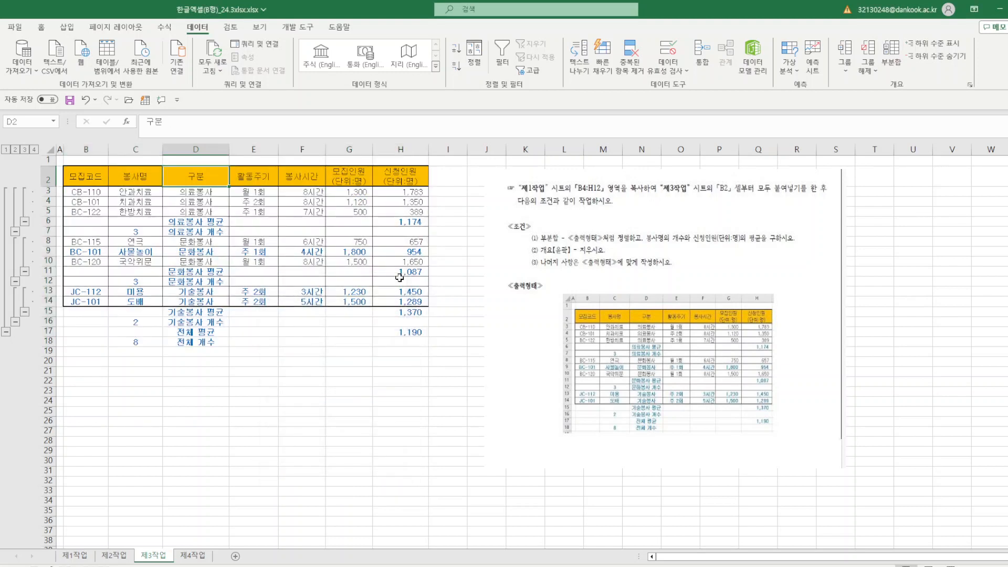
pyautogui.click(69, 100)
# - Insert a 2-D clustered column chart from the 봉사명, 봉사시간 and 신청인원 data (C4:C12, F4:F12, H4:H12) of 제1작업
pyautogui.click(193, 555)
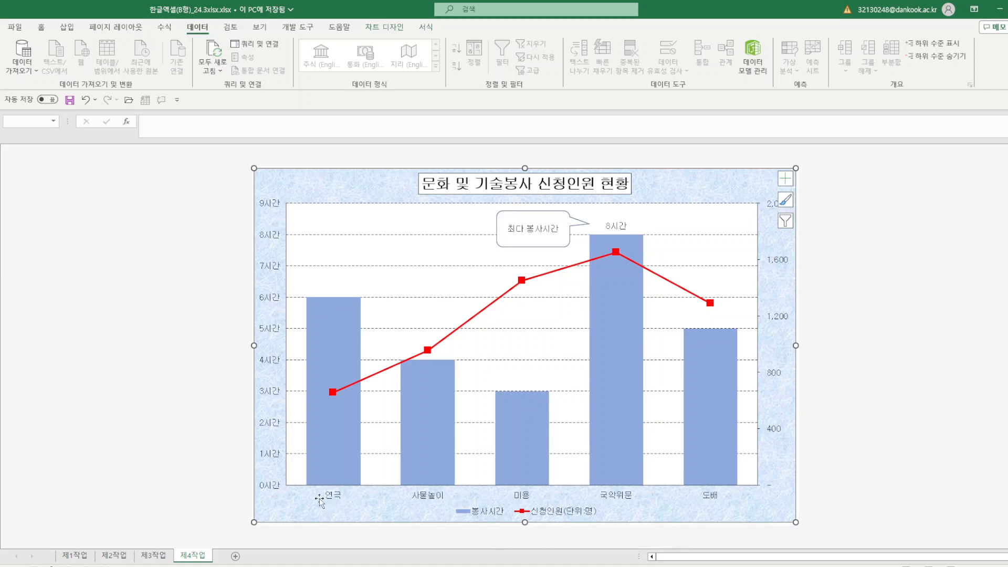
pyautogui.click(77, 558)
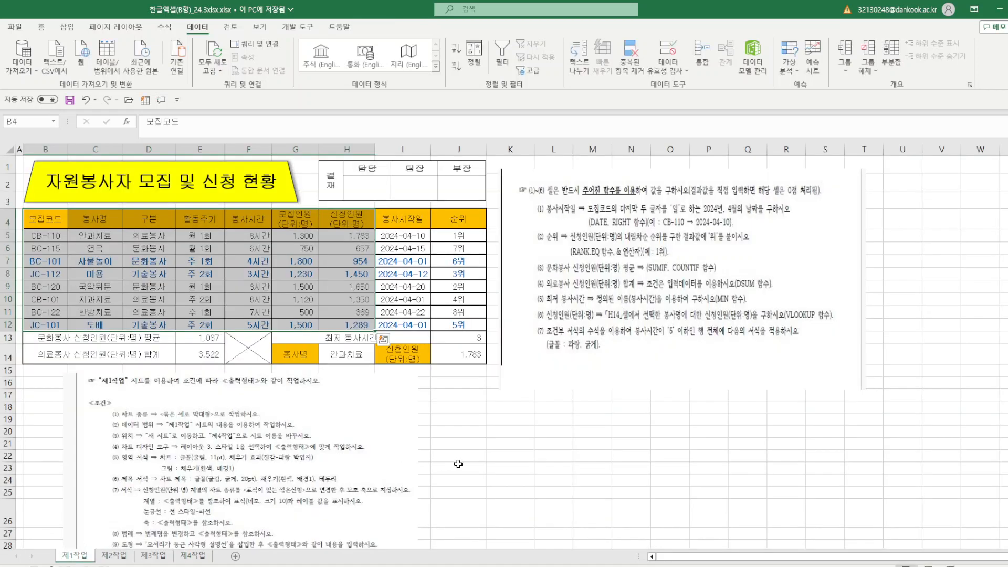
pyautogui.click(484, 447)
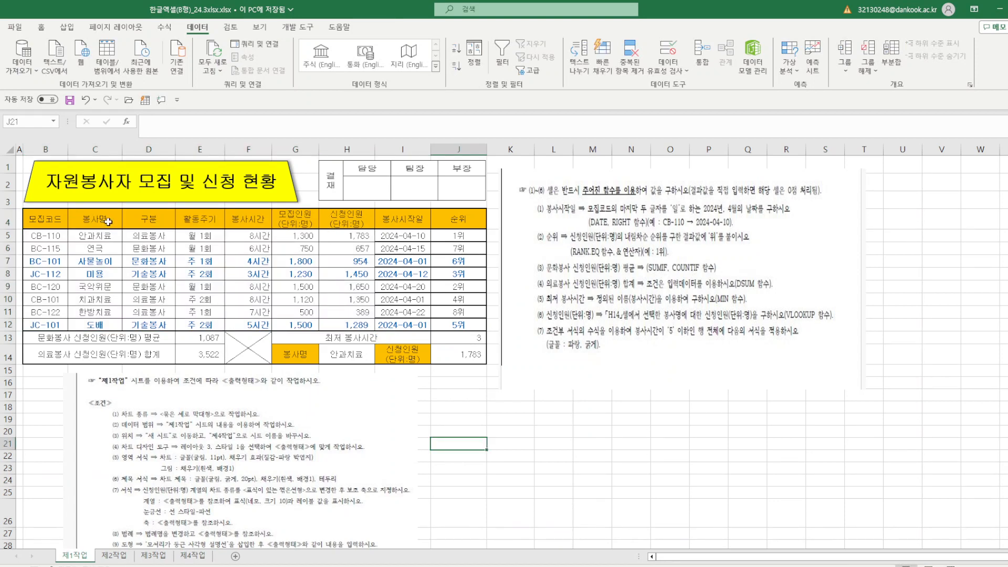
pyautogui.moveTo(108, 222); pyautogui.dragTo(99, 325)
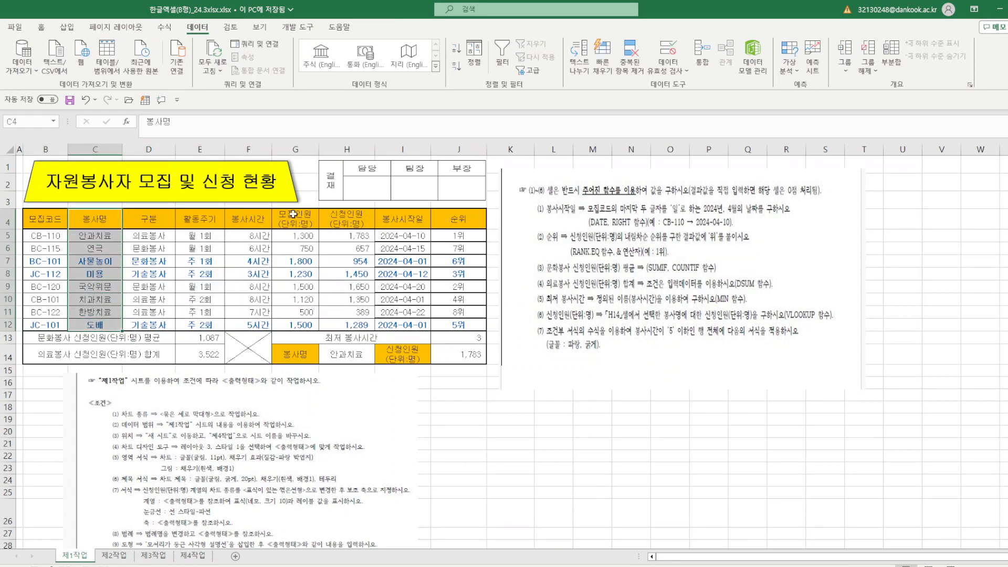
pyautogui.moveTo(255, 218); pyautogui.dragTo(253, 321)
pyautogui.moveTo(353, 217); pyautogui.dragTo(354, 322)
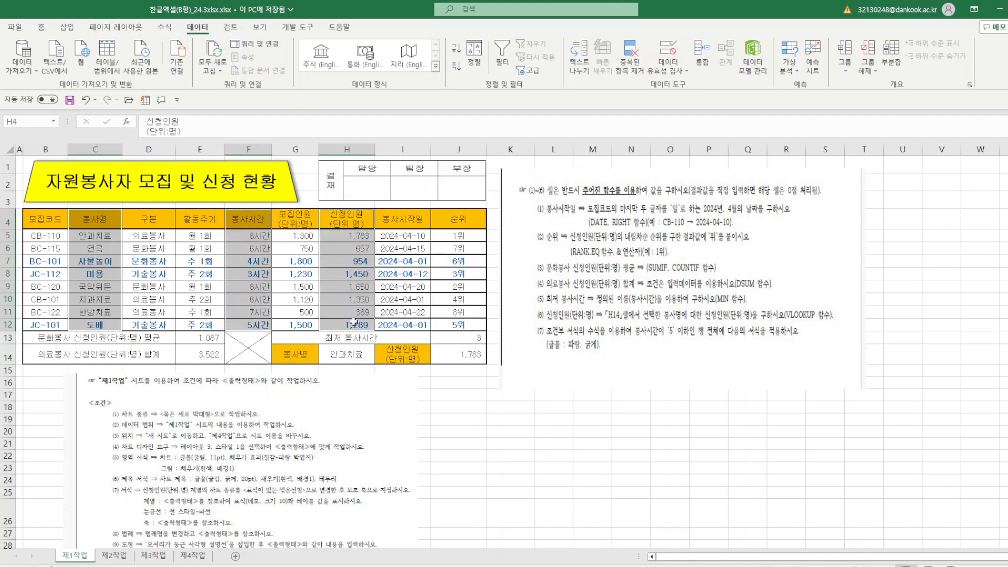
pyautogui.click(69, 30)
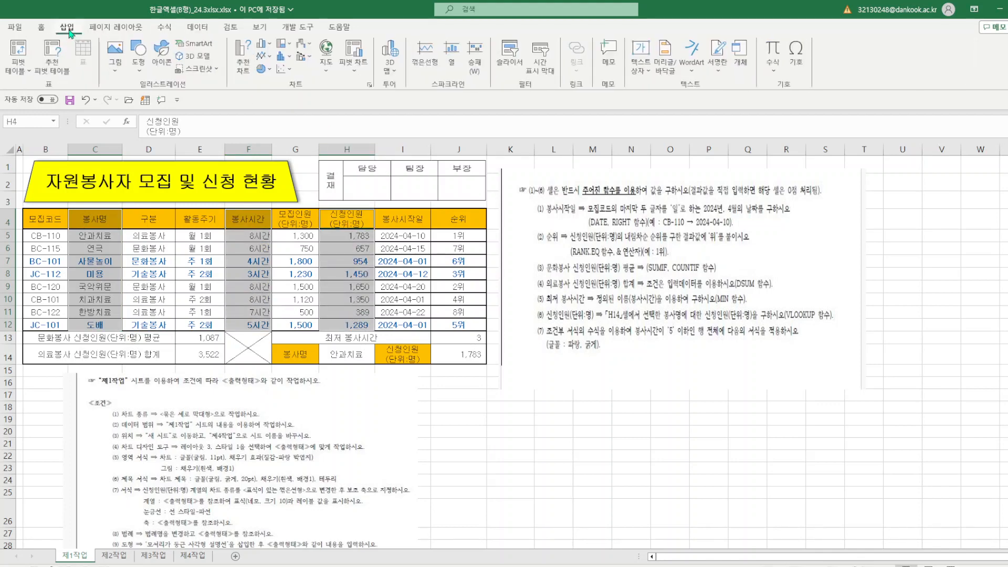
pyautogui.click(262, 43)
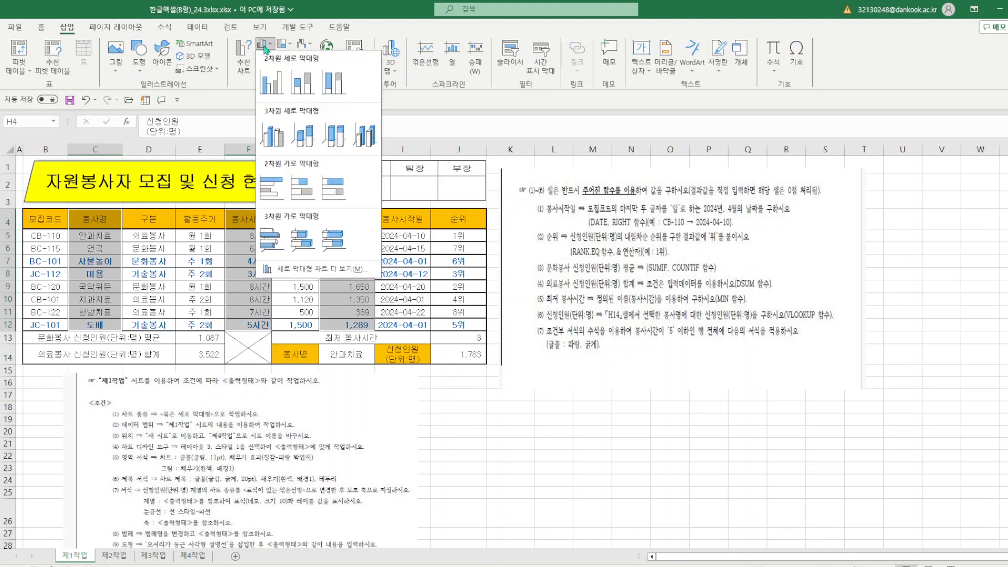
pyautogui.click(272, 81)
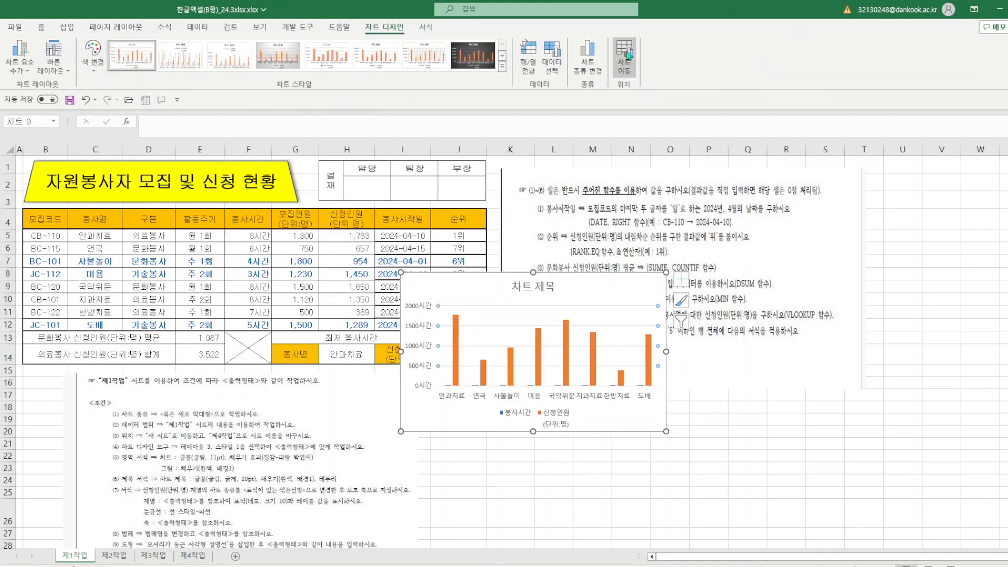
# - Move the chart to a new sheet named 제4작업1 and place that sheet after 제4작업
pyautogui.click(624, 58)
pyautogui.click(258, 368)
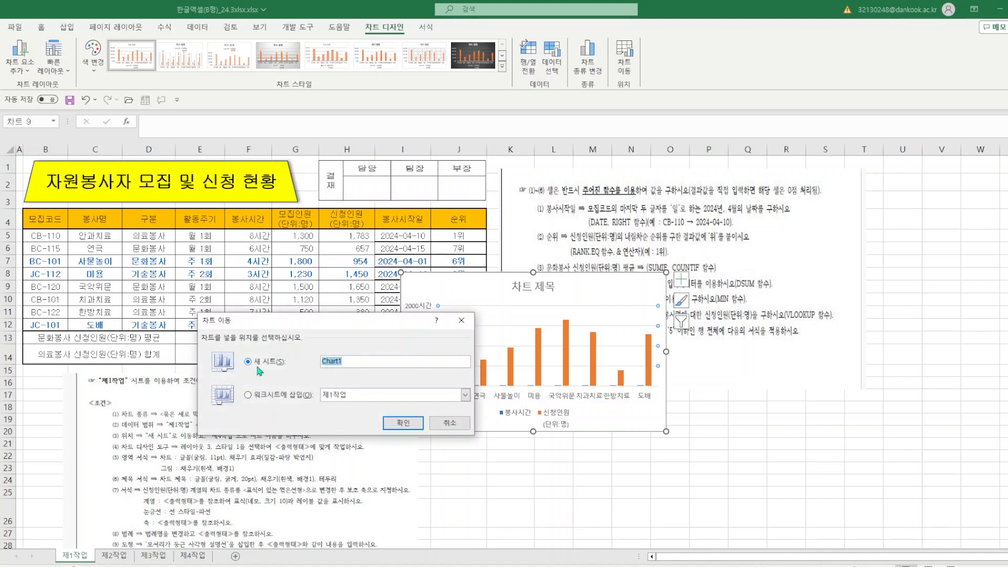
pyautogui.write('제4작업1')
pyautogui.click(402, 425)
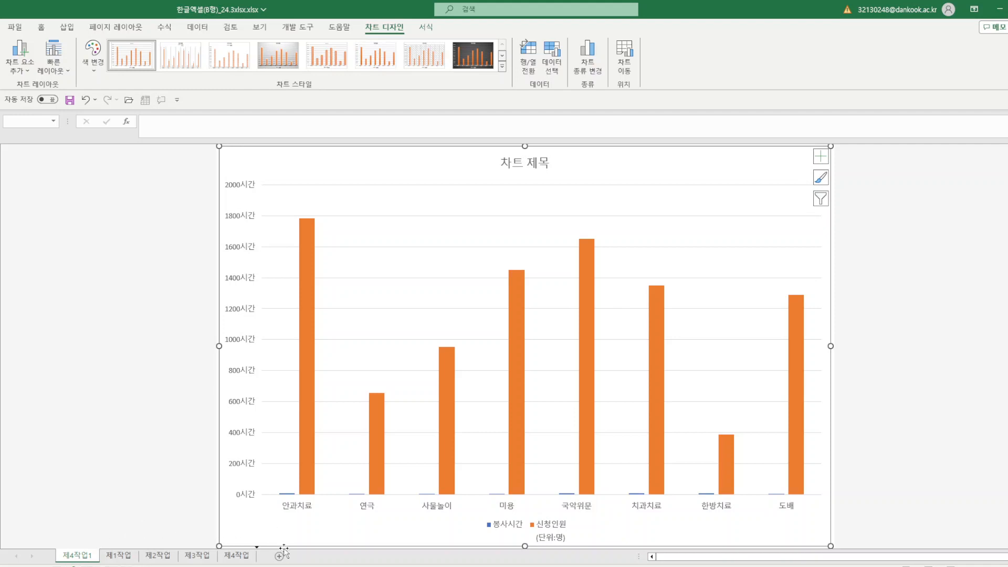
pyautogui.moveTo(283, 552); pyautogui.dragTo(285, 553)
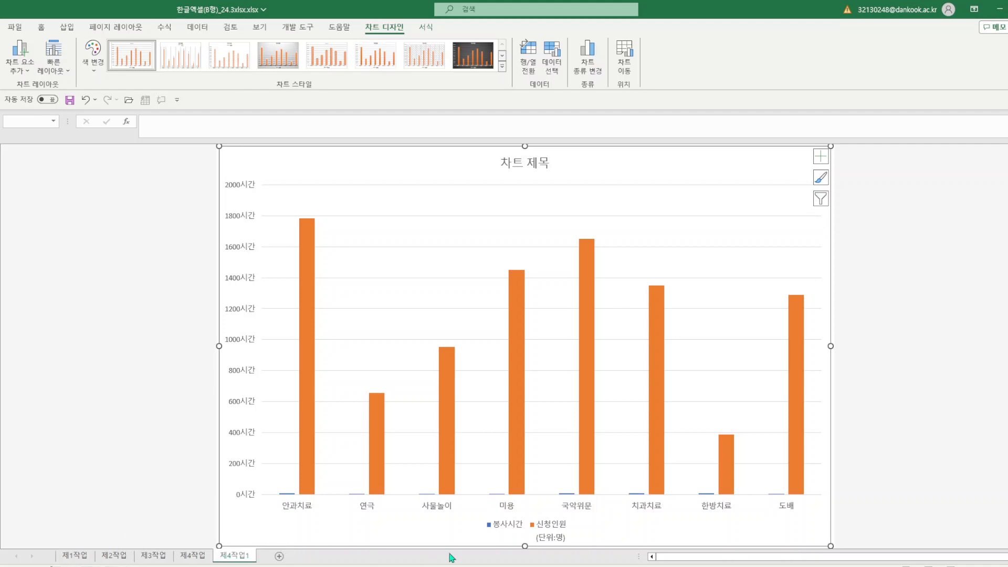
# - Check the chart instructions on 제1작업 and apply quick layout 레이아웃 3 to the 제4작업1 chart
pyautogui.click(74, 555)
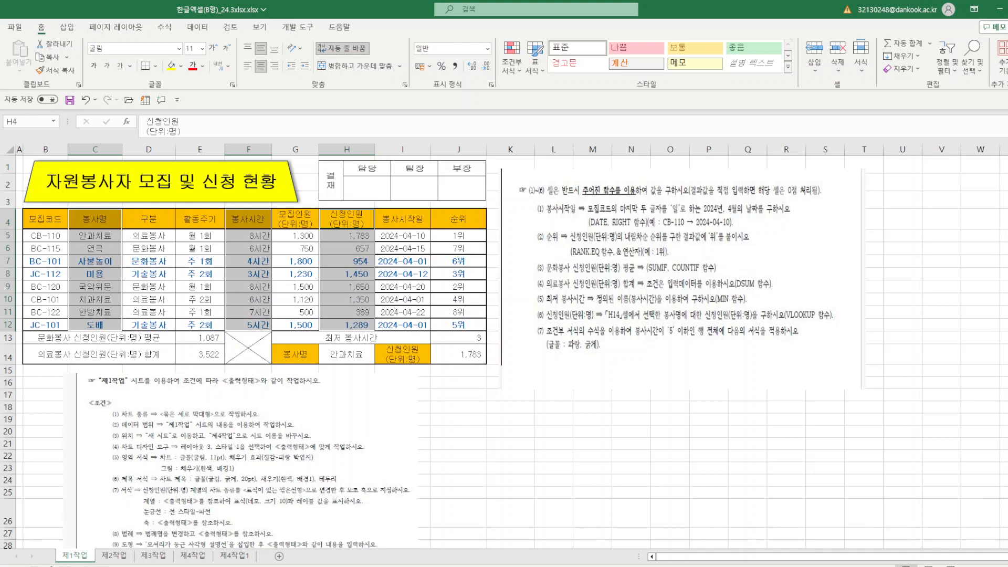
pyautogui.click(245, 560)
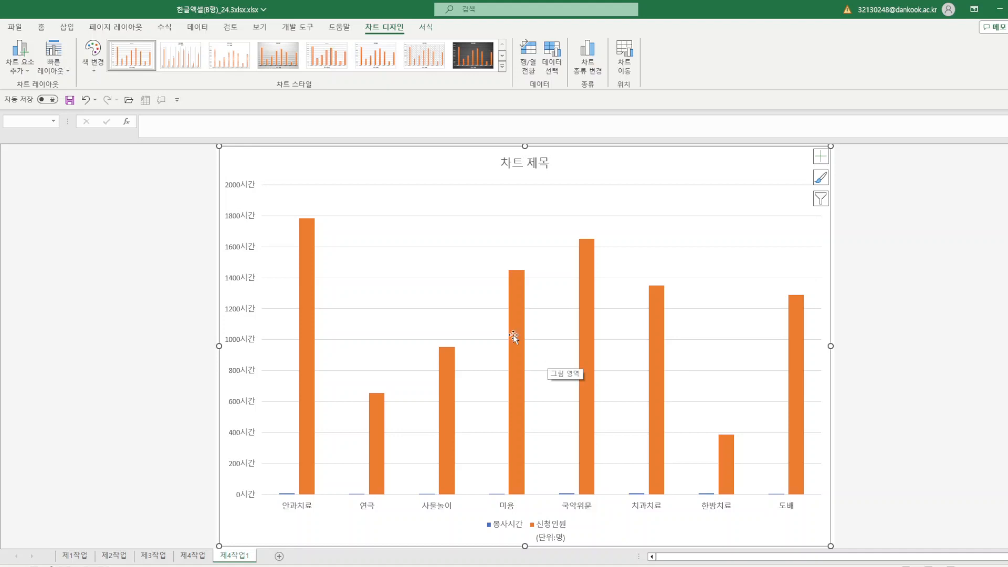
pyautogui.click(59, 75)
pyautogui.click(112, 97)
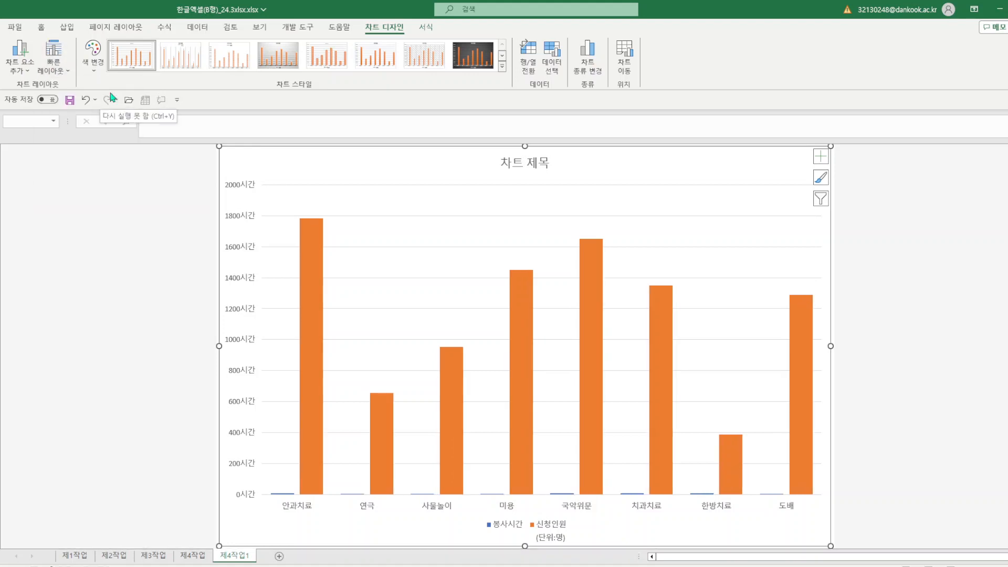
# - Set the font of the whole chart to 굴림 at 11 pt
pyautogui.click(41, 29)
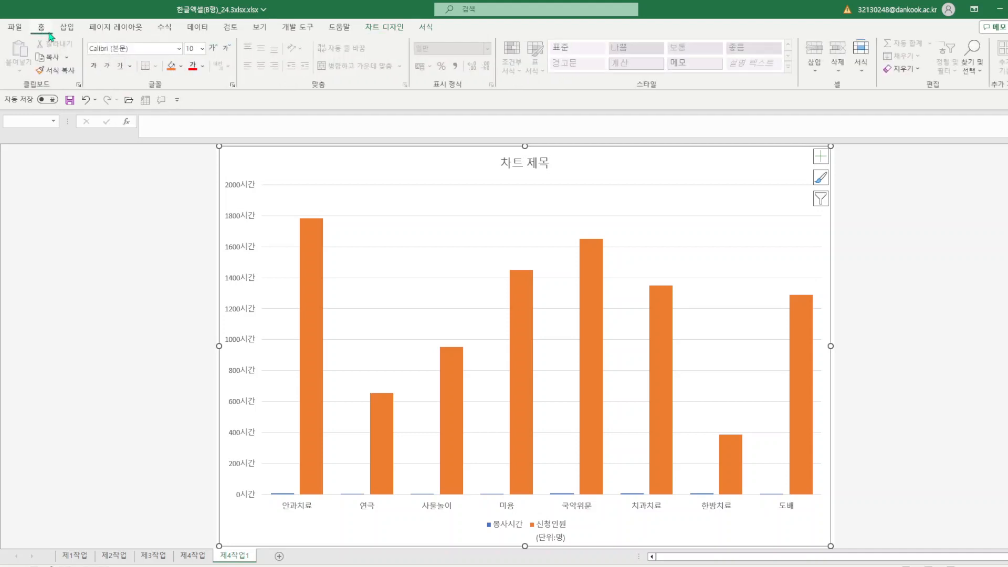
pyautogui.click(136, 49)
pyautogui.write('ㄱ')
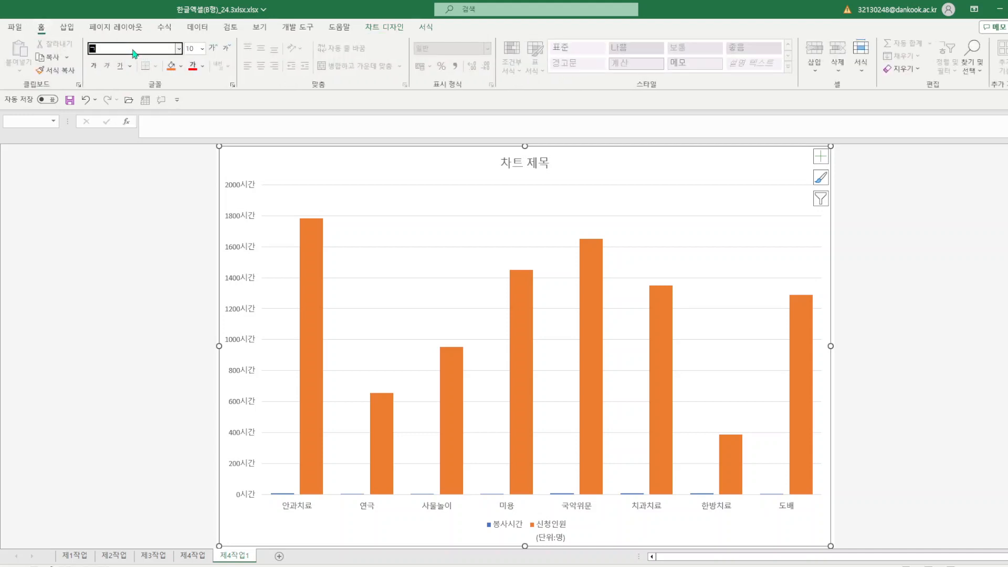
pyautogui.write('굴림')
pyautogui.press('Return')
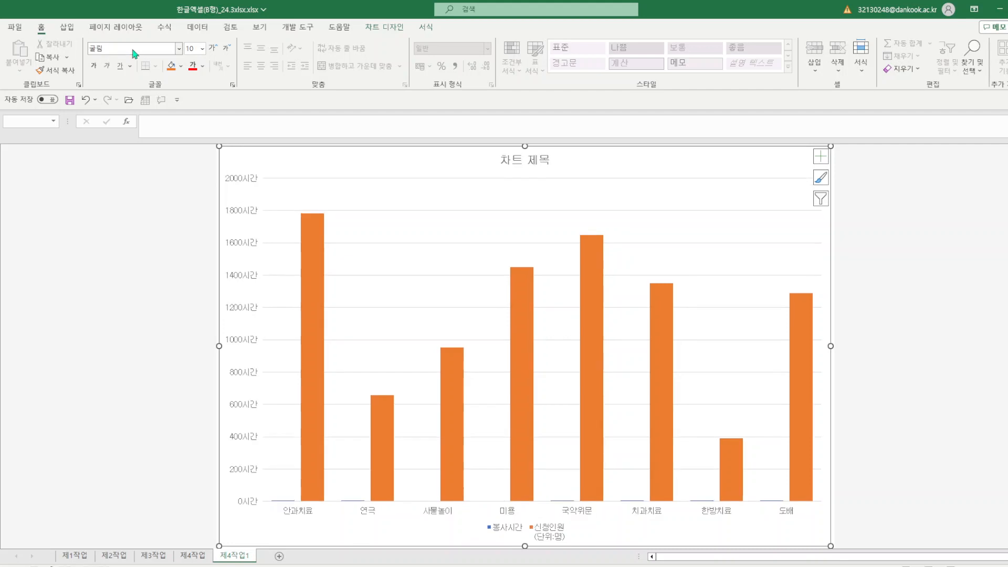
pyautogui.click(202, 48)
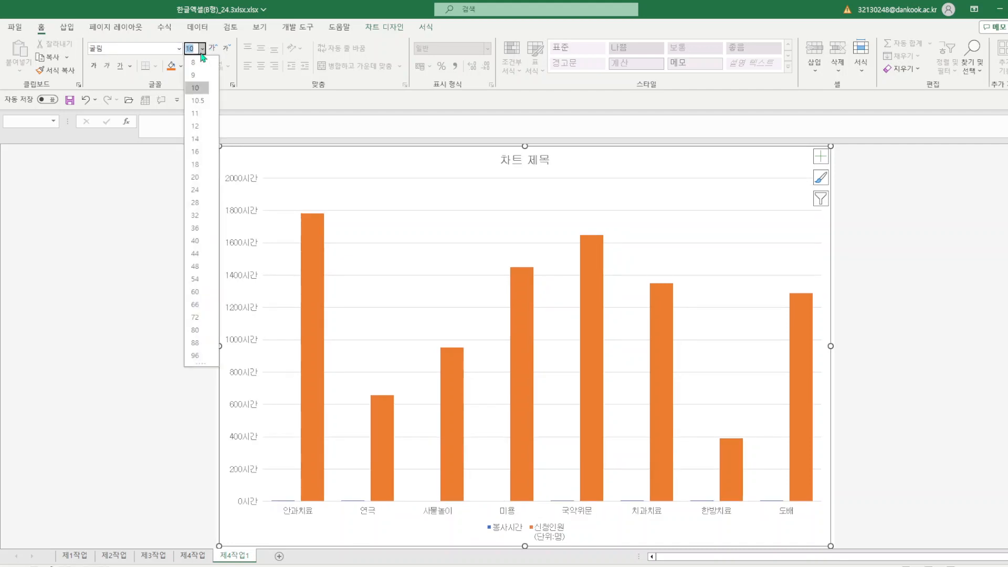
pyautogui.click(207, 116)
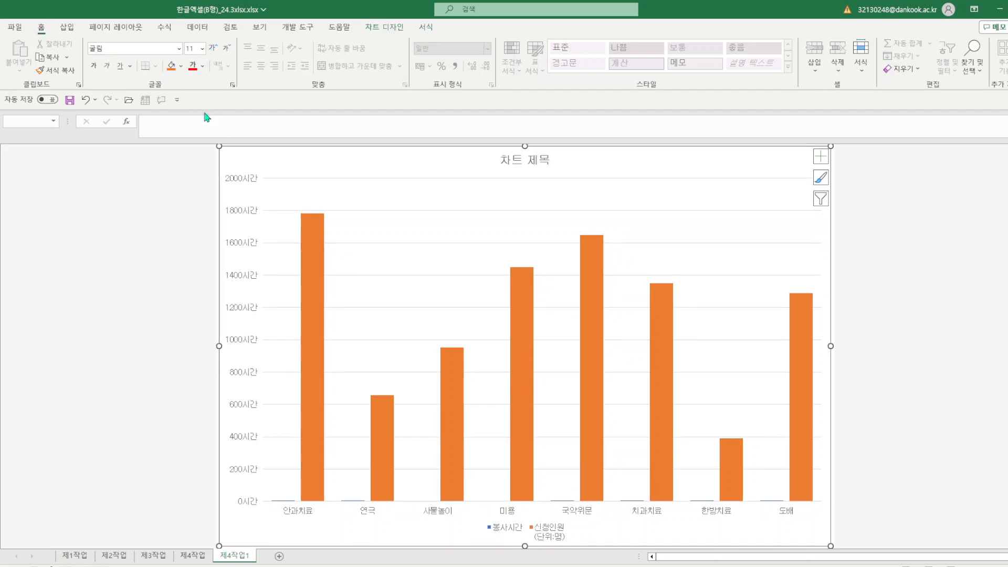
# - Fill the chart area with the 파랑 박엽지 (blue tissue paper) texture
pyautogui.rightClick(737, 538)
pyautogui.click(777, 512)
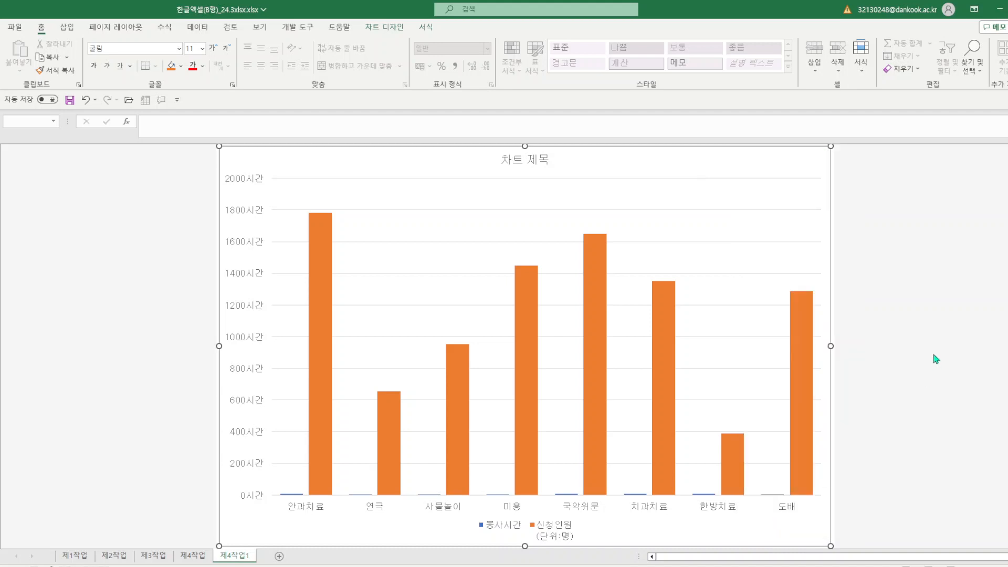
pyautogui.click(957, 222)
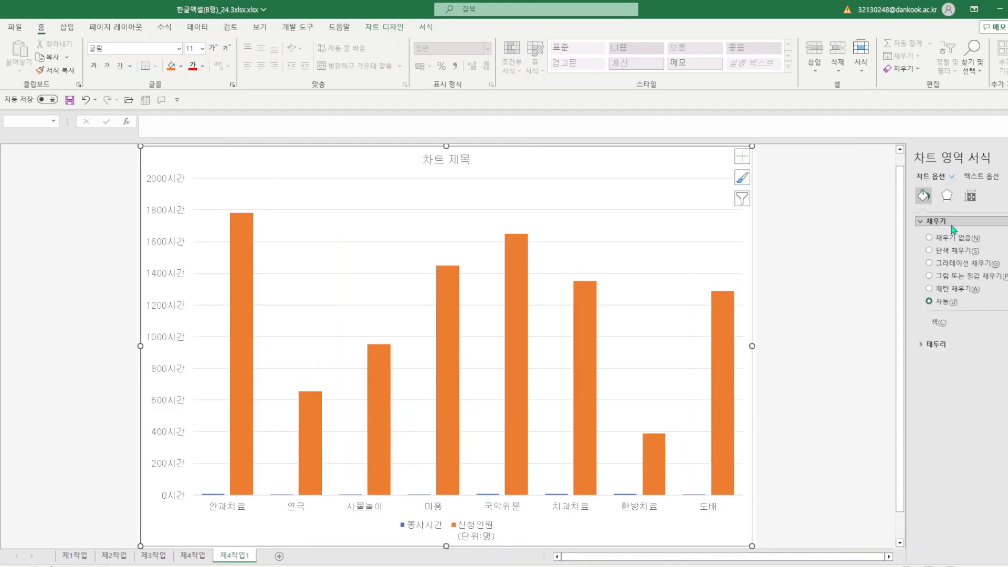
pyautogui.click(991, 279)
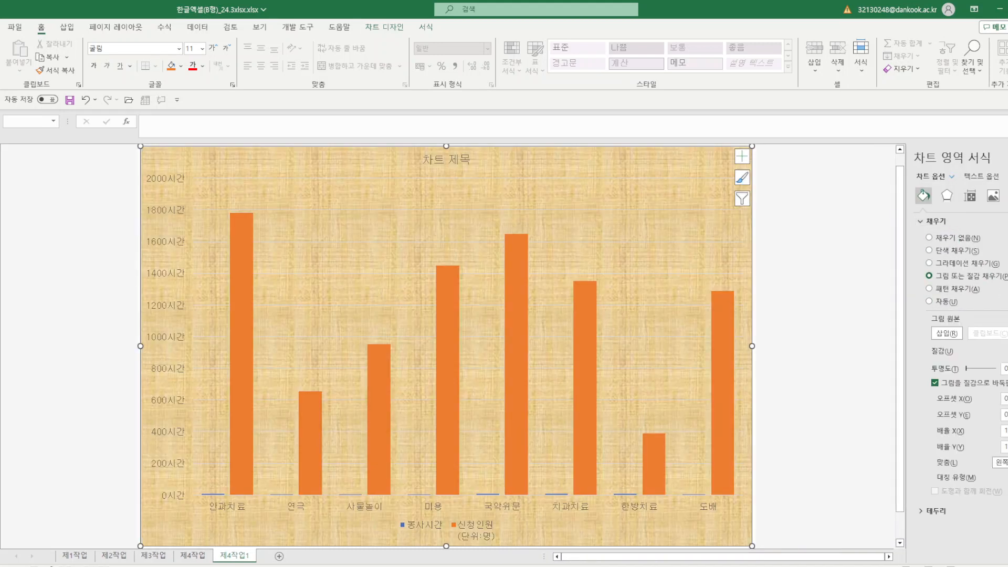
pyautogui.click(987, 351)
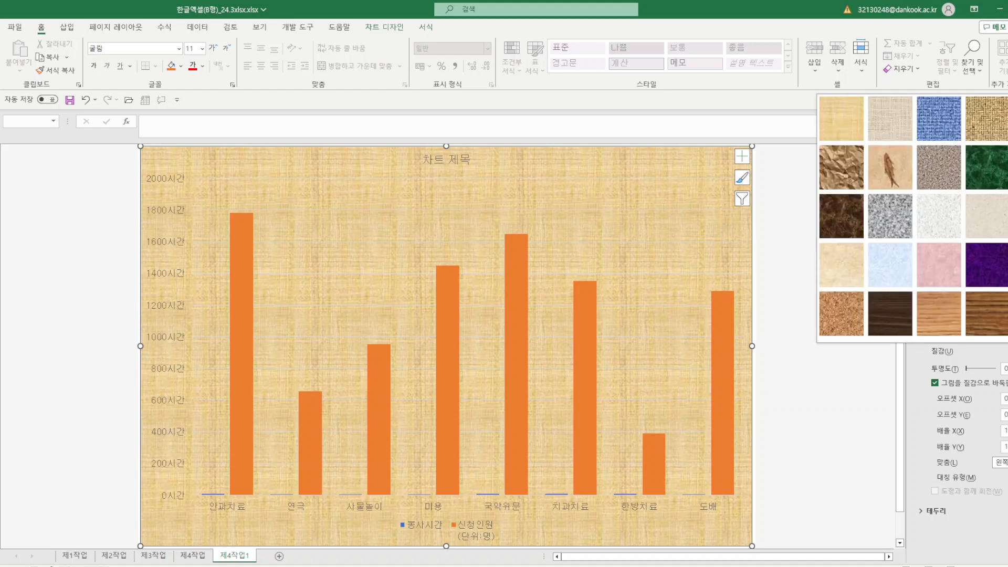
pyautogui.click(890, 280)
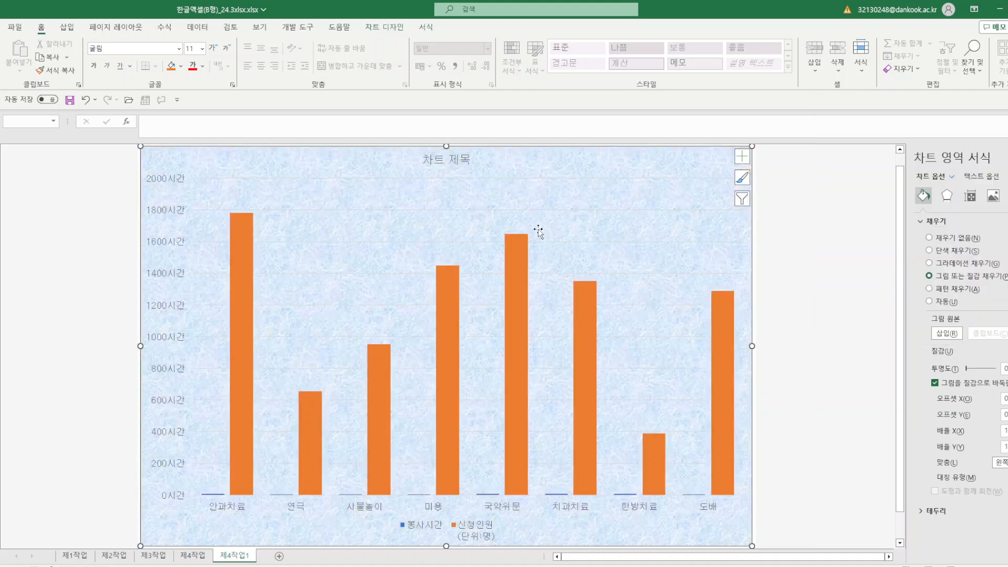
# - Fill the chart's plot area with solid white (흰색, 배경1)
pyautogui.rightClick(538, 231)
pyautogui.click(553, 198)
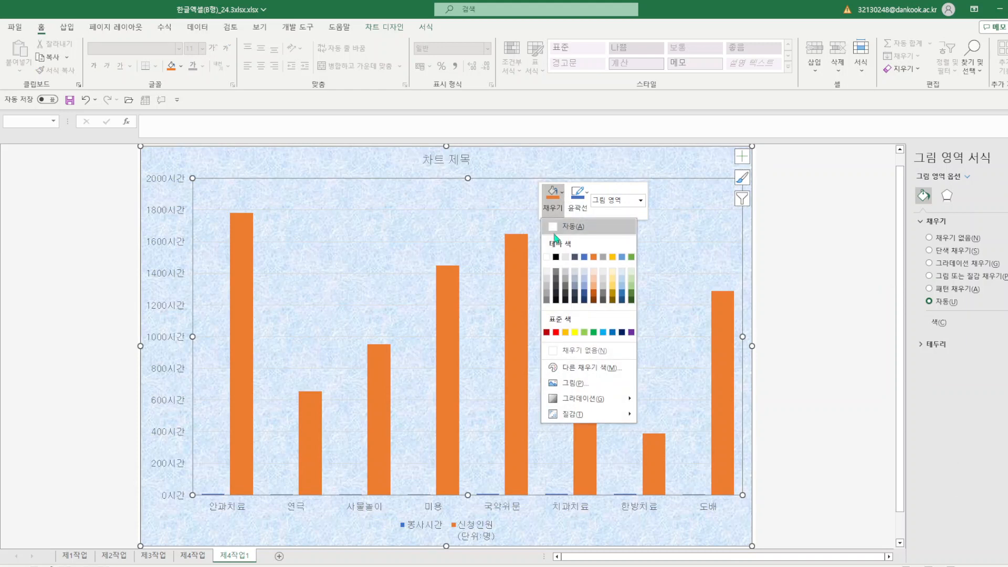
pyautogui.click(547, 257)
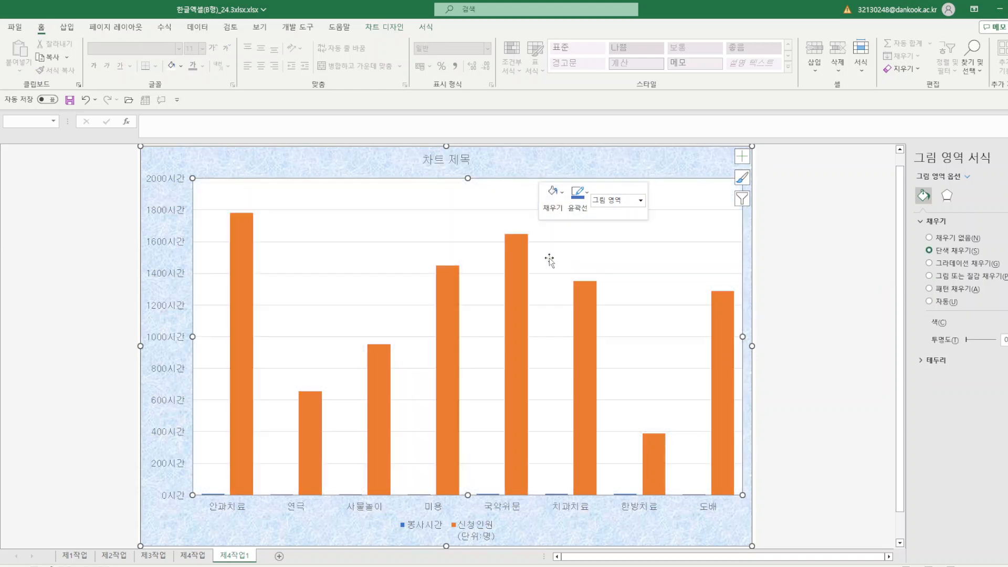
# - Format the chart's major gridlines as solid-fill lines with a dashed style and a dark colour, and save the workbook
pyautogui.rightClick(701, 213)
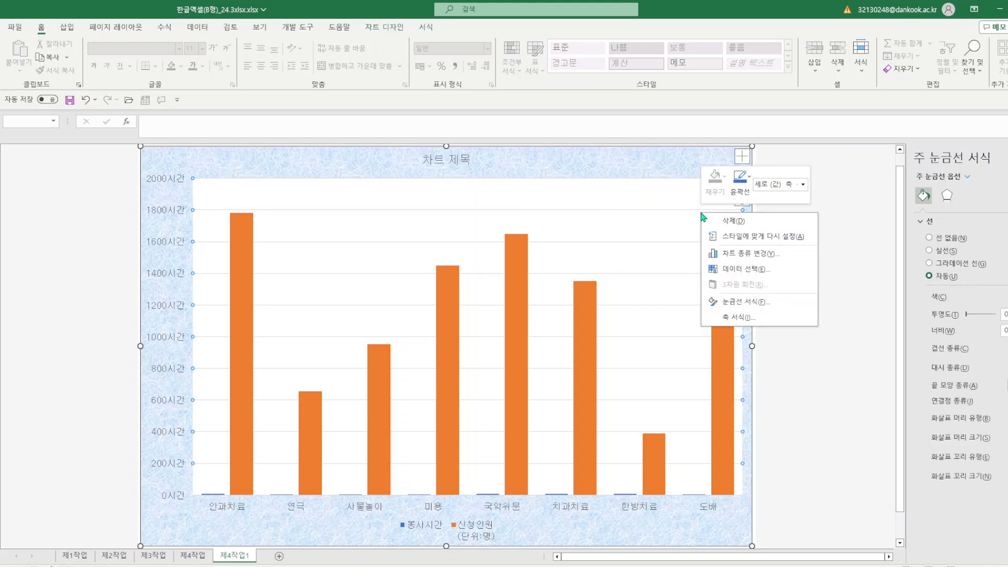
pyautogui.click(741, 302)
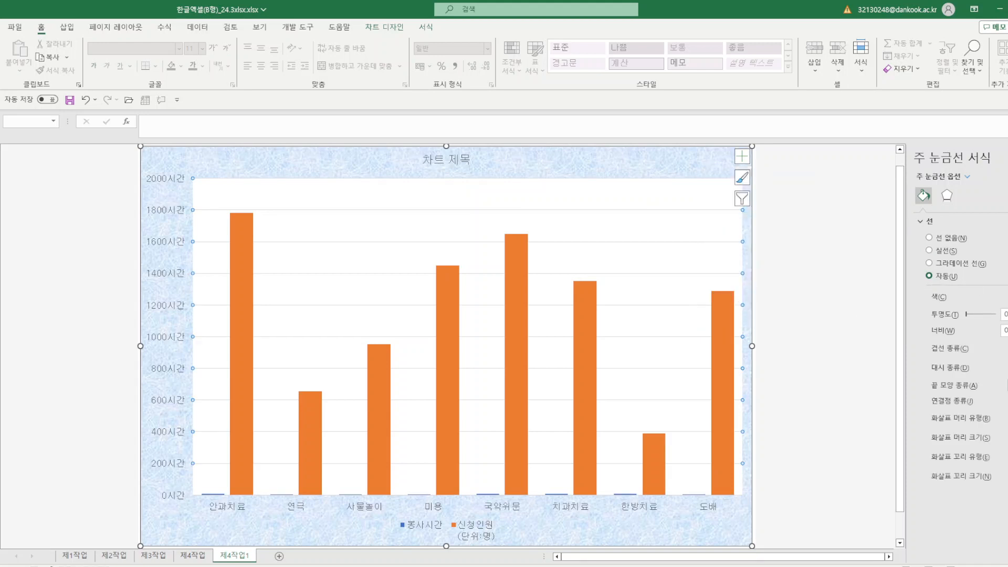
pyautogui.click(1006, 386)
pyautogui.click(1006, 407)
pyautogui.click(1006, 297)
pyautogui.click(986, 330)
pyautogui.click(70, 99)
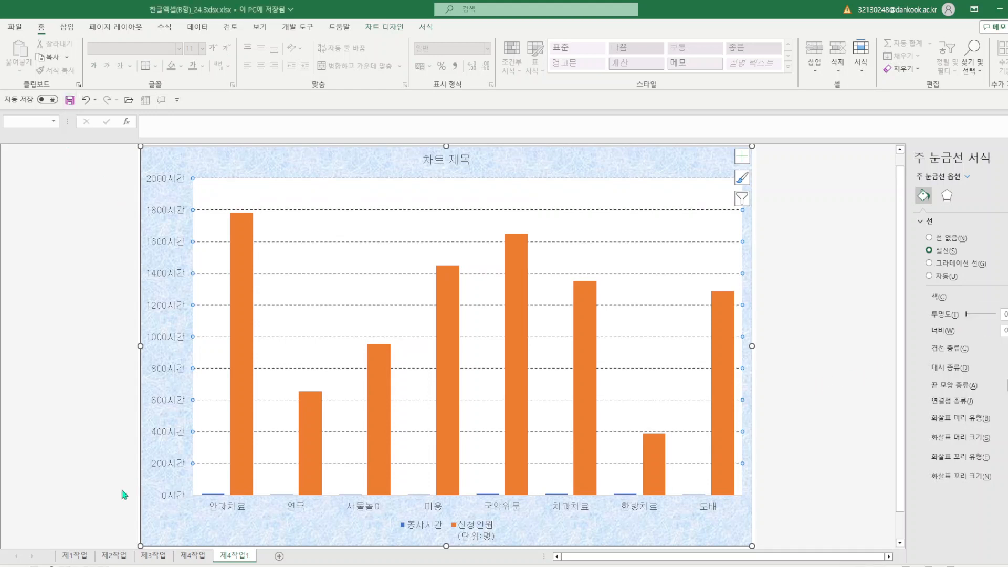
# - Replace the chart title text with "문화 및 기술봉사 신청인원 현황"
pyautogui.click(83, 550)
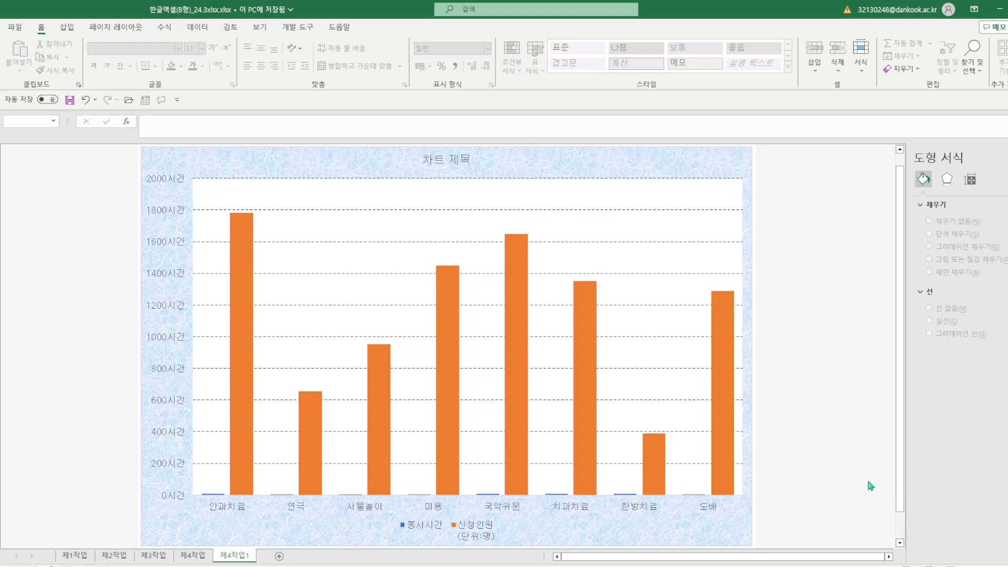
pyautogui.click(447, 159)
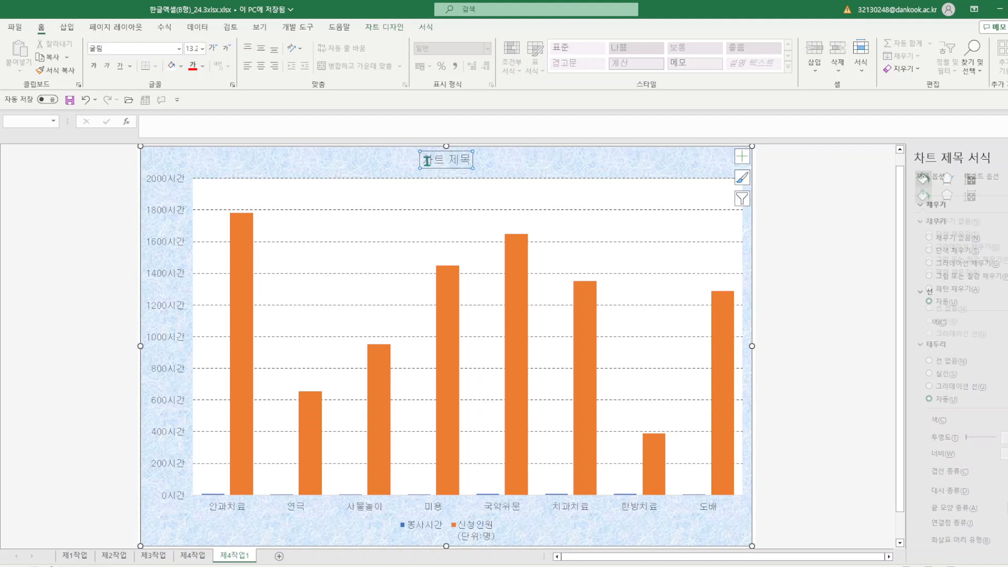
pyautogui.tripleClick(458, 161)
pyautogui.press('Delete')
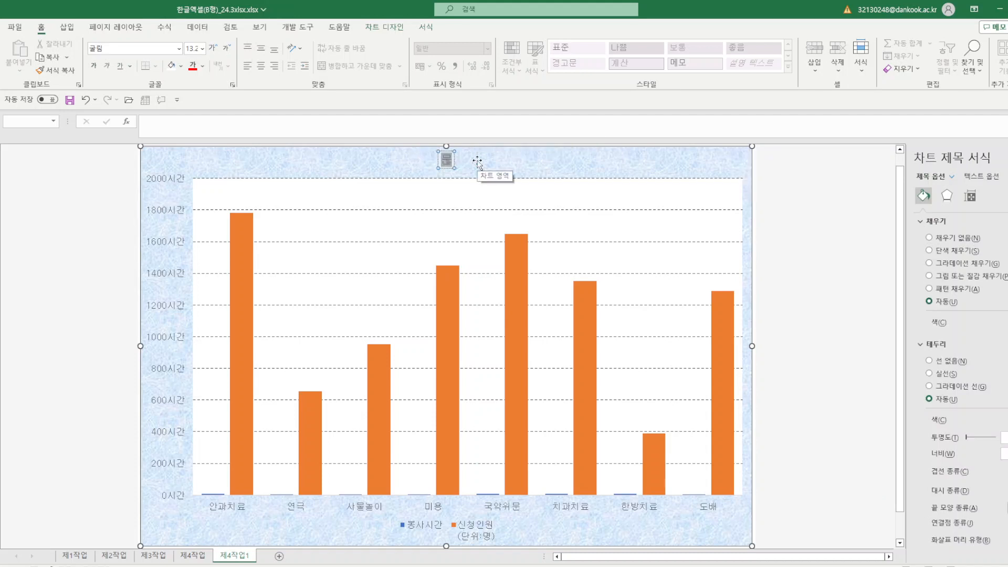
pyautogui.write('문화 및 기술')
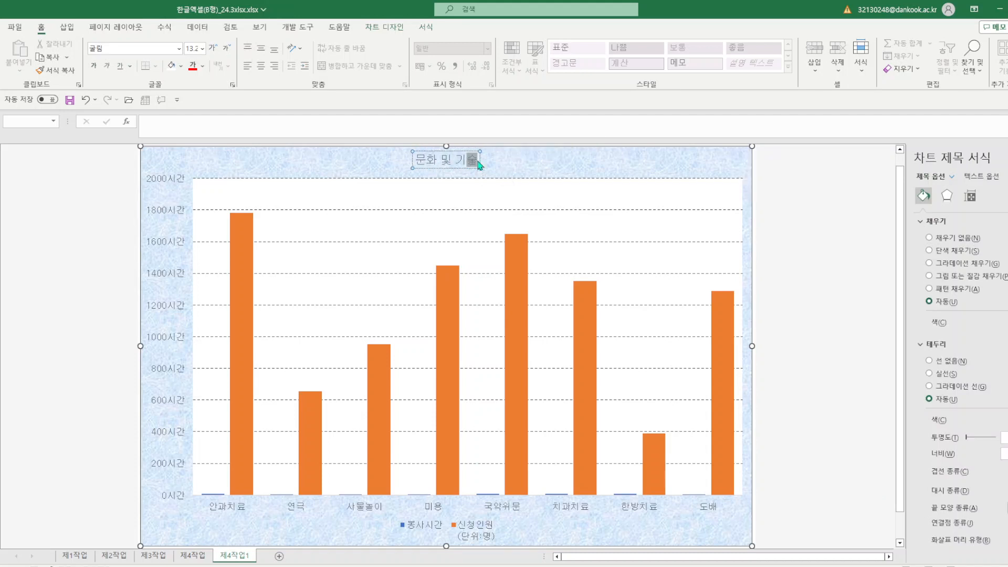
pyautogui.write('봉사신ㅊ')
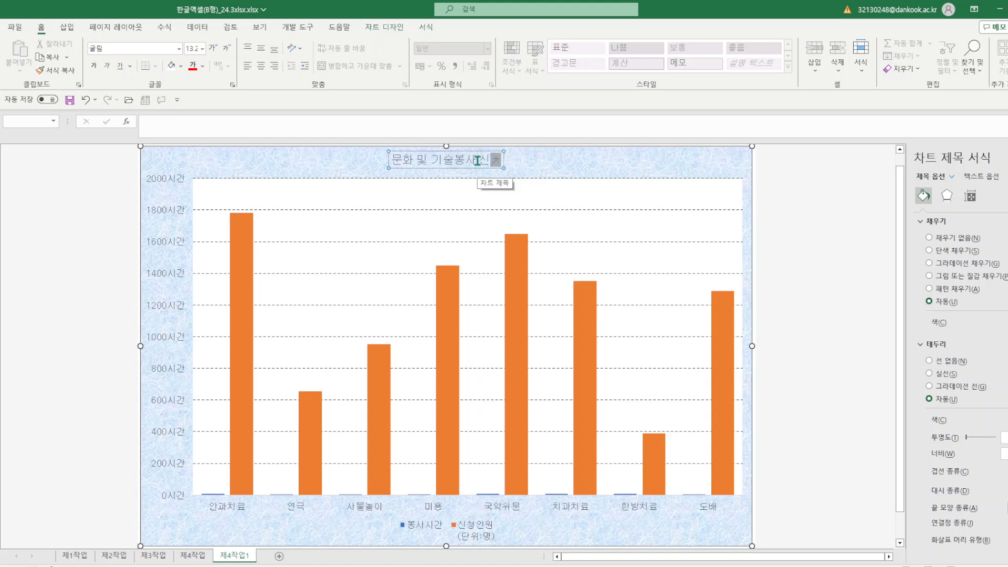
pyautogui.write('청ㅇ')
pyautogui.write('원 현황')
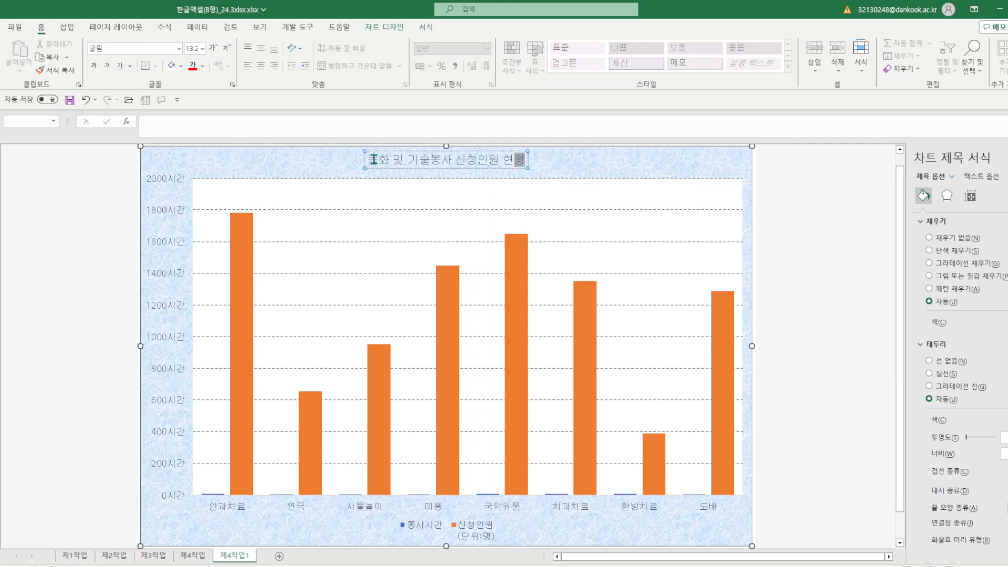
# - Make the entire chart title bold at 20 pt
pyautogui.moveTo(370, 159); pyautogui.dragTo(527, 159)
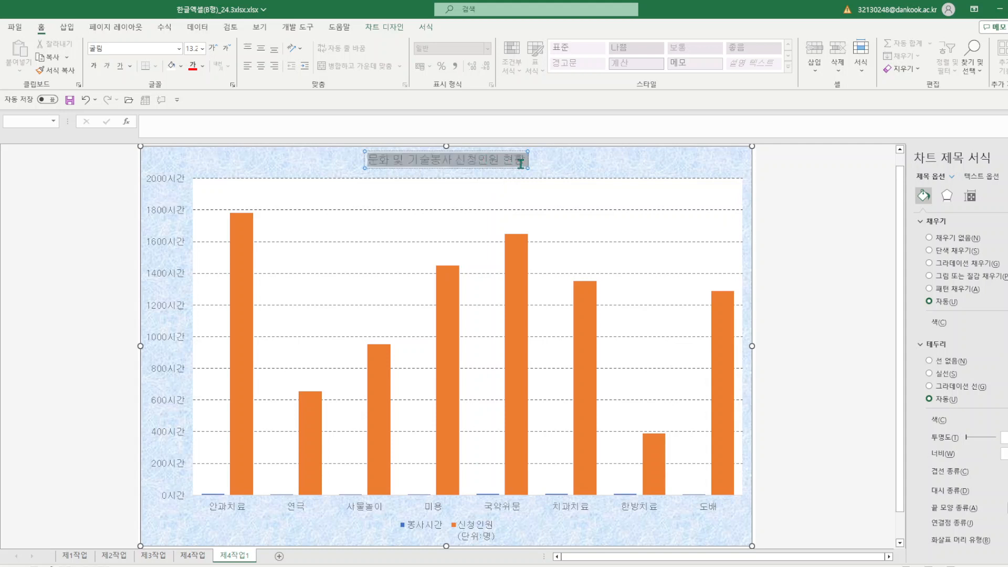
pyautogui.click(203, 48)
pyautogui.click(204, 182)
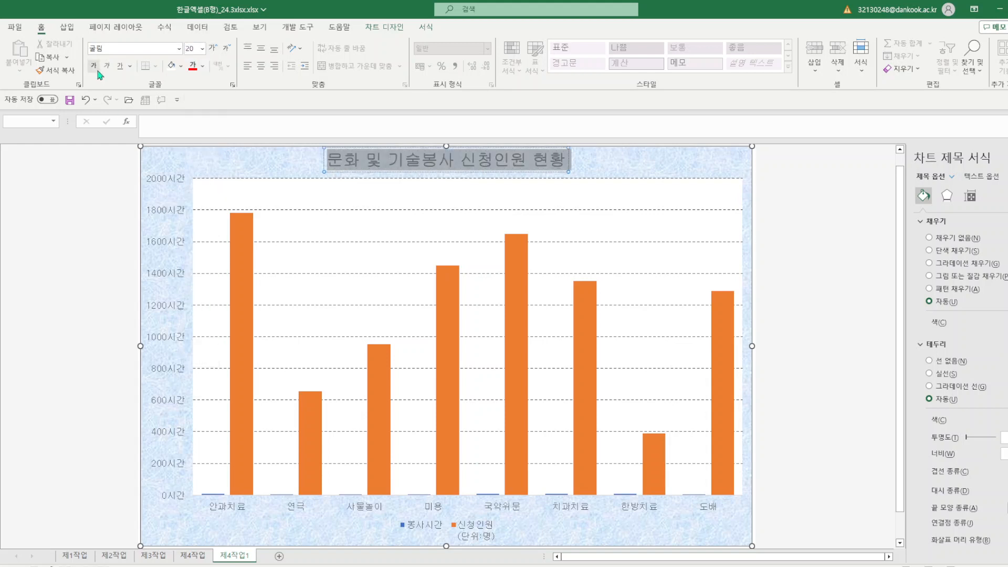
# - Fill the chart title with white, give it an automatic (자동) outline, and save the workbook
pyautogui.click(429, 27)
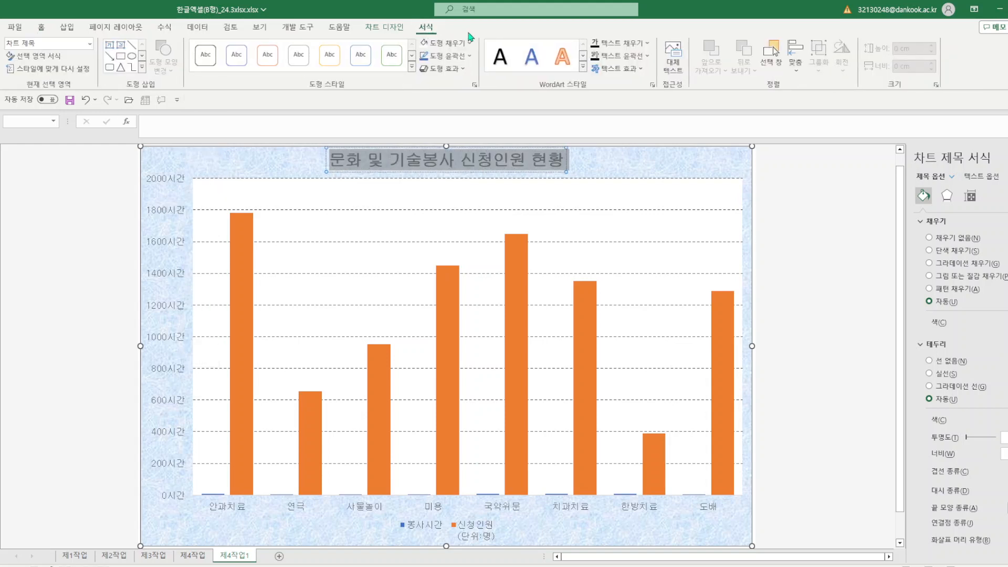
pyautogui.click(426, 43)
pyautogui.click(469, 60)
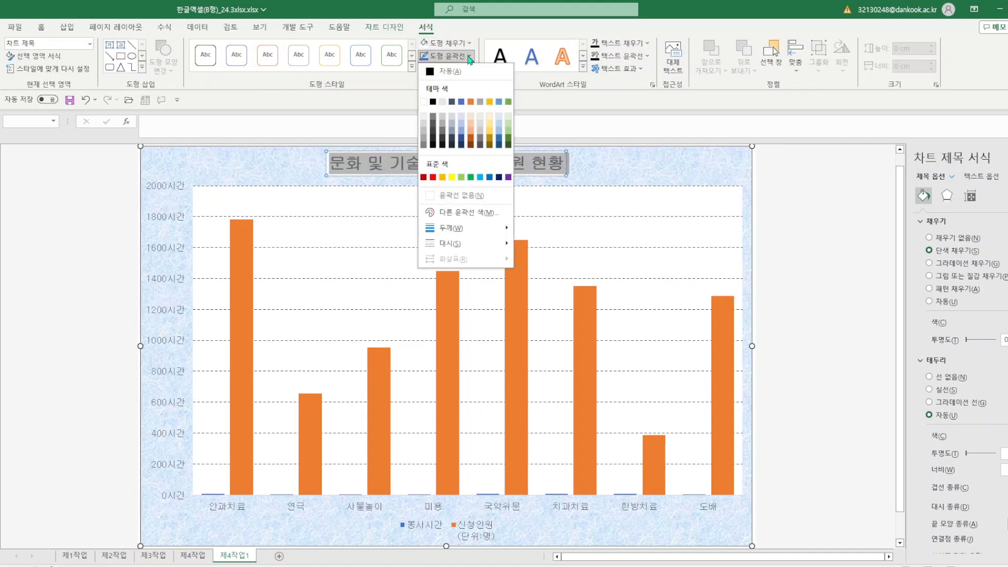
pyautogui.click(433, 71)
pyautogui.click(648, 175)
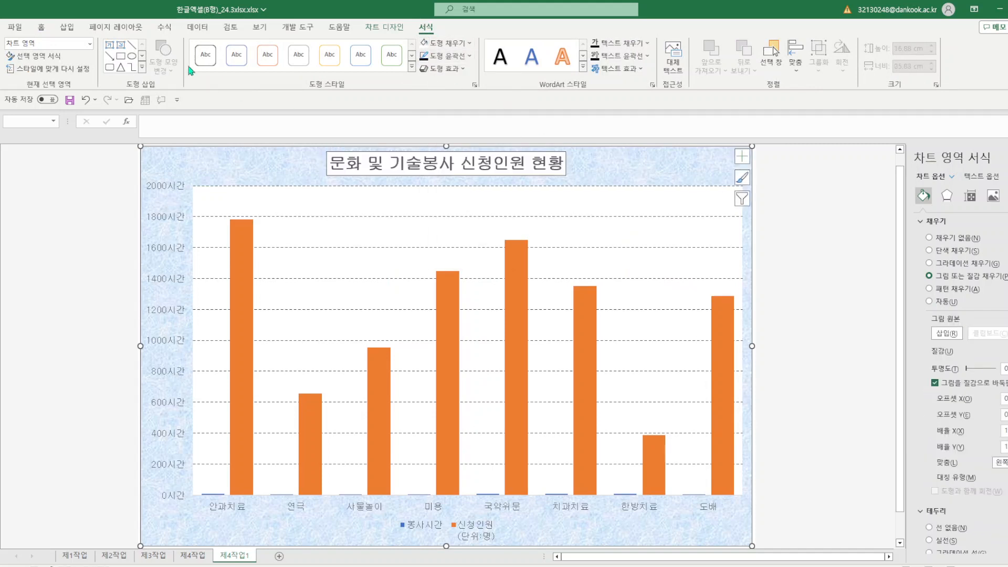
pyautogui.click(69, 101)
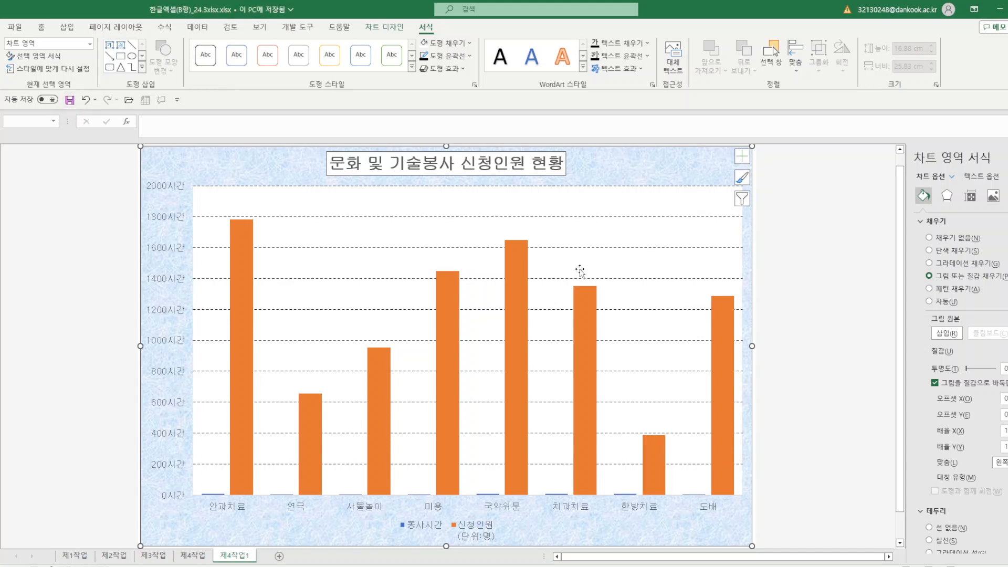
# - Change the 신청인원(단위:명) series to a line with markers (표식이 있는 꺾은선형) plotted on the secondary axis
pyautogui.rightClick(508, 335)
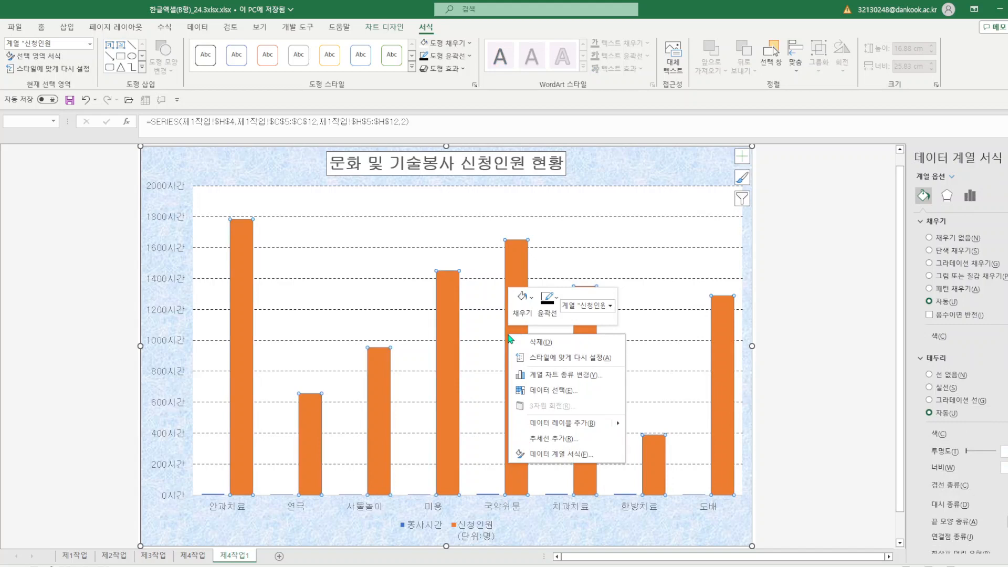
pyautogui.click(541, 375)
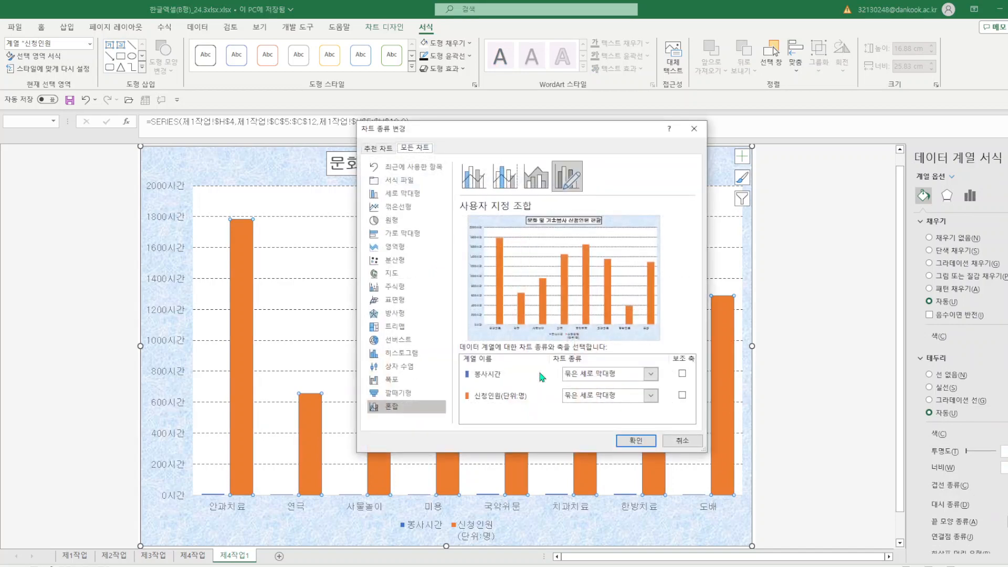
pyautogui.click(650, 395)
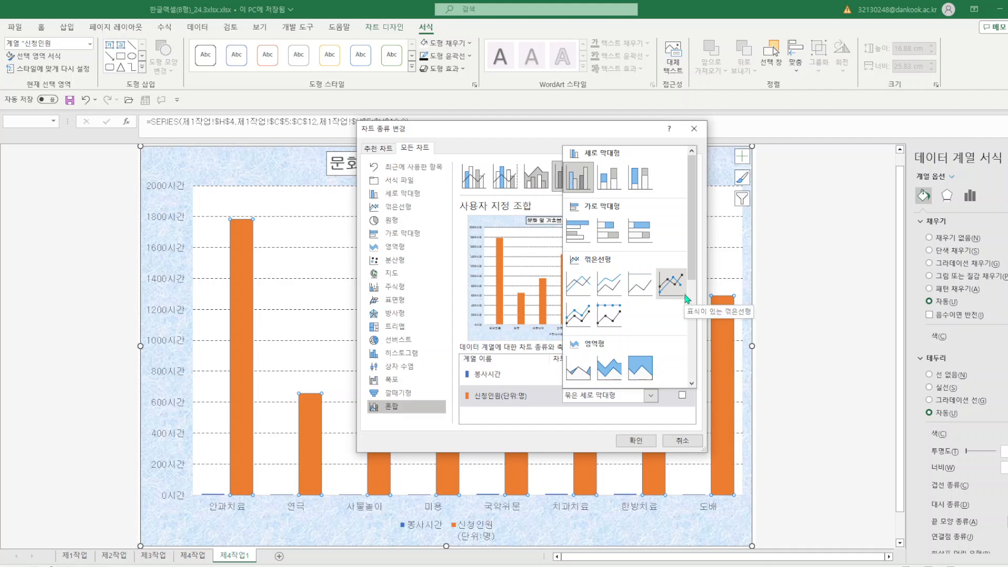
pyautogui.click(671, 283)
pyautogui.click(682, 395)
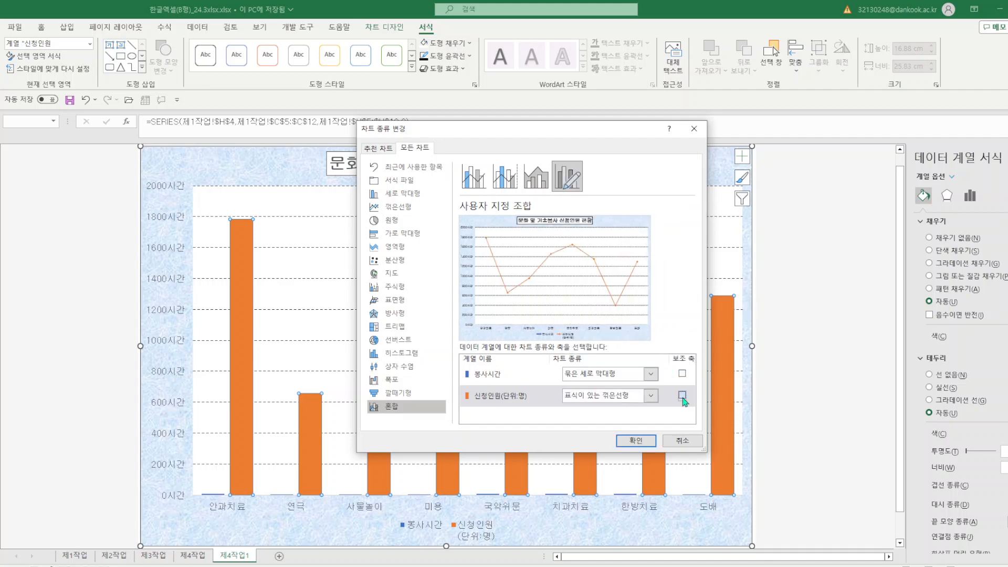
pyautogui.click(637, 441)
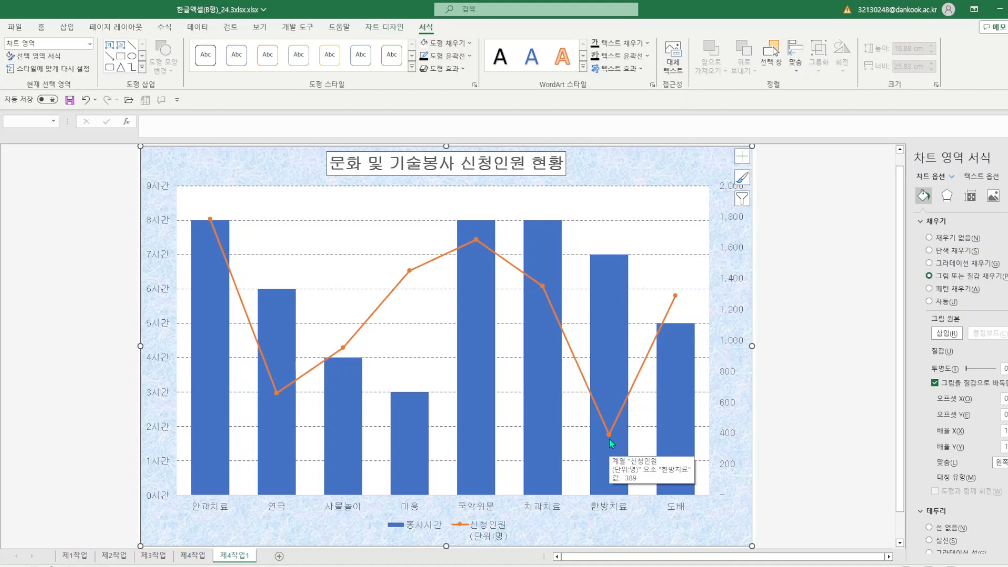
# - Exclude the 안과치료, 치과치료 and 한방치료 categories from the chart's source data
pyautogui.rightClick(649, 539)
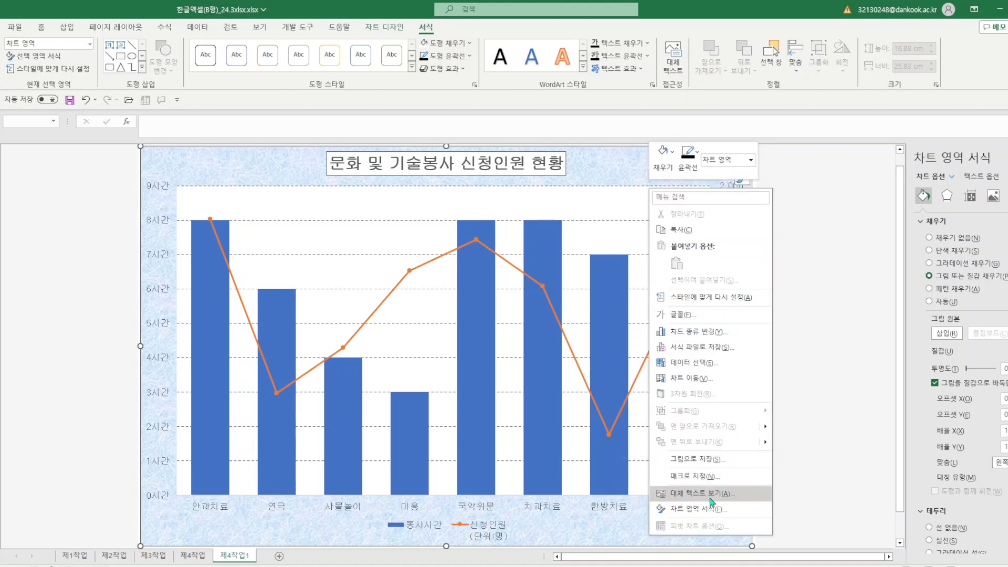
pyautogui.click(694, 363)
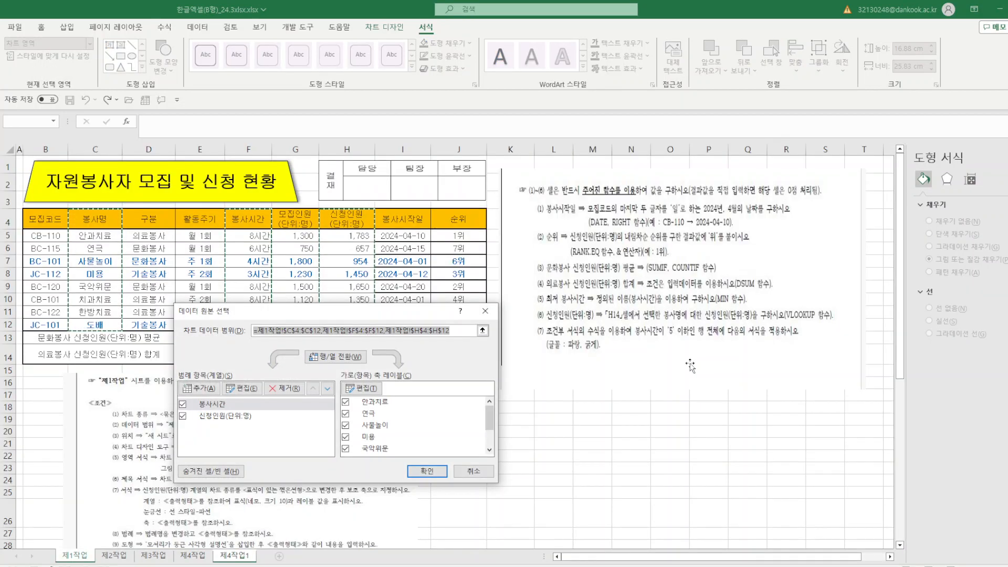
pyautogui.click(346, 403)
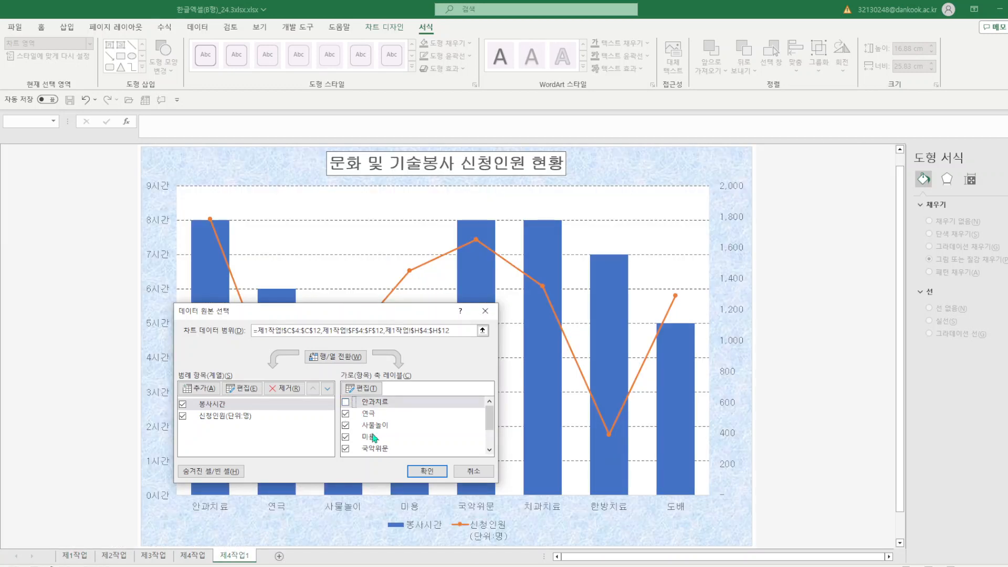
pyautogui.moveTo(488, 422); pyautogui.dragTo(489, 435)
pyautogui.click(352, 432)
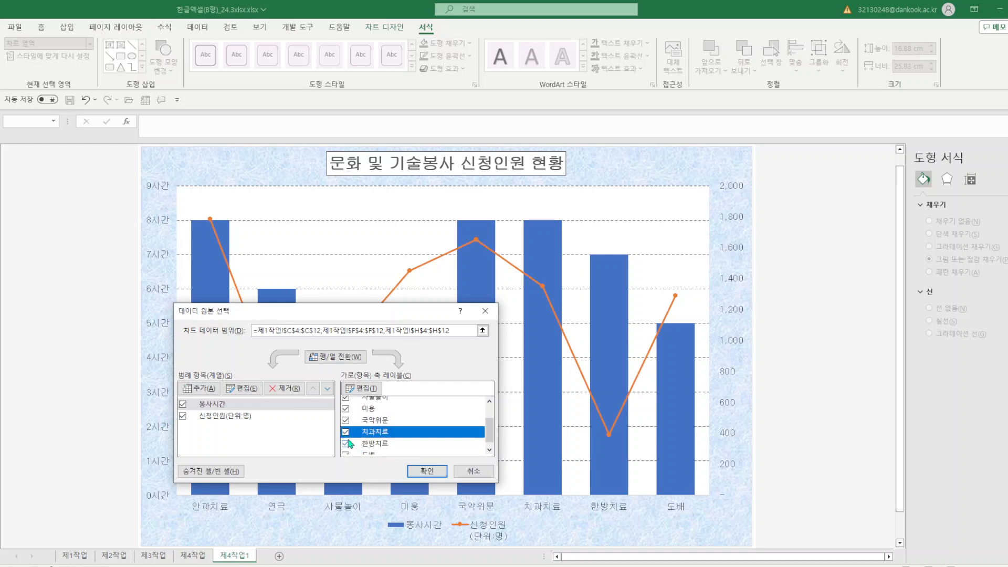
pyautogui.click(347, 436)
pyautogui.click(346, 444)
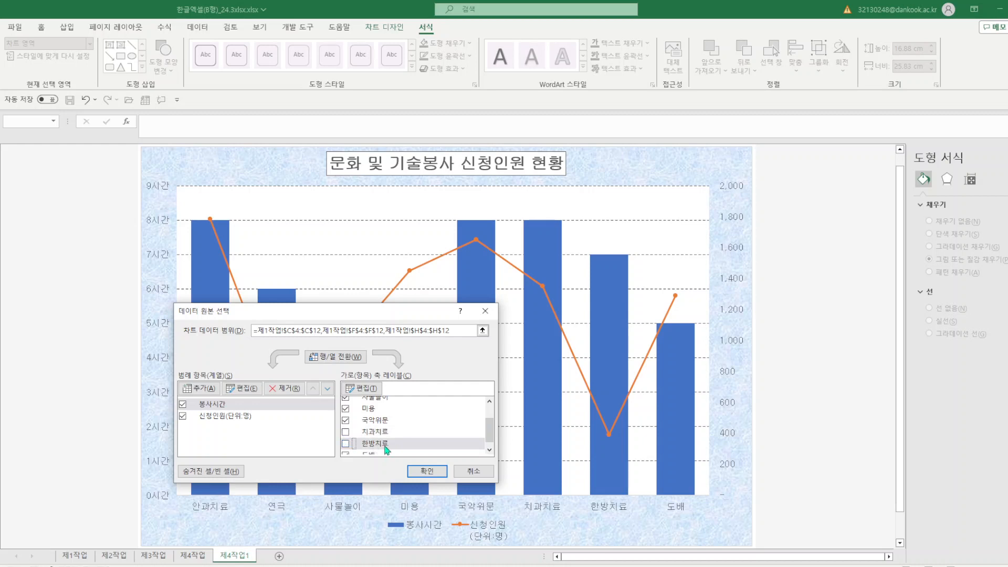
pyautogui.click(482, 435)
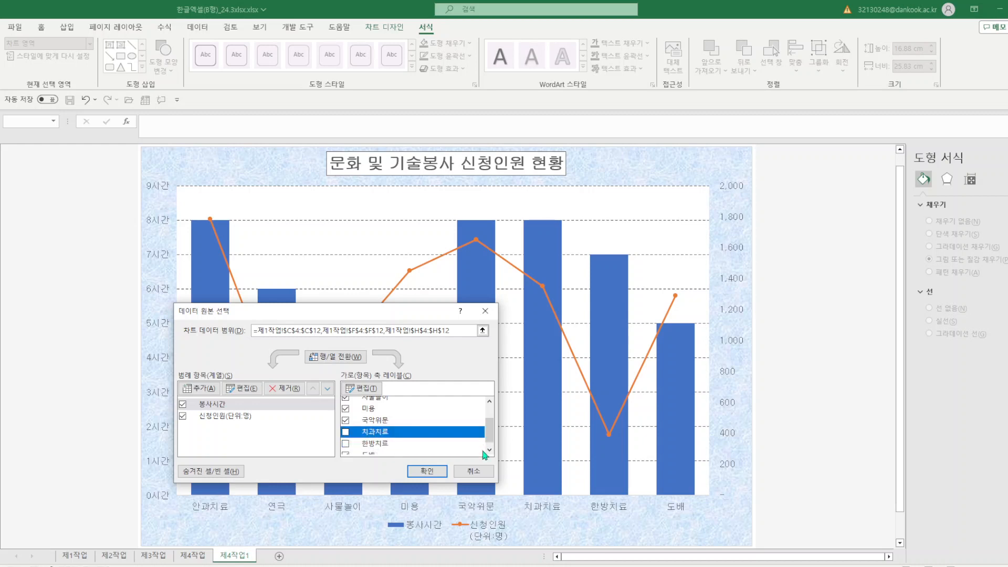
pyautogui.moveTo(488, 433); pyautogui.dragTo(490, 467)
pyautogui.click(427, 470)
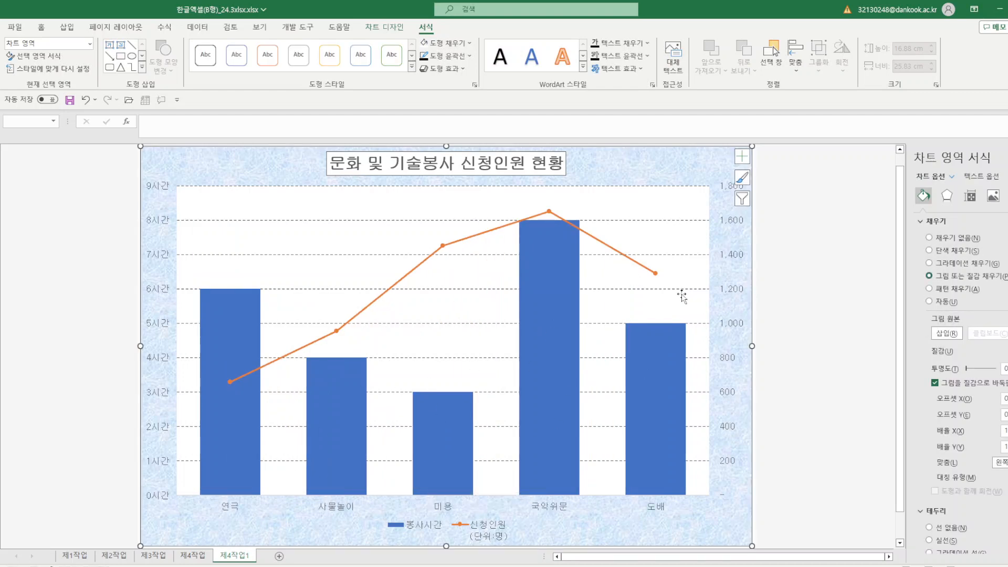
# - Check the expected chart output on 제1작업 and set the secondary vertical axis maximum of the 제4작업1 chart to 2000
pyautogui.click(77, 559)
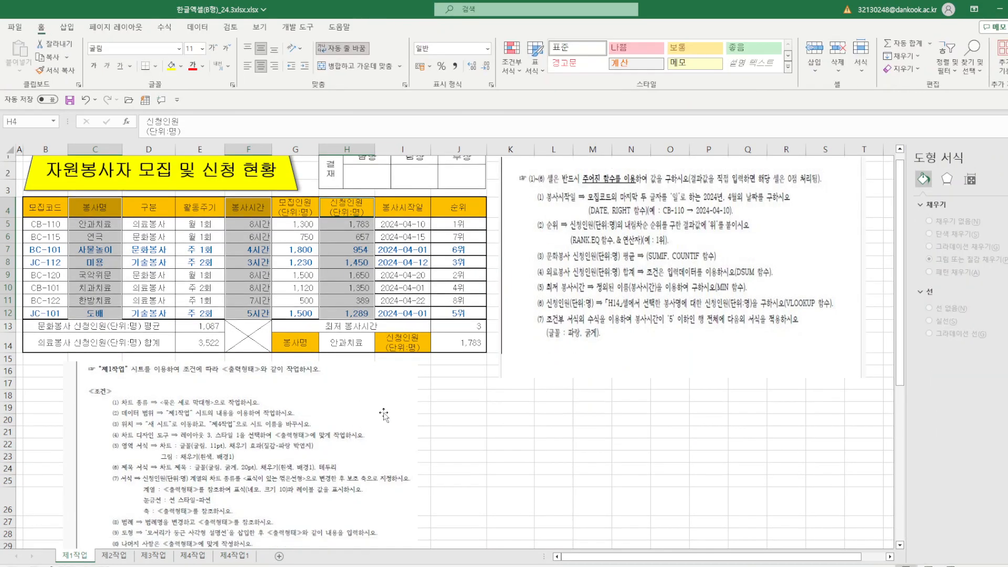
pyautogui.scroll(-5, 313, 451)
pyautogui.click(400, 277)
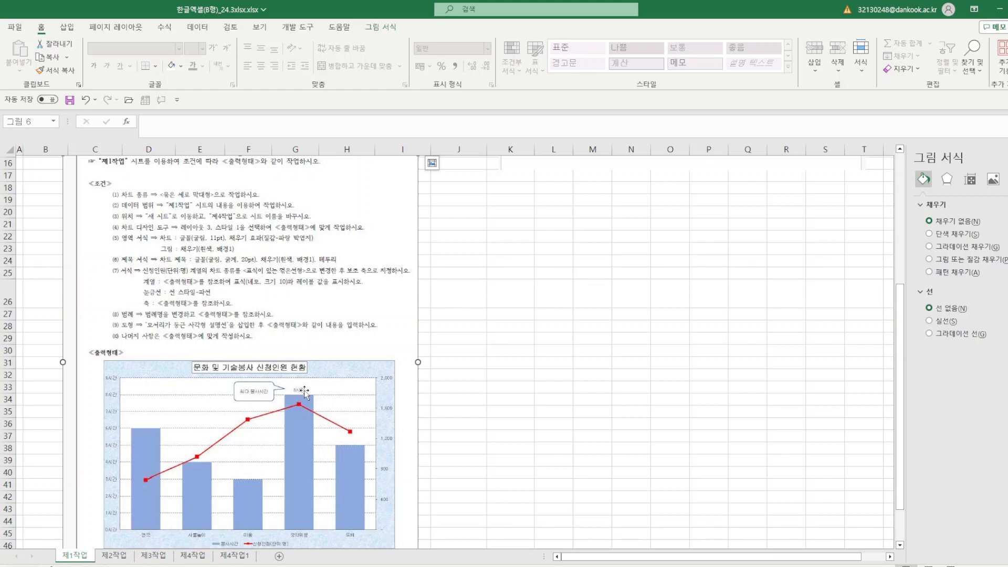
pyautogui.scroll(-1, 270, 499)
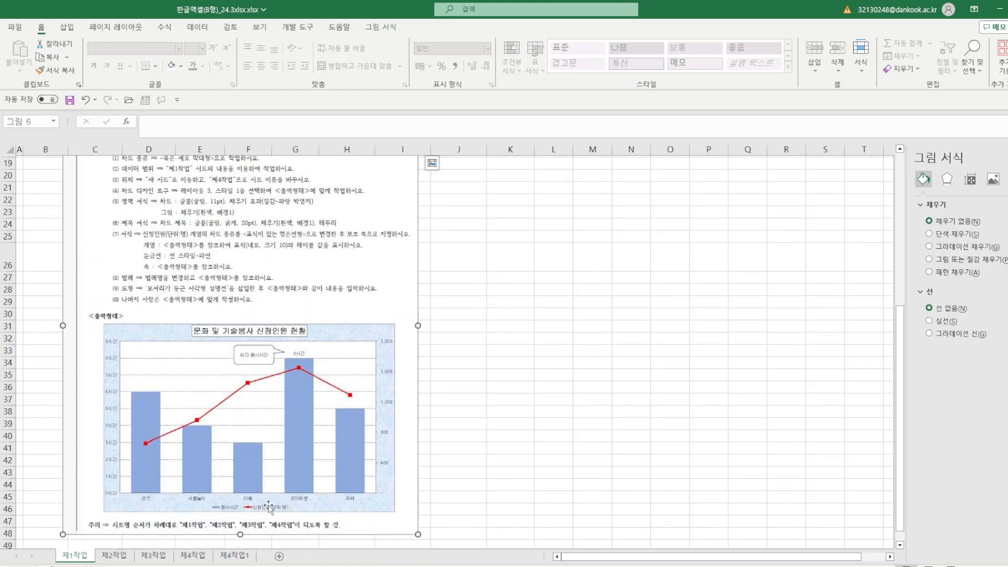
pyautogui.scroll(6, 436, 314)
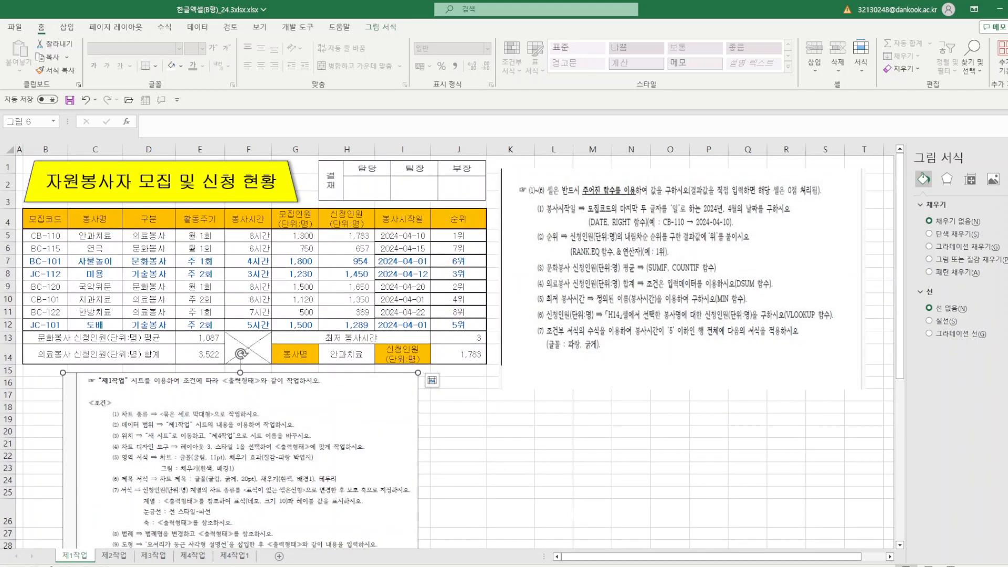
pyautogui.click(234, 555)
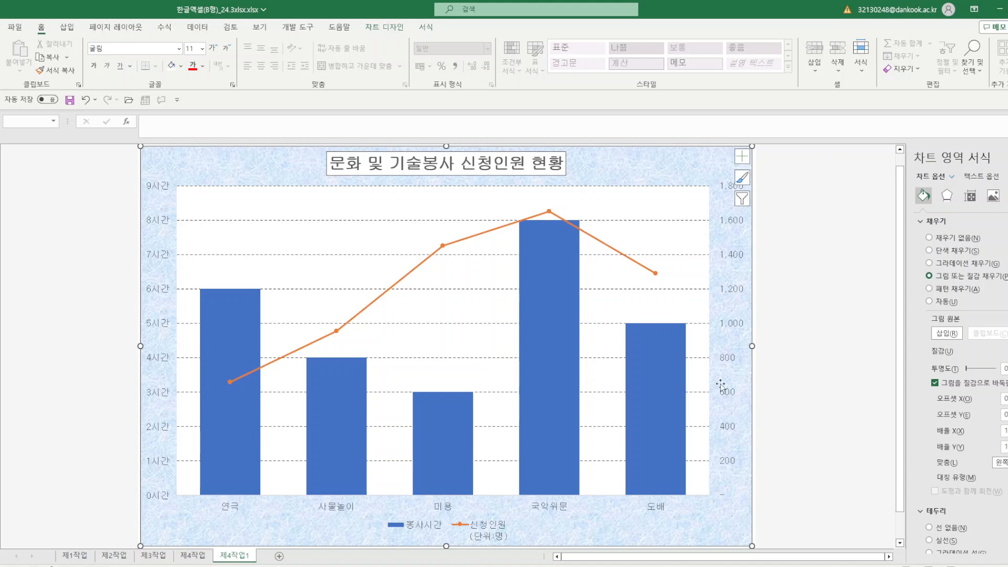
pyautogui.rightClick(734, 255)
pyautogui.click(776, 394)
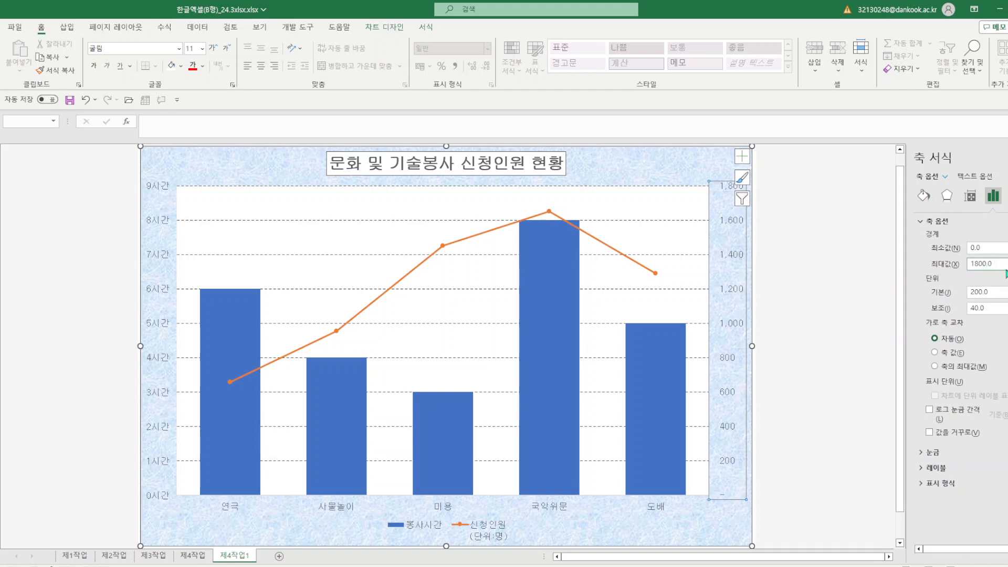
pyautogui.click(944, 264)
pyautogui.write('2000')
# - Set the secondary vertical axis major unit to 400
pyautogui.click(954, 292)
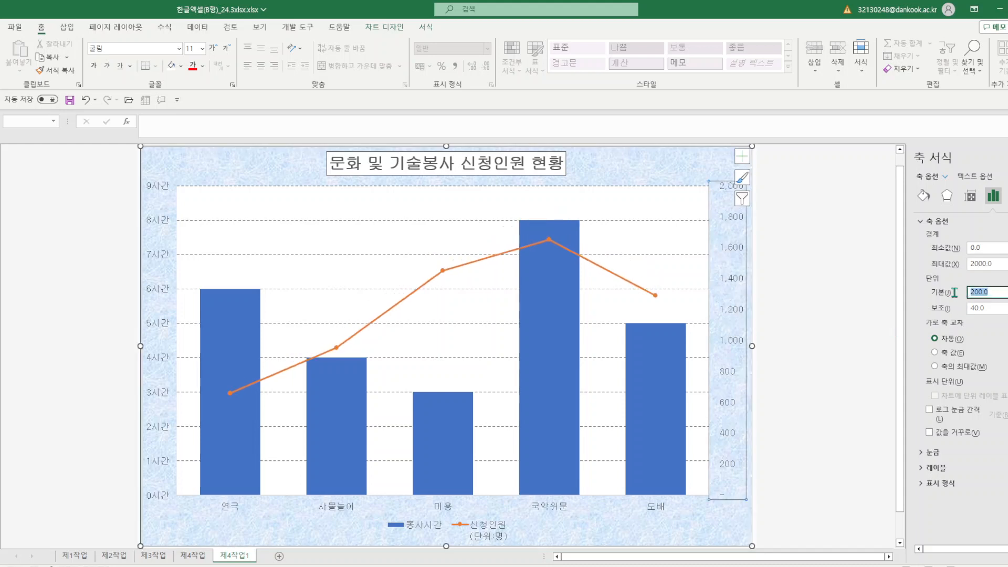
pyautogui.write('400')
pyautogui.press('Return')
pyautogui.click(825, 359)
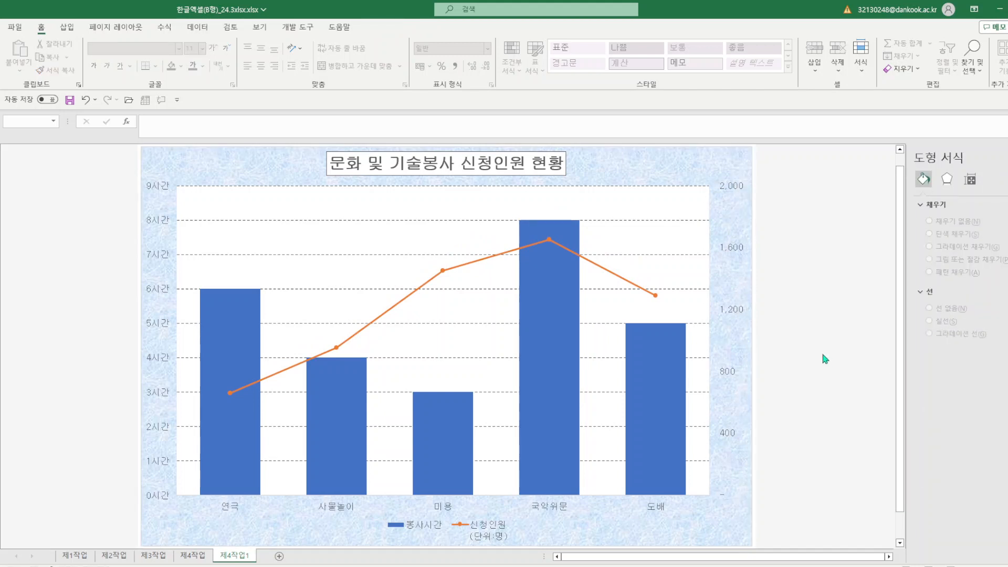
# - Save the workbook and rename the applicant-count series 신청인원(단위:명) so its legend entry fits on one line
pyautogui.click(69, 100)
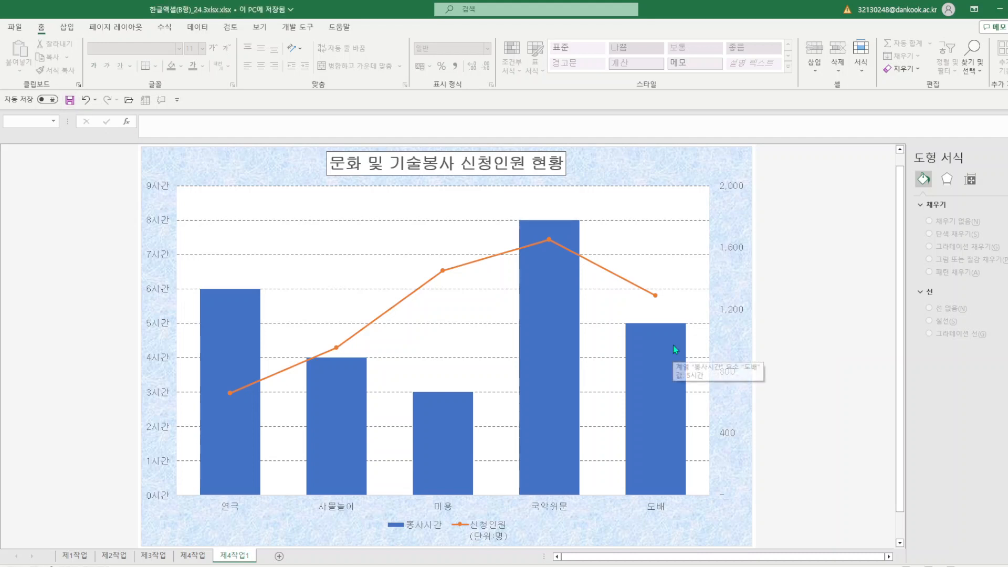
pyautogui.rightClick(477, 533)
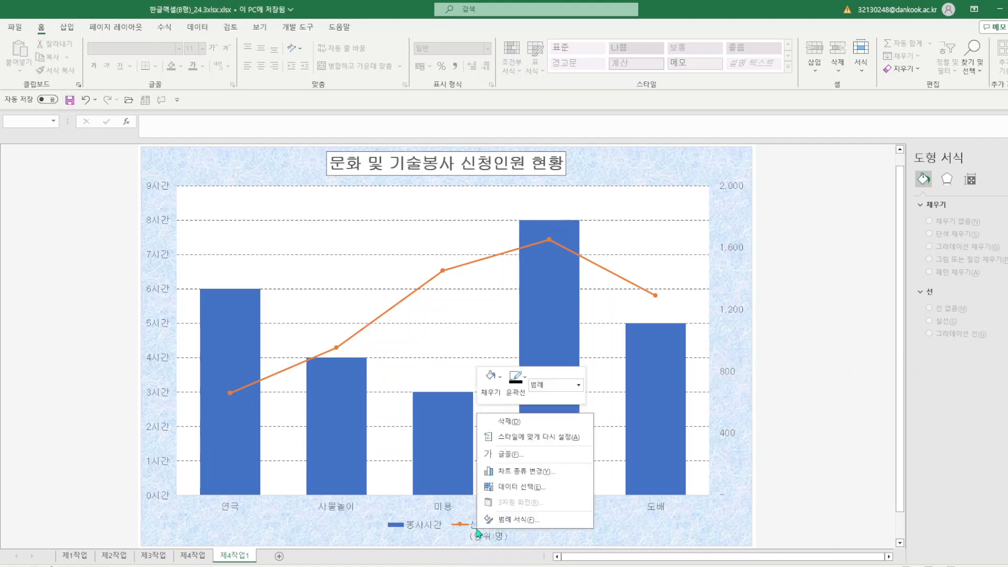
pyautogui.click(520, 487)
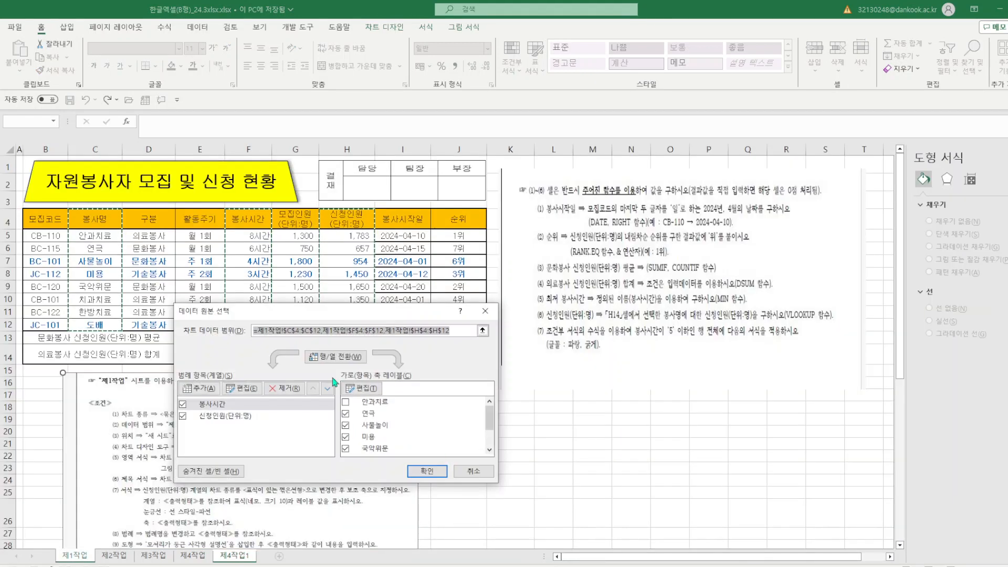
pyautogui.click(223, 415)
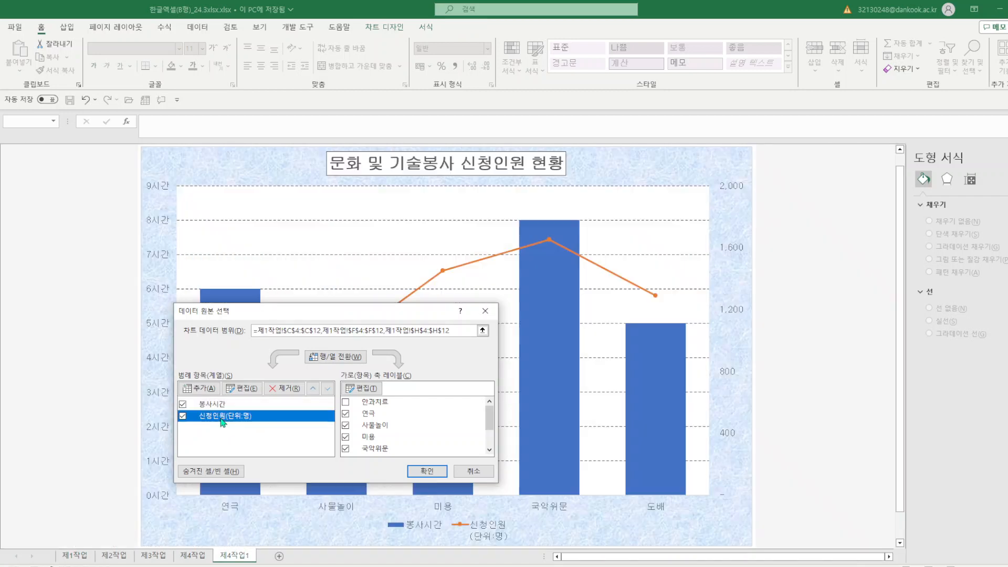
pyautogui.click(240, 388)
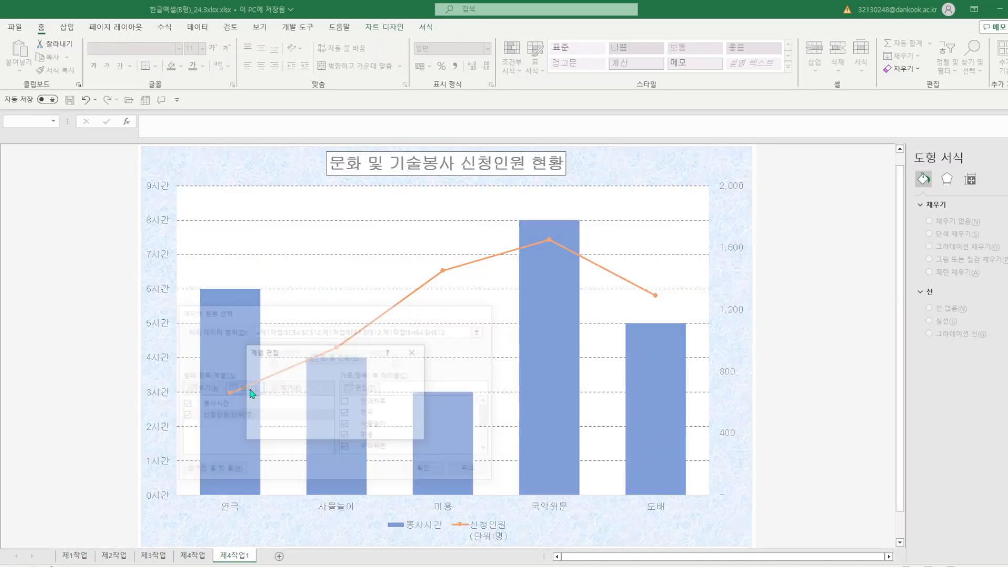
pyautogui.write('신')
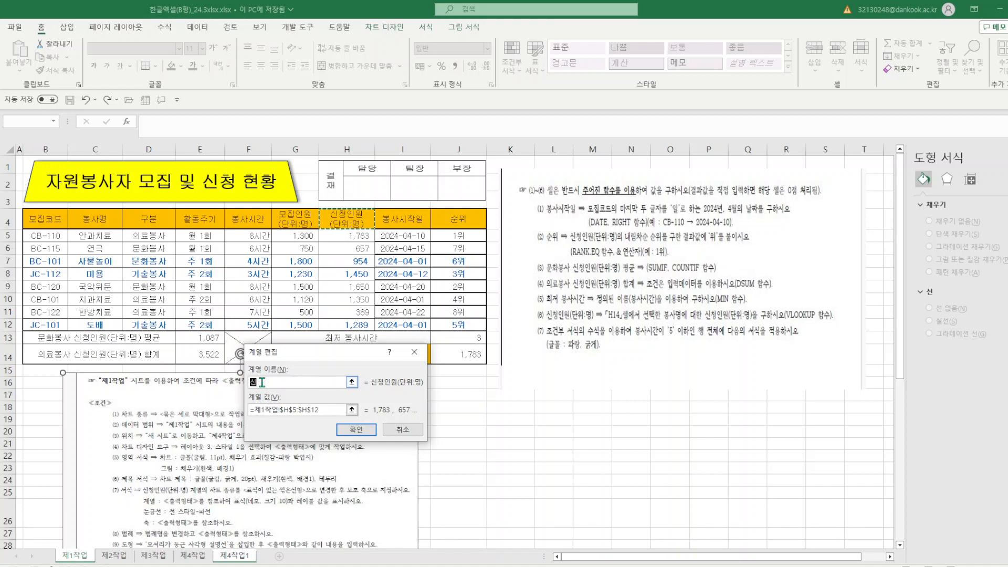
pyautogui.write('청인원(')
pyautogui.write('ㄷ')
pyautogui.write('위')
pyautogui.write(':명)')
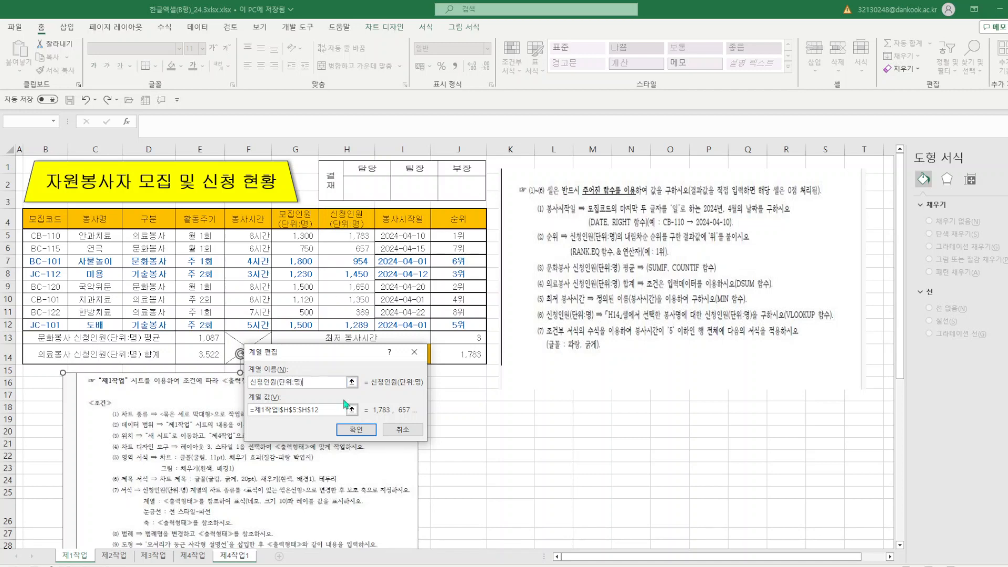
pyautogui.click(367, 431)
pyautogui.click(427, 471)
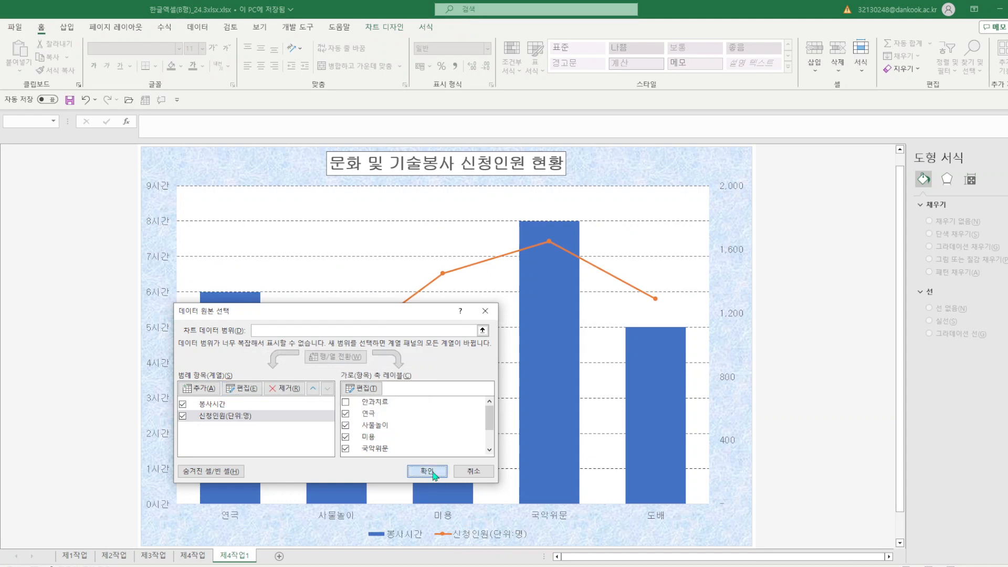
pyautogui.click(827, 523)
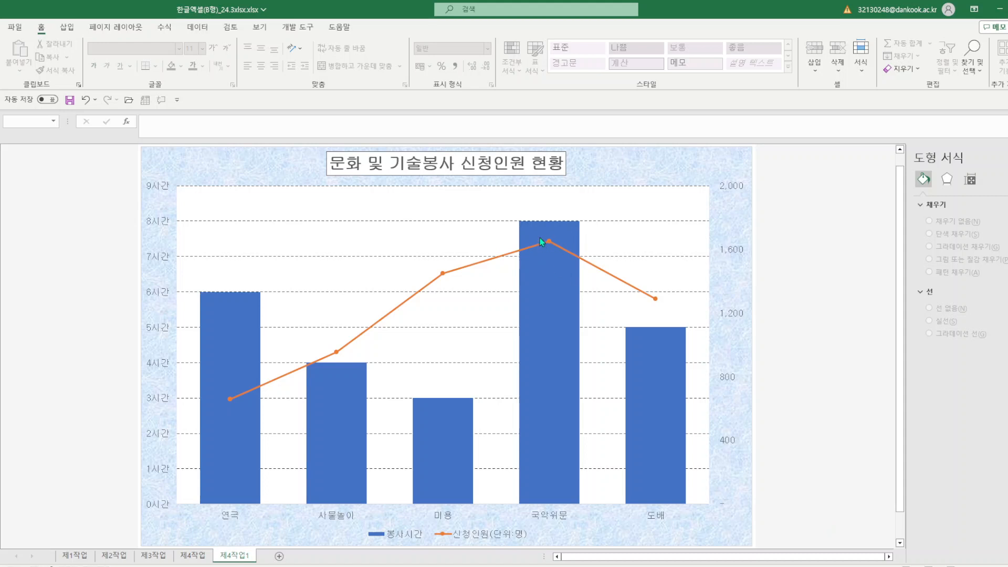
# - Set the 신청인원(단위:명) line's markers to the built-in square type
pyautogui.moveTo(550, 246)
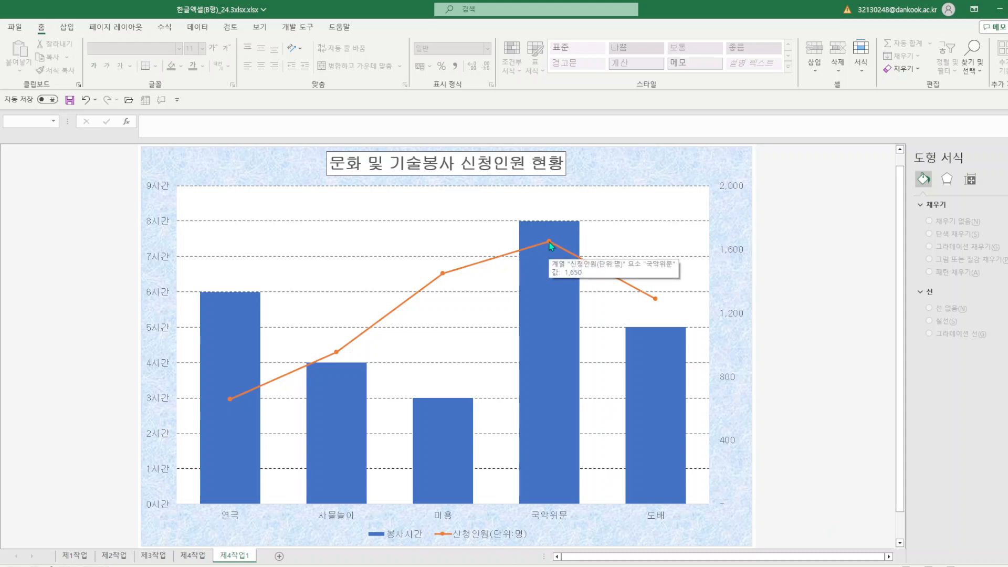
pyautogui.rightClick(550, 246)
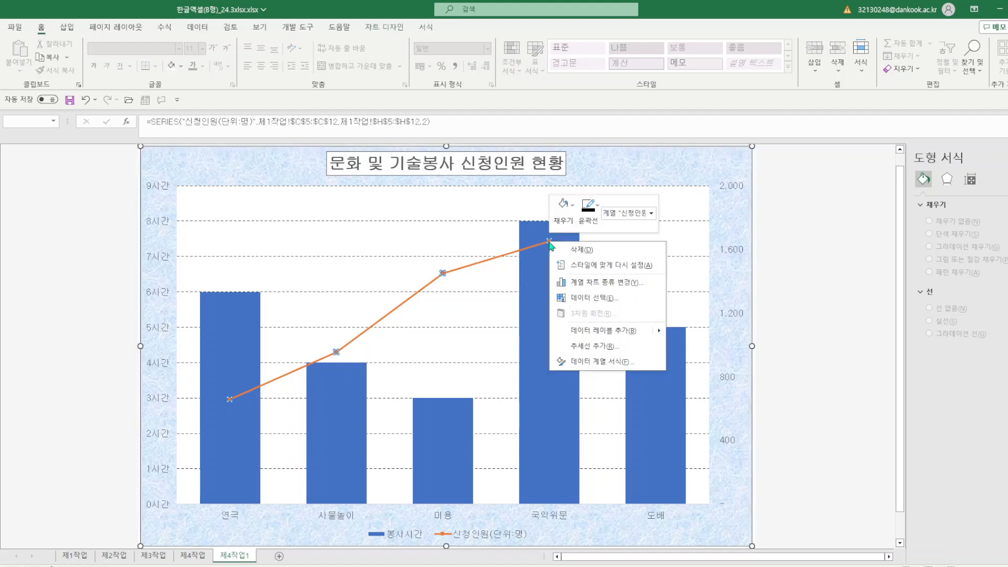
pyautogui.click(624, 369)
pyautogui.click(924, 197)
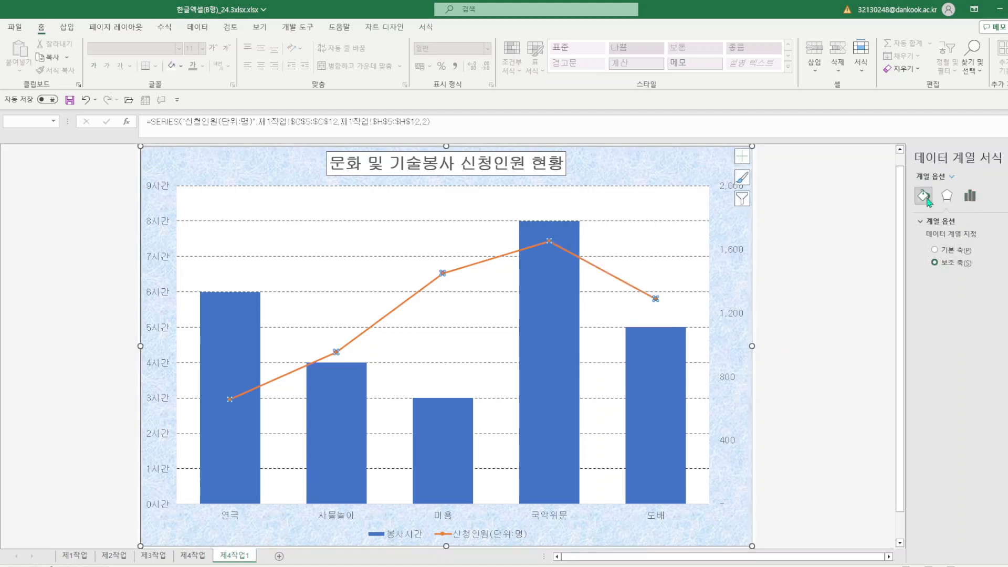
pyautogui.click(959, 221)
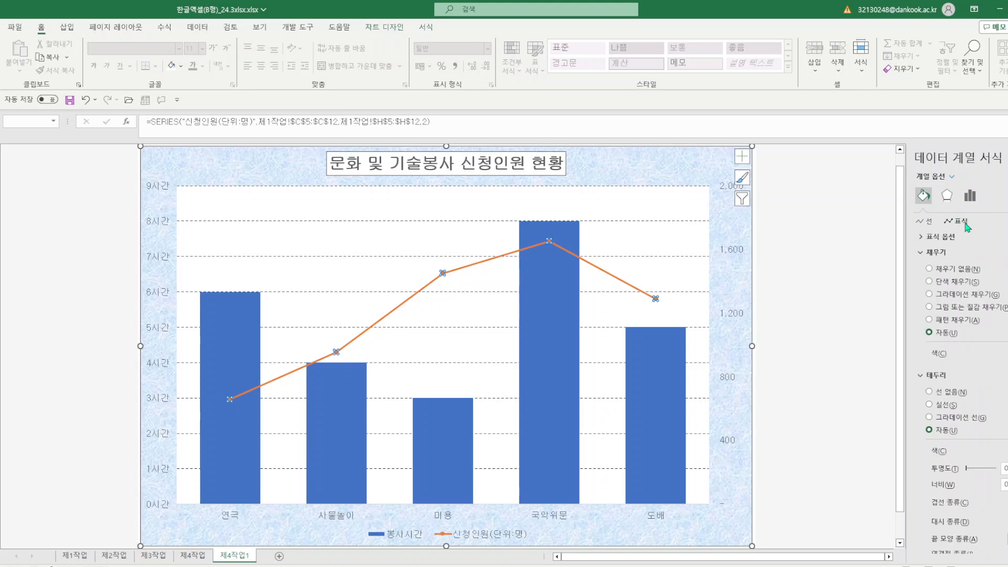
pyautogui.click(940, 236)
pyautogui.click(948, 279)
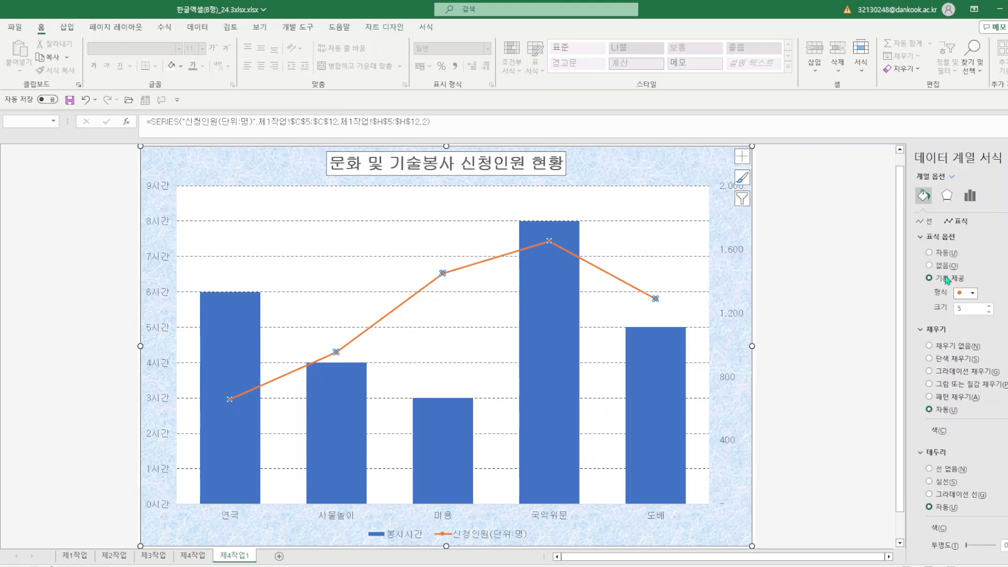
pyautogui.click(972, 293)
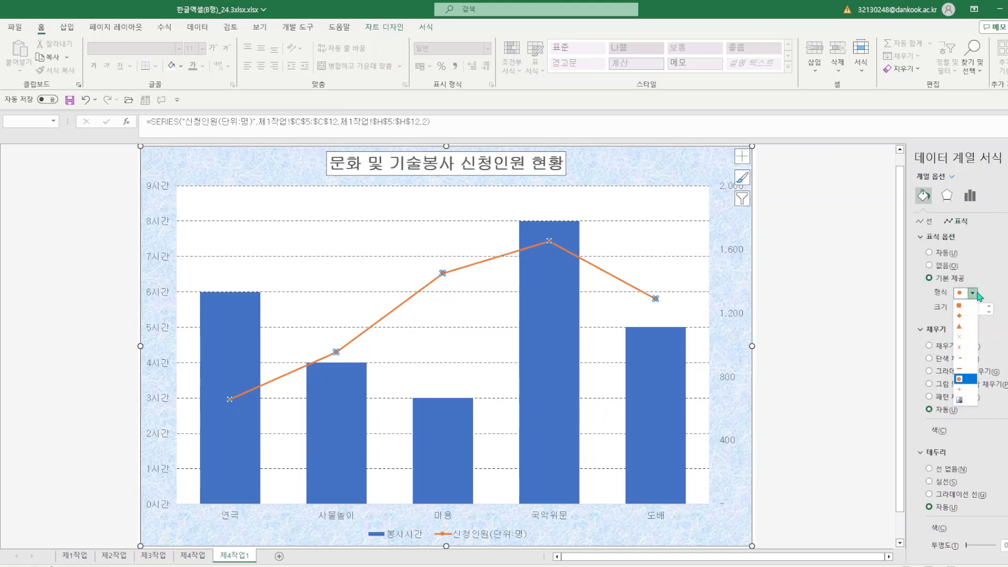
pyautogui.click(969, 304)
# - Set the 신청인원(단위:명) marker size to 10 and save the workbook
pyautogui.doubleClick(972, 308)
pyautogui.write('1')
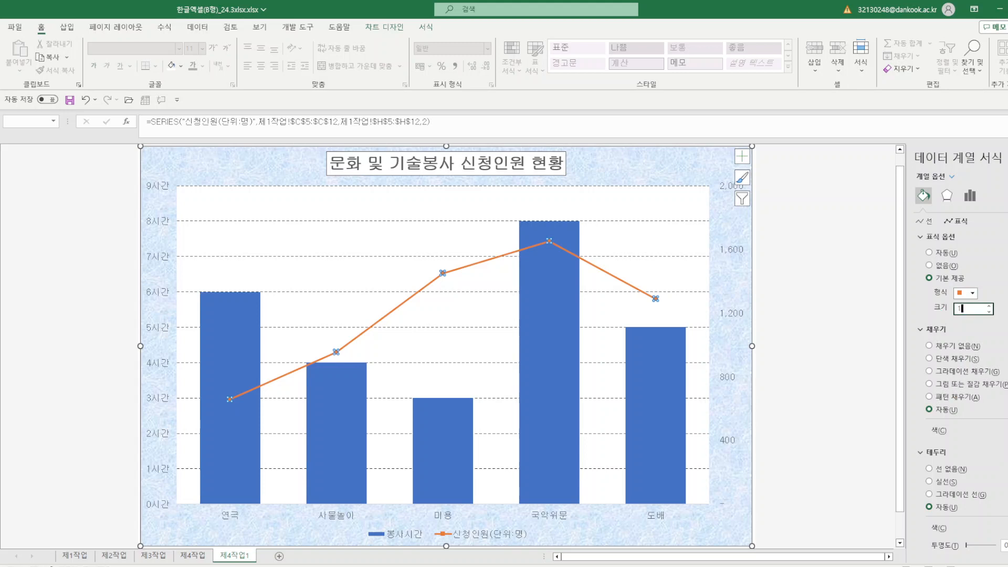
pyautogui.write('0')
pyautogui.press('Return')
pyautogui.click(835, 344)
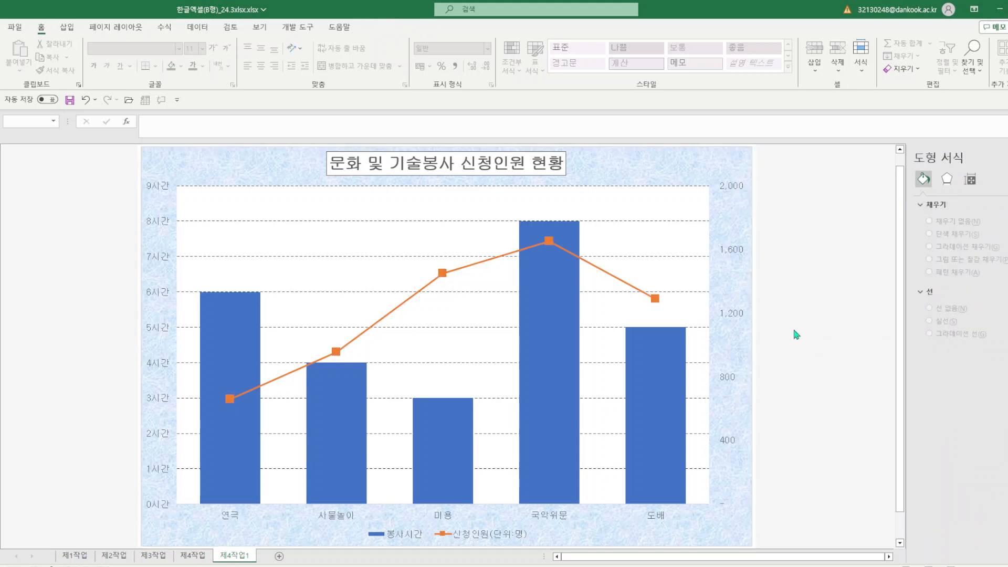
pyautogui.click(70, 100)
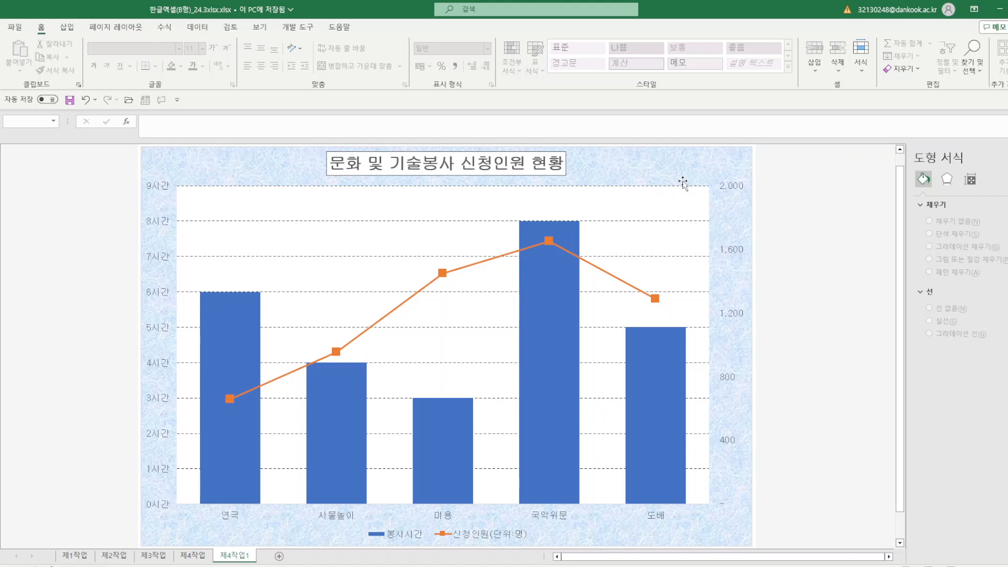
# - Give the chart area of the 제4작업1 chart a solid (실선) border
pyautogui.click(694, 171)
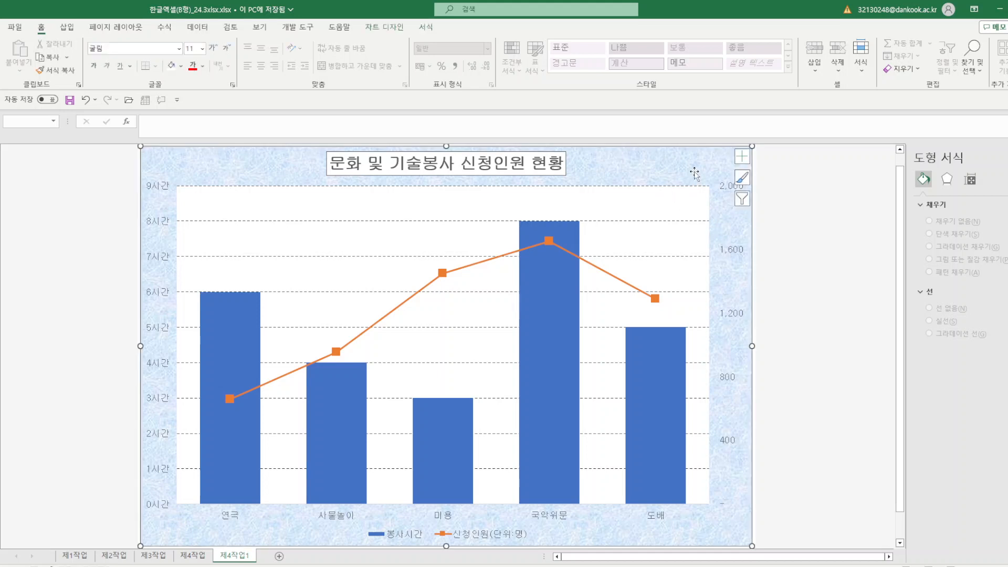
pyautogui.click(428, 28)
pyautogui.click(928, 540)
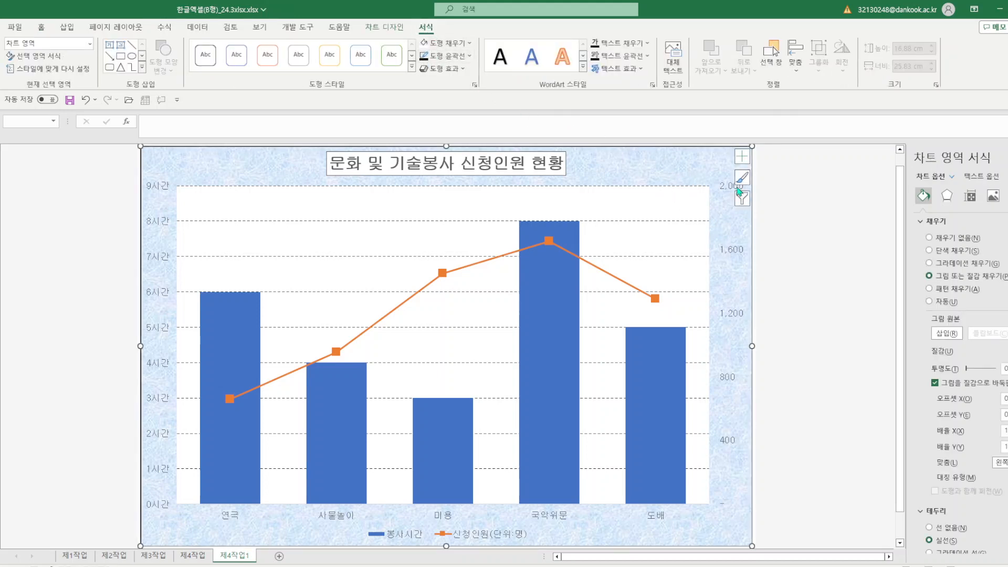
# - Apply solid outlines to the secondary vertical axis, the primary vertical axis and the horizontal category axis
pyautogui.click(720, 194)
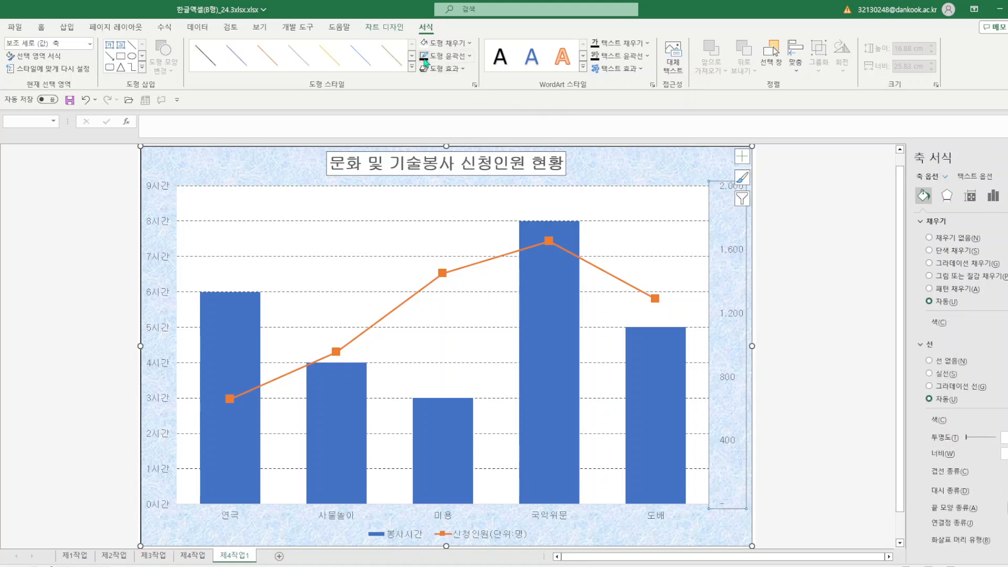
pyautogui.click(168, 226)
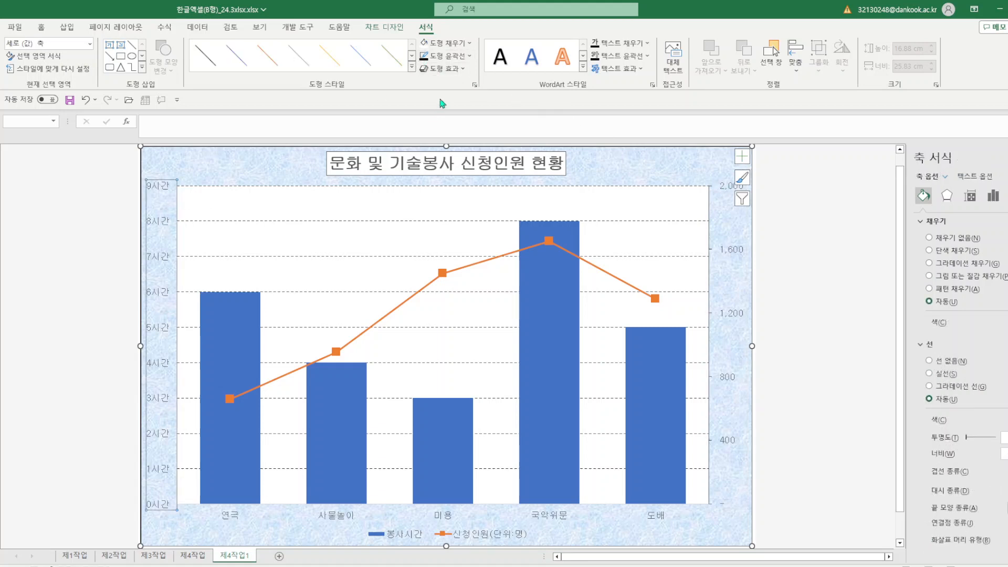
pyautogui.click(424, 58)
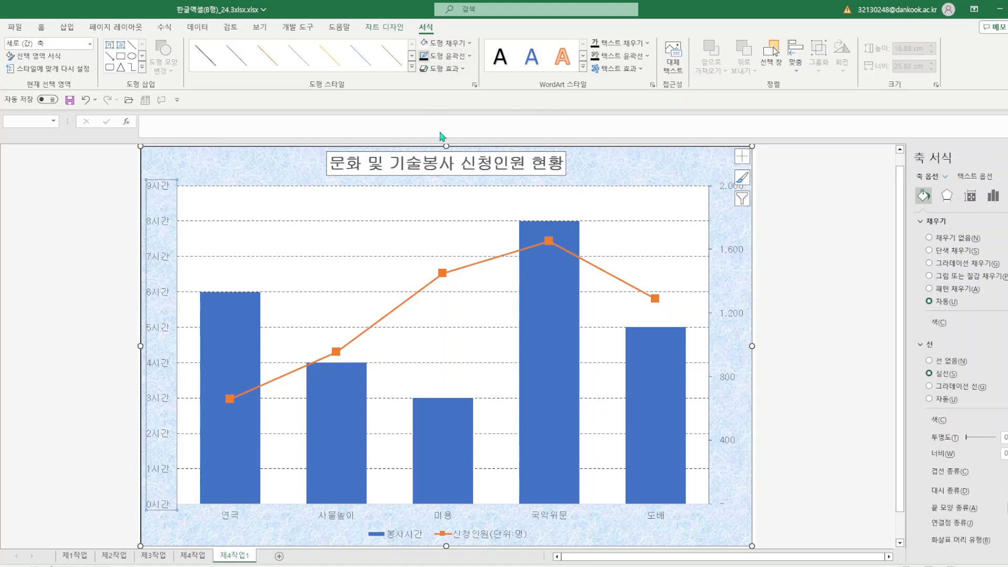
pyautogui.click(476, 539)
pyautogui.click(468, 519)
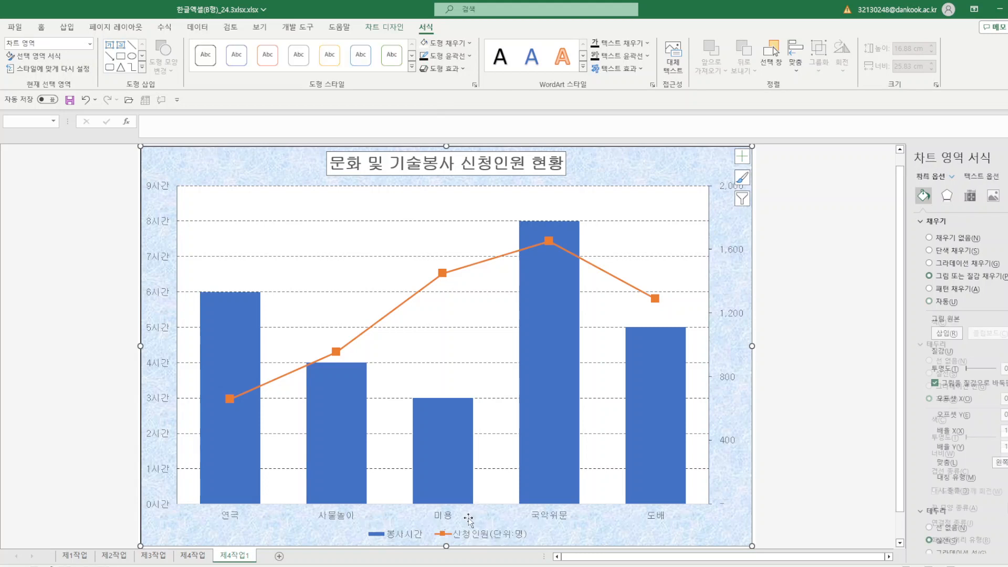
pyautogui.click(229, 517)
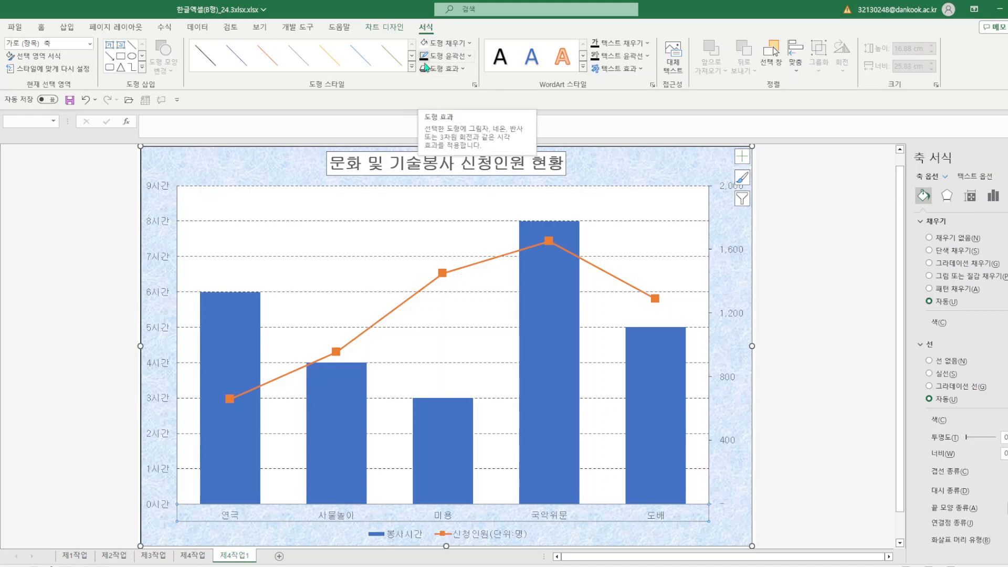
pyautogui.click(852, 283)
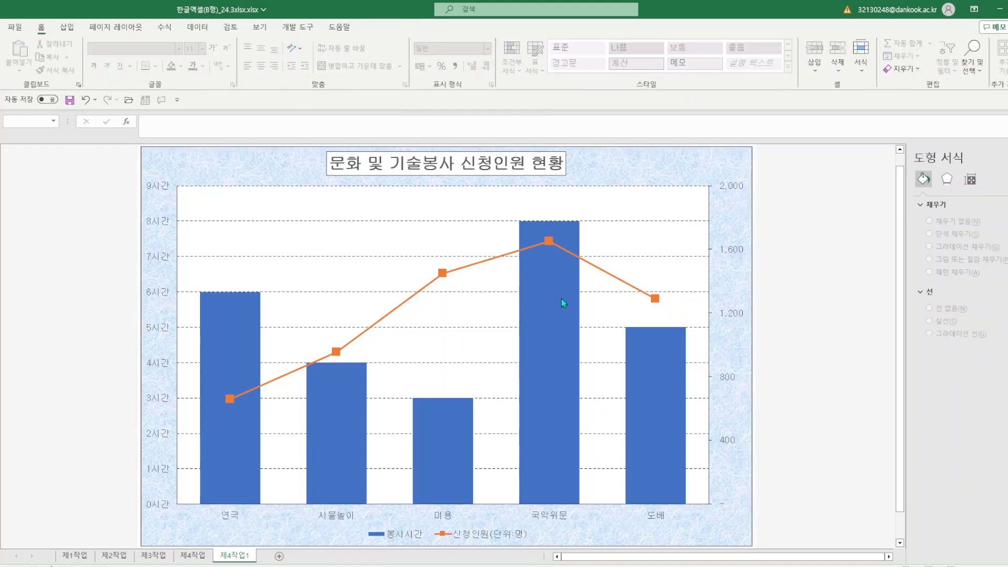
# - Add a data label to only the 국악위문 bar of the 봉사시간 series
pyautogui.moveTo(557, 298)
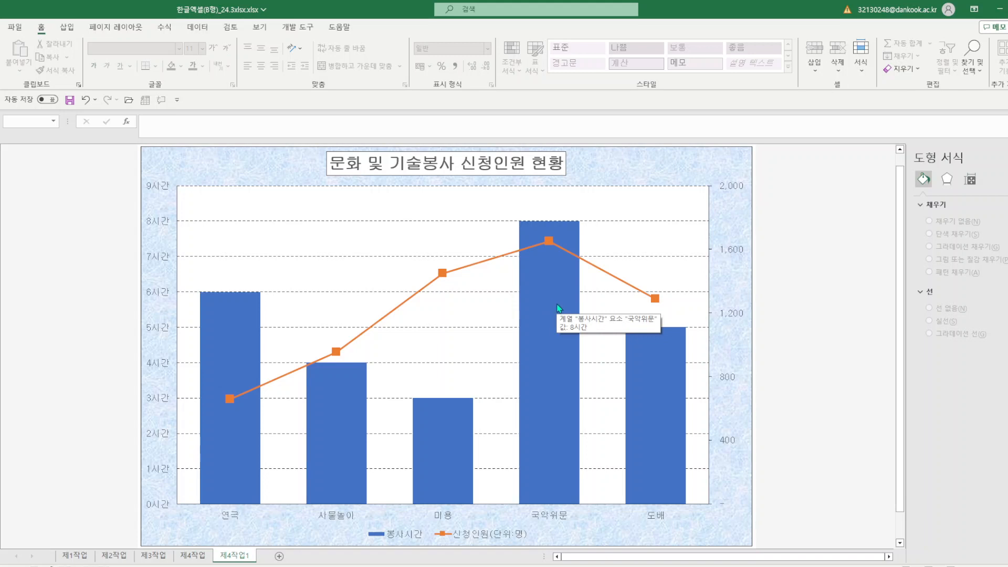
pyautogui.click(558, 308)
pyautogui.click(558, 309)
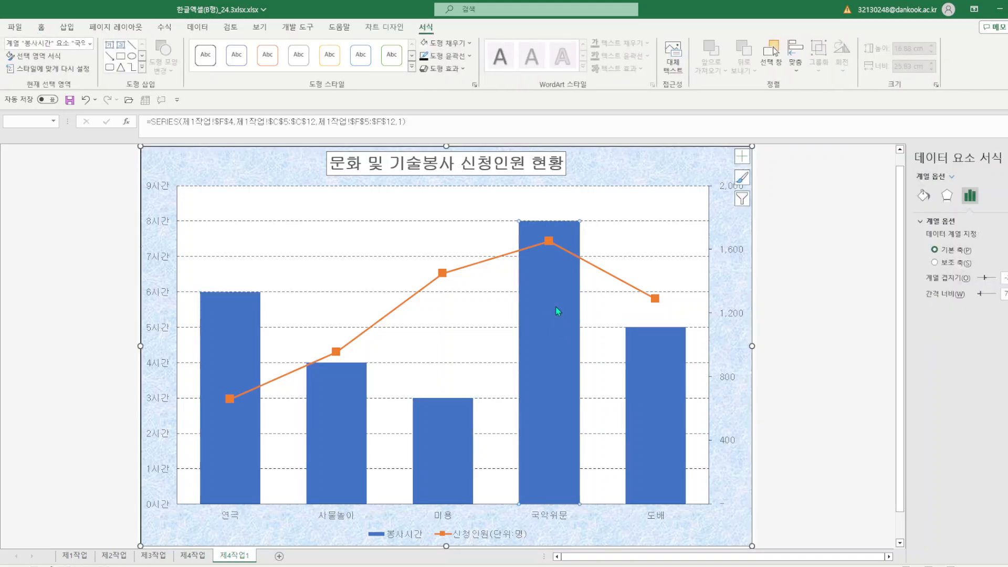
pyautogui.rightClick(555, 307)
pyautogui.click(611, 395)
pyautogui.click(855, 382)
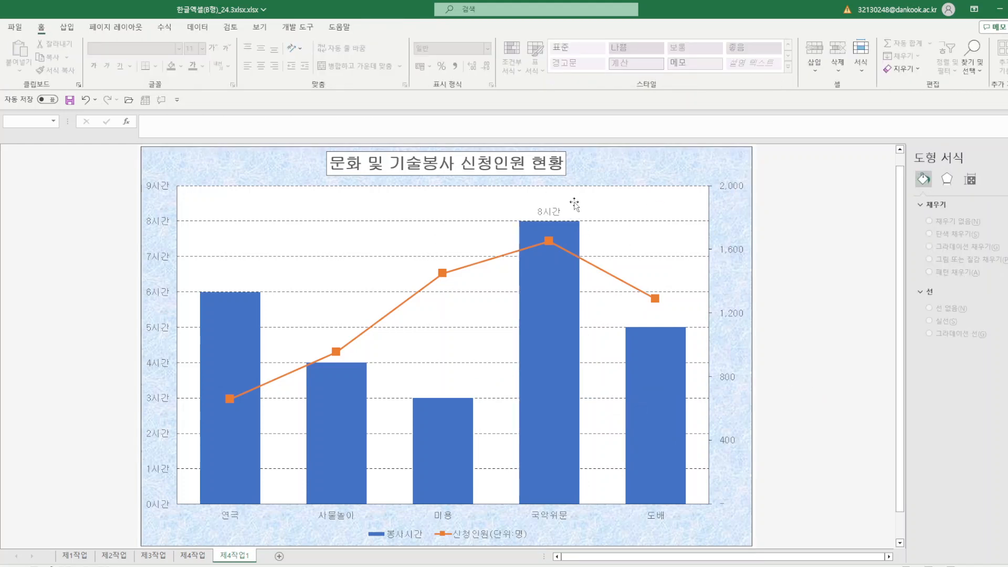
# - Draw a rounded rectangular callout about 3.7 × 1.2 cm inside the chart beside the 국악위문 bar, with its tail pointing at the bar's data label
pyautogui.click(69, 27)
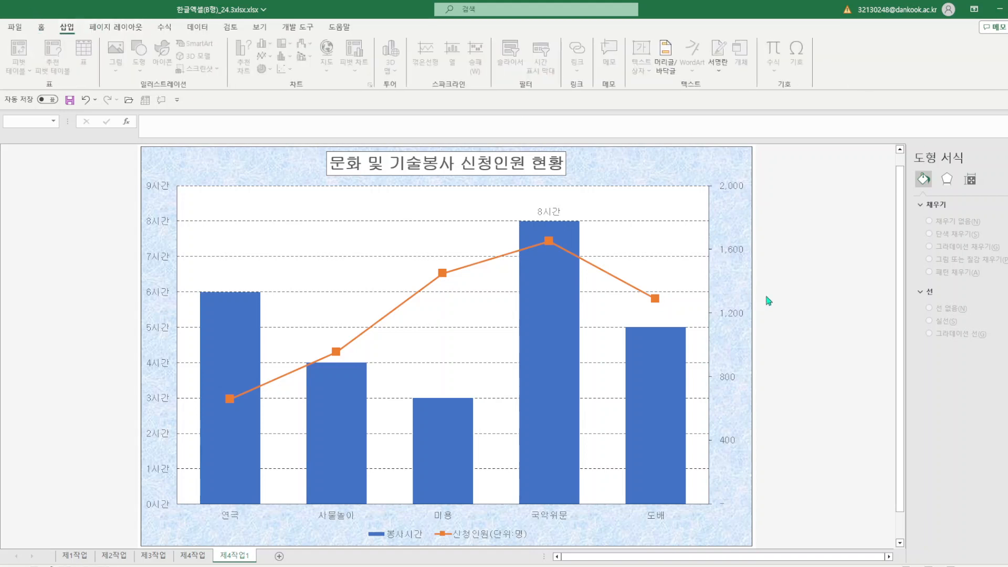
pyautogui.click(167, 161)
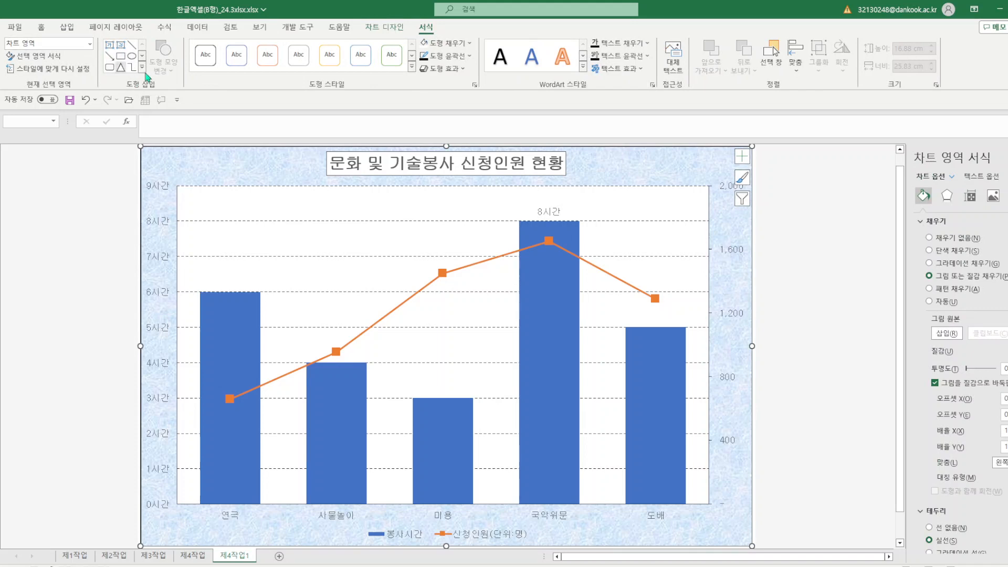
pyautogui.click(141, 66)
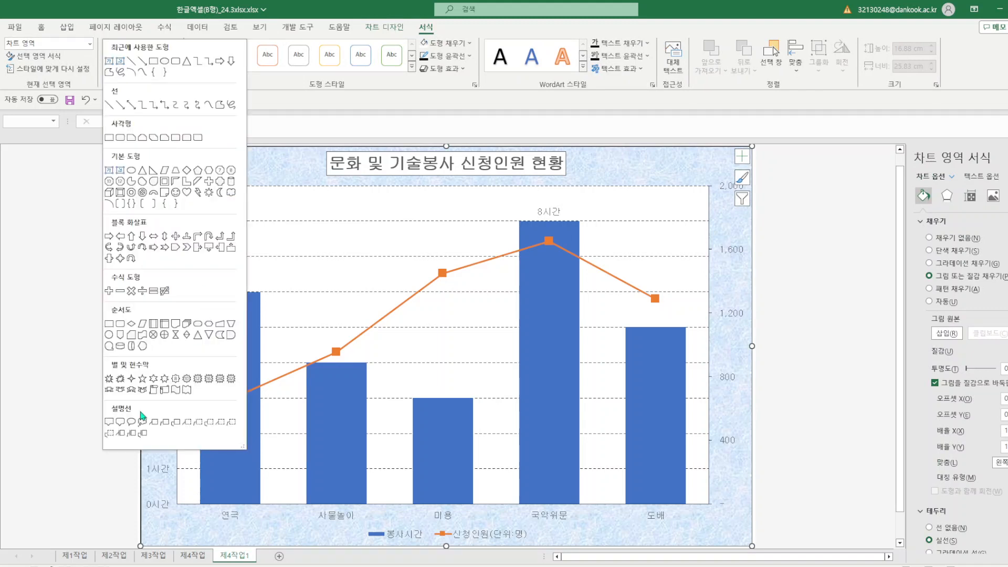
pyautogui.click(114, 420)
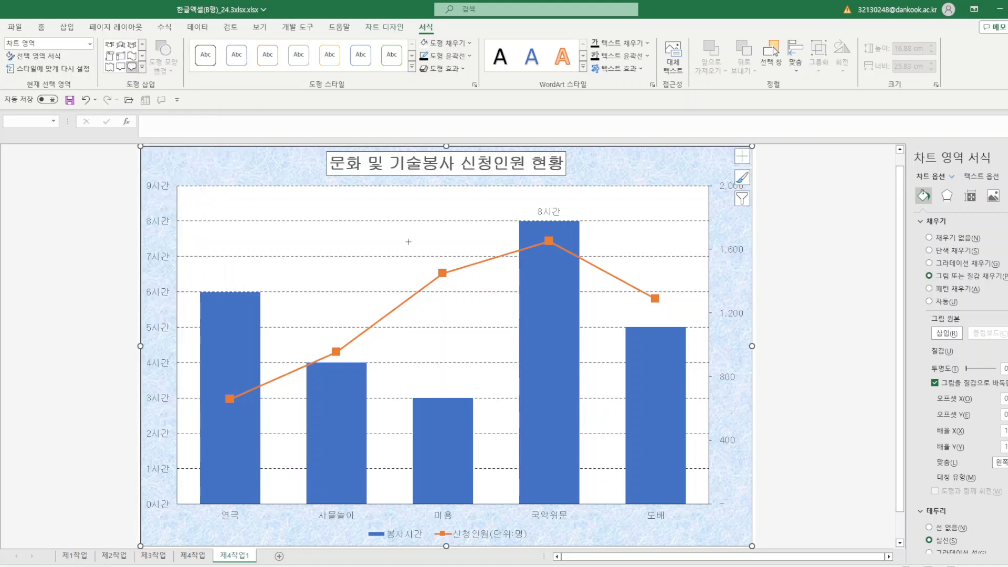
pyautogui.moveTo(414, 207); pyautogui.dragTo(501, 236)
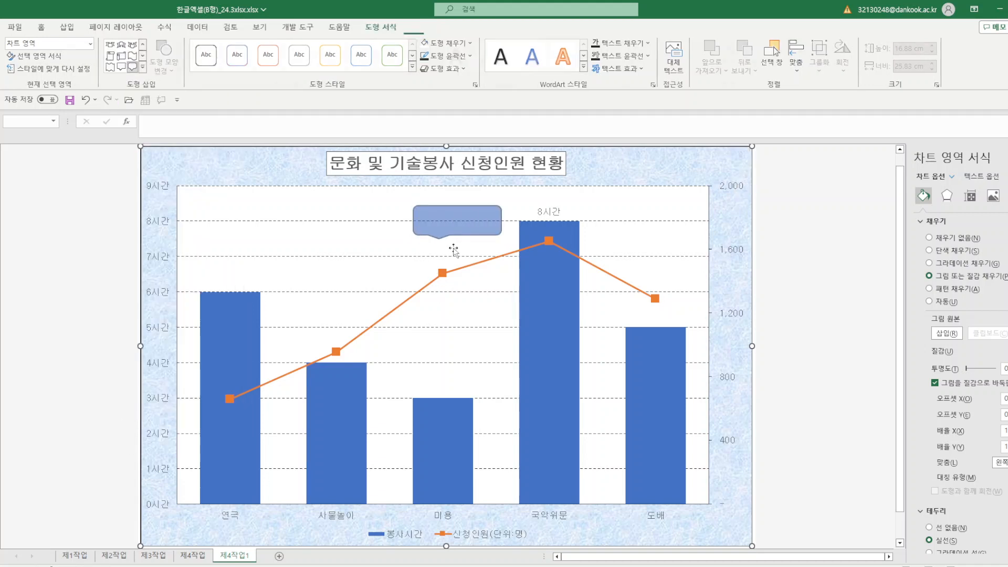
pyautogui.click(440, 247)
pyautogui.moveTo(439, 240); pyautogui.dragTo(515, 218)
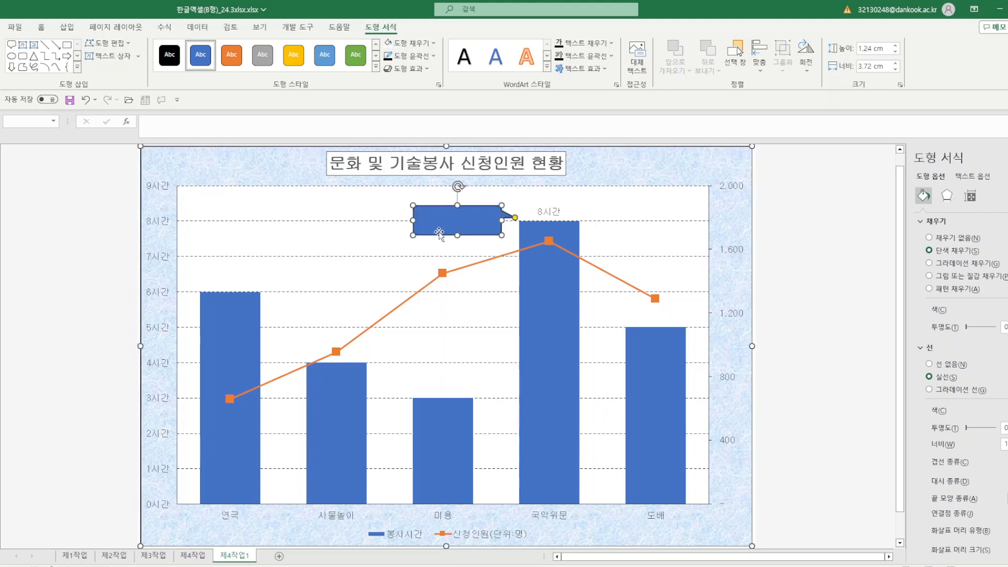
# - Enter 최다 봉사시간 in the callout and format the text with the automatic (자동) font colour, centred horizontally and vertically
pyautogui.write('ㅊ최다')
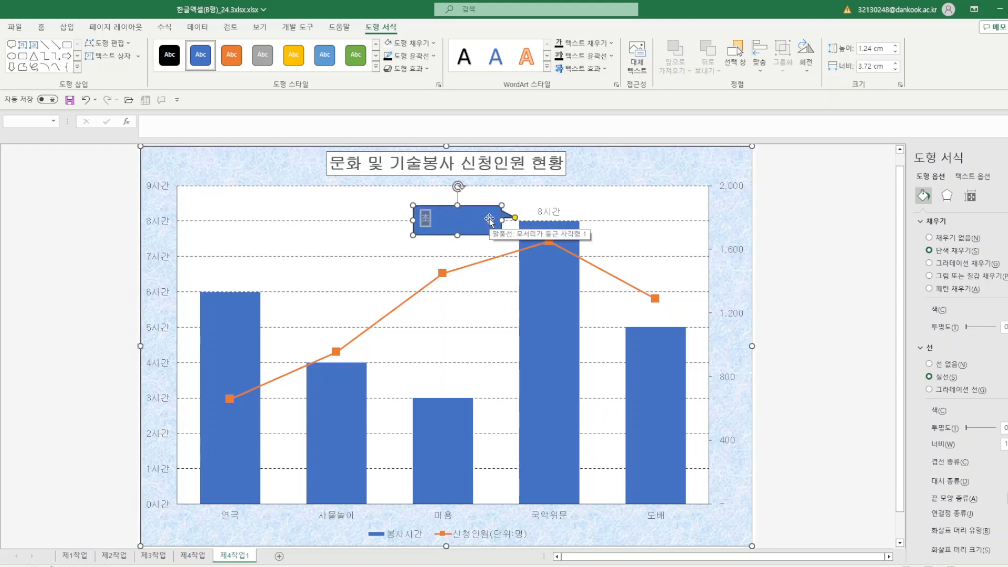
pyautogui.write(' 봉사시가')
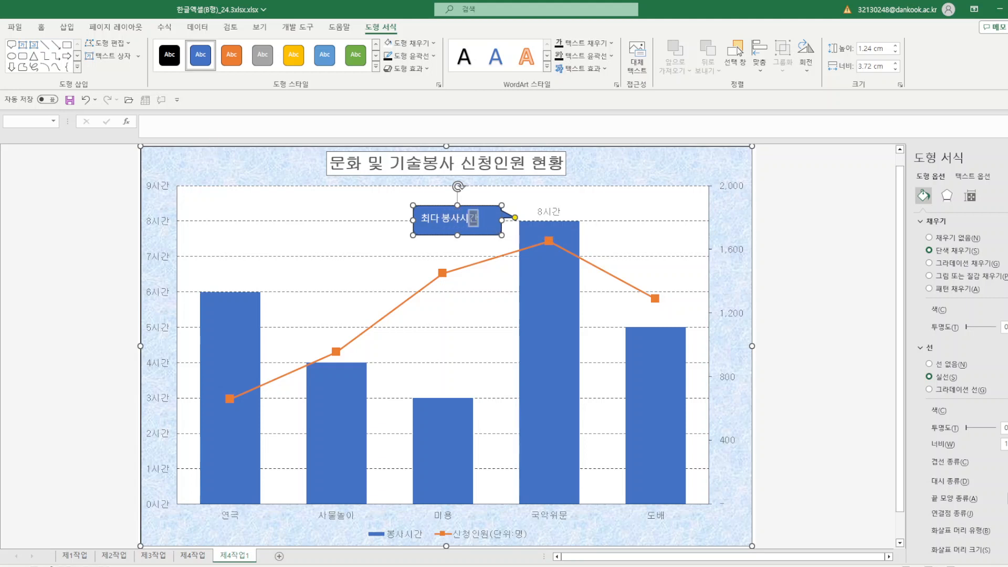
pyautogui.click(470, 216)
pyautogui.moveTo(480, 217); pyautogui.dragTo(418, 217)
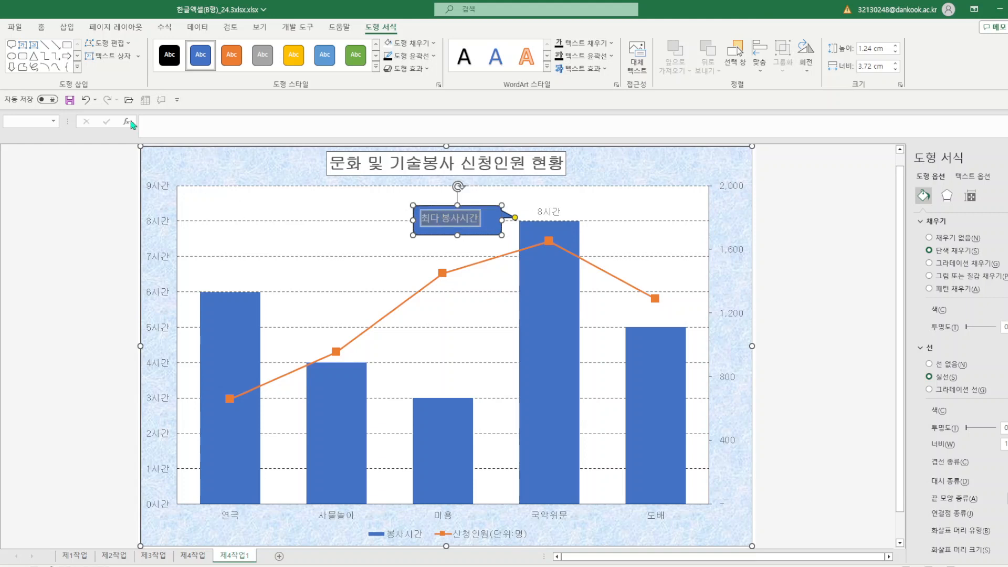
pyautogui.click(42, 29)
pyautogui.click(202, 65)
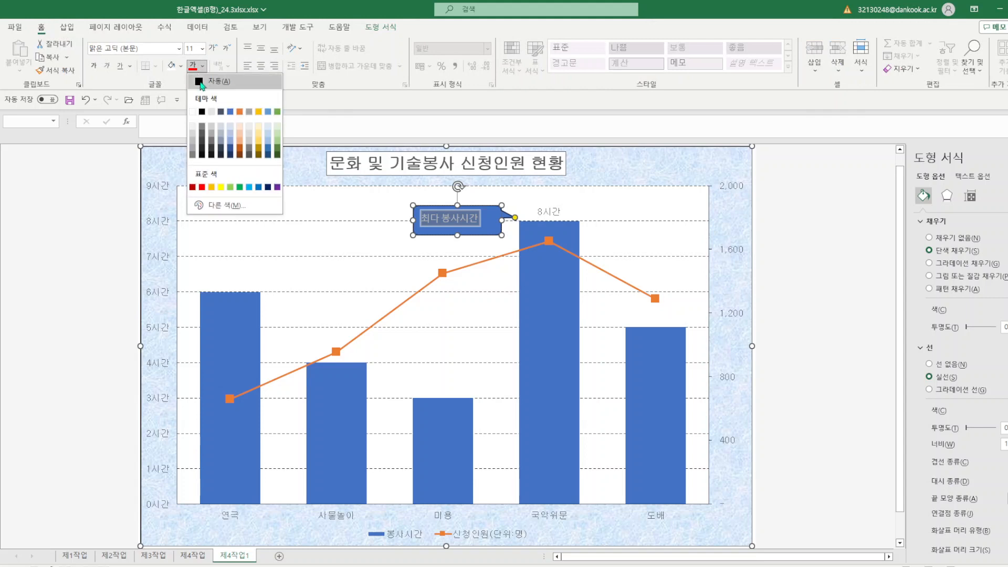
pyautogui.click(202, 83)
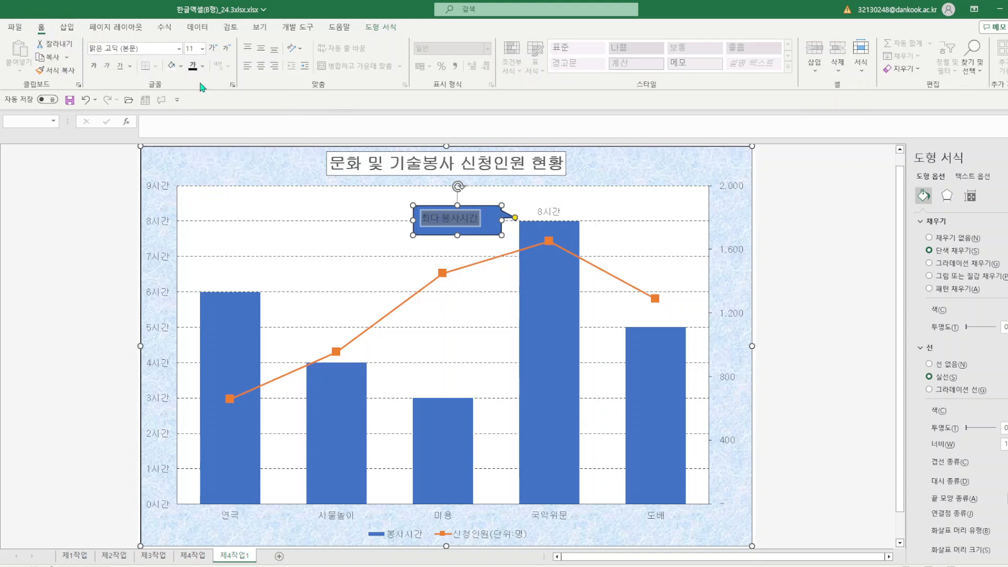
pyautogui.click(261, 66)
pyautogui.click(261, 48)
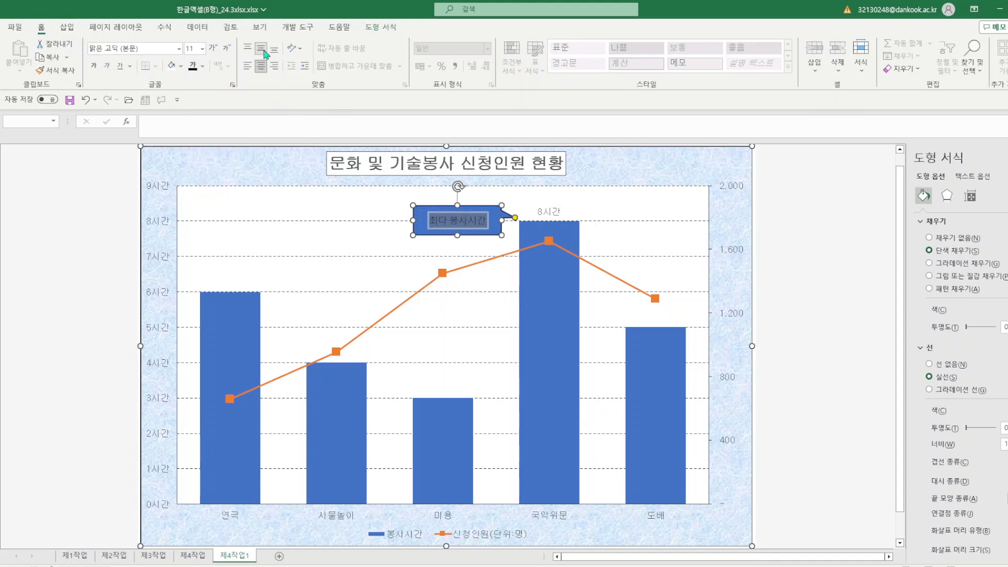
# - Fill the 최다 봉사시간 callout with white and save the workbook
pyautogui.click(501, 213)
pyautogui.click(391, 29)
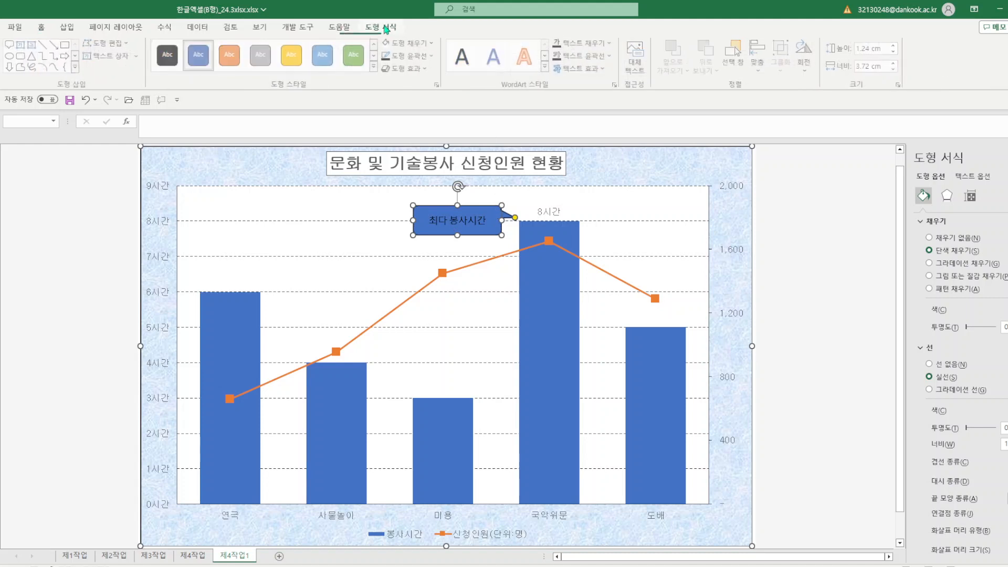
pyautogui.click(389, 43)
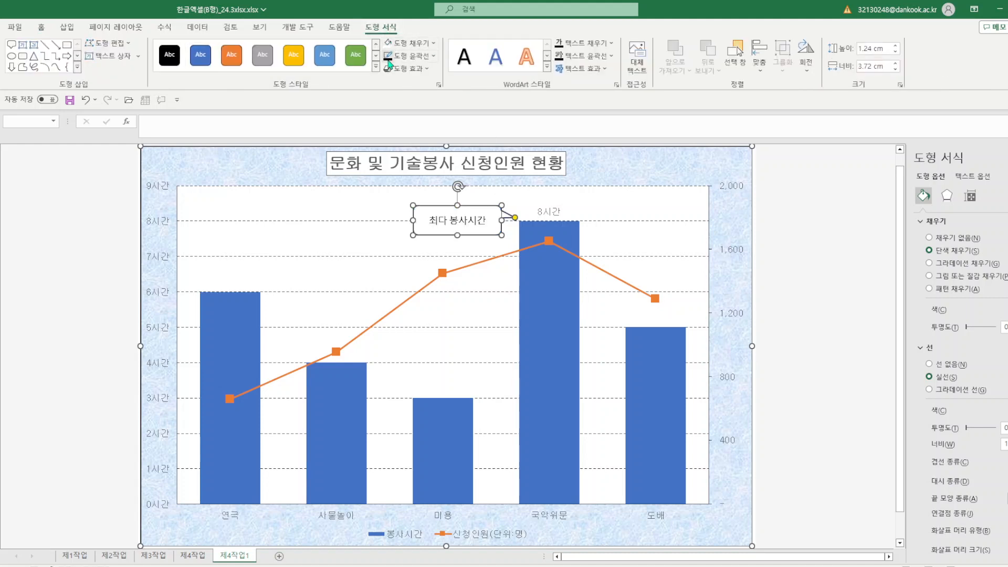
pyautogui.click(840, 263)
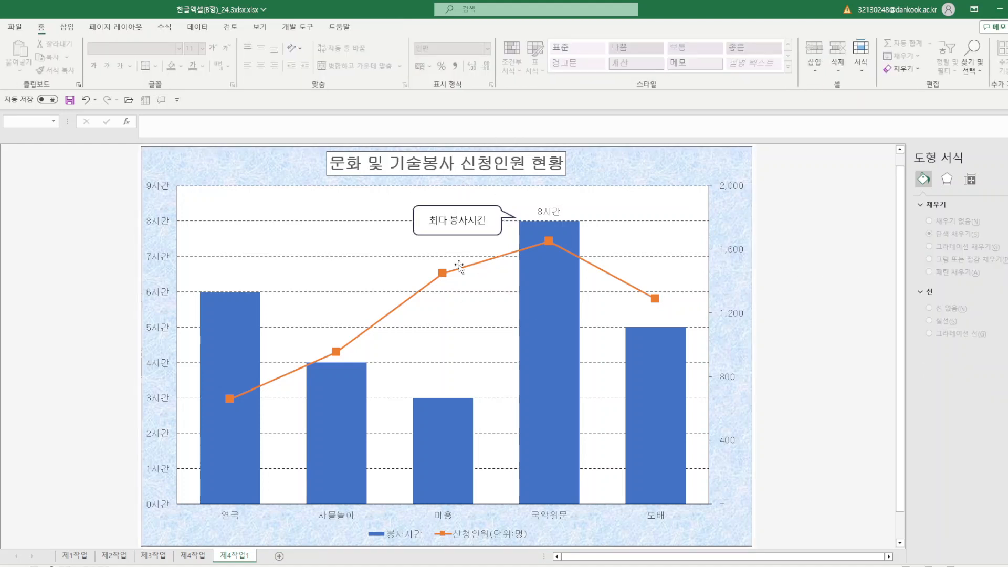
pyautogui.click(70, 100)
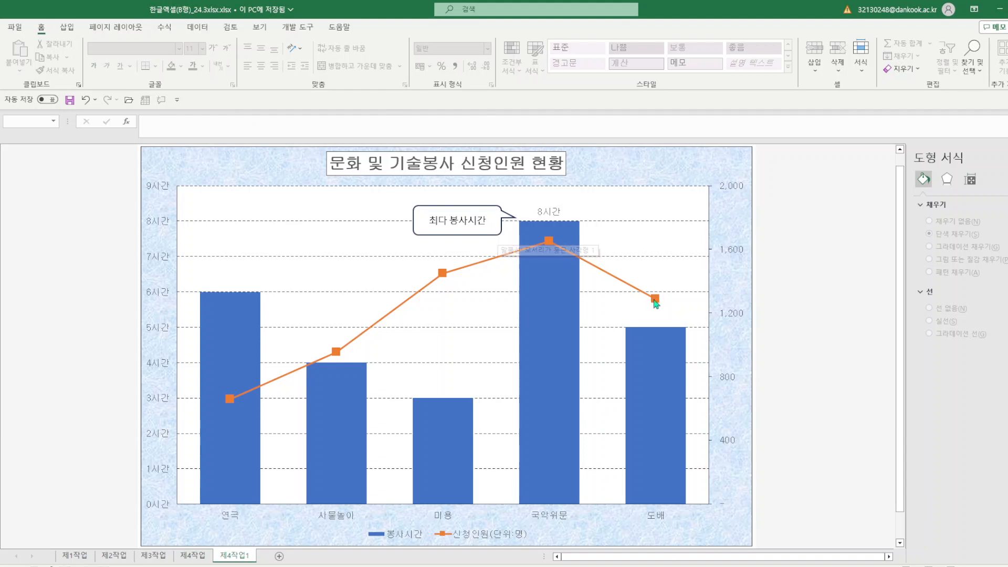
# - Compare the 제4작업1 chart with the one on 제4작업, and review the 제1작업, 제2작업 and 제3작업 sheets
pyautogui.moveTo(657, 303)
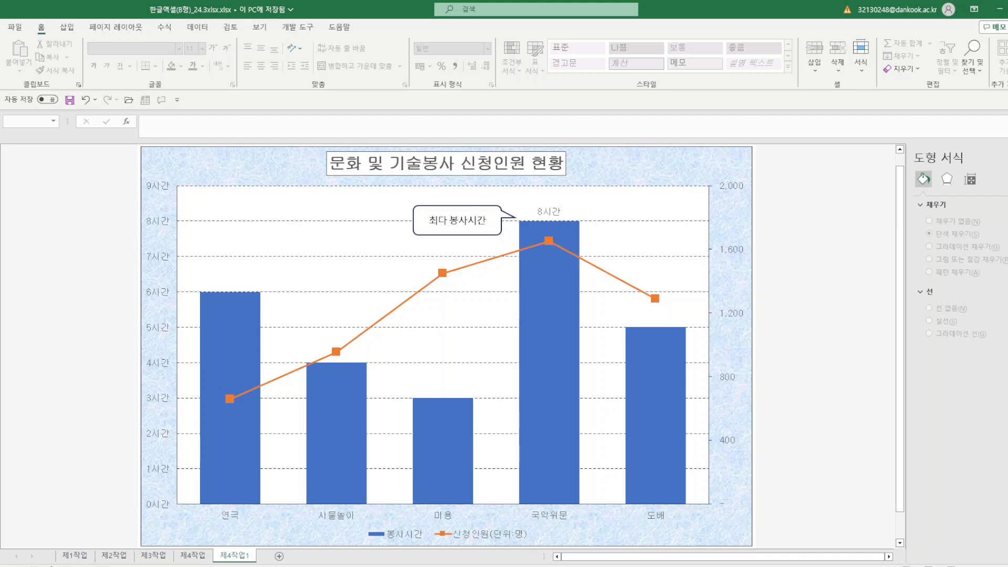
pyautogui.click(192, 555)
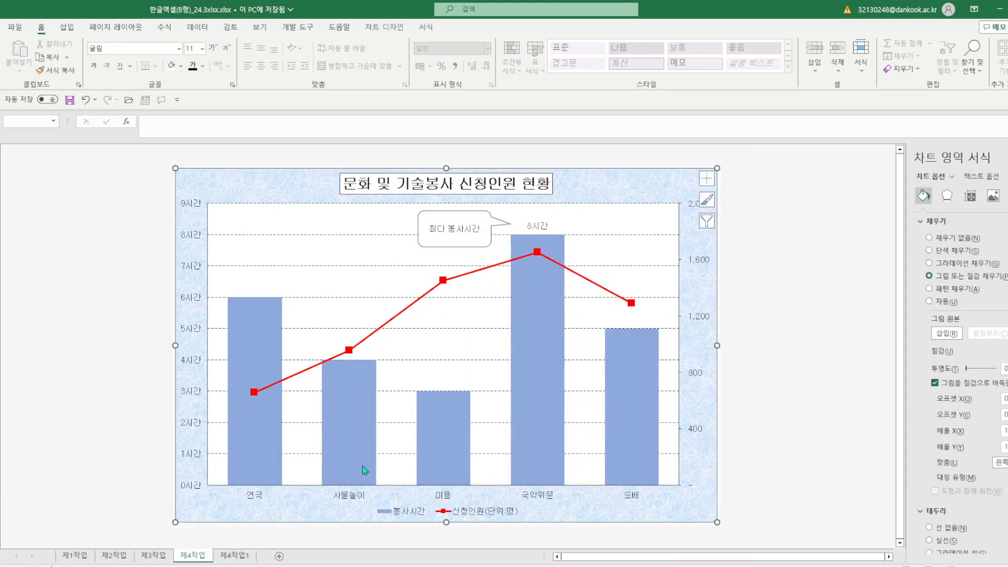
pyautogui.click(244, 555)
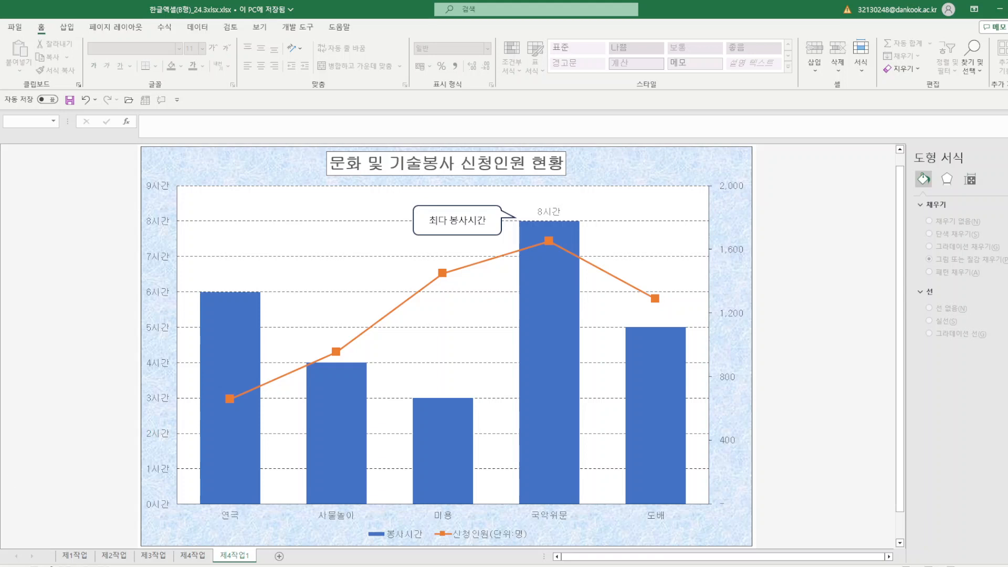
pyautogui.click(76, 556)
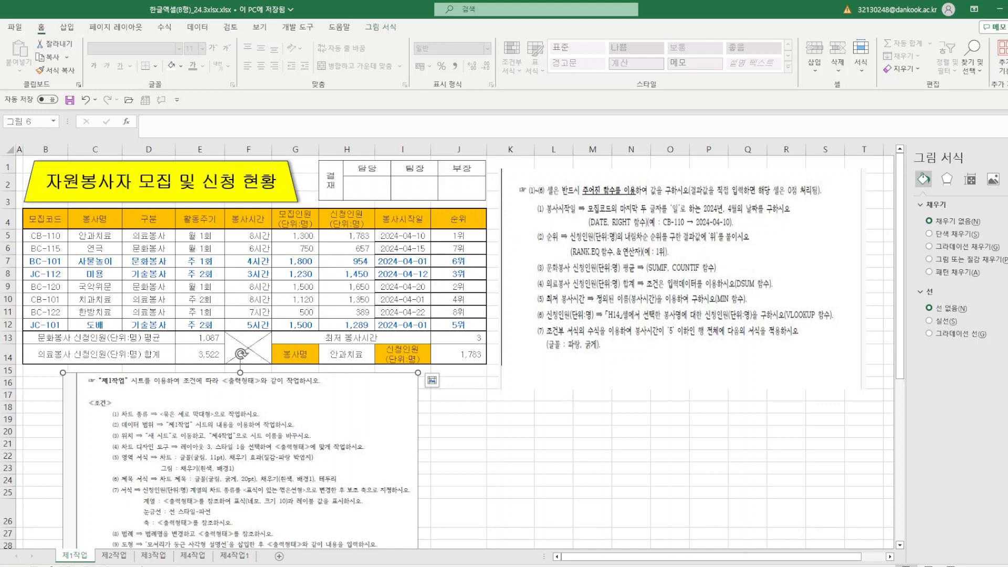
pyautogui.click(114, 555)
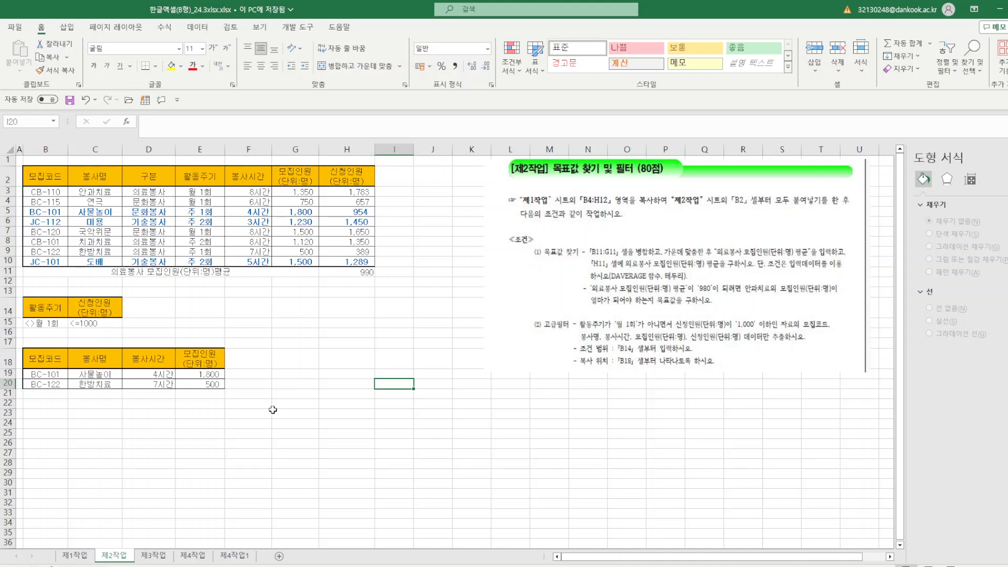
pyautogui.click(153, 556)
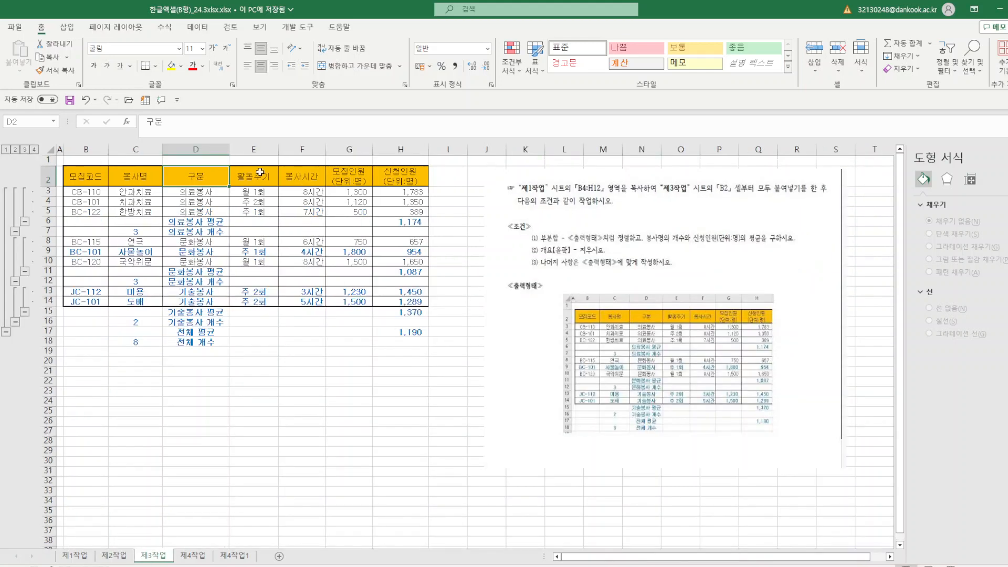
pyautogui.click(193, 555)
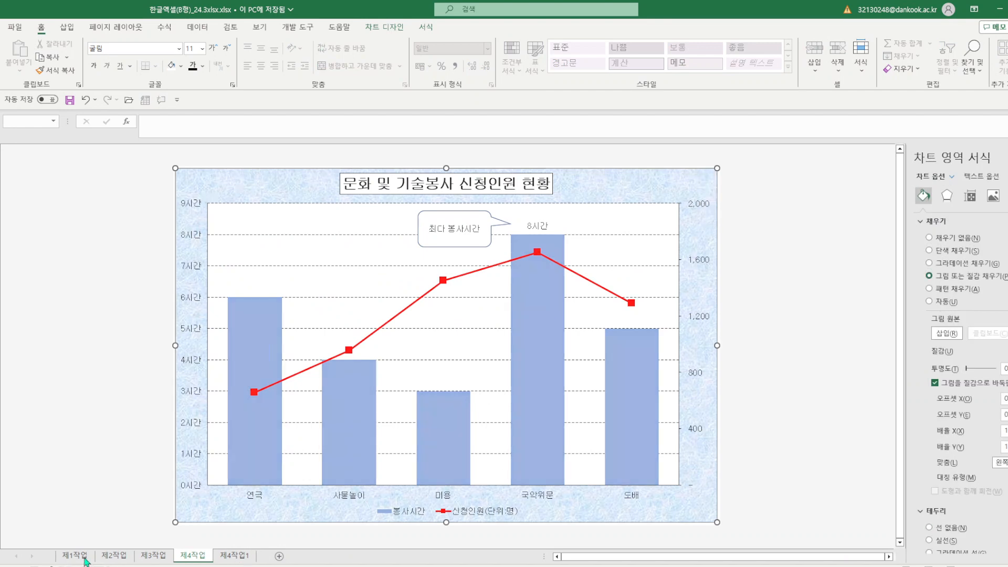
pyautogui.click(74, 555)
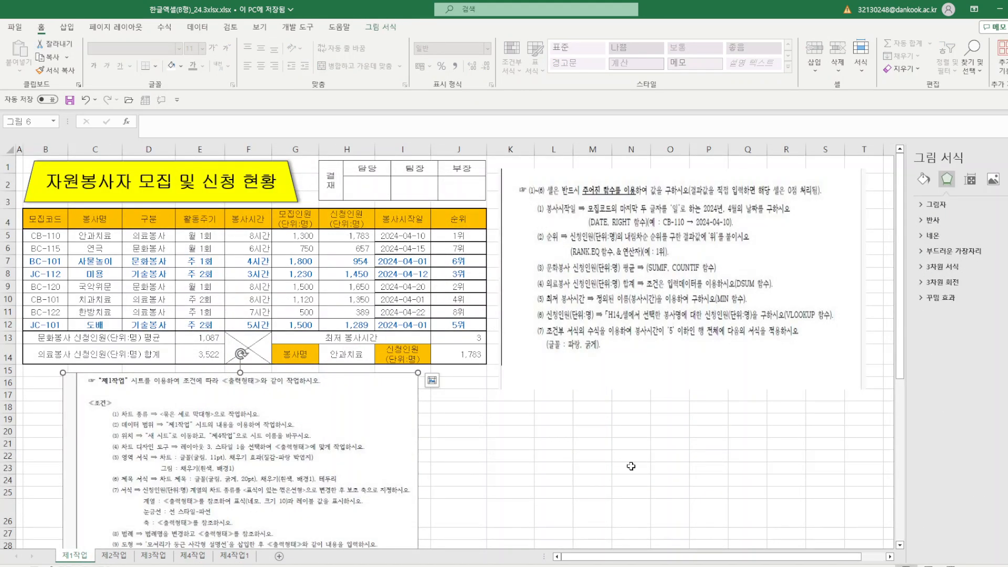